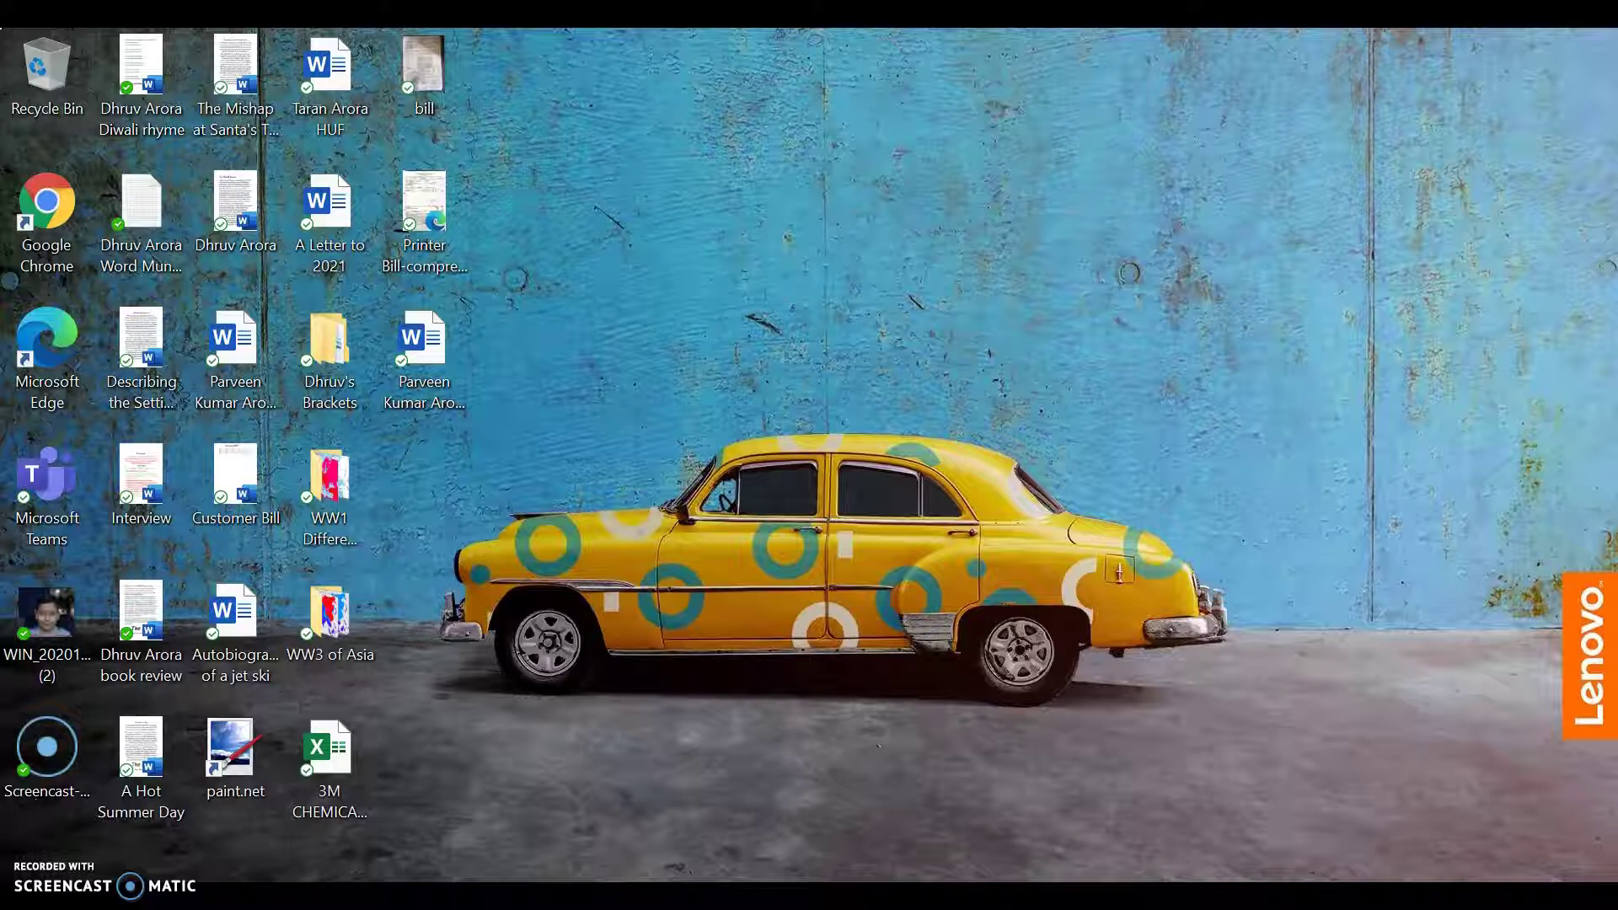
Launch Google Chrome from its desktop shortcut.
double_click(46, 222)
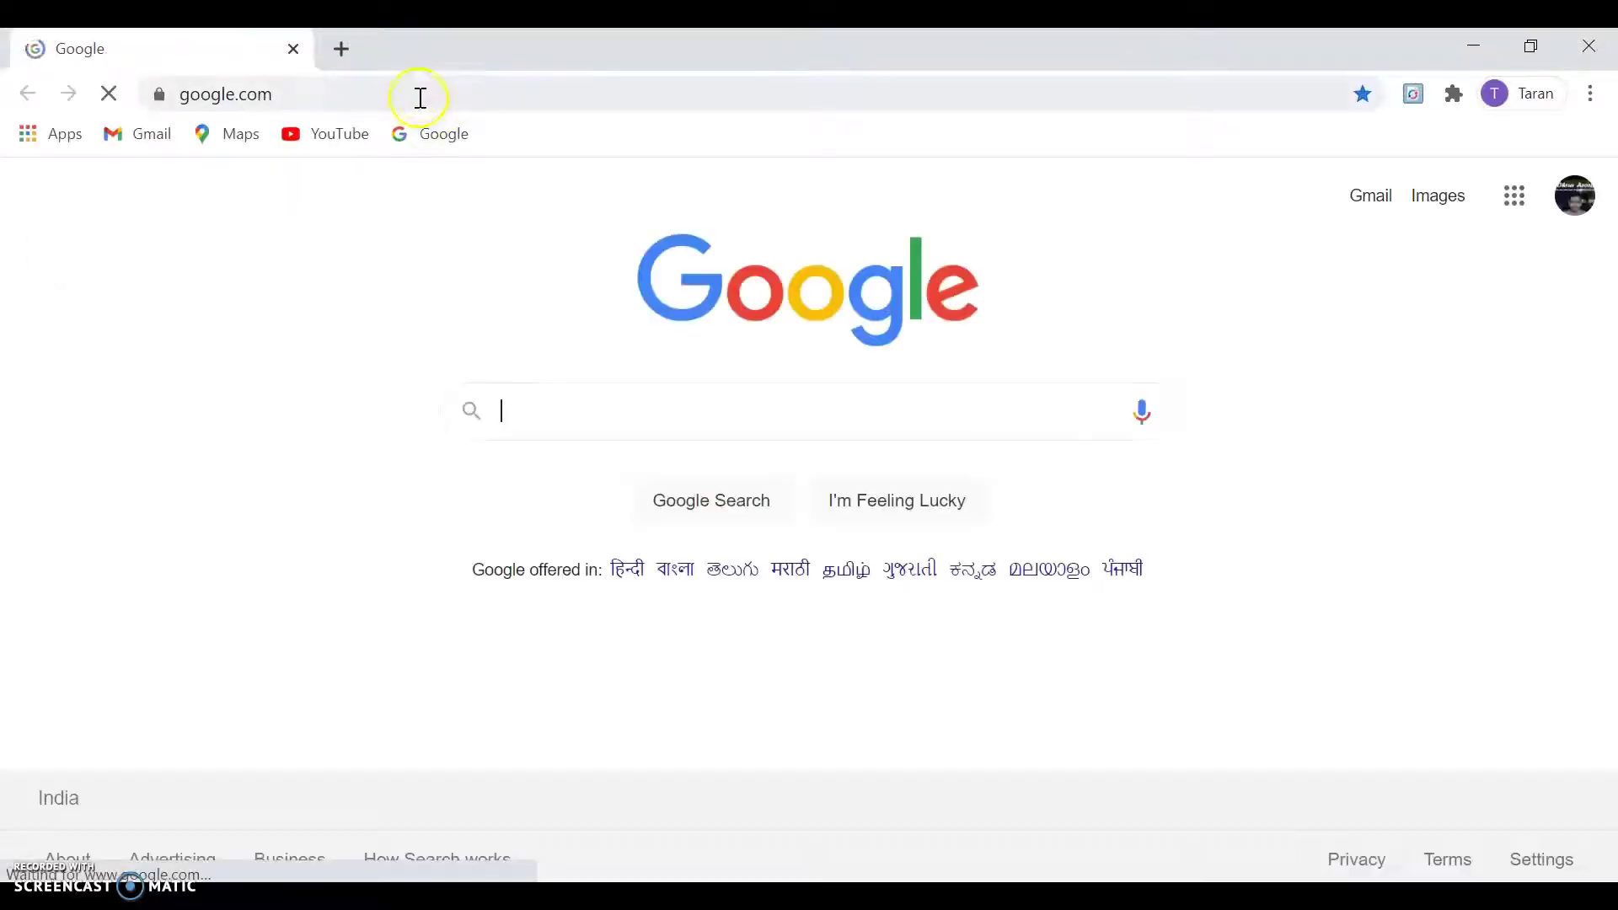
Select the Google homepage address in Chrome's address bar.
click(425, 94)
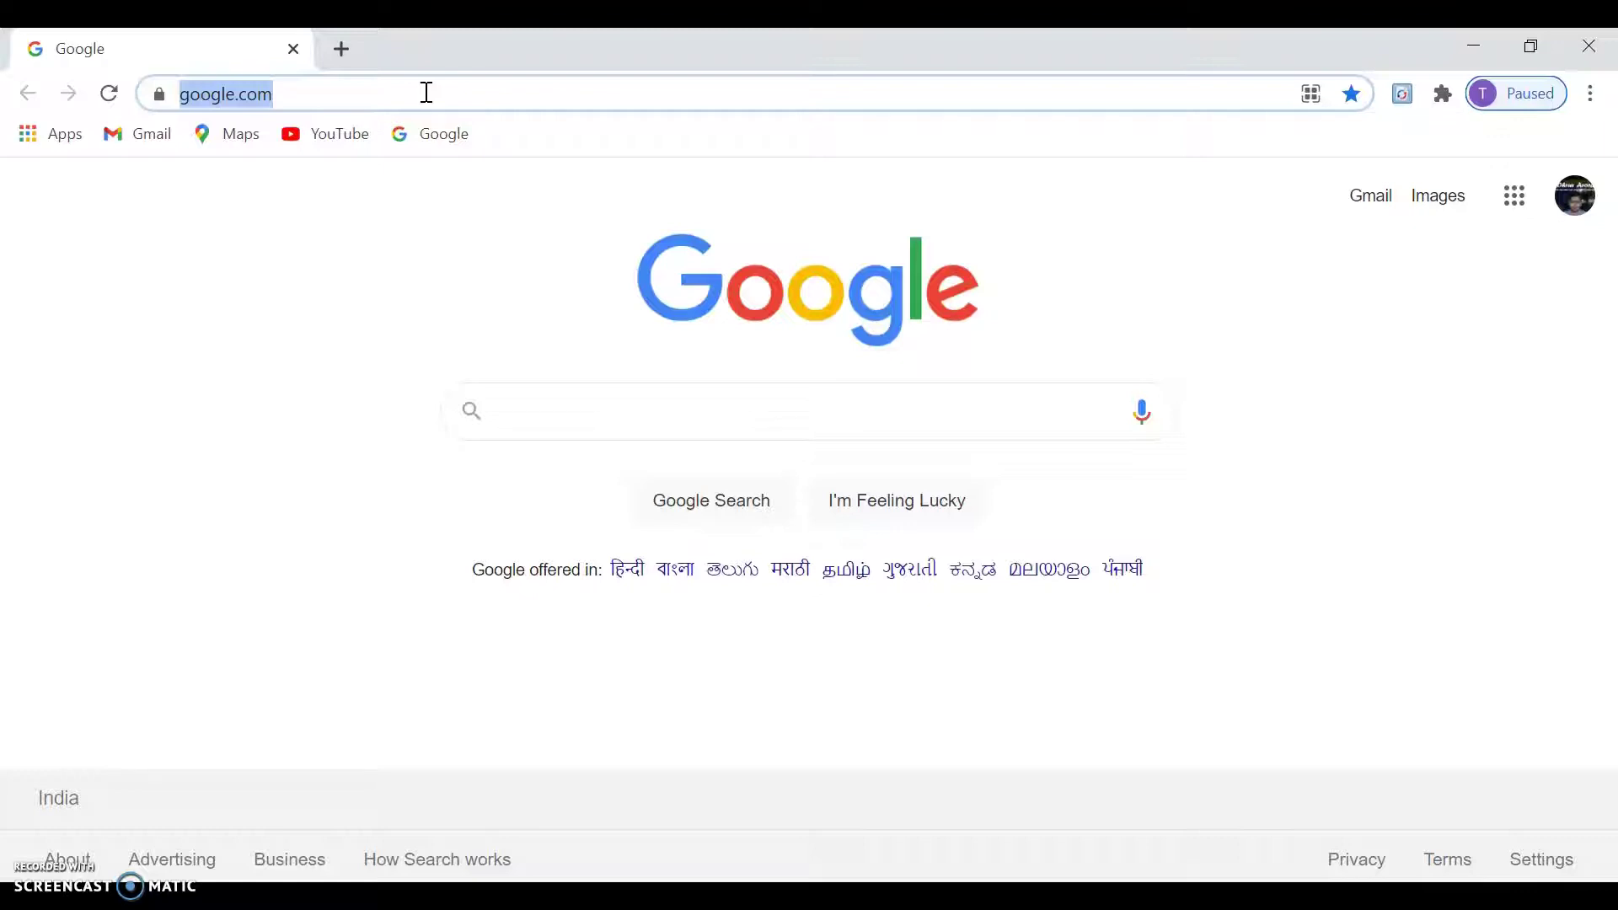
text(o)
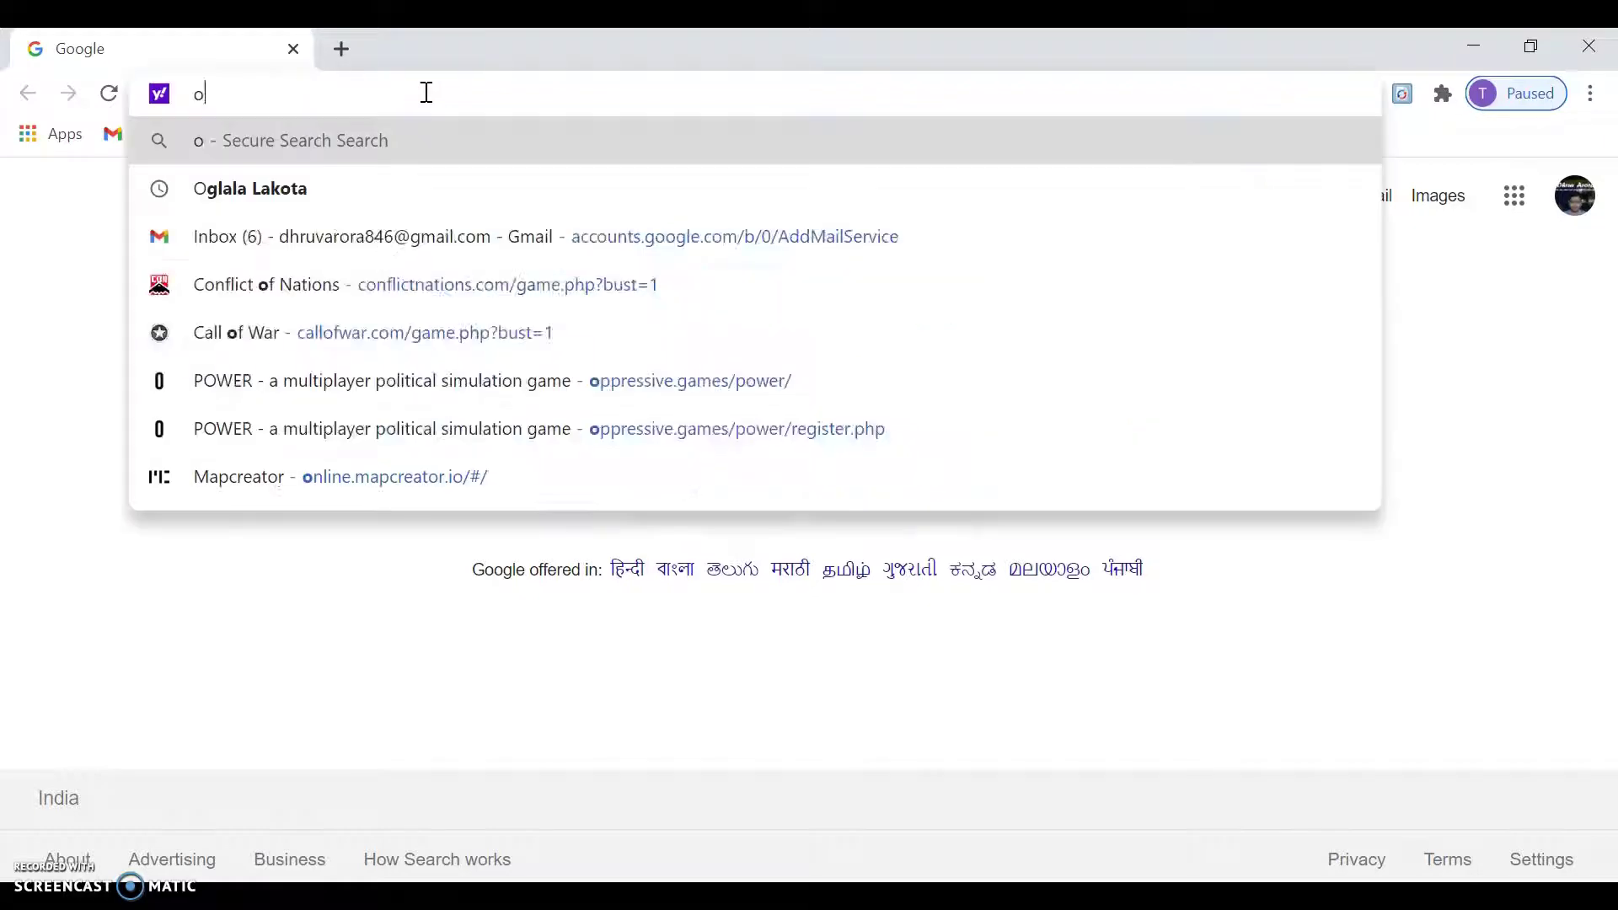
text(cenia map)
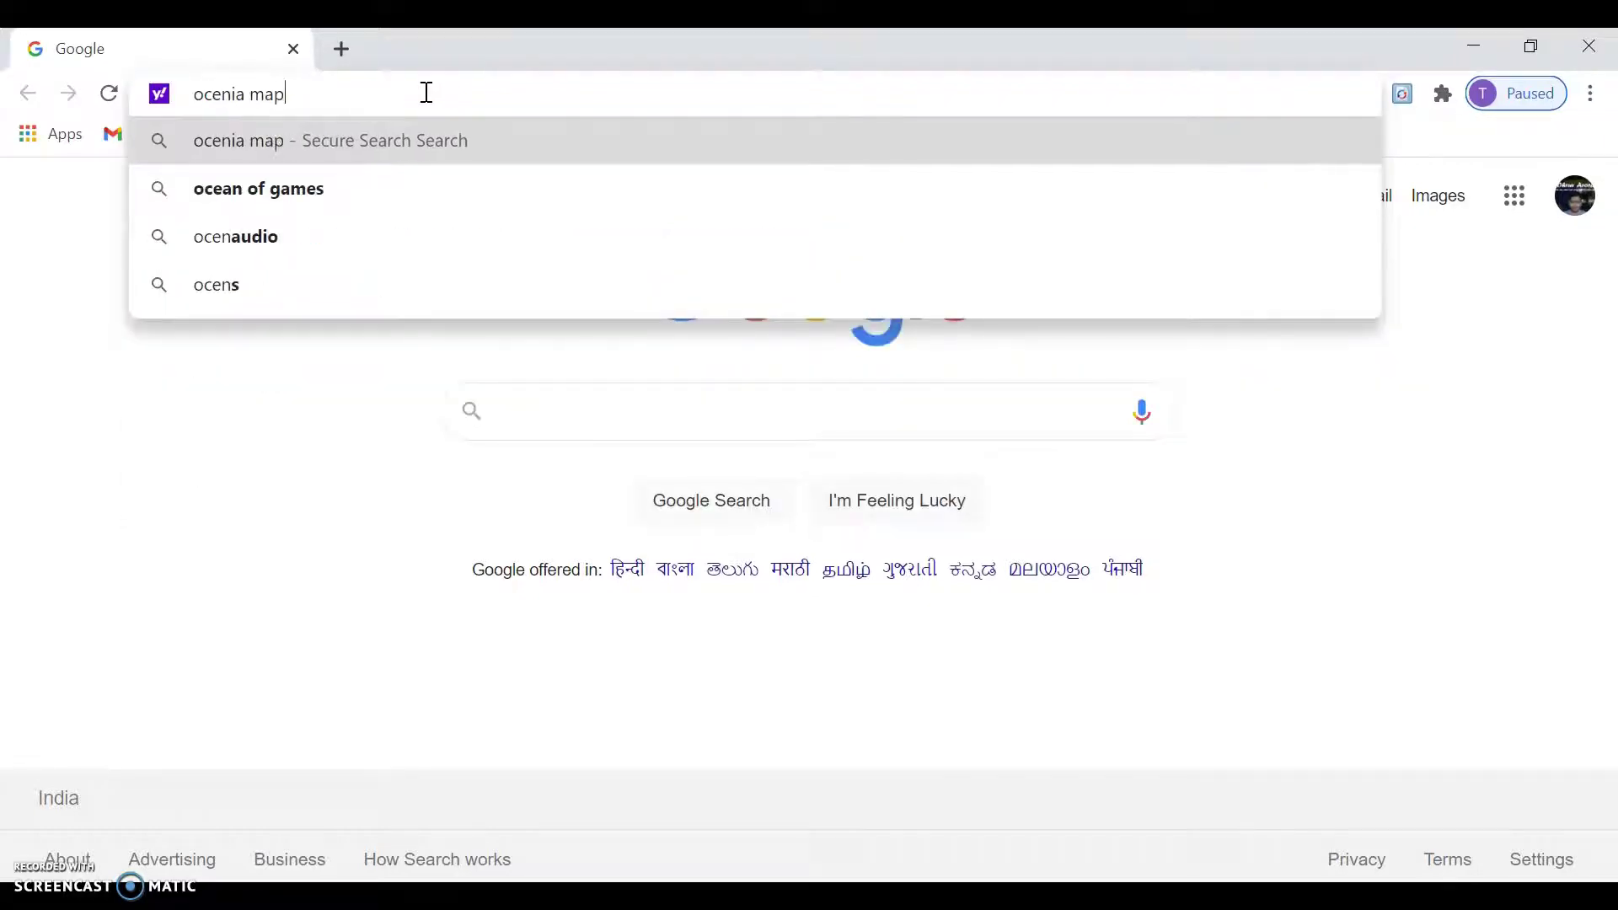
Show Yahoo image results for 'australia and new zealand map'.
key(BackSpace)
key(BackSpace)
key(BackSpace)
key(BackSpace)
key(BackSpace)
key(BackSpace)
key(BackSpace)
key(BackSpace)
text(a)
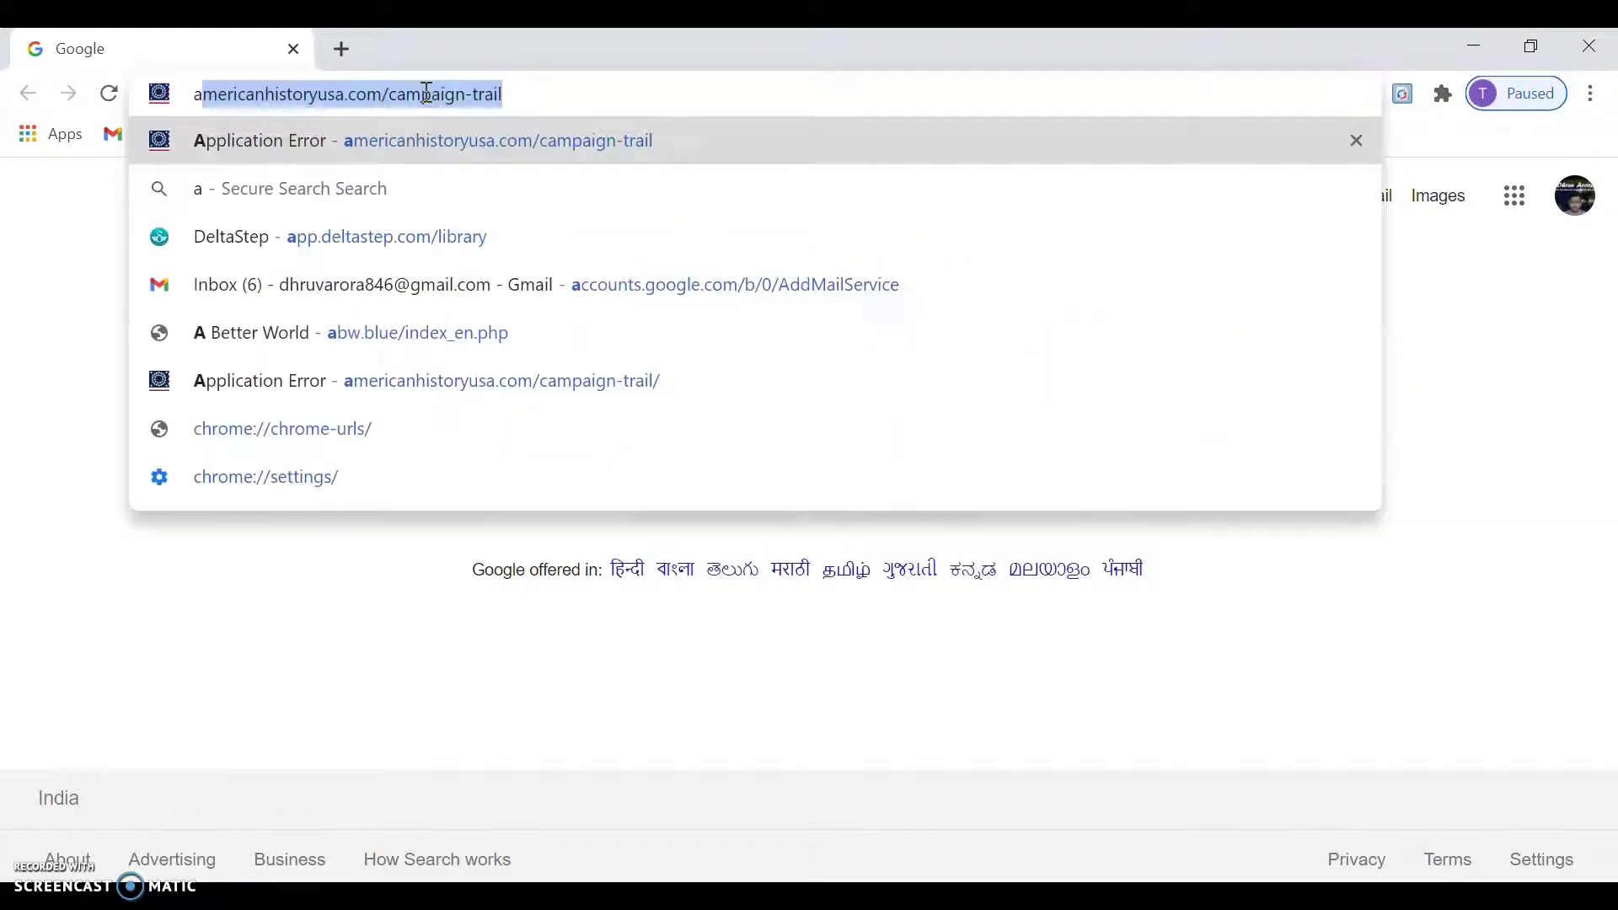
text(australi)
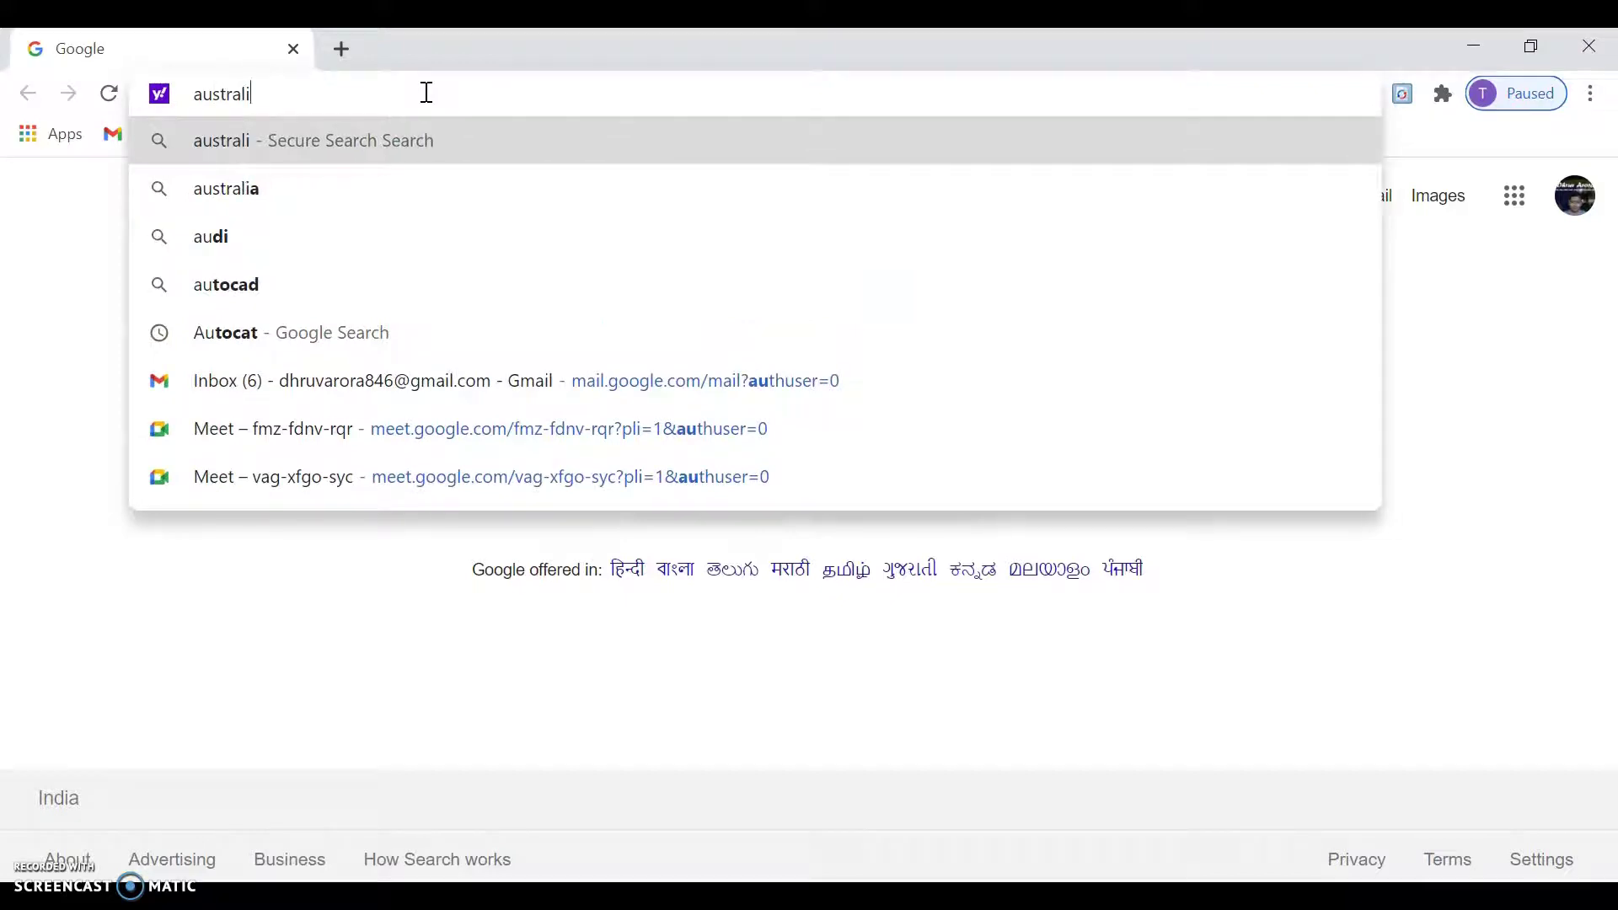
text(a and new)
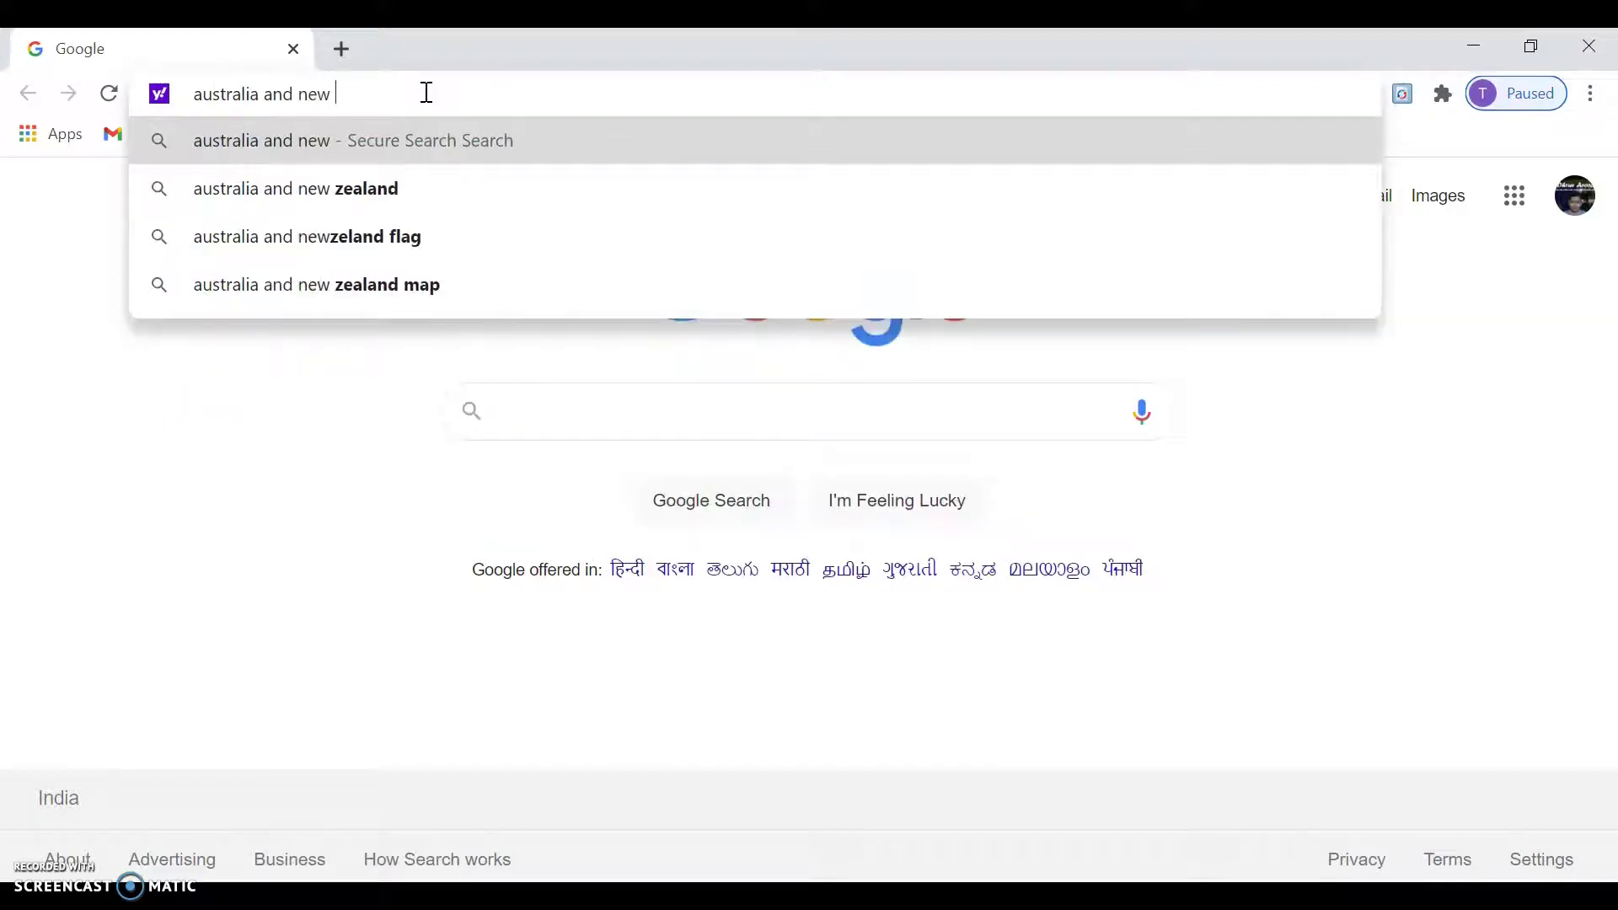
click(463, 237)
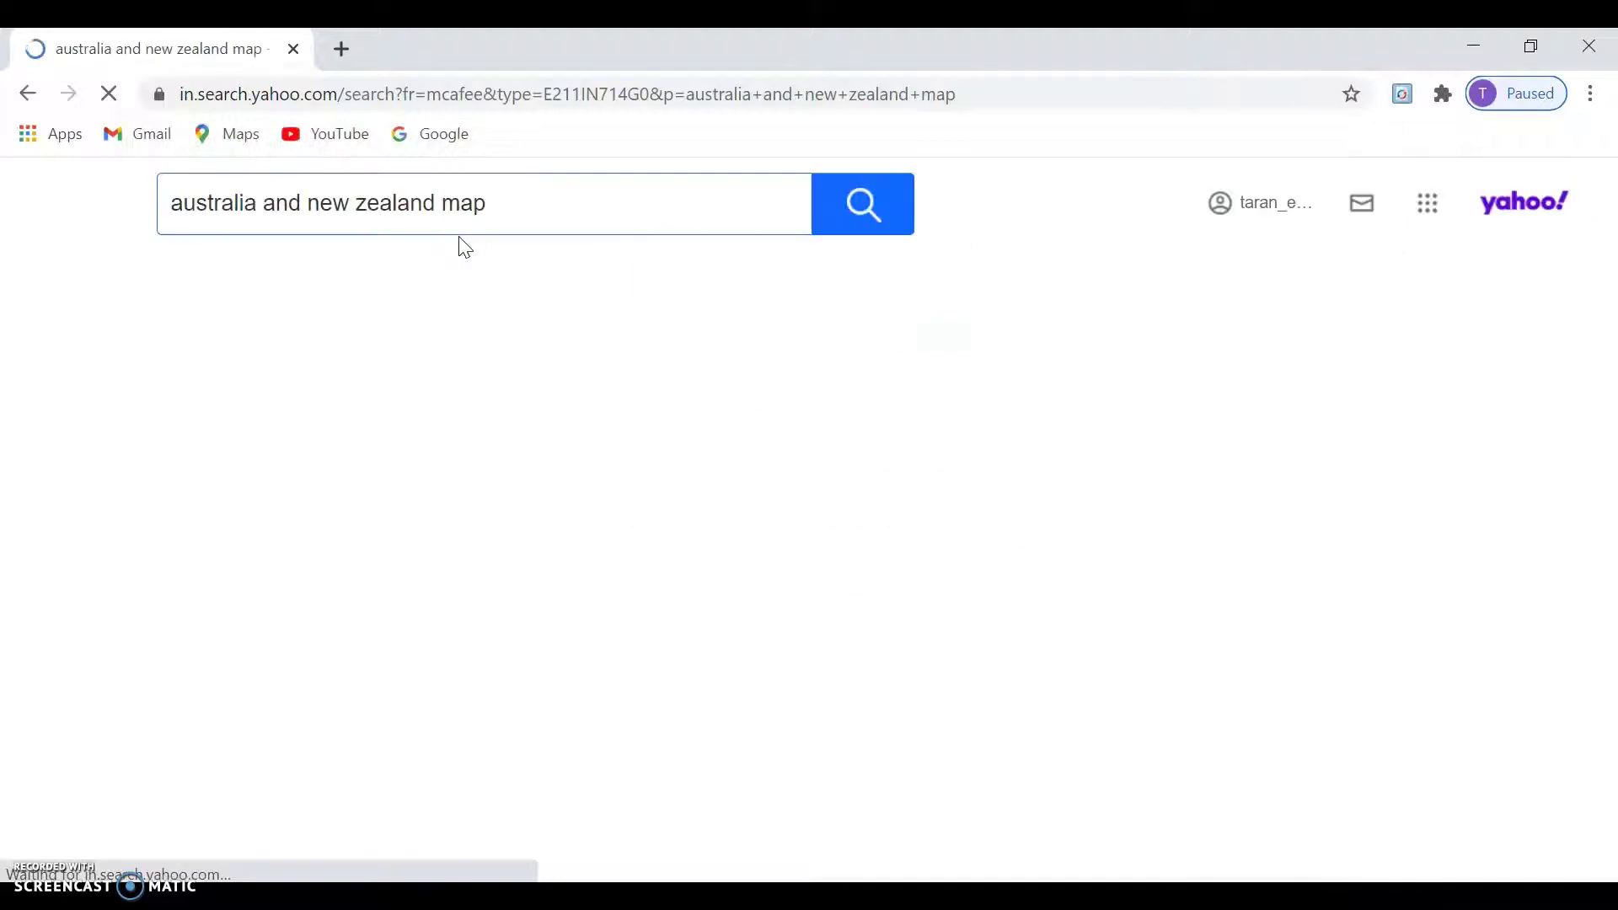
click(307, 275)
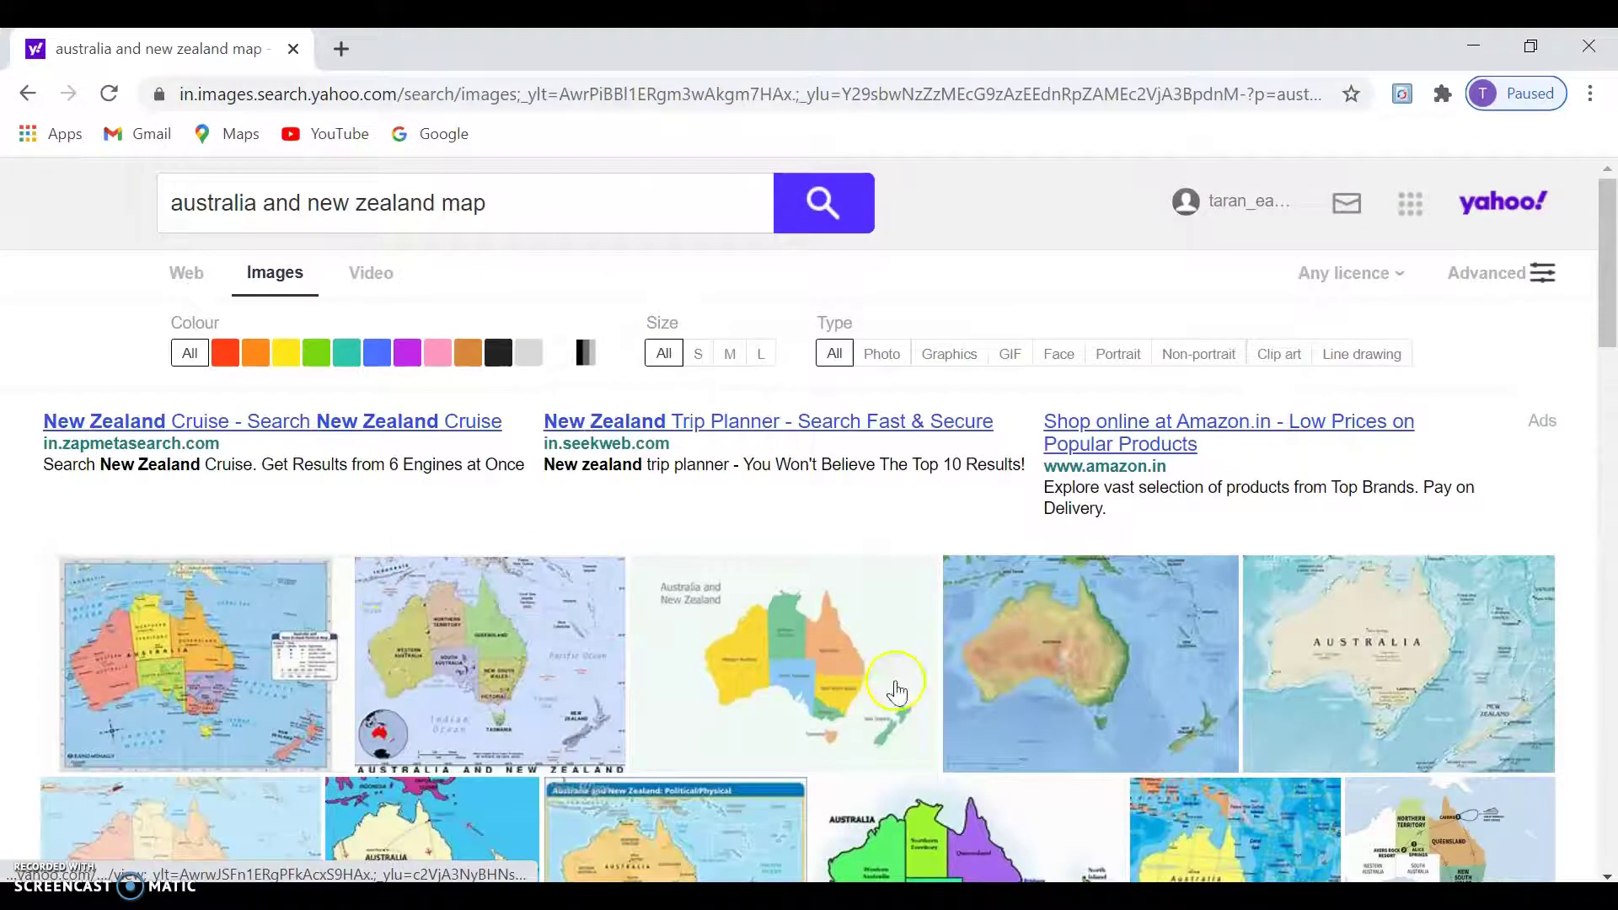
drag(1605, 357, 1608, 495)
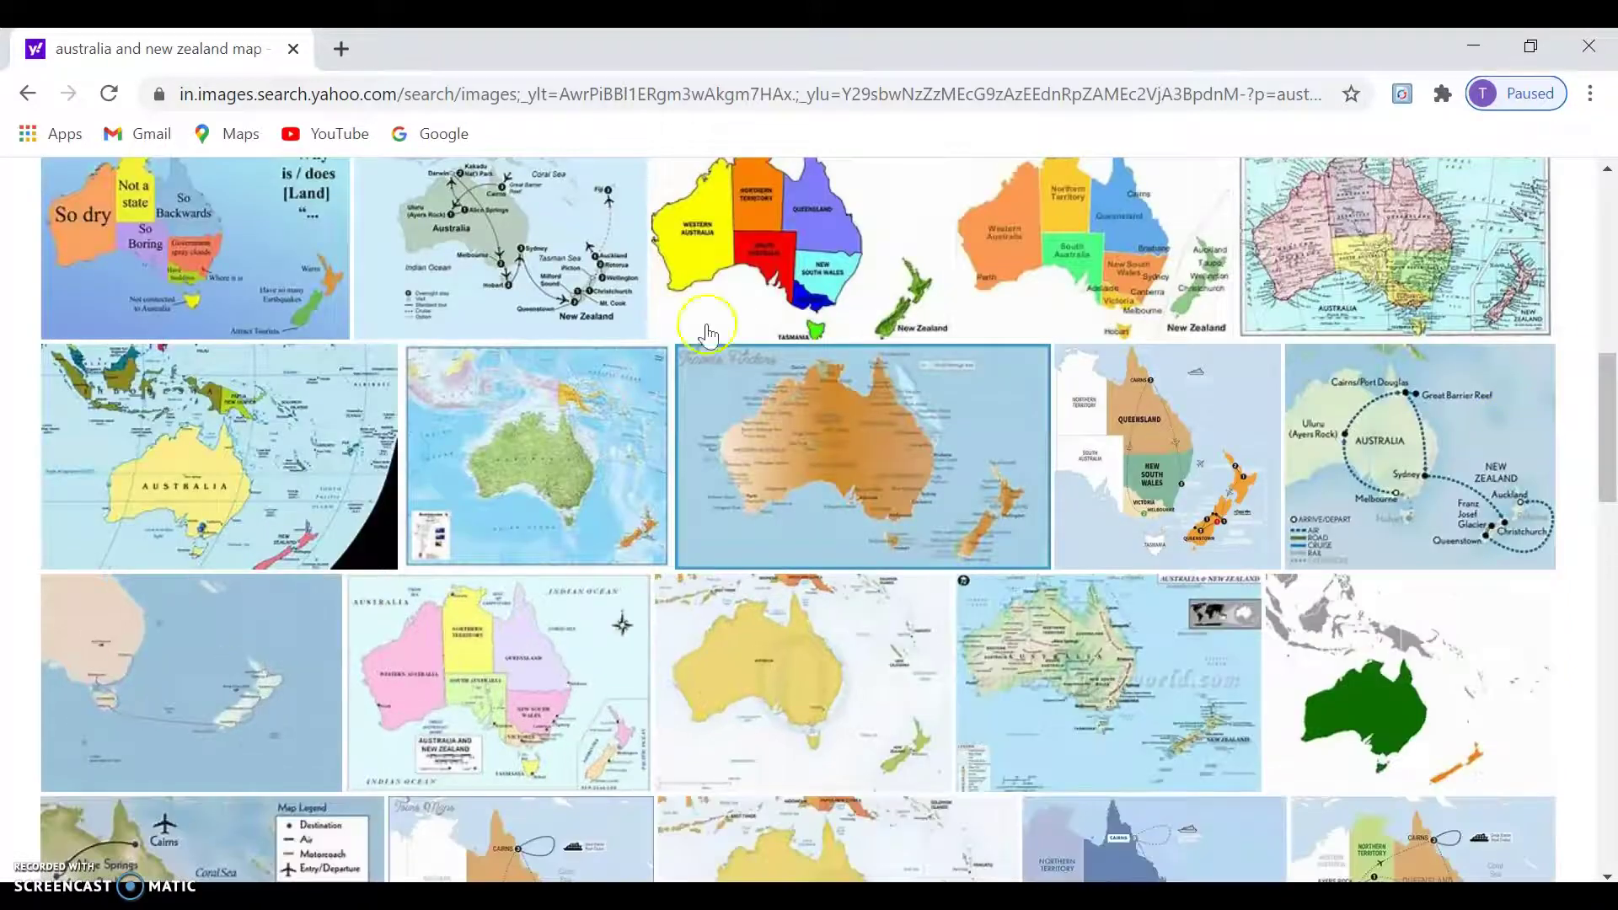
click(606, 91)
text(oce)
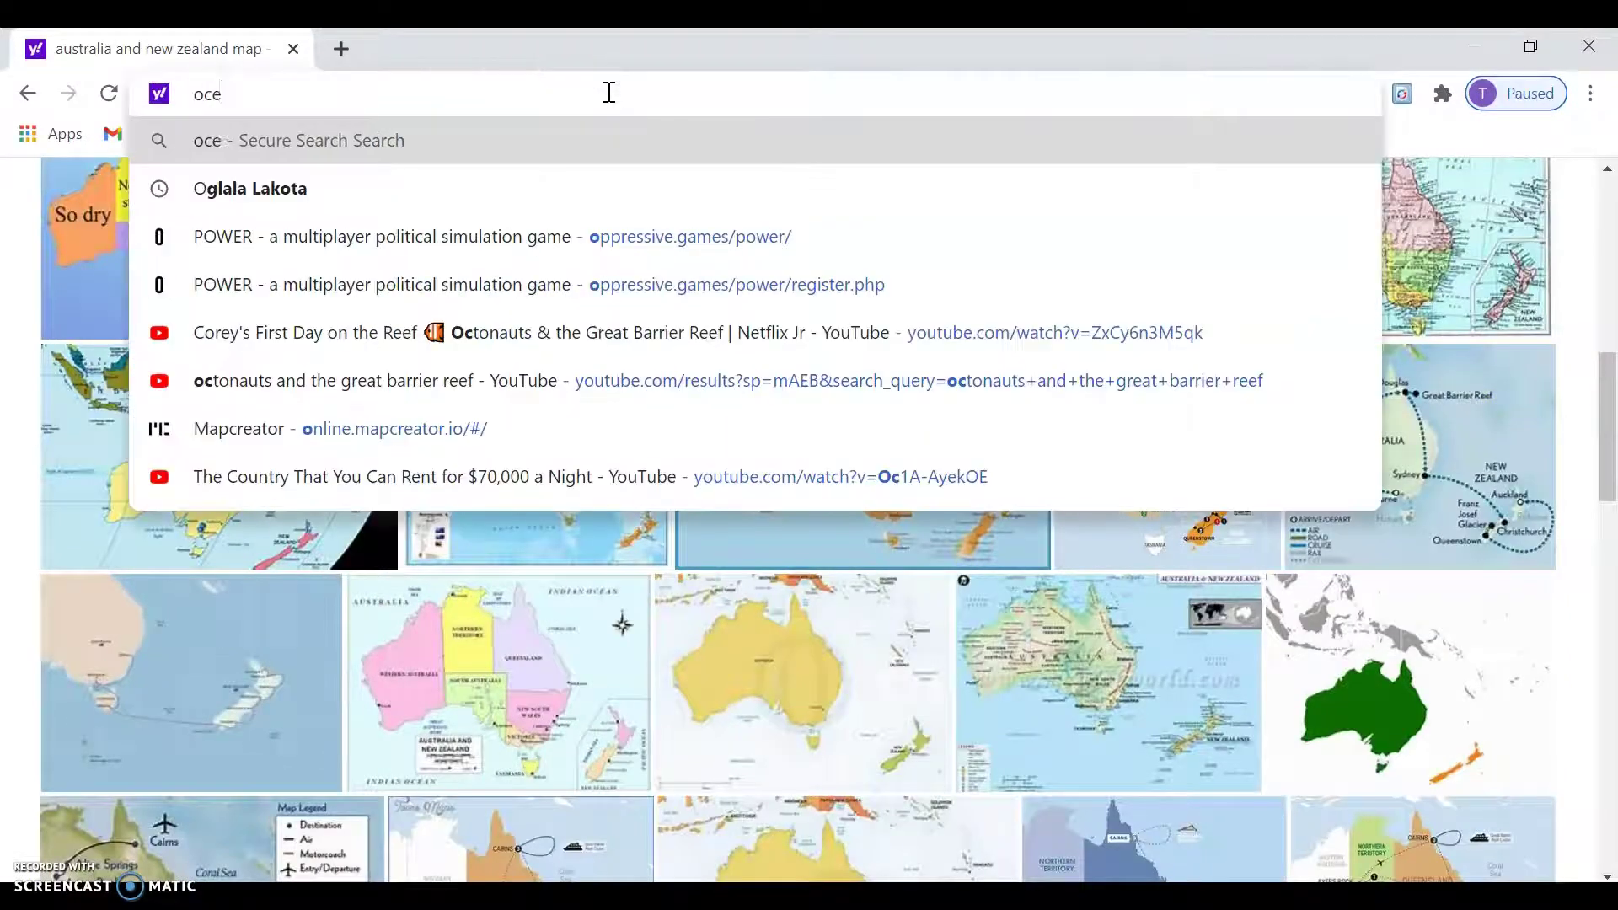
text(nia map)
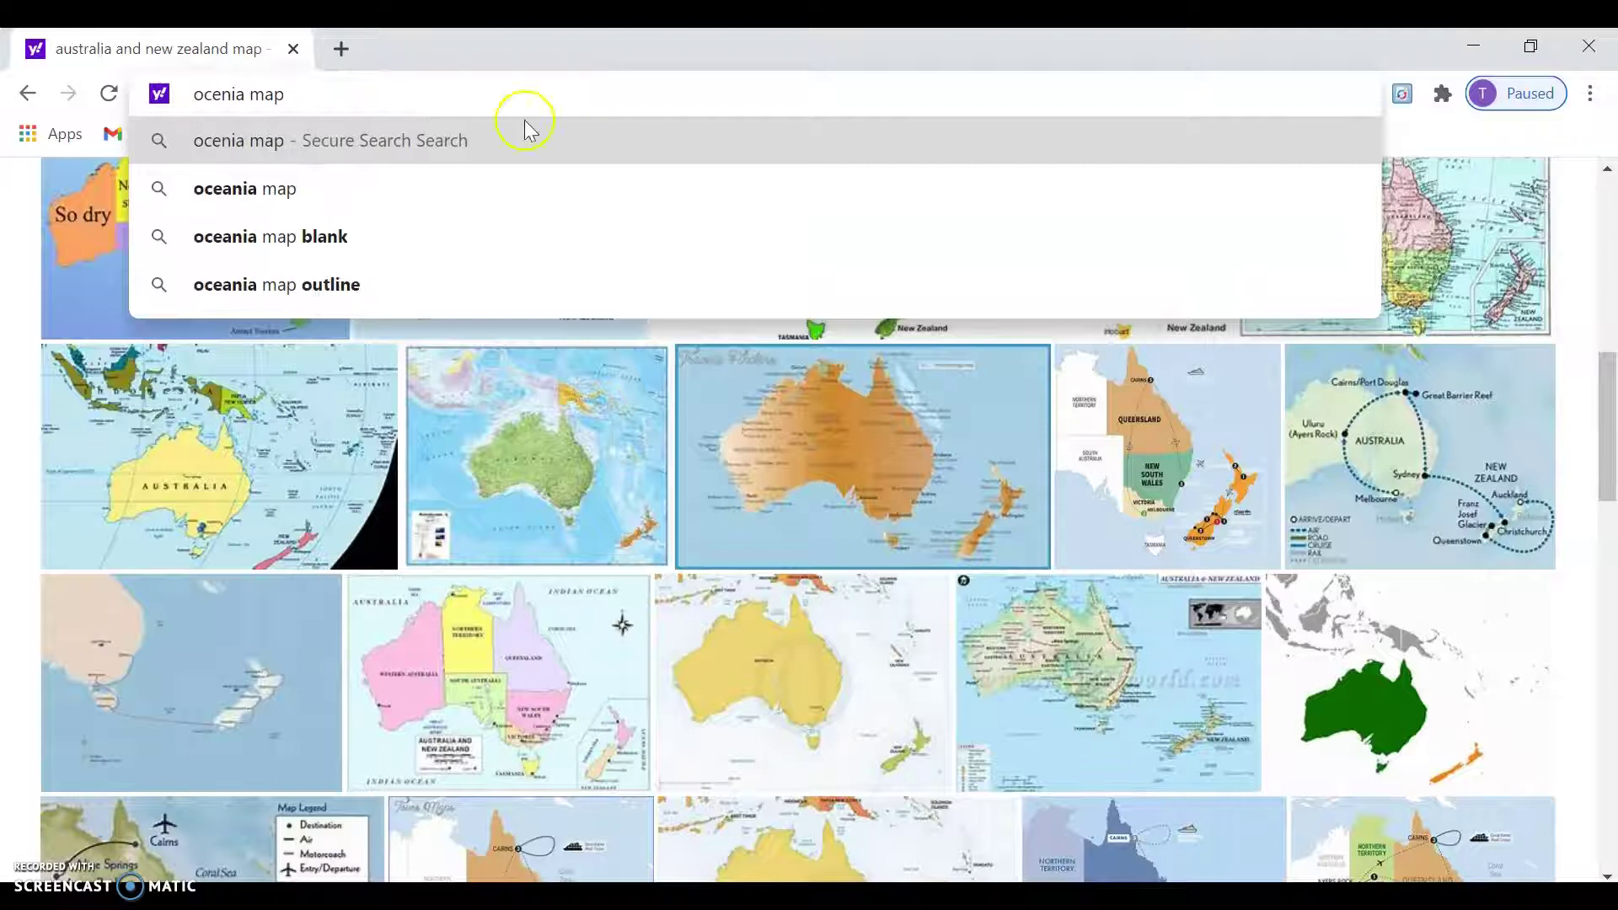
Show Yahoo image results for 'oceania map' and preview the Pacific Ocean map.
click(325, 192)
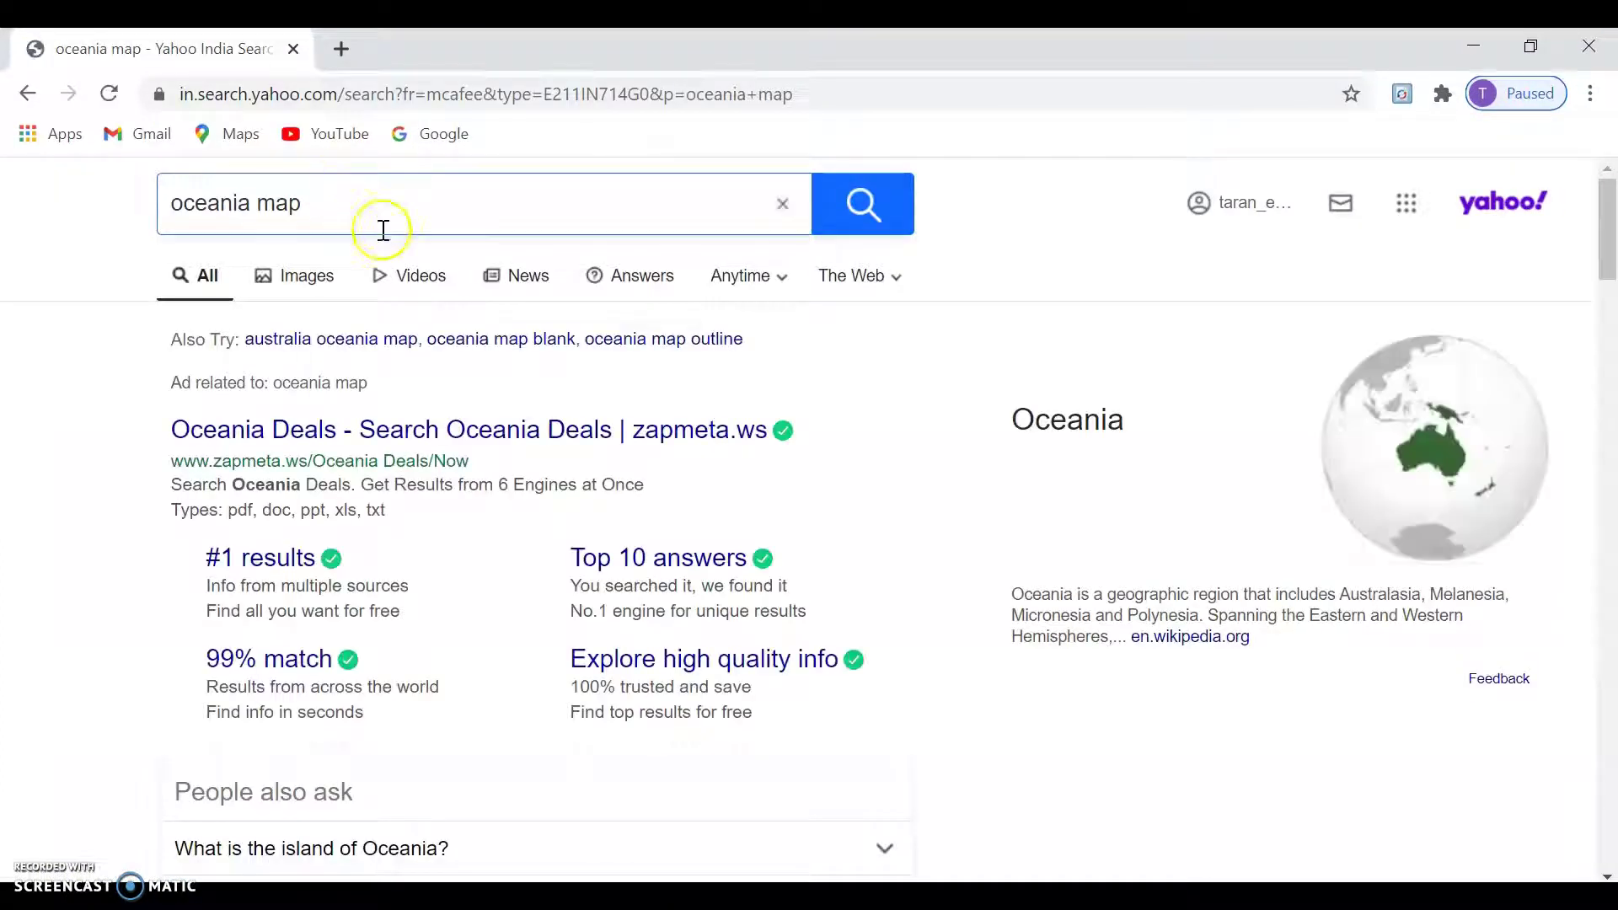
click(337, 267)
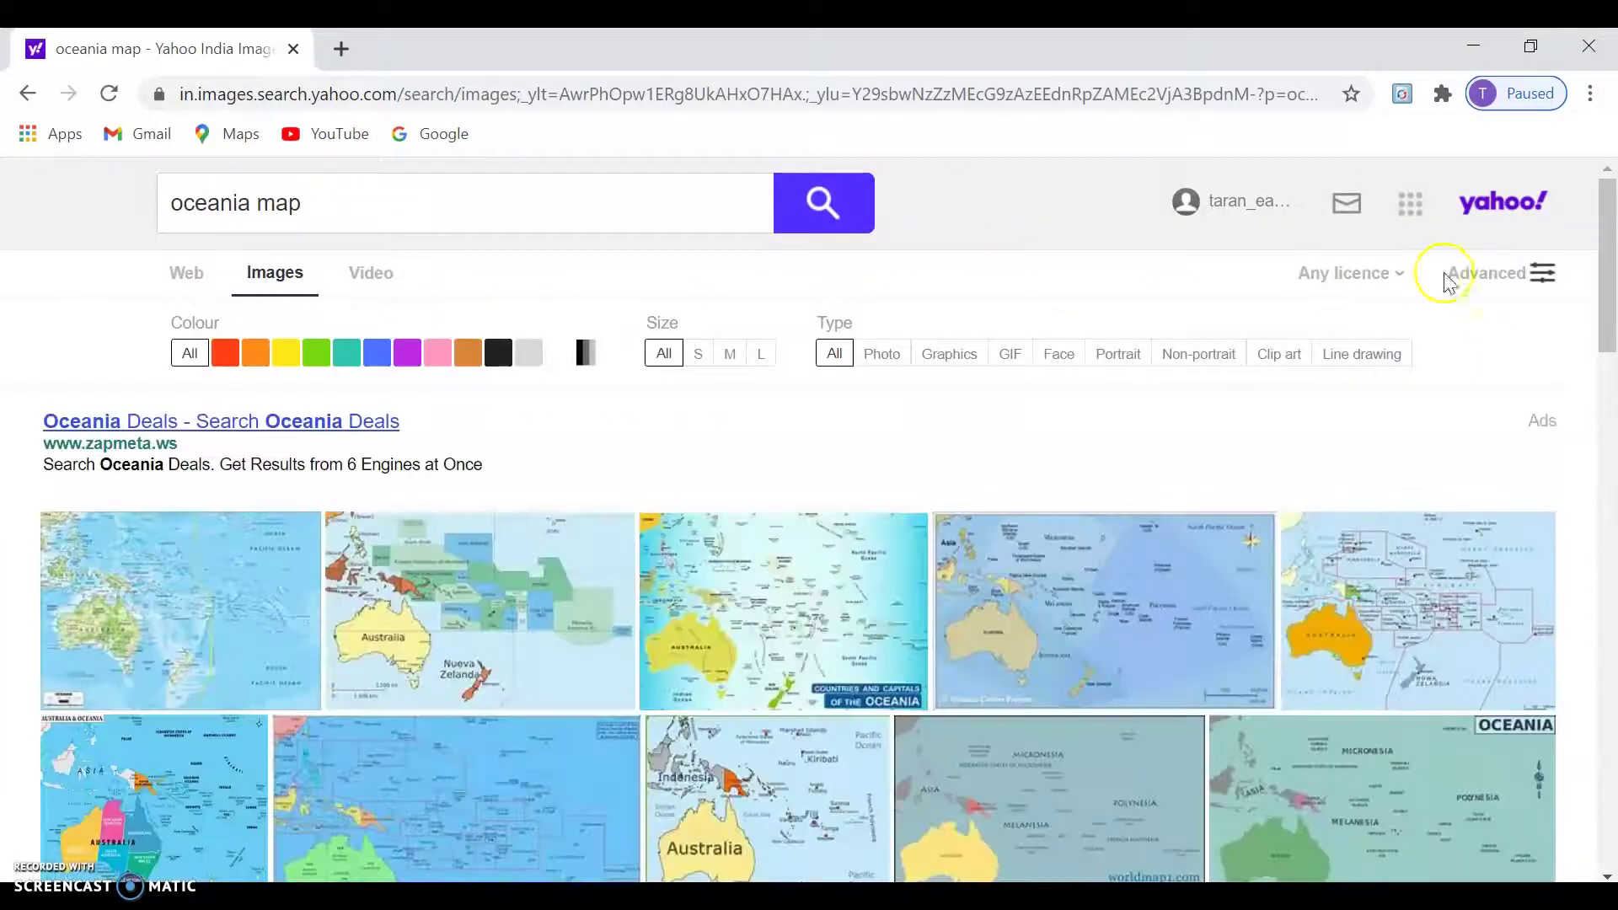
drag(1607, 221, 1611, 541)
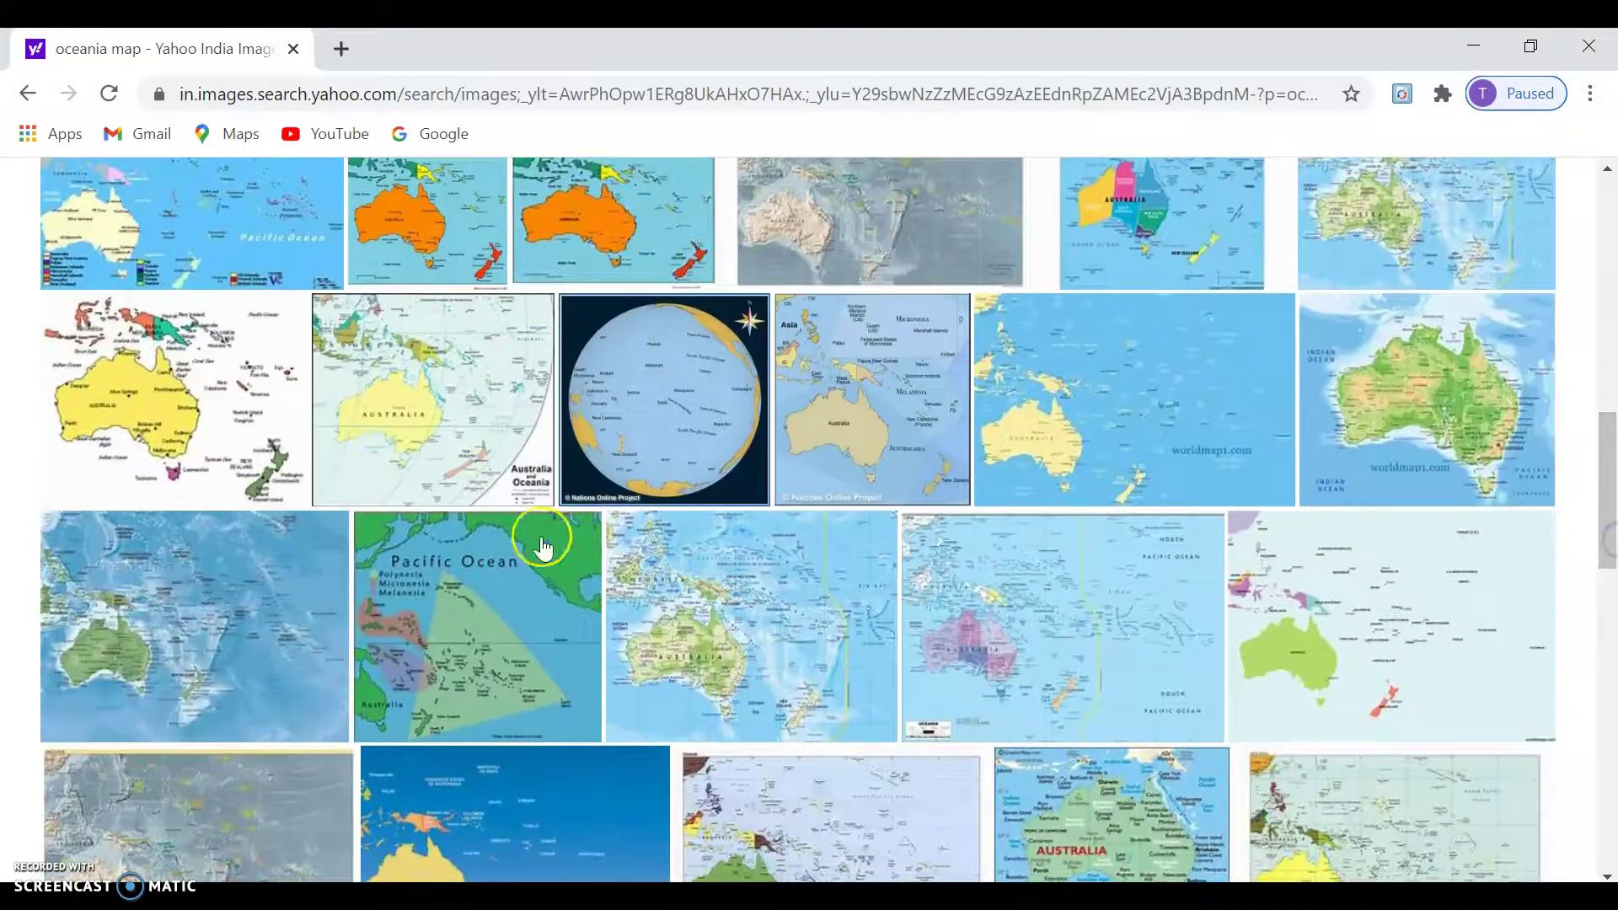
click(543, 544)
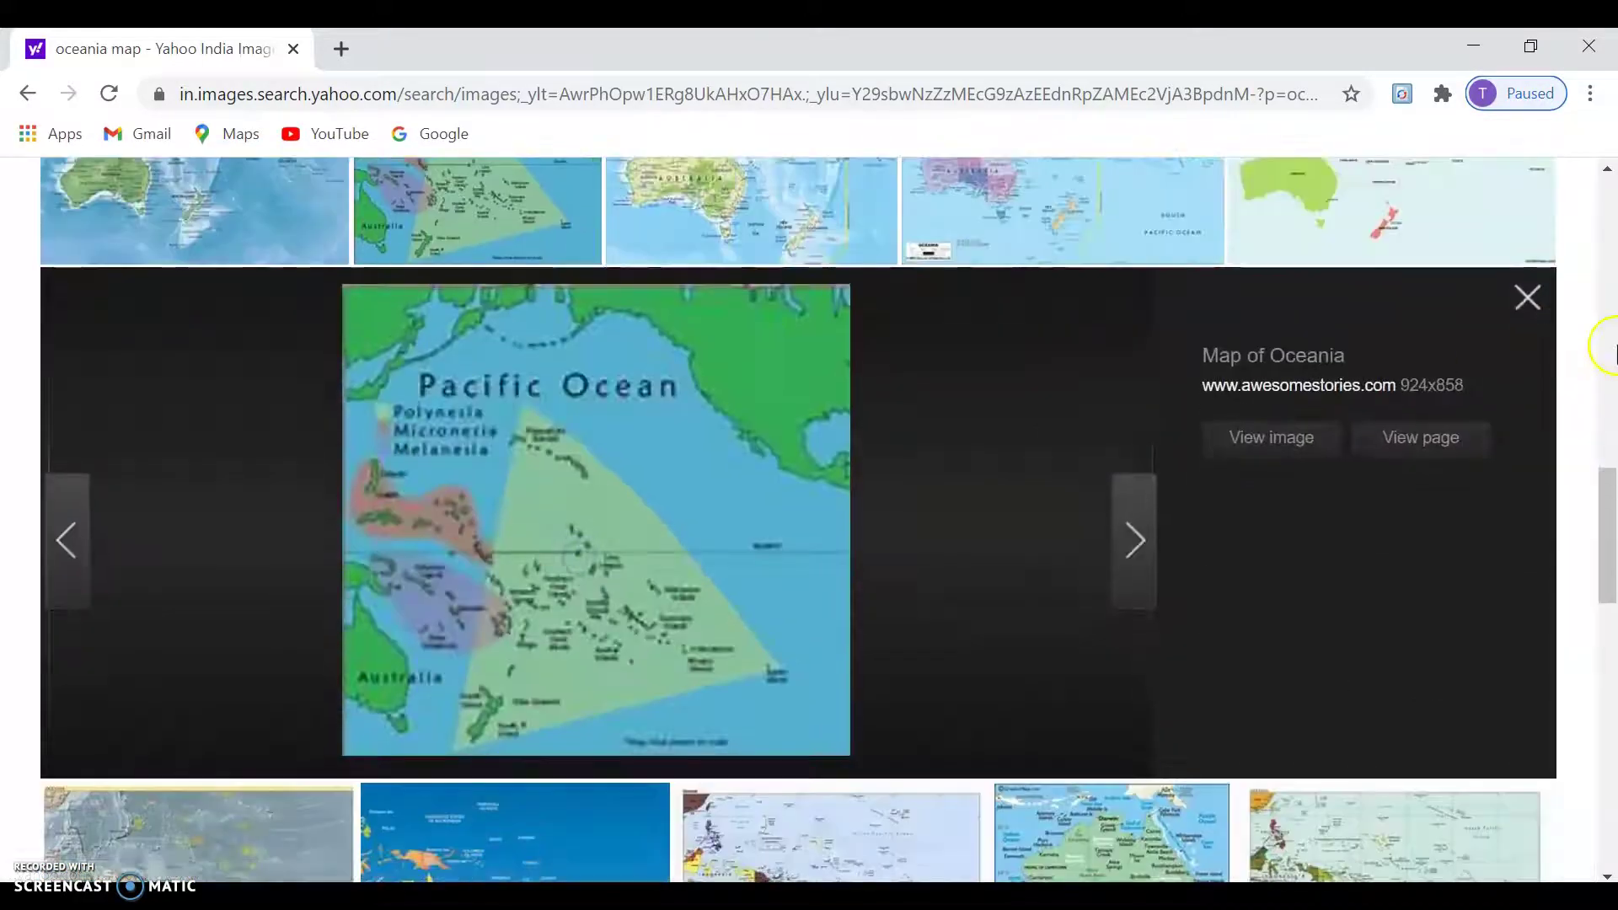
click(1522, 293)
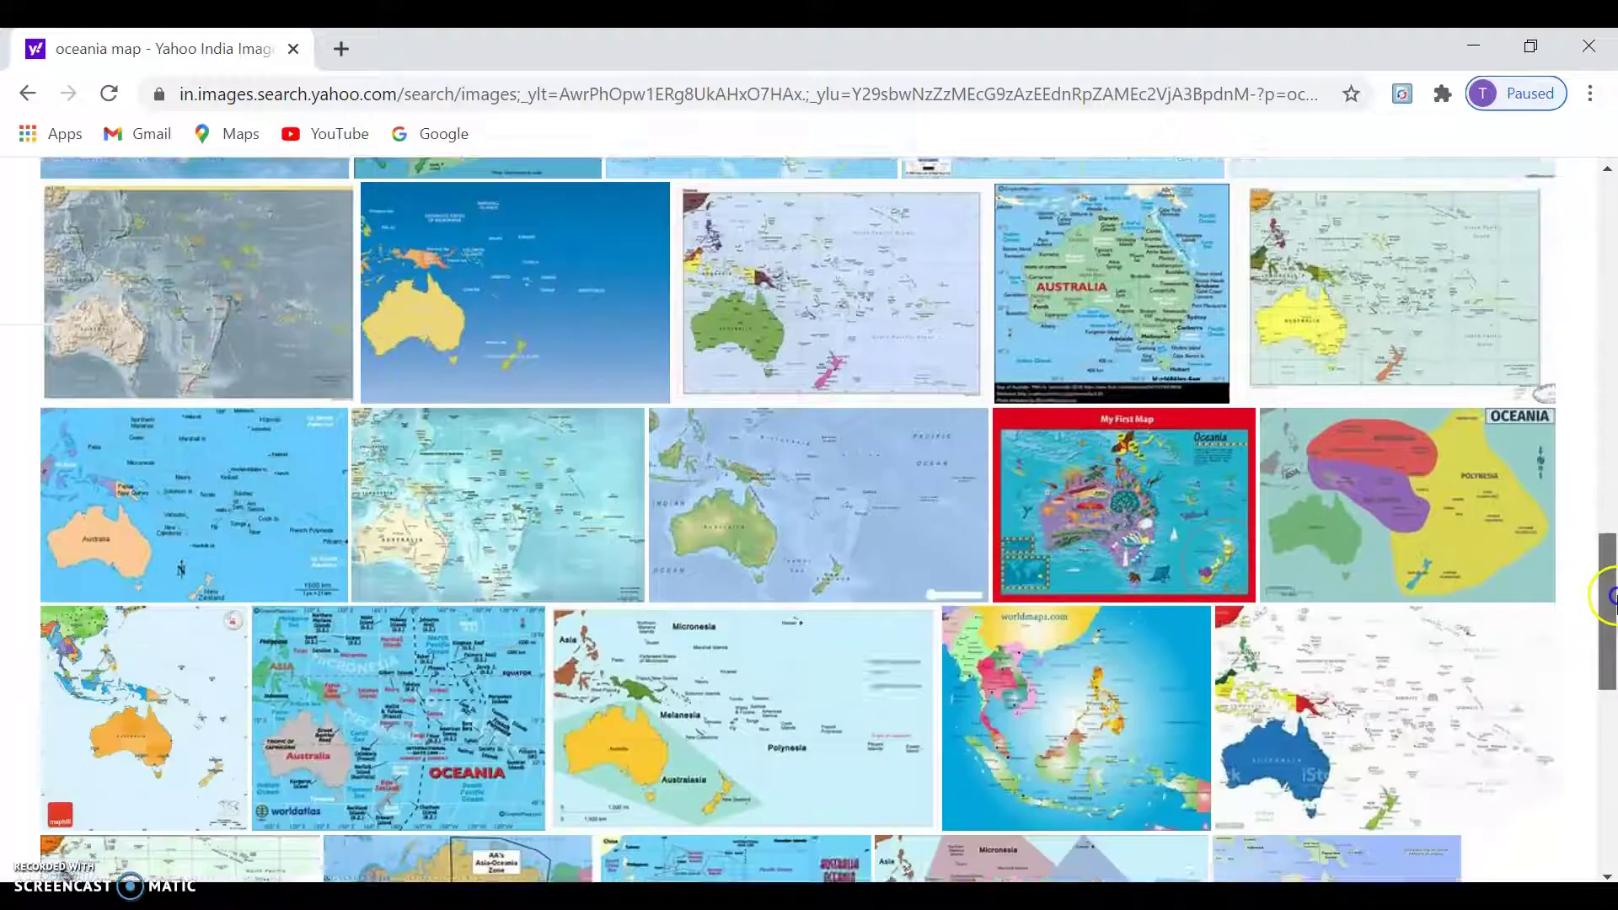
drag(1607, 417, 1591, 850)
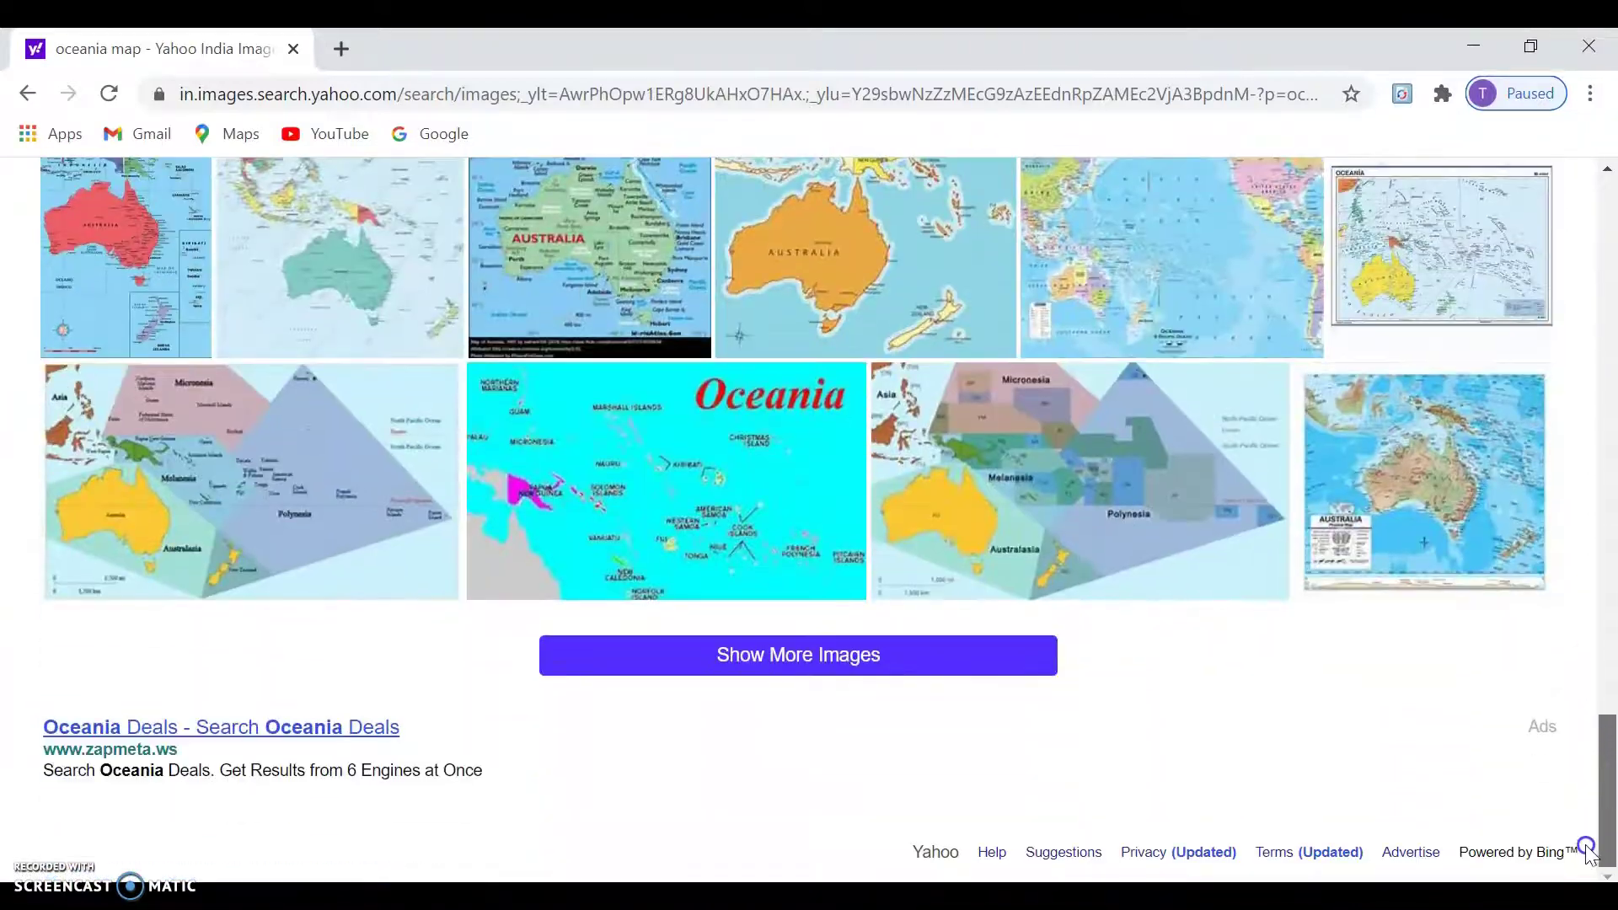
Browse further map previews until the Geo Map - Oceania picture is open.
drag(1608, 784, 1608, 214)
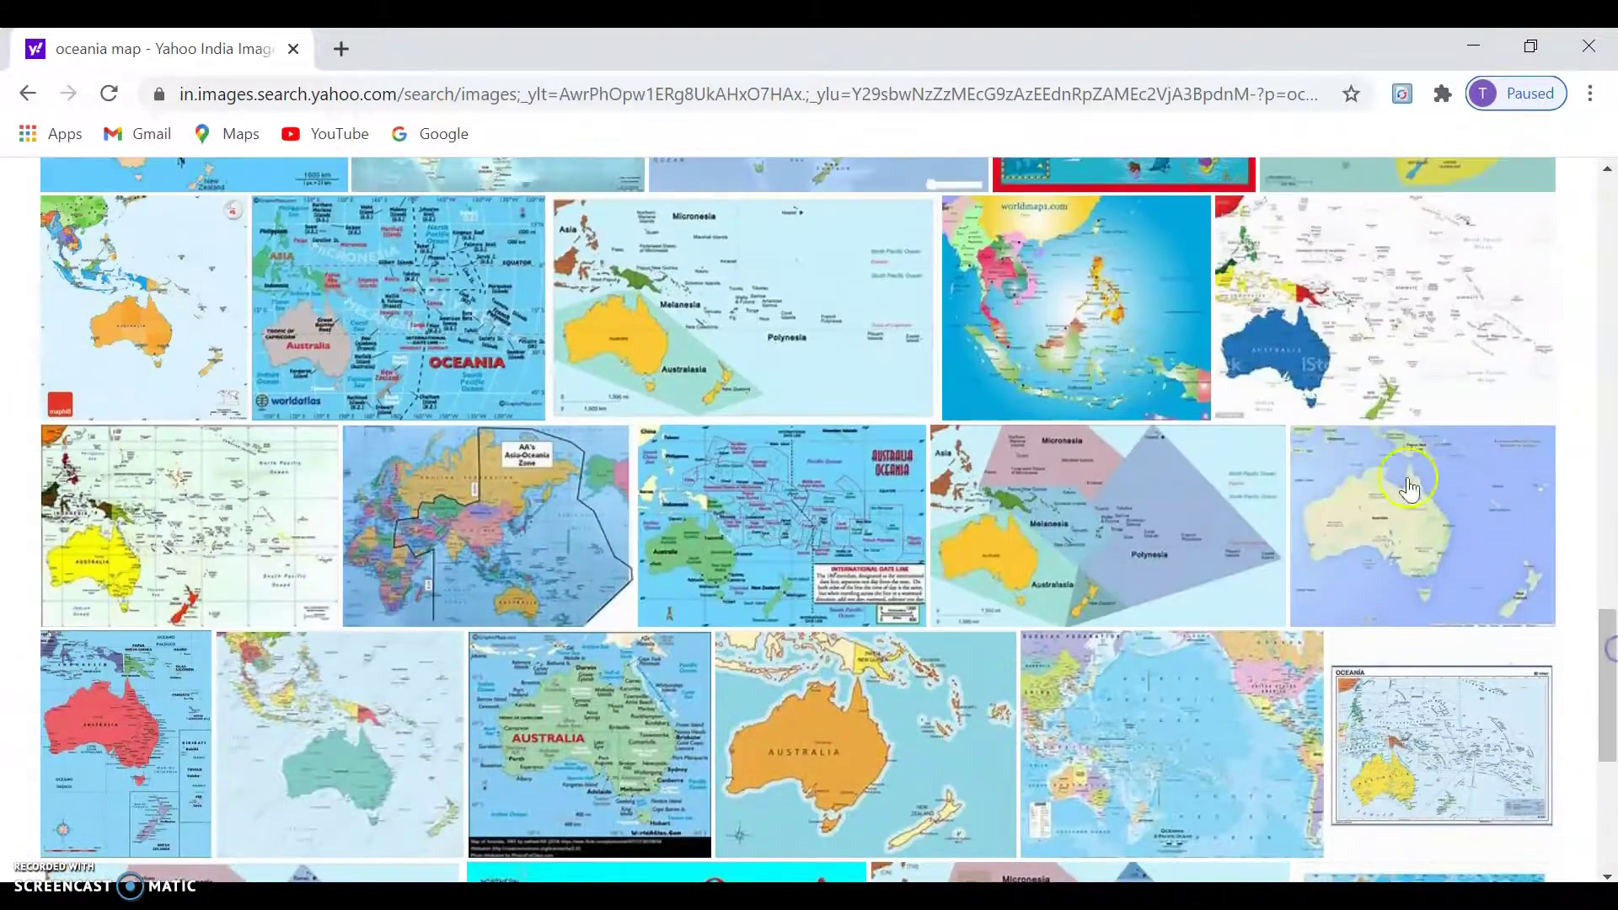
click(1409, 493)
scroll(1454, 404, down, 1)
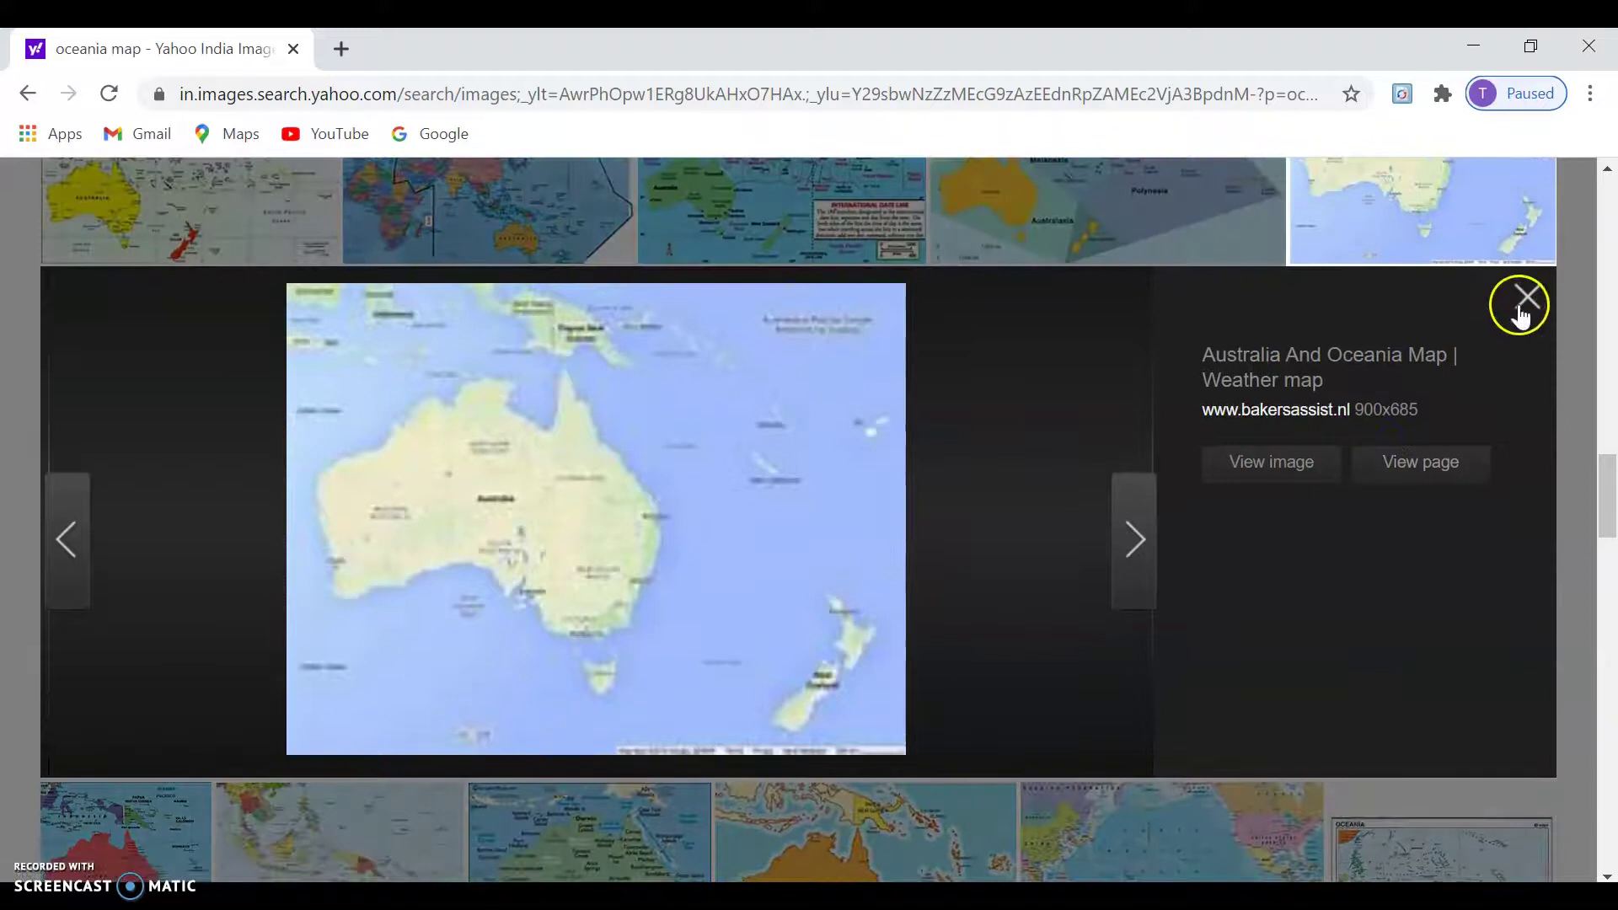
click(1519, 306)
drag(1603, 405, 1608, 187)
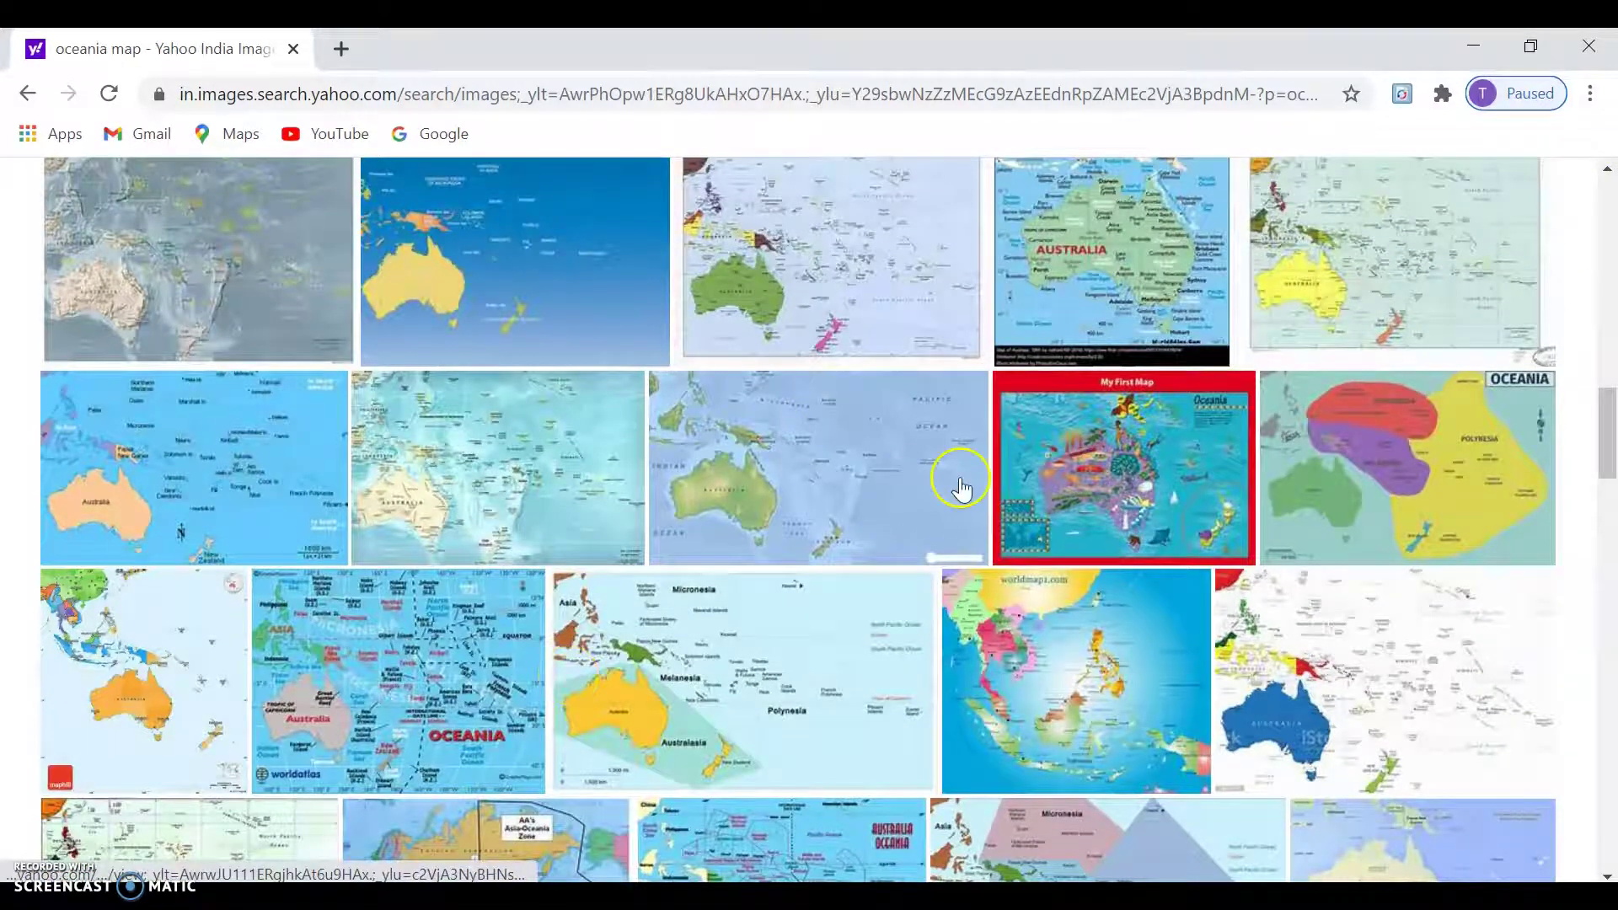
mouse_move(1605, 430)
mouse_down()
mouse_move(1598, 254)
mouse_move(1604, 576)
mouse_up()
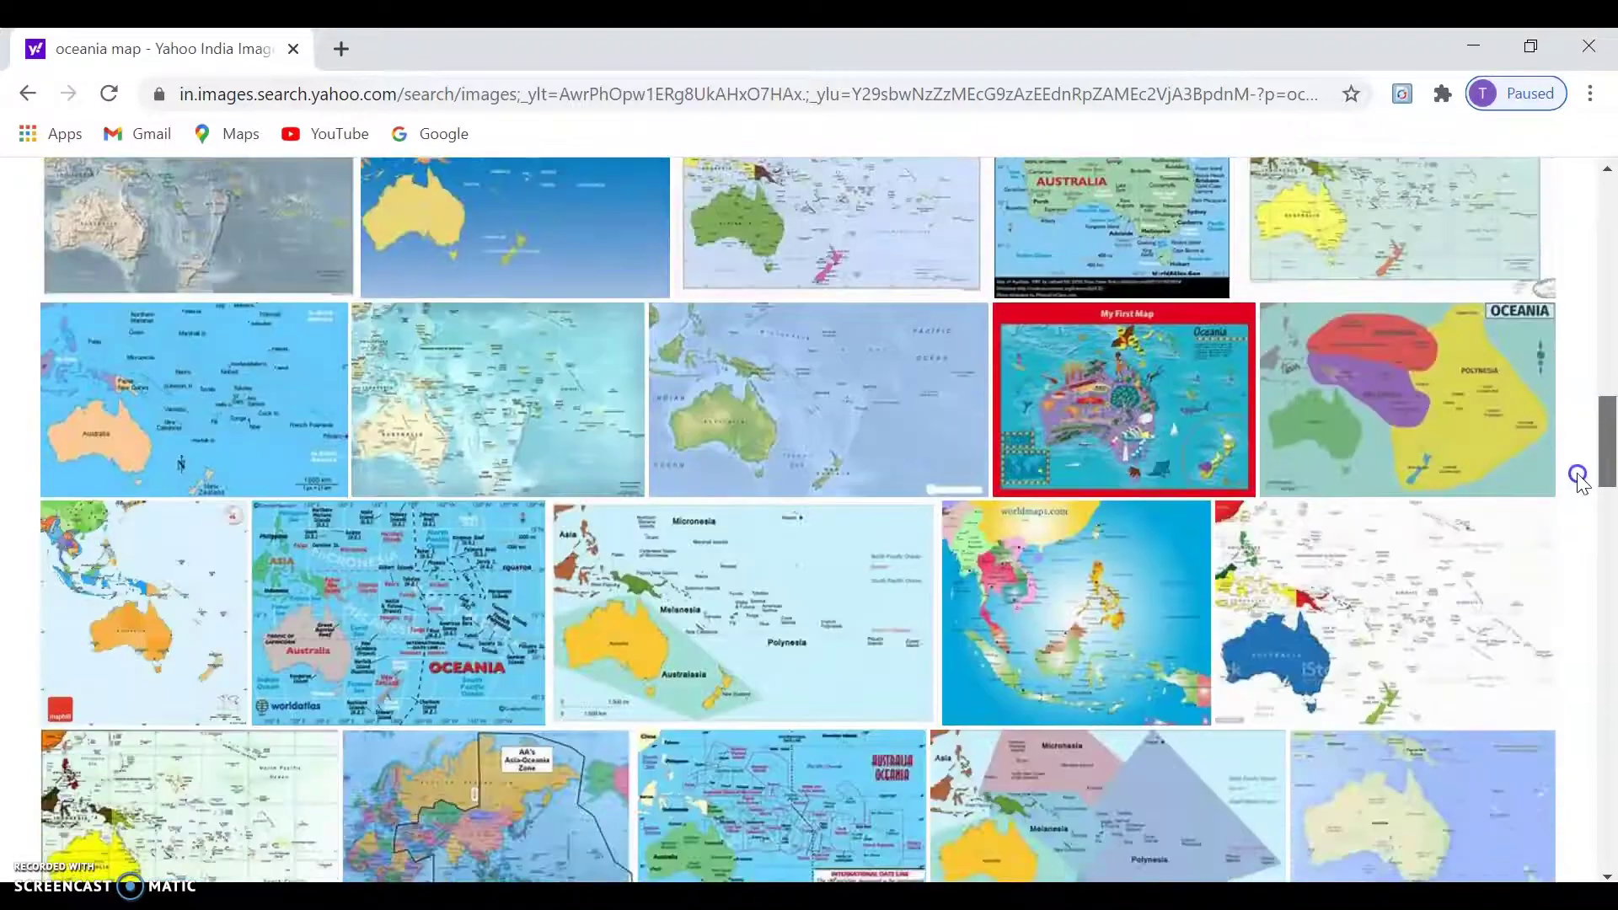
scroll(1550, 607, down, 10)
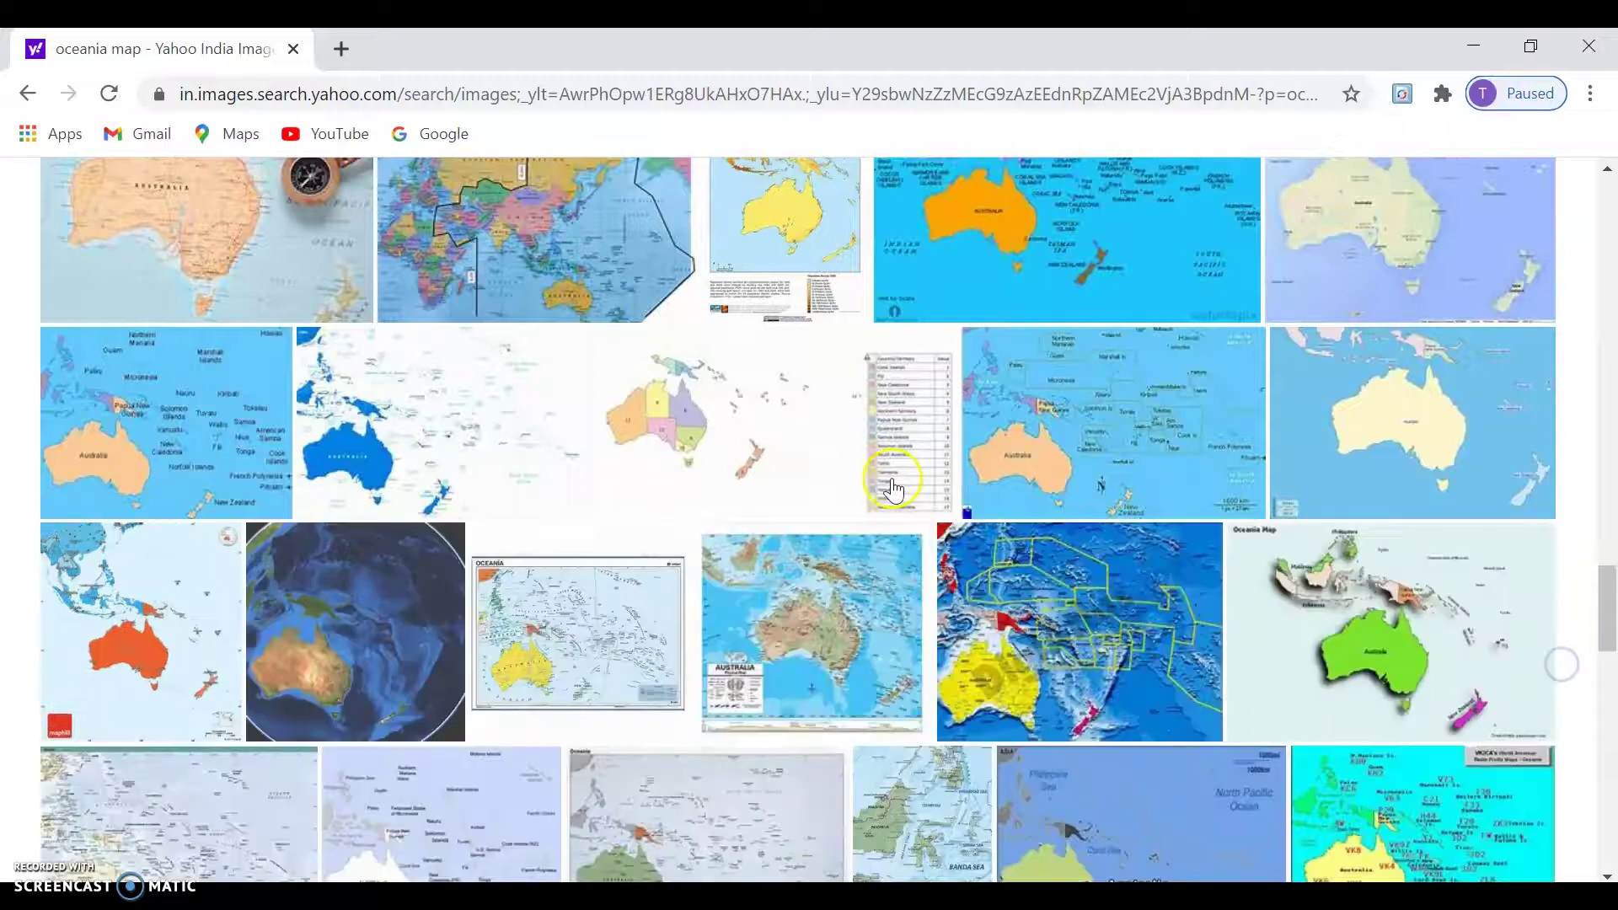
click(731, 228)
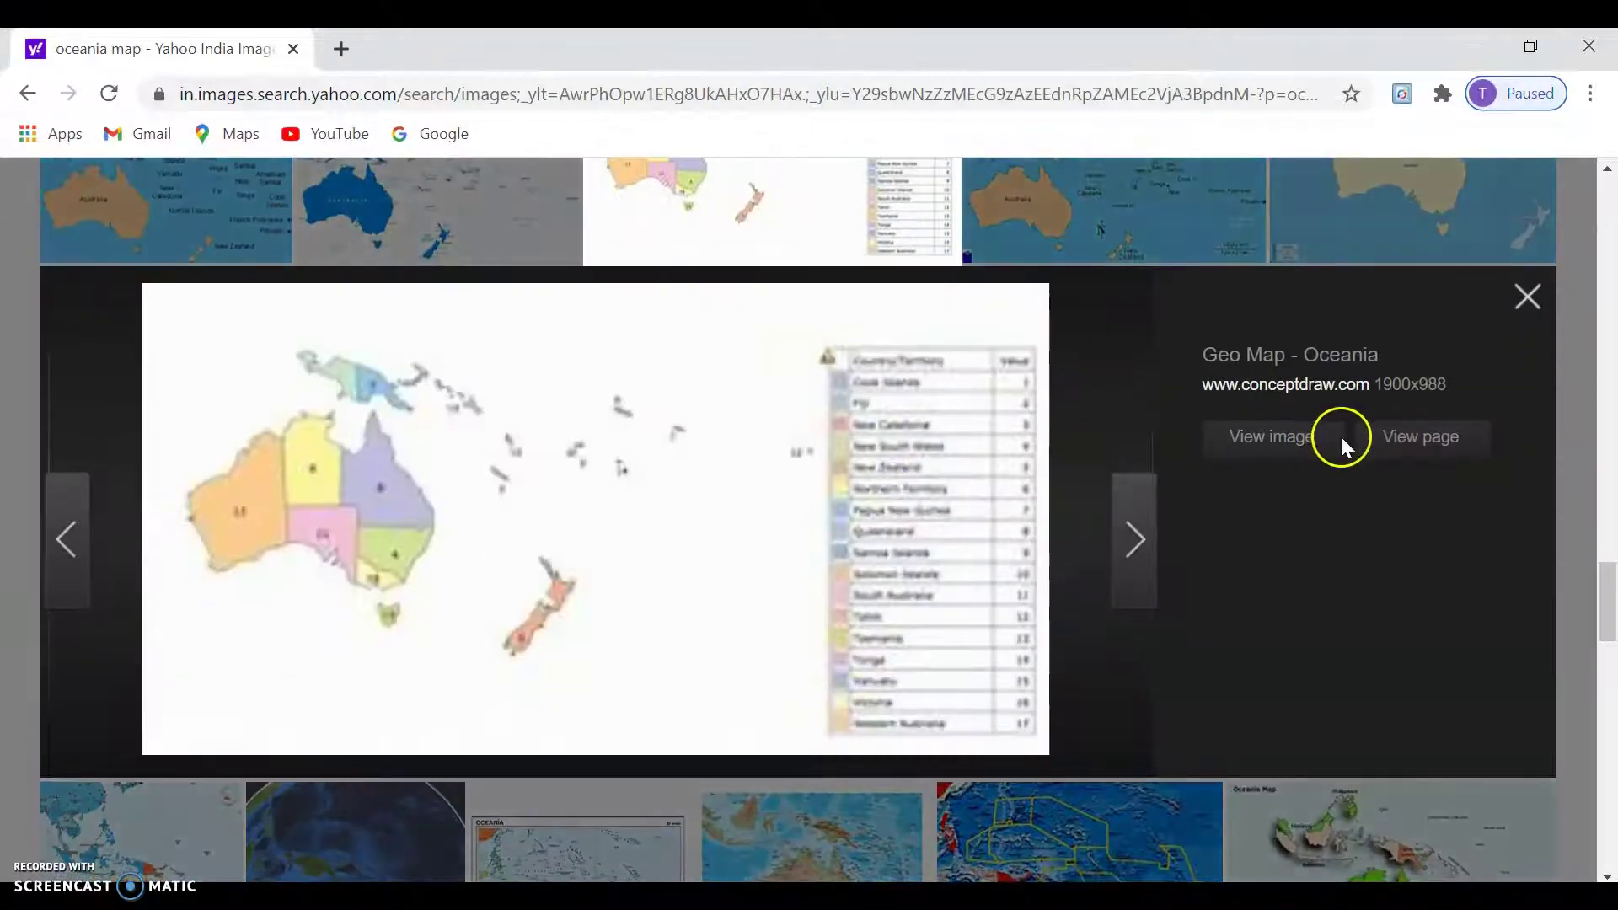
View the Geo Map - Oceania image full size and add a layer in paint.net.
click(1272, 437)
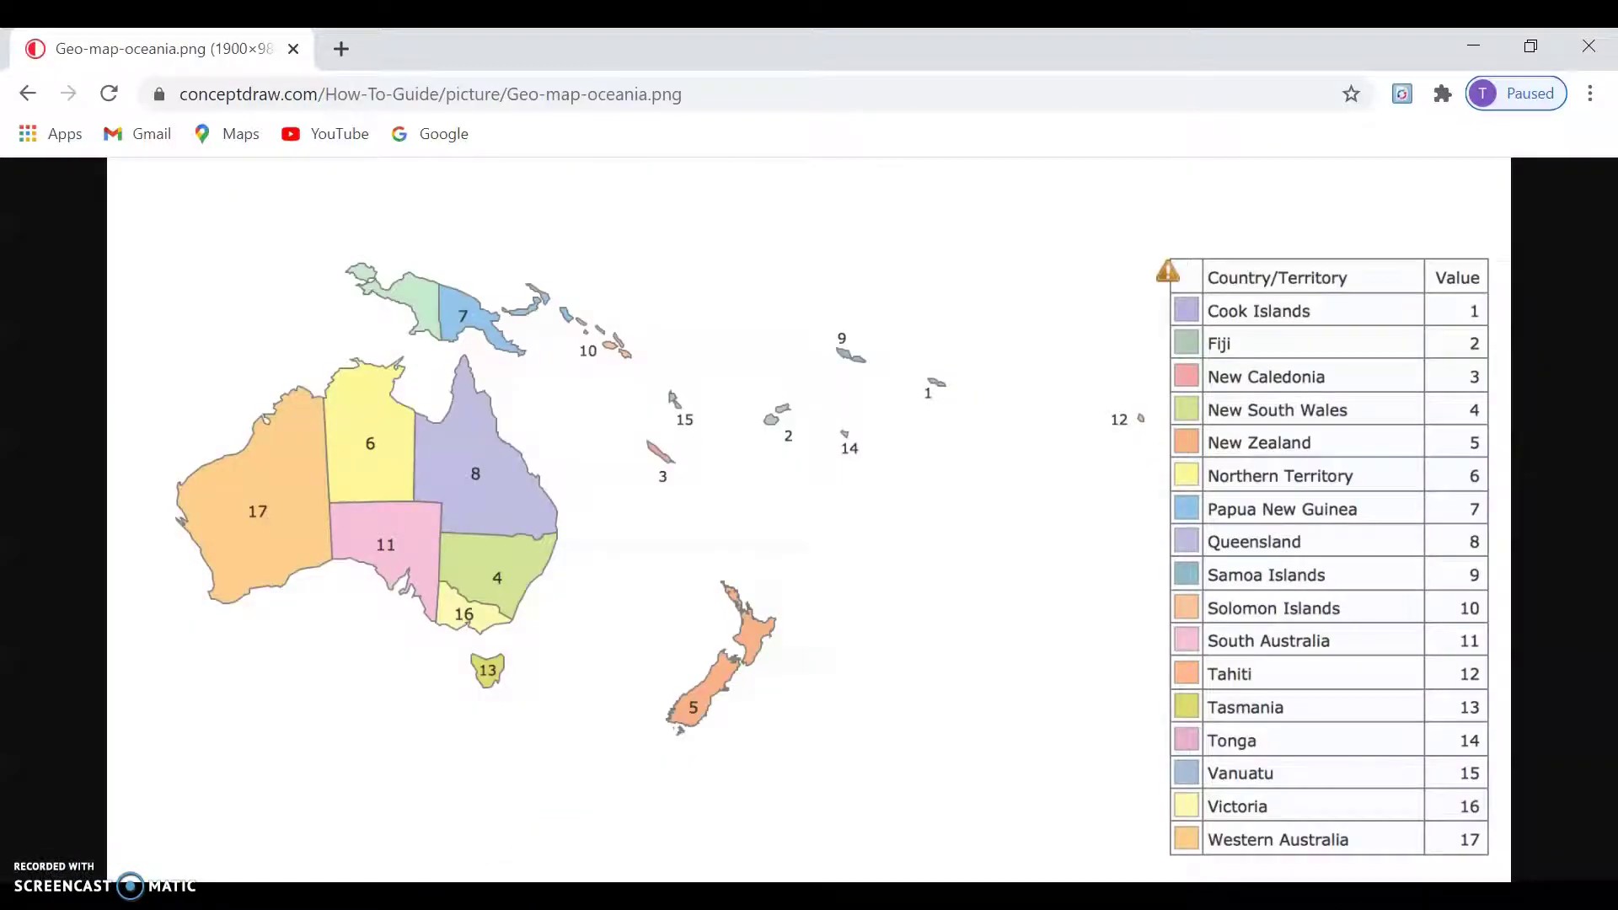
key(alt+Tab)
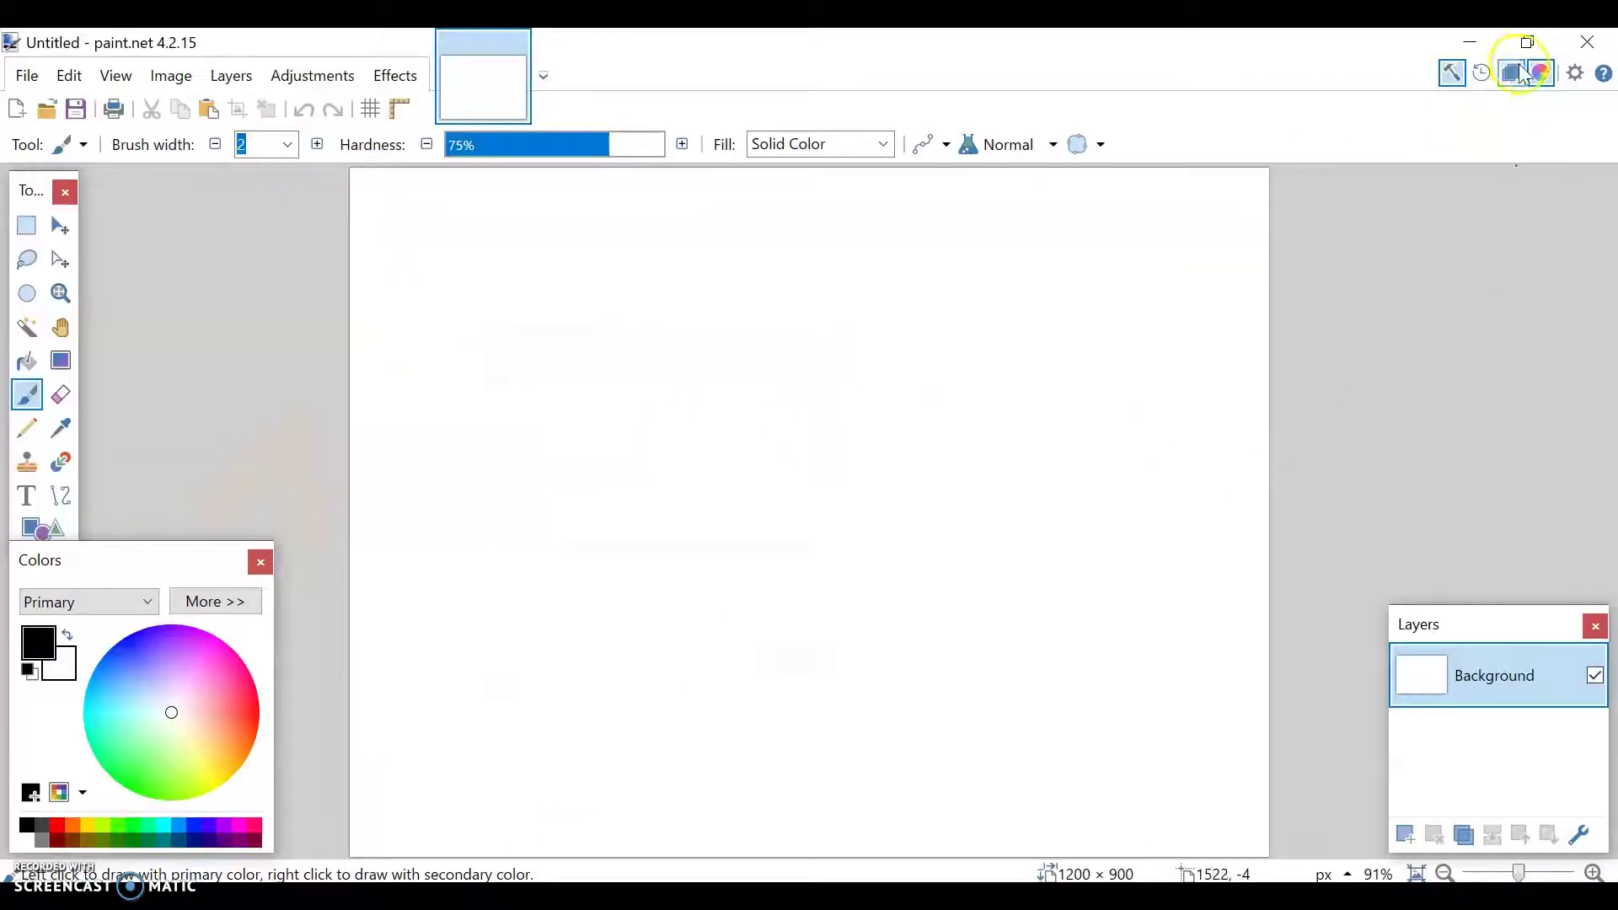
click(1405, 834)
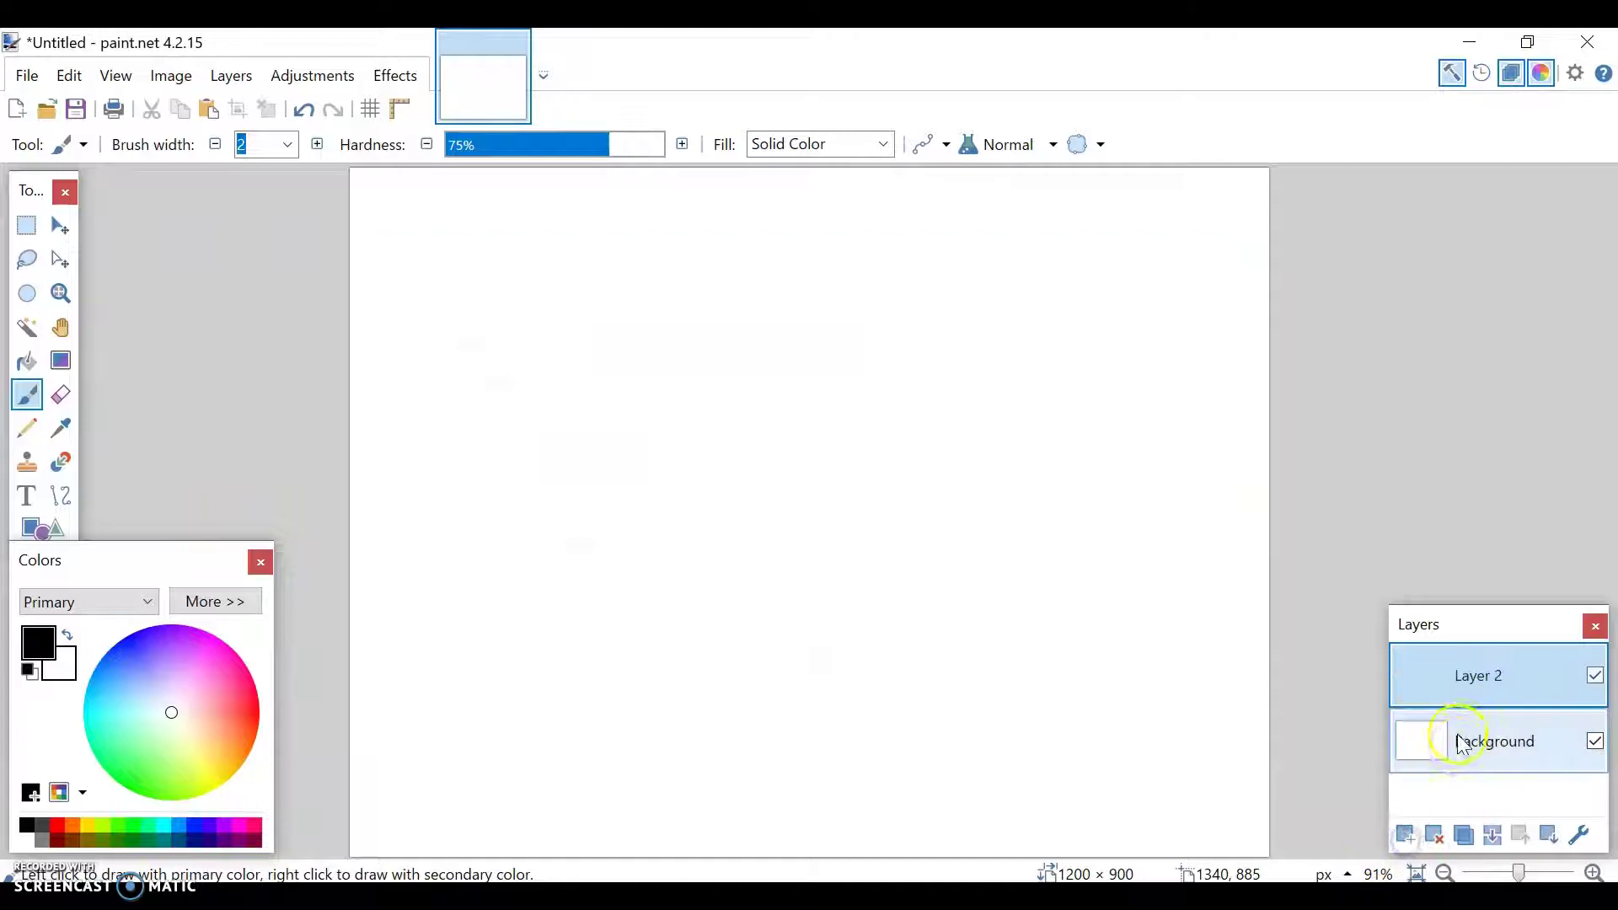
click(1465, 743)
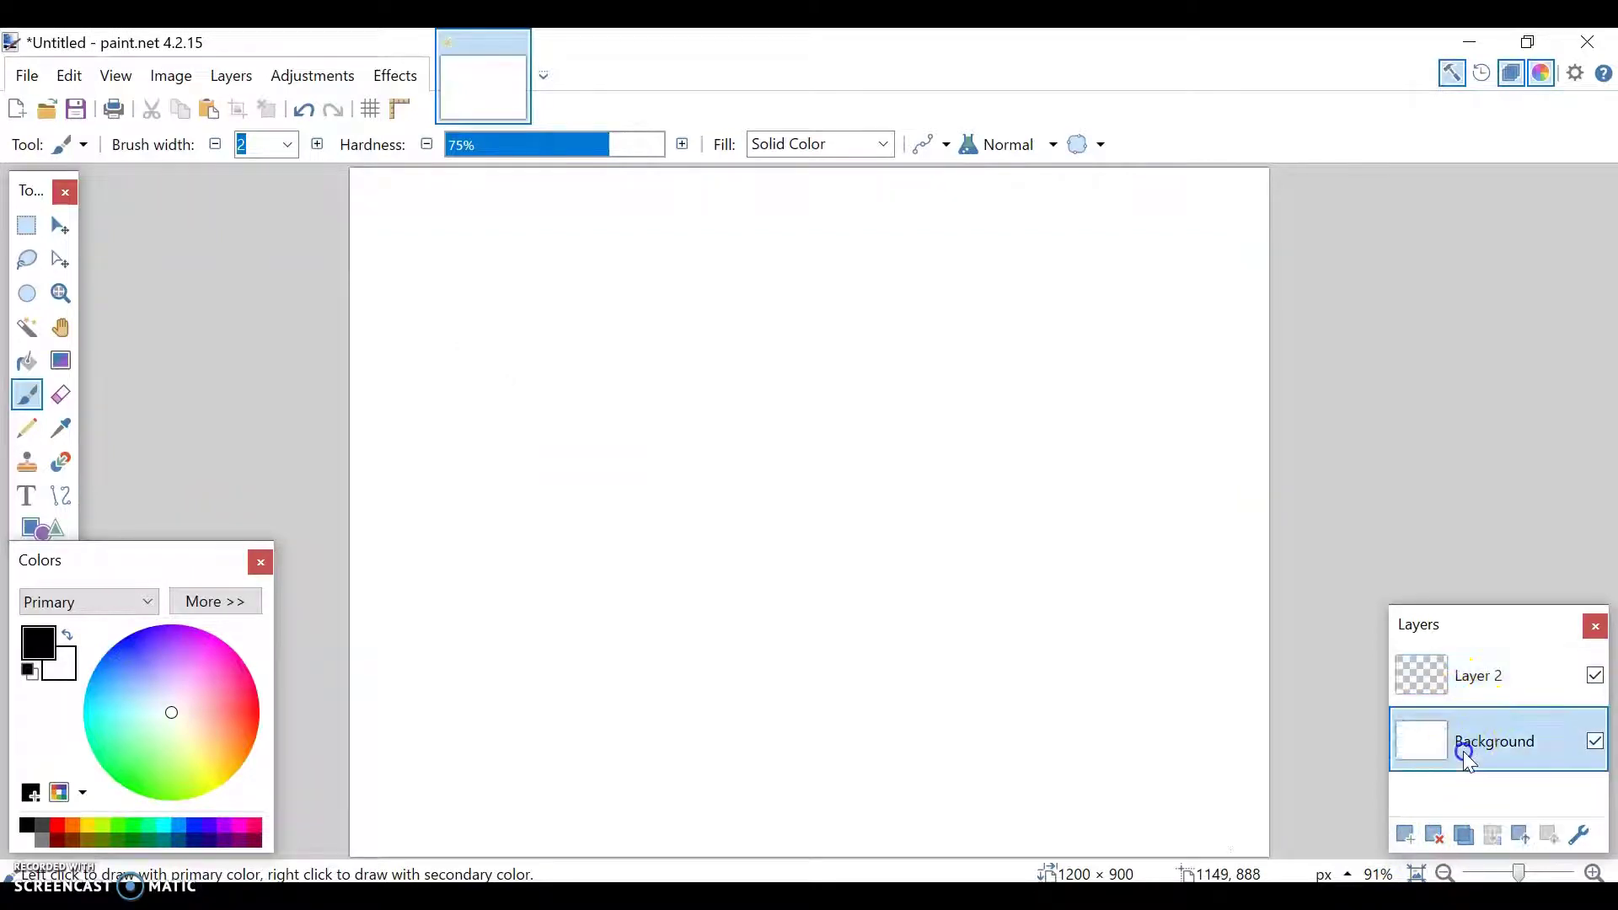
key(alt+Tab)
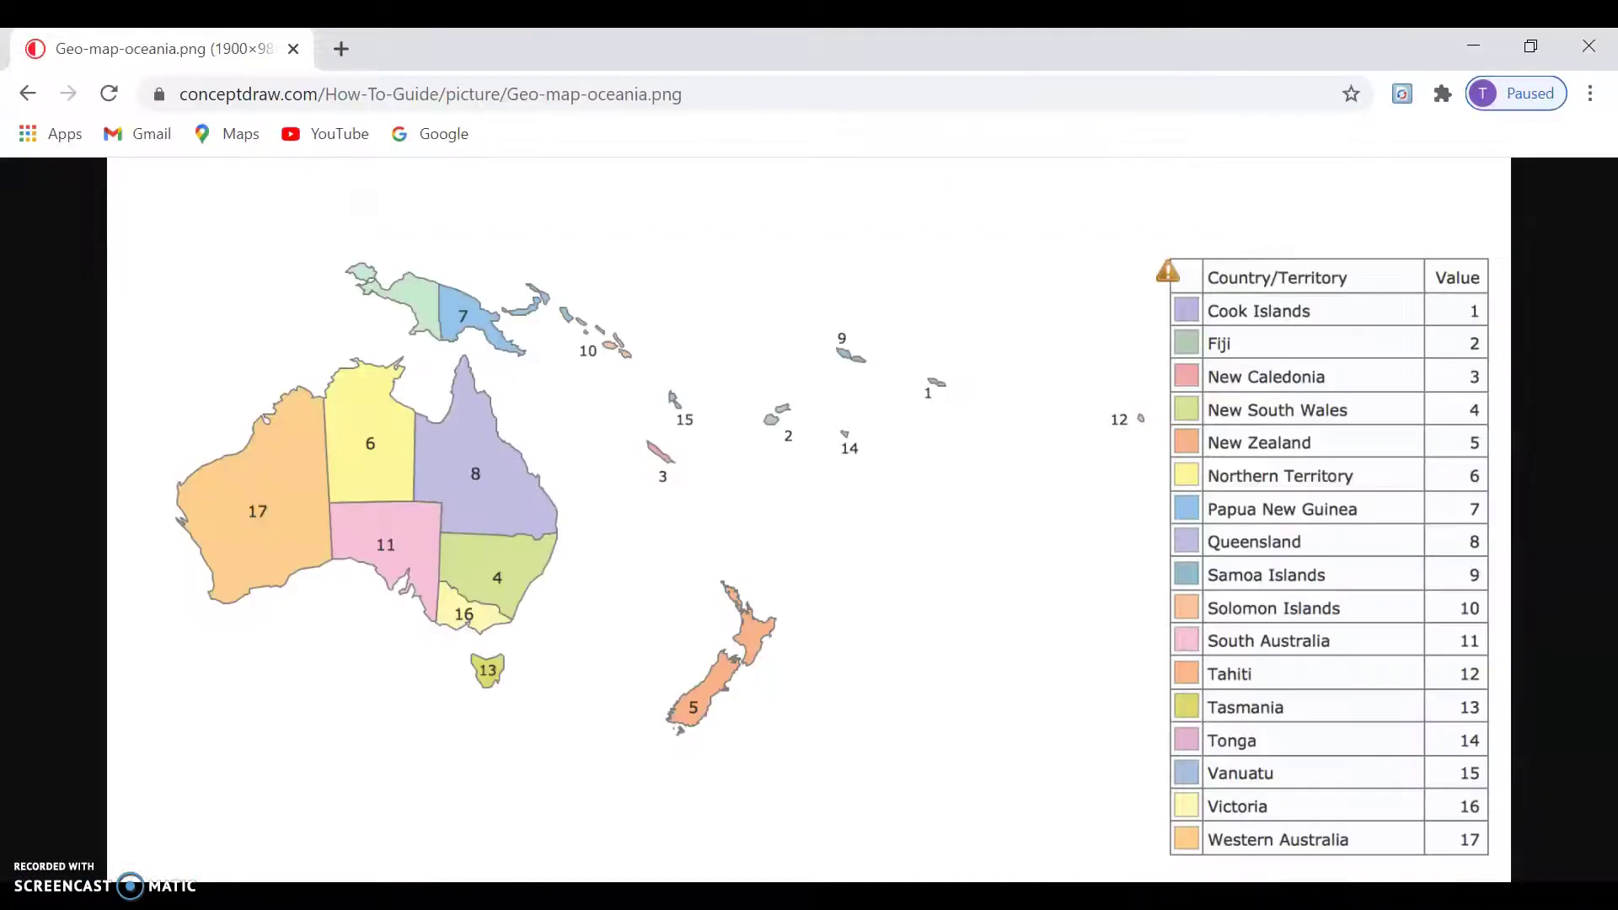
click(772, 501)
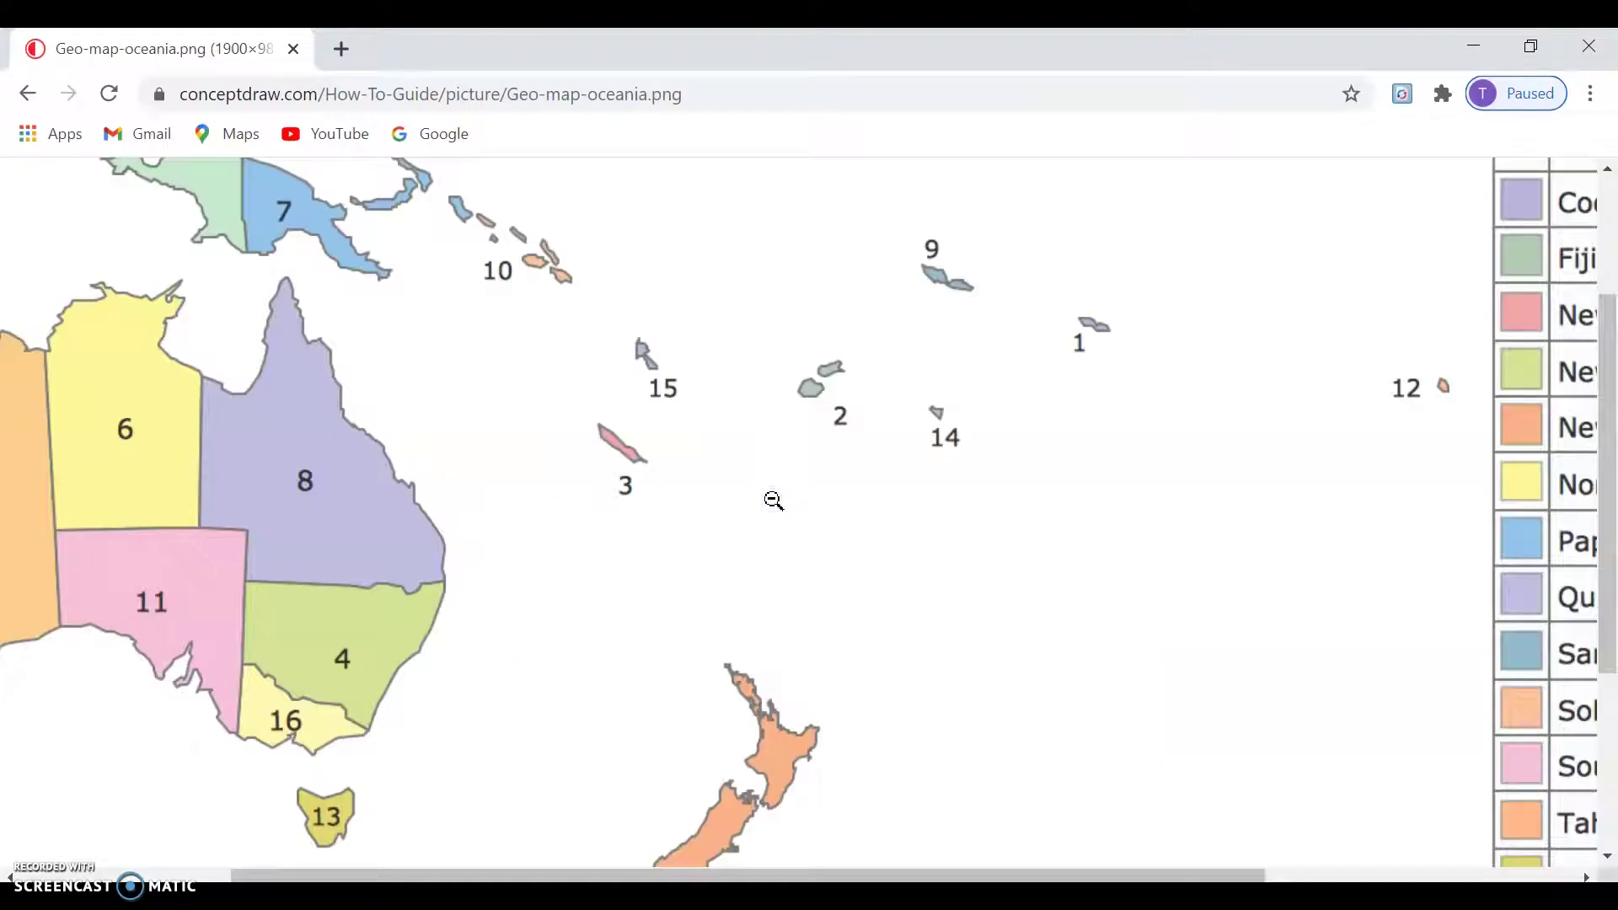
click(775, 504)
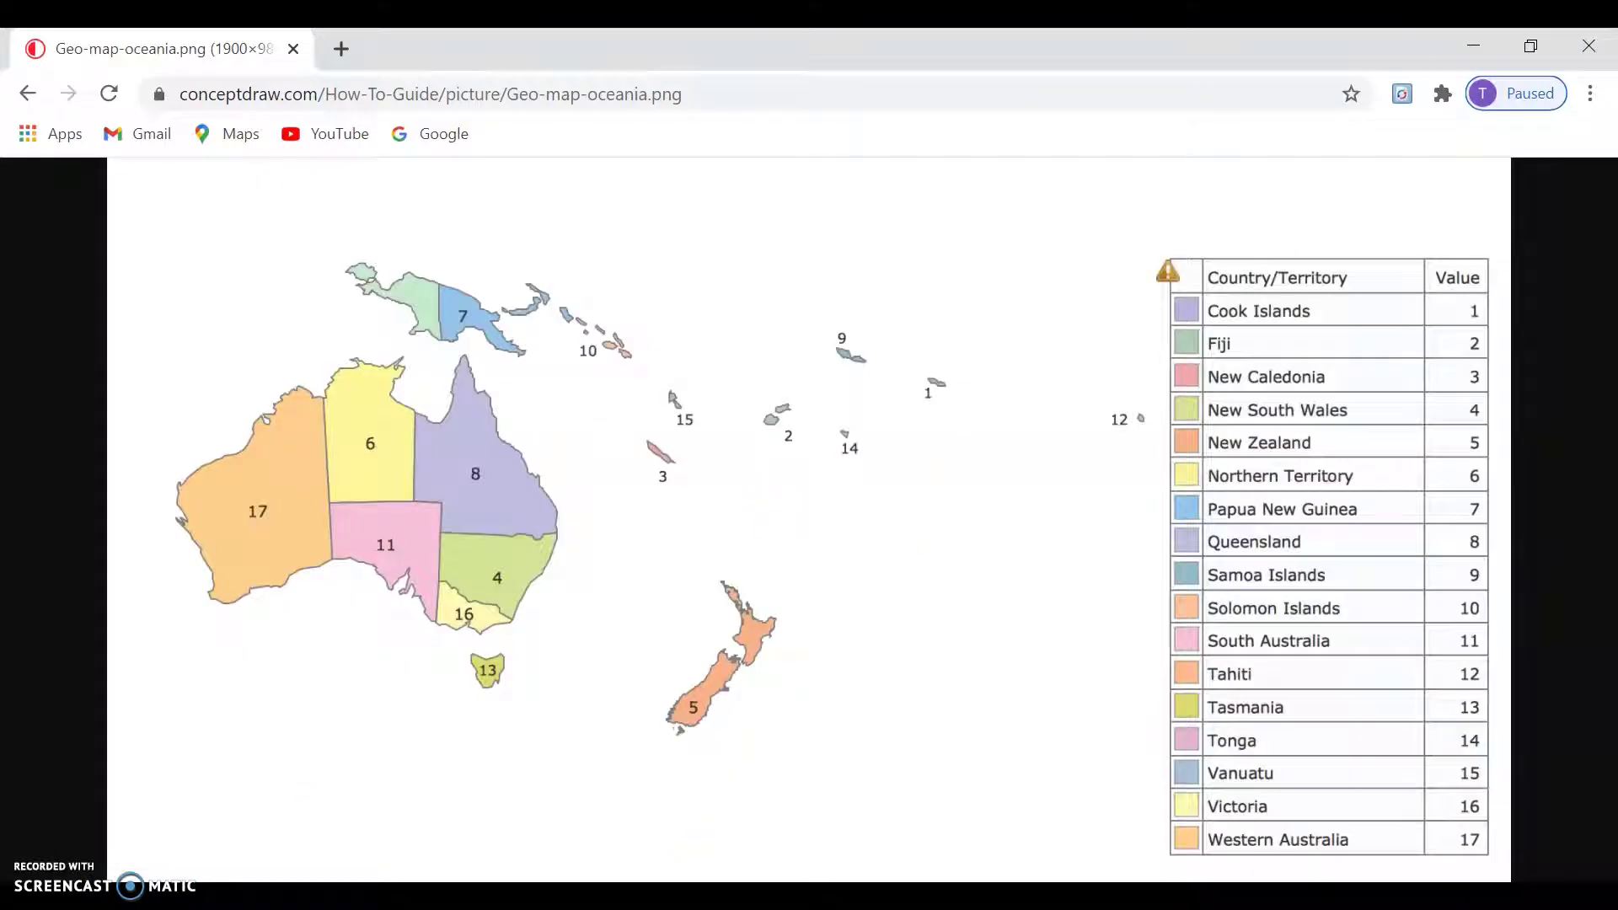
Paste the Oceania map into paint.net, expanding the canvas, and select Layer 2.
click(1472, 48)
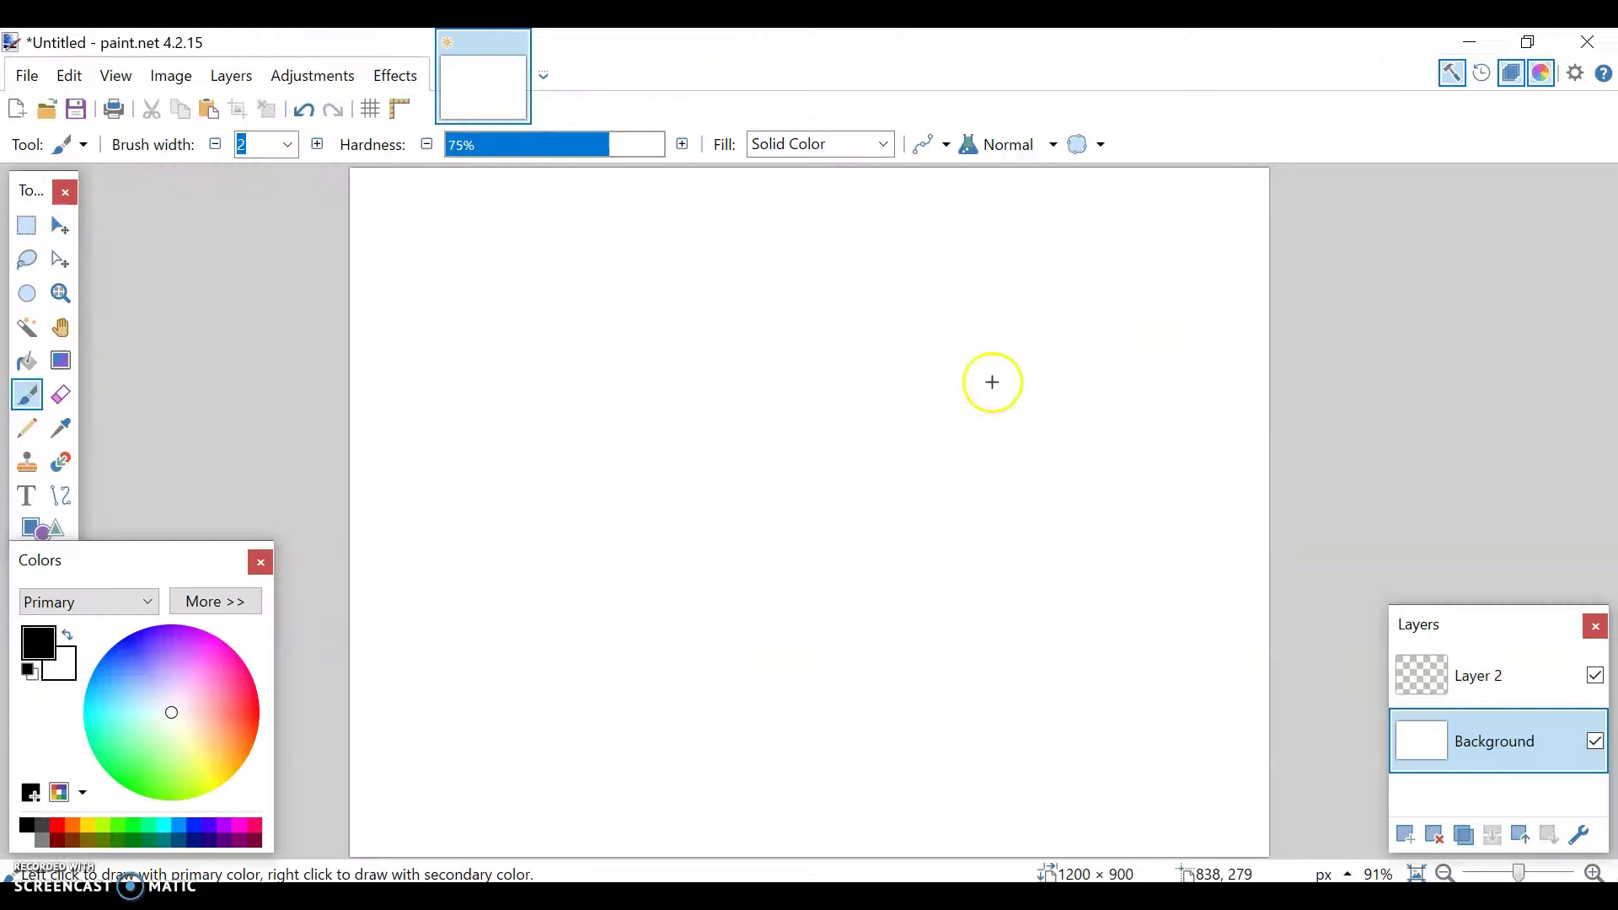
key(ctrl+v)
click(748, 559)
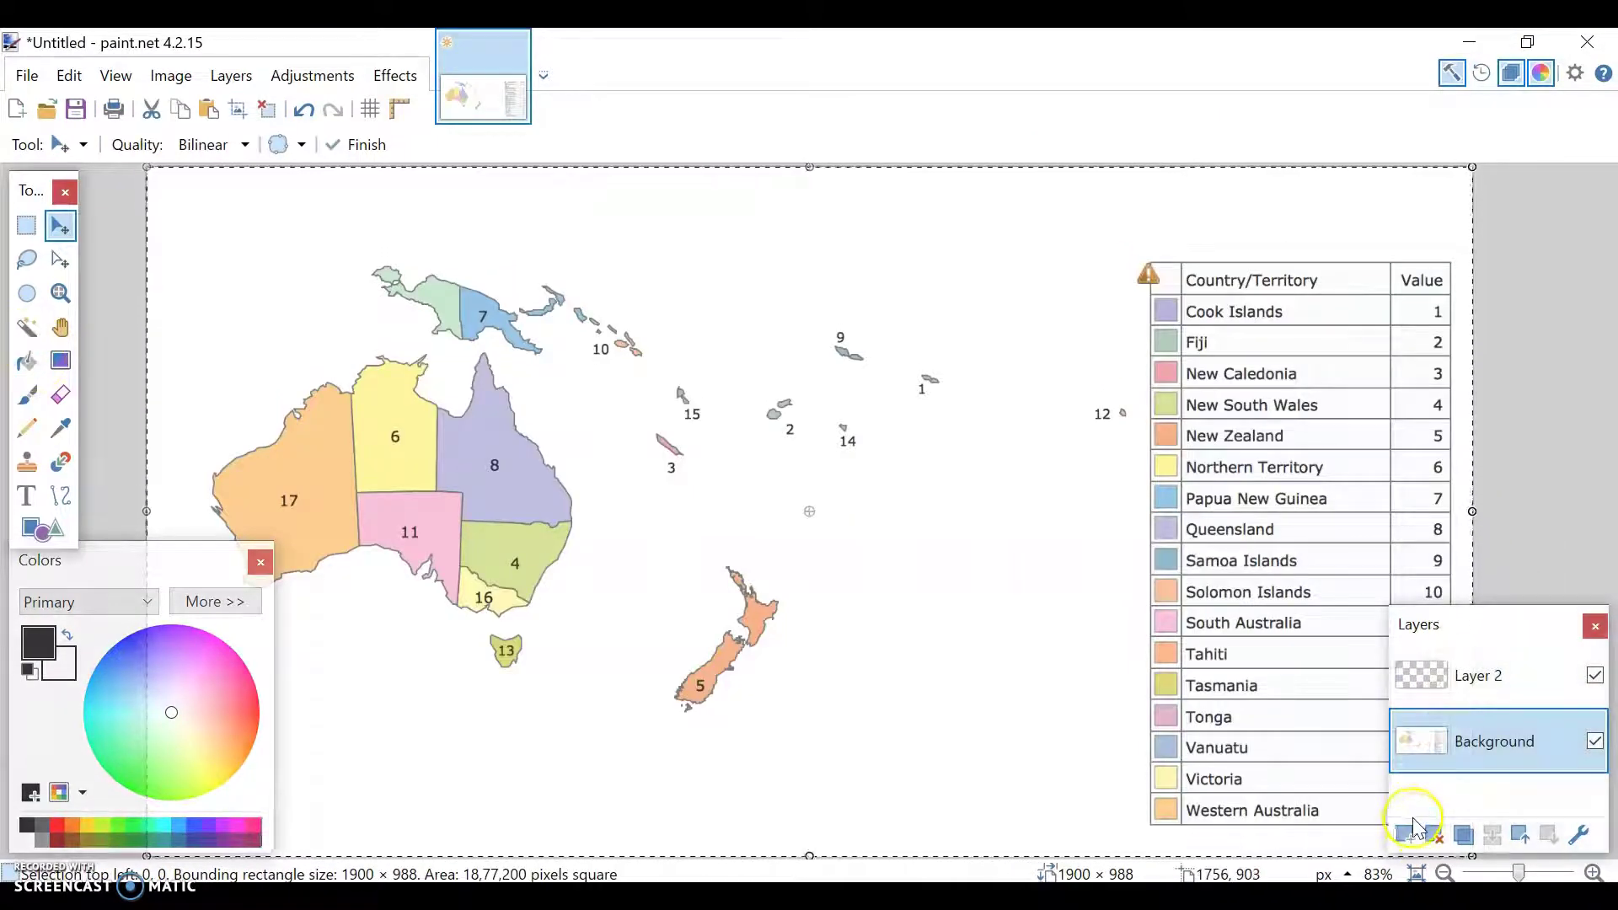
click(1479, 676)
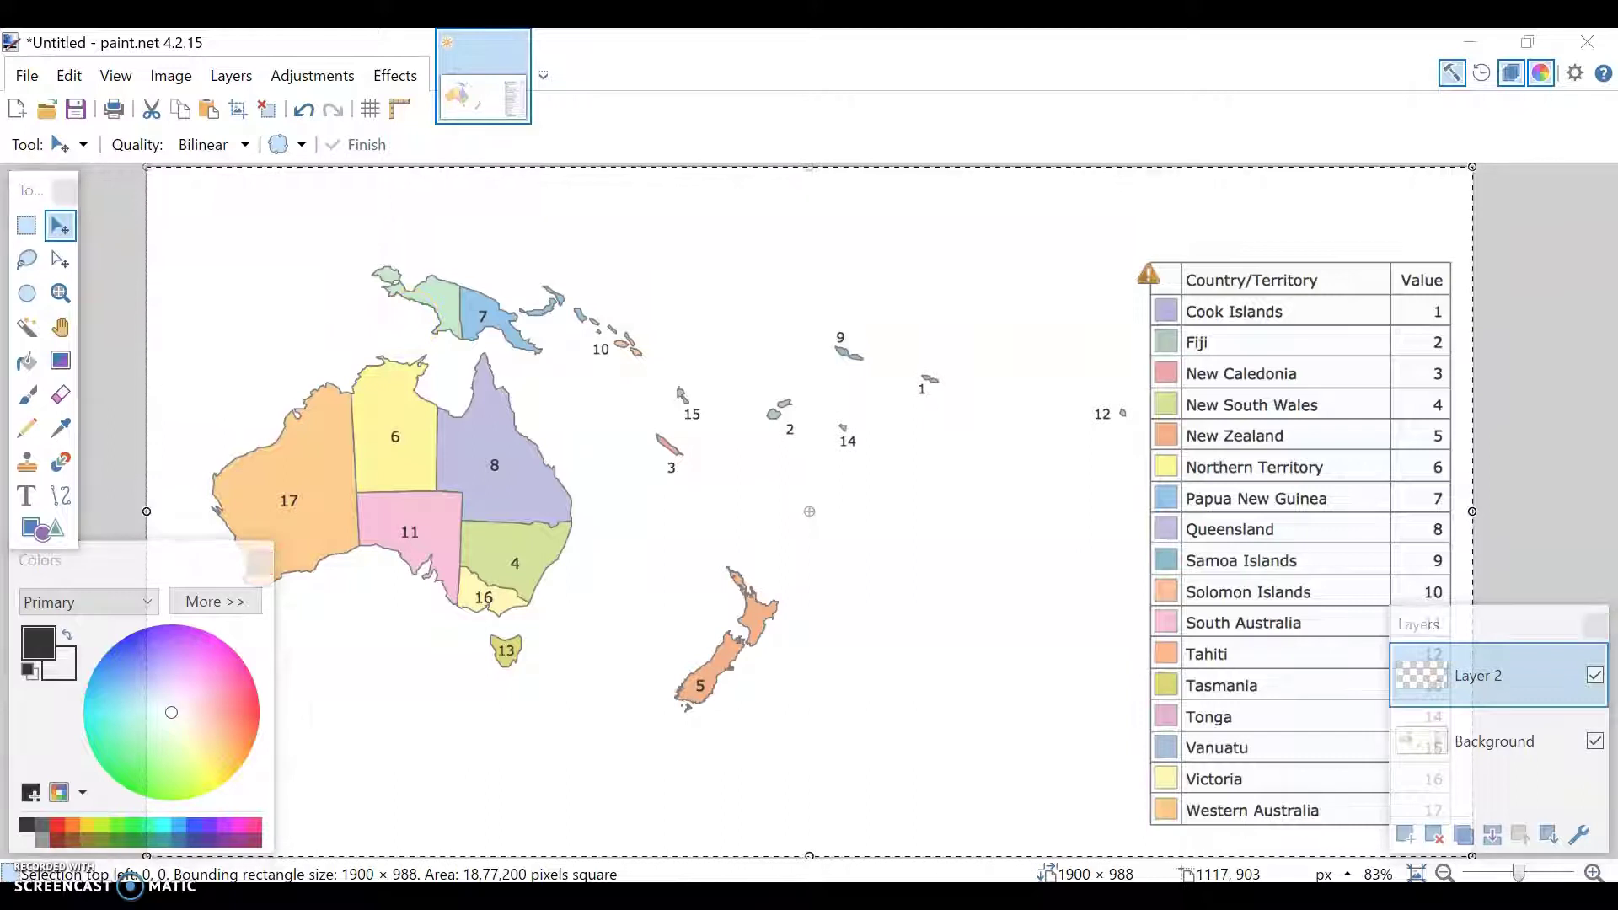
click(1105, 771)
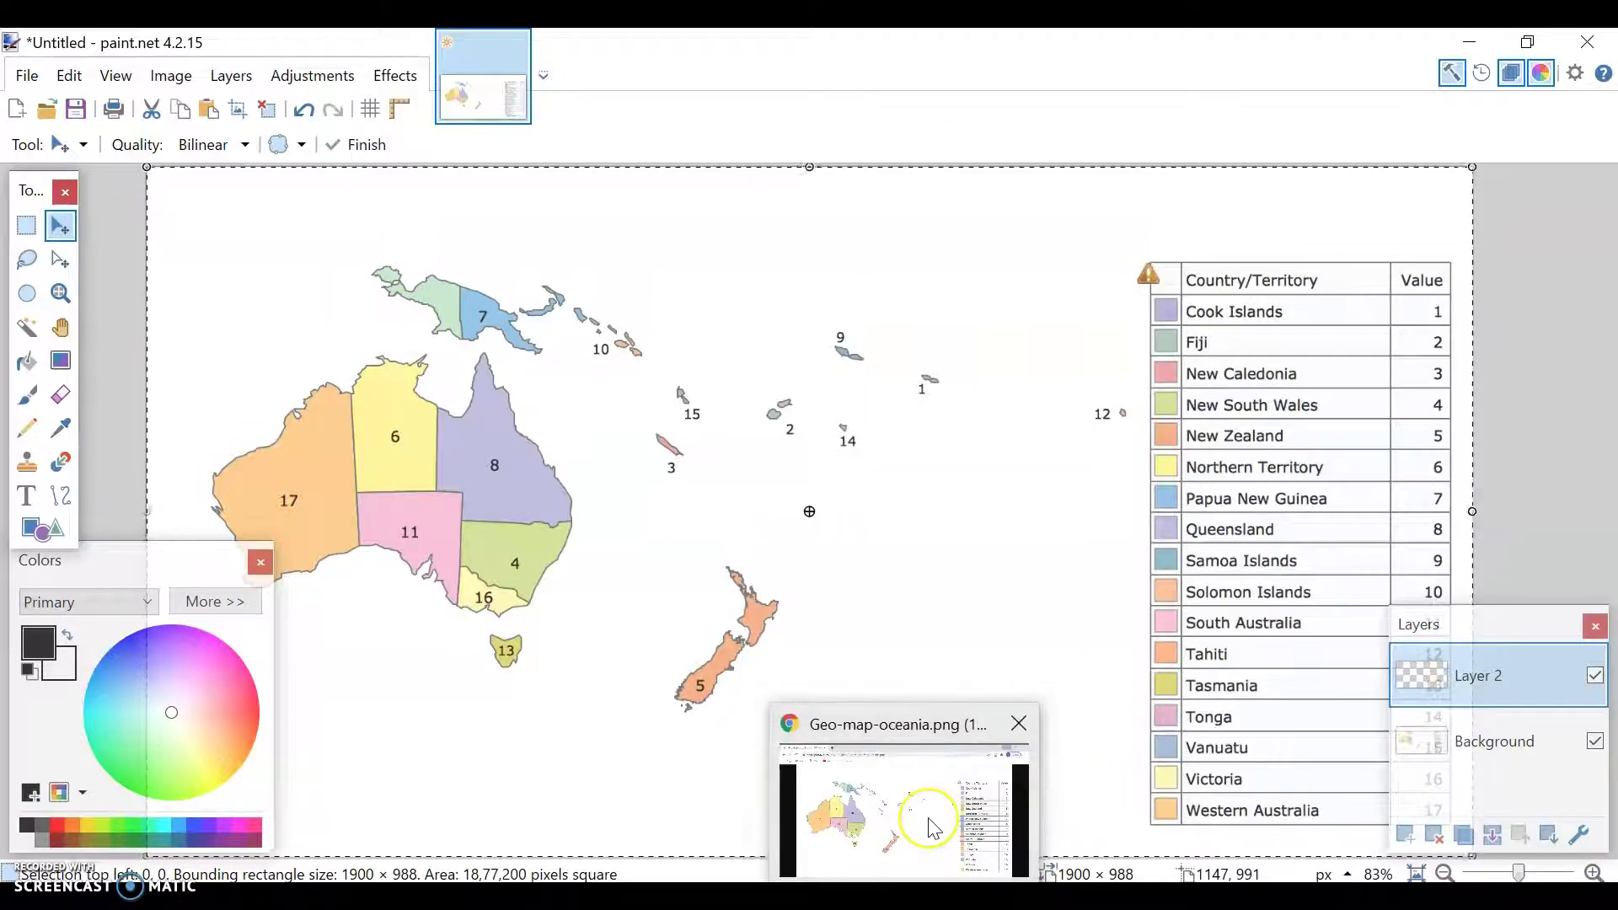
Search Yahoo images for 'australia flag' and open the Wikipedia Flag of Australia picture.
click(932, 826)
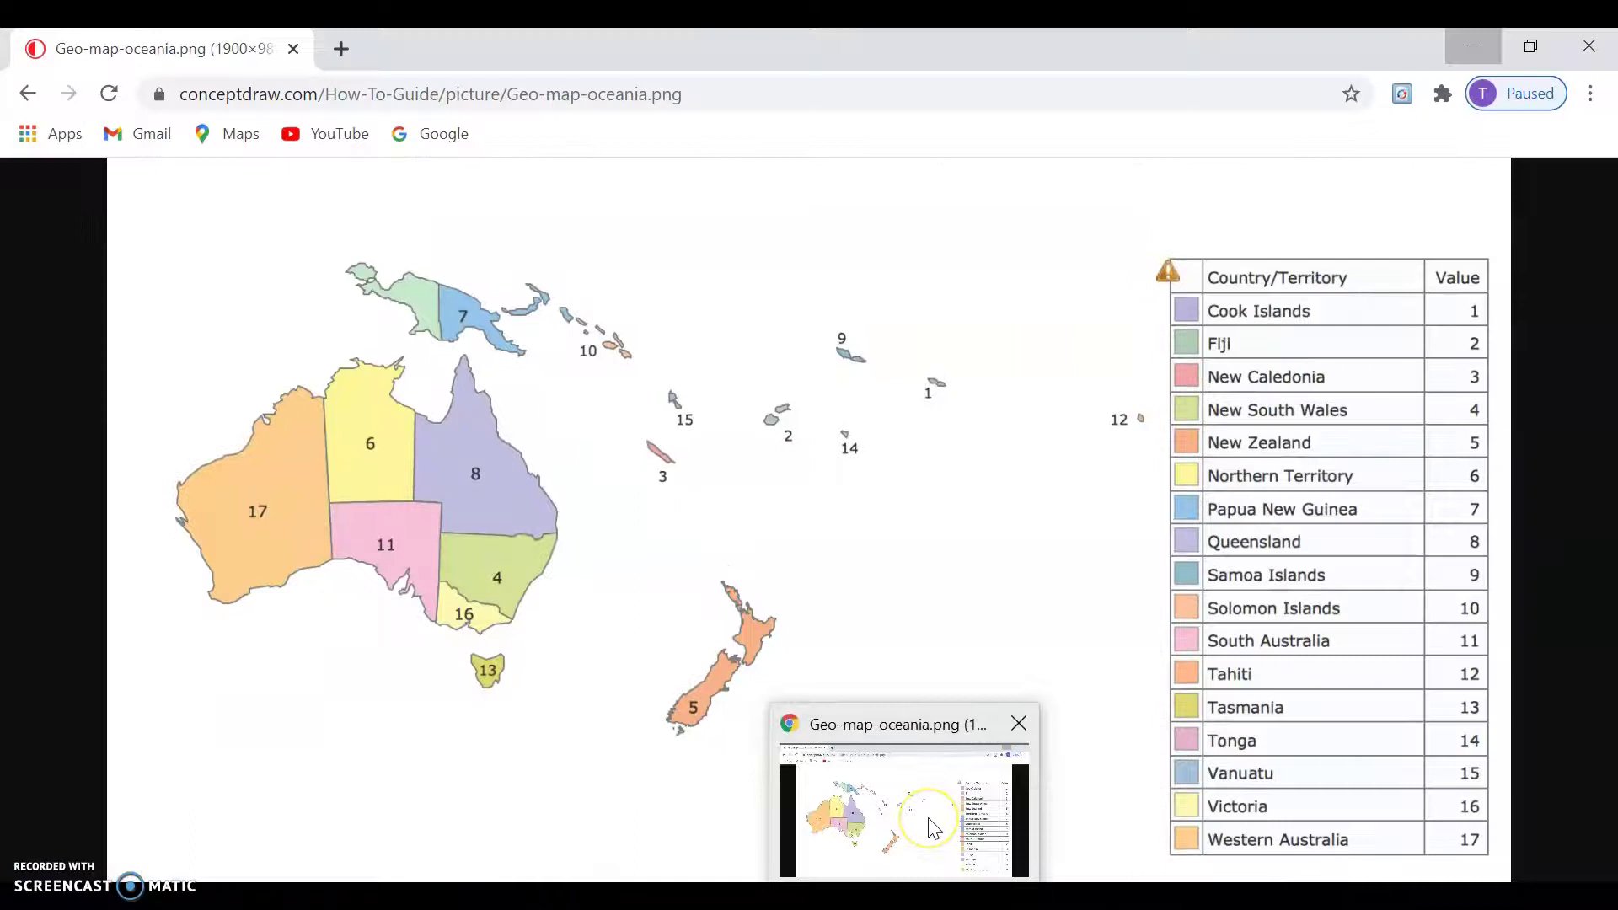
click(575, 94)
text(austr)
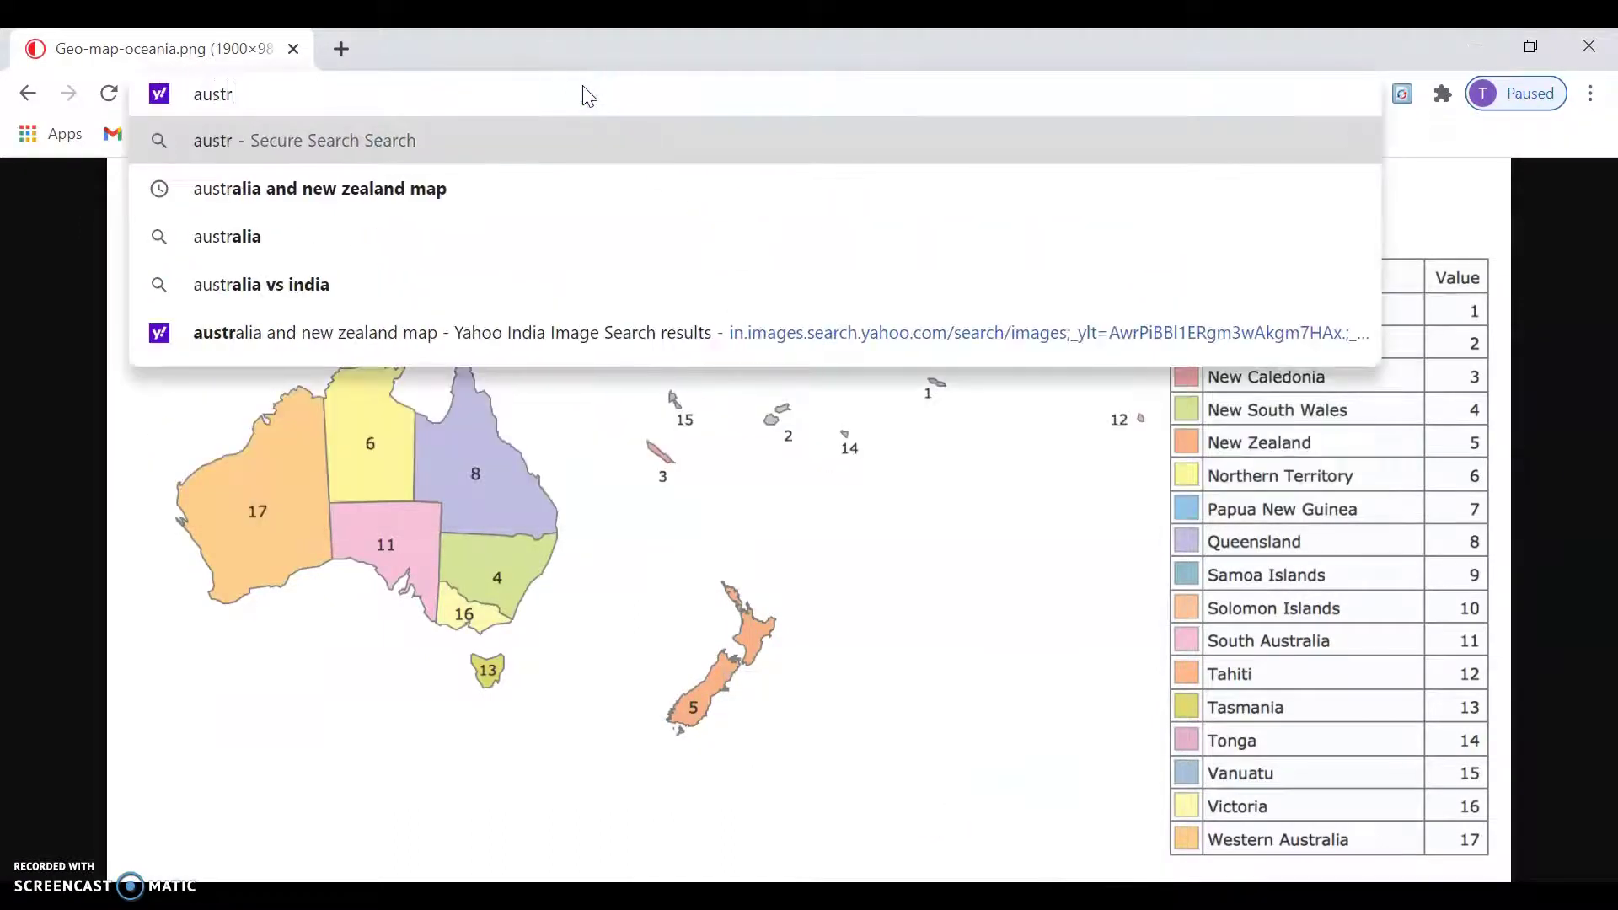
text(a)
text(i)
key(BackSpace)
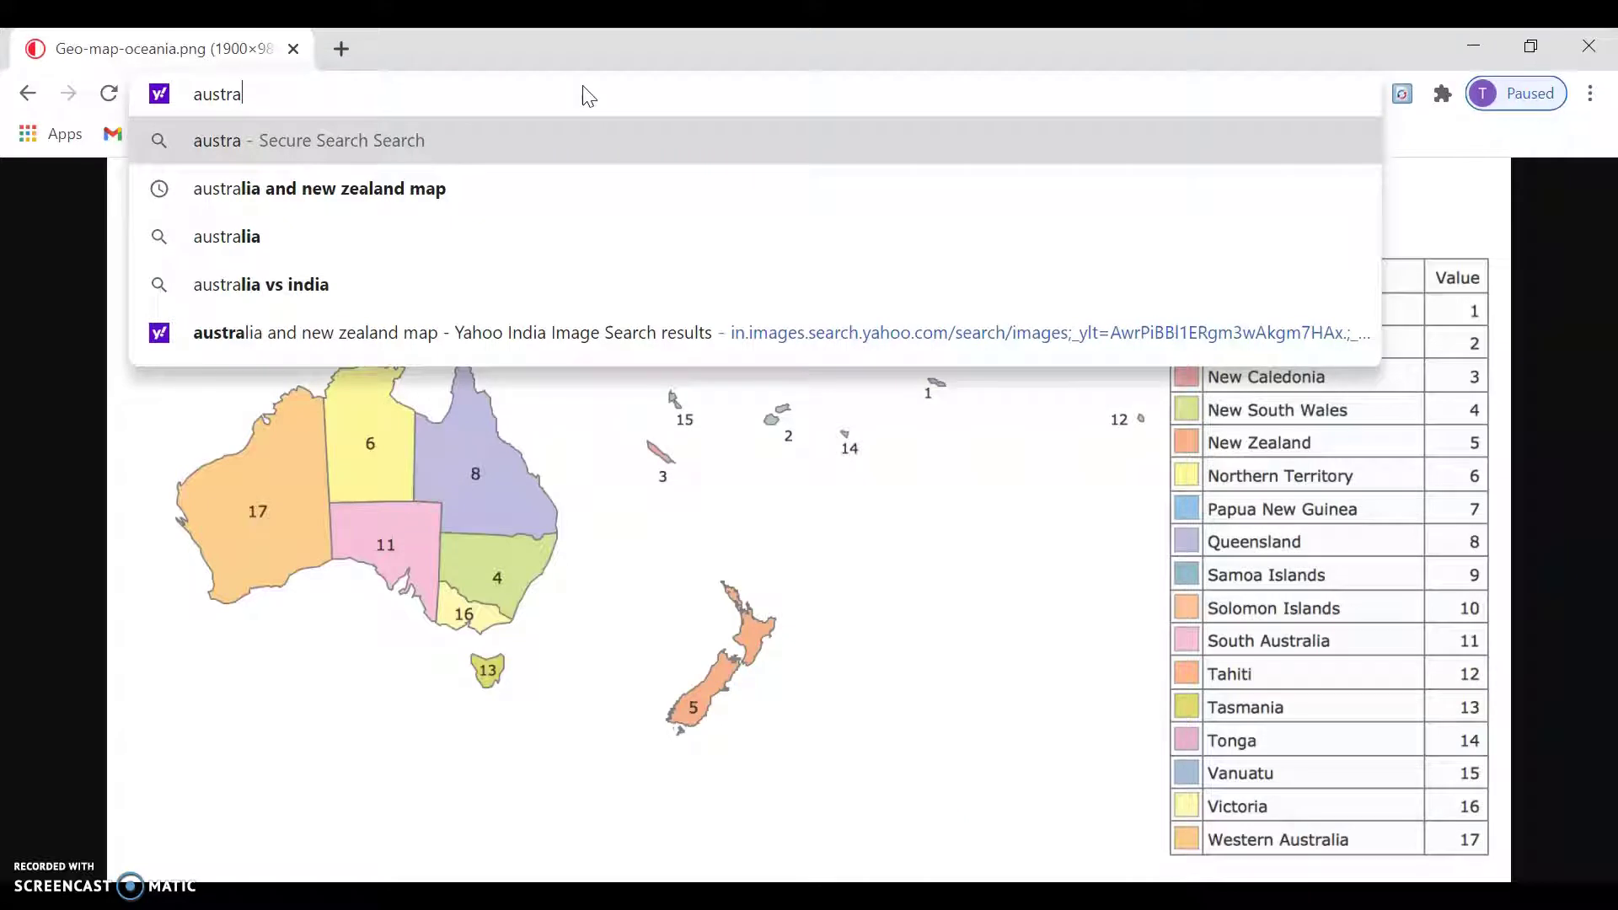
text(lia flag)
key(Return)
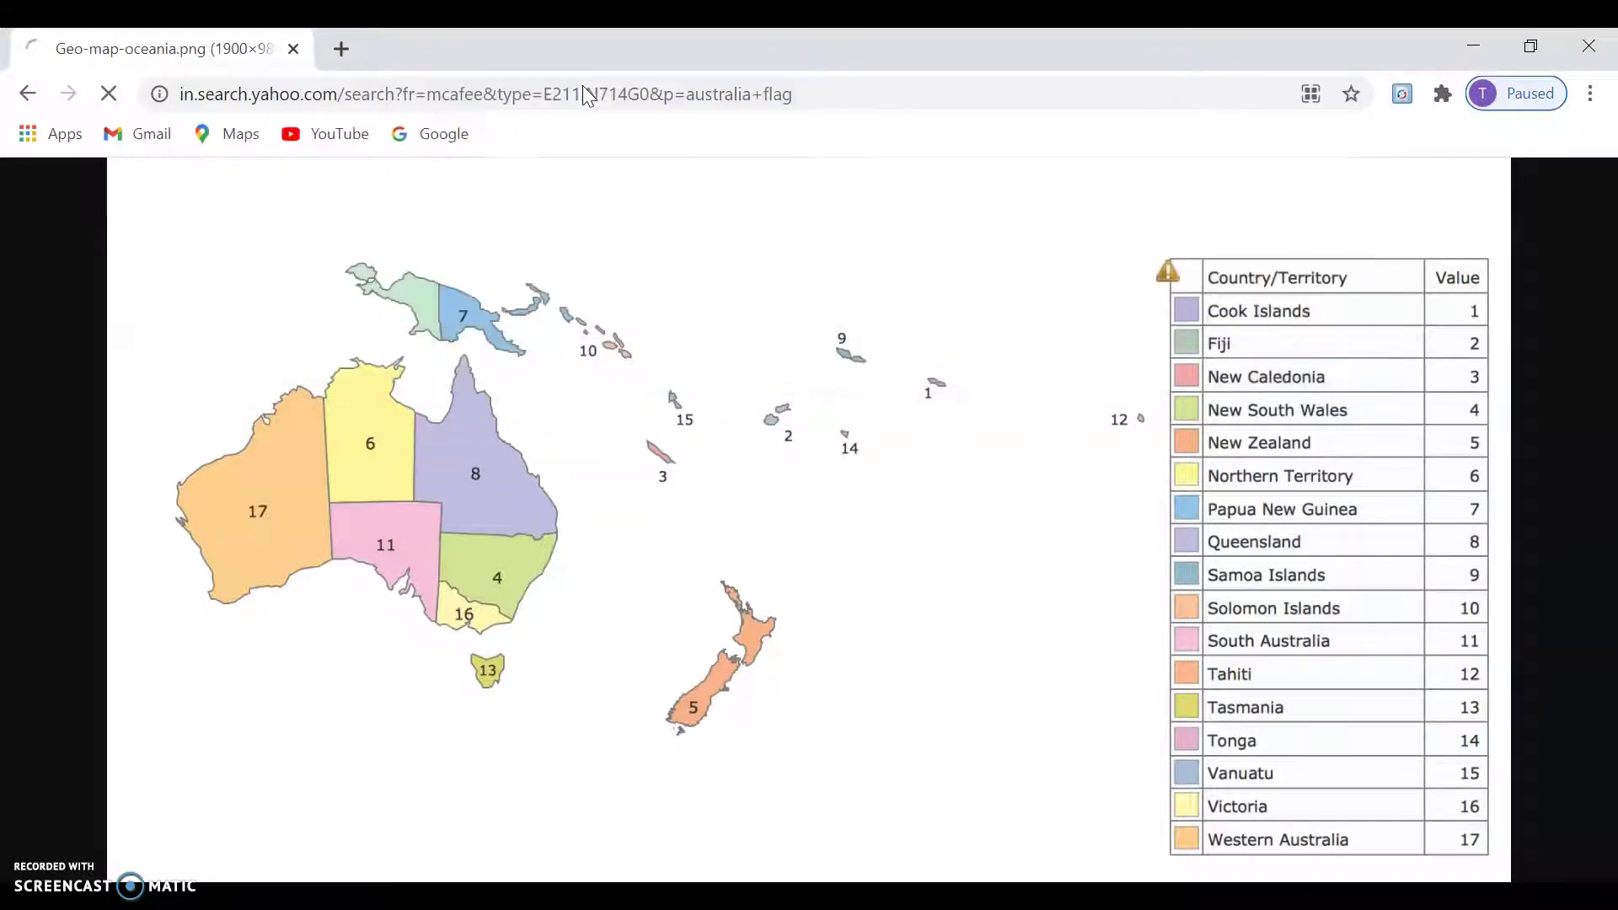
click(294, 275)
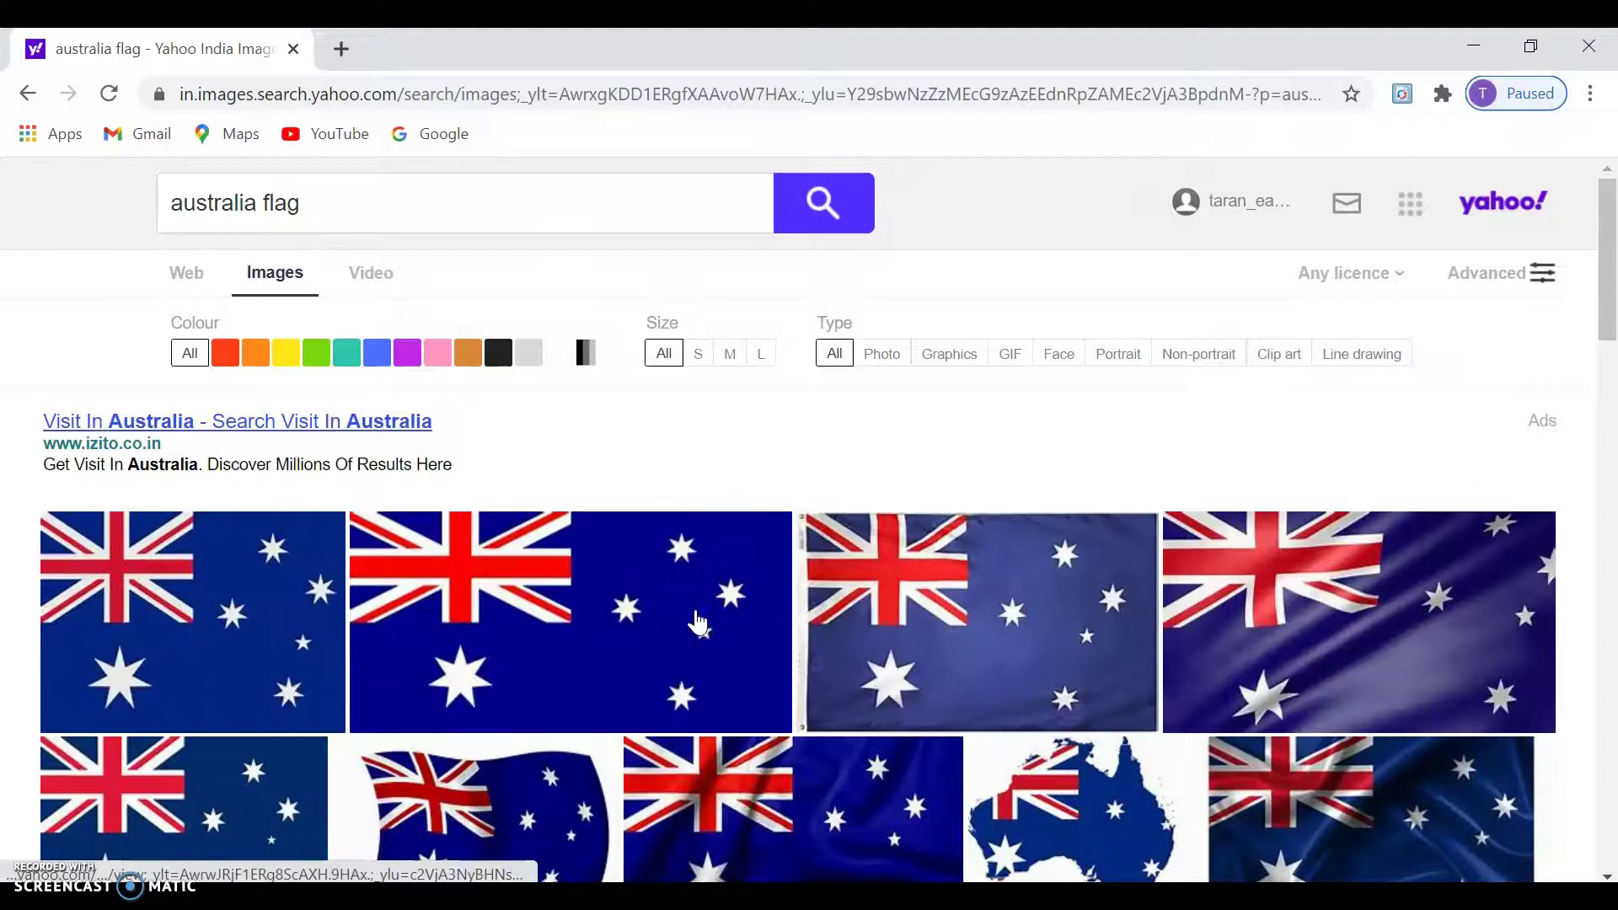
click(755, 582)
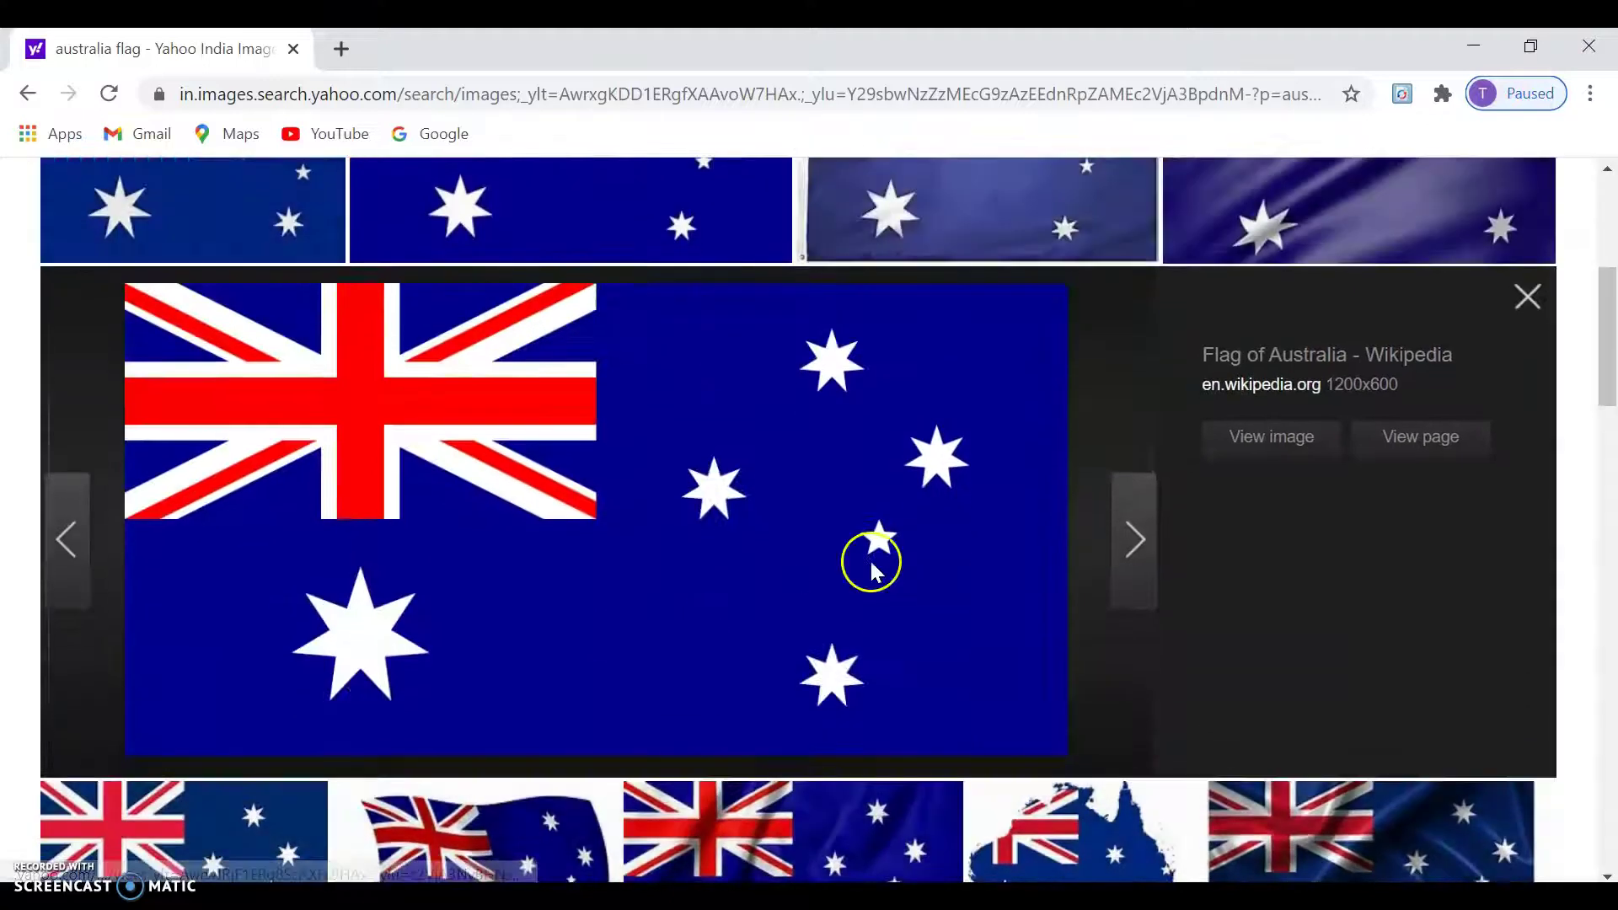
Paste the full-size Australian flag into a new 1200×600 paint.net image.
click(1271, 436)
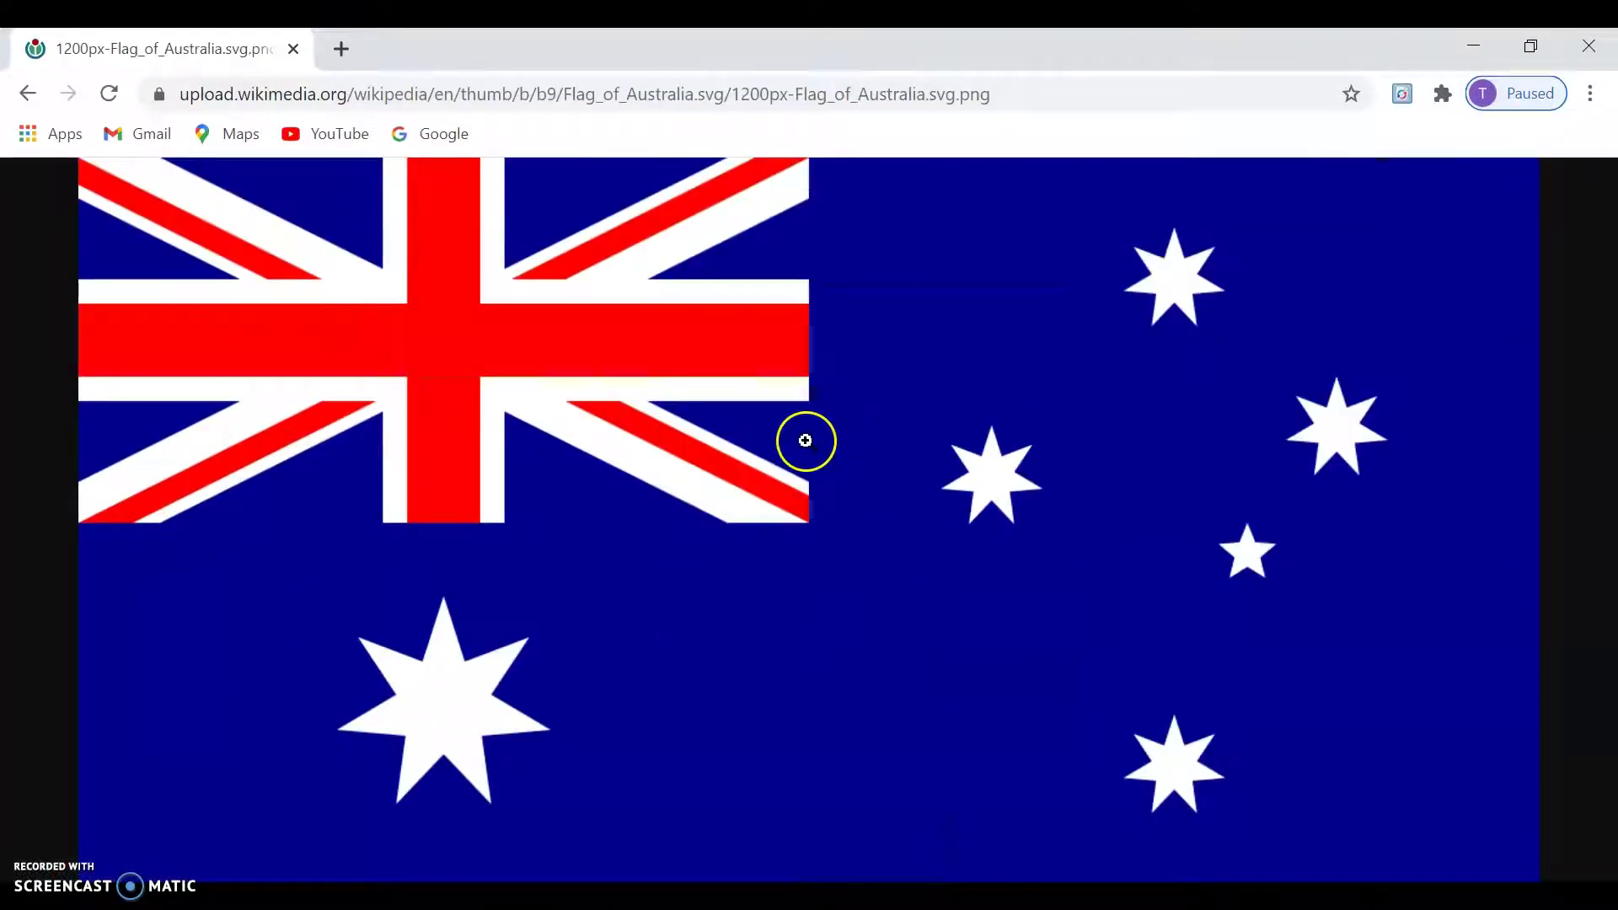
click(1472, 48)
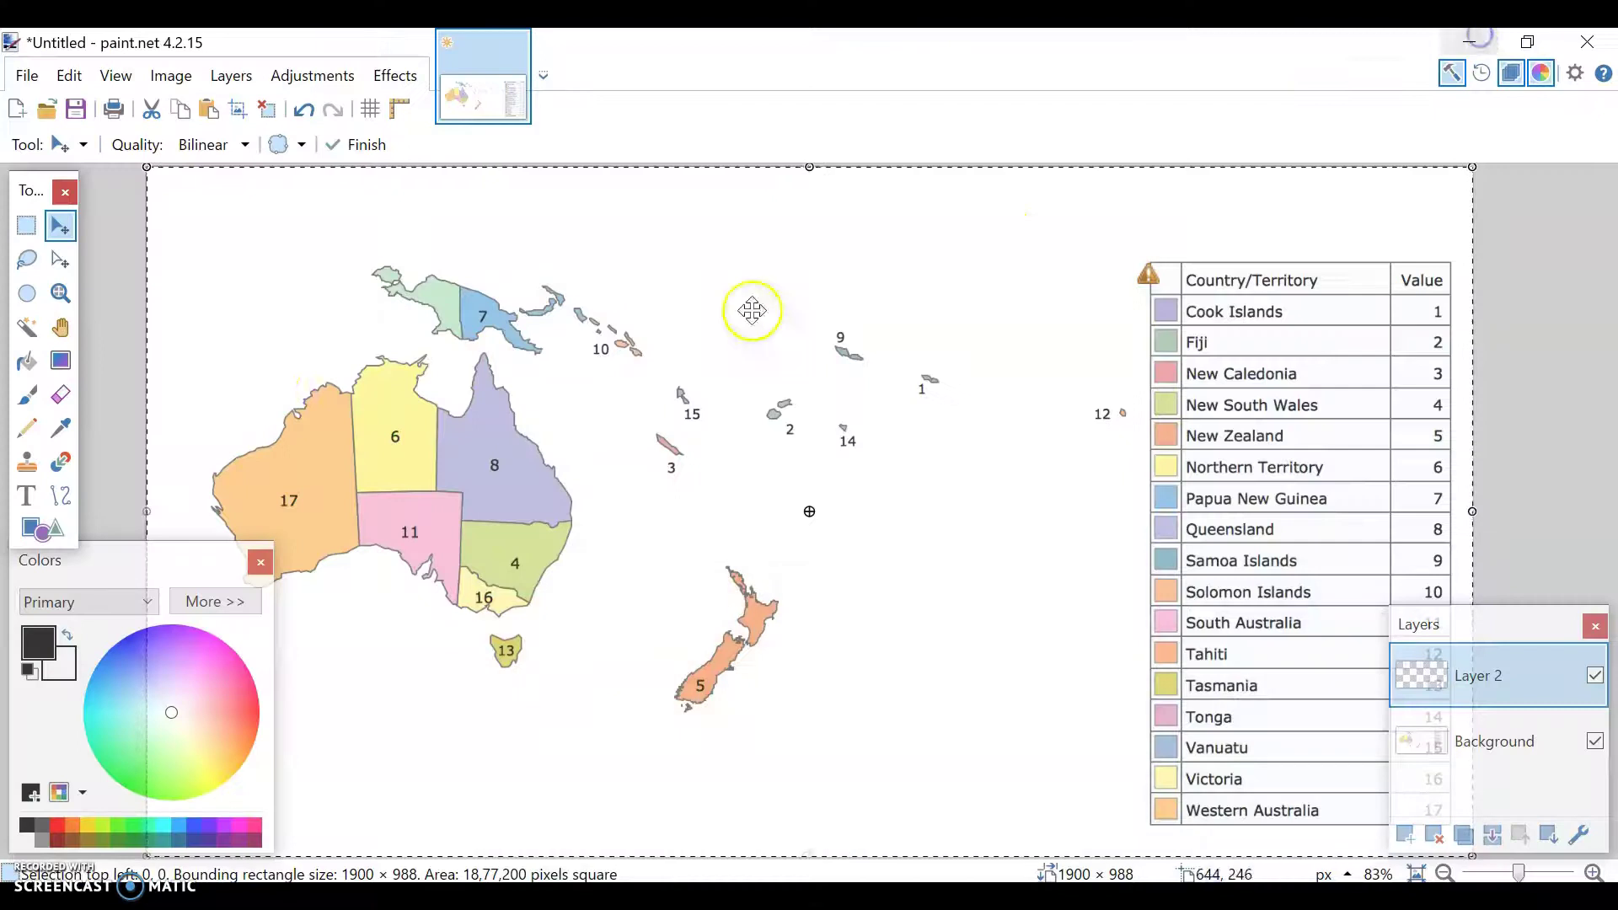
click(26, 76)
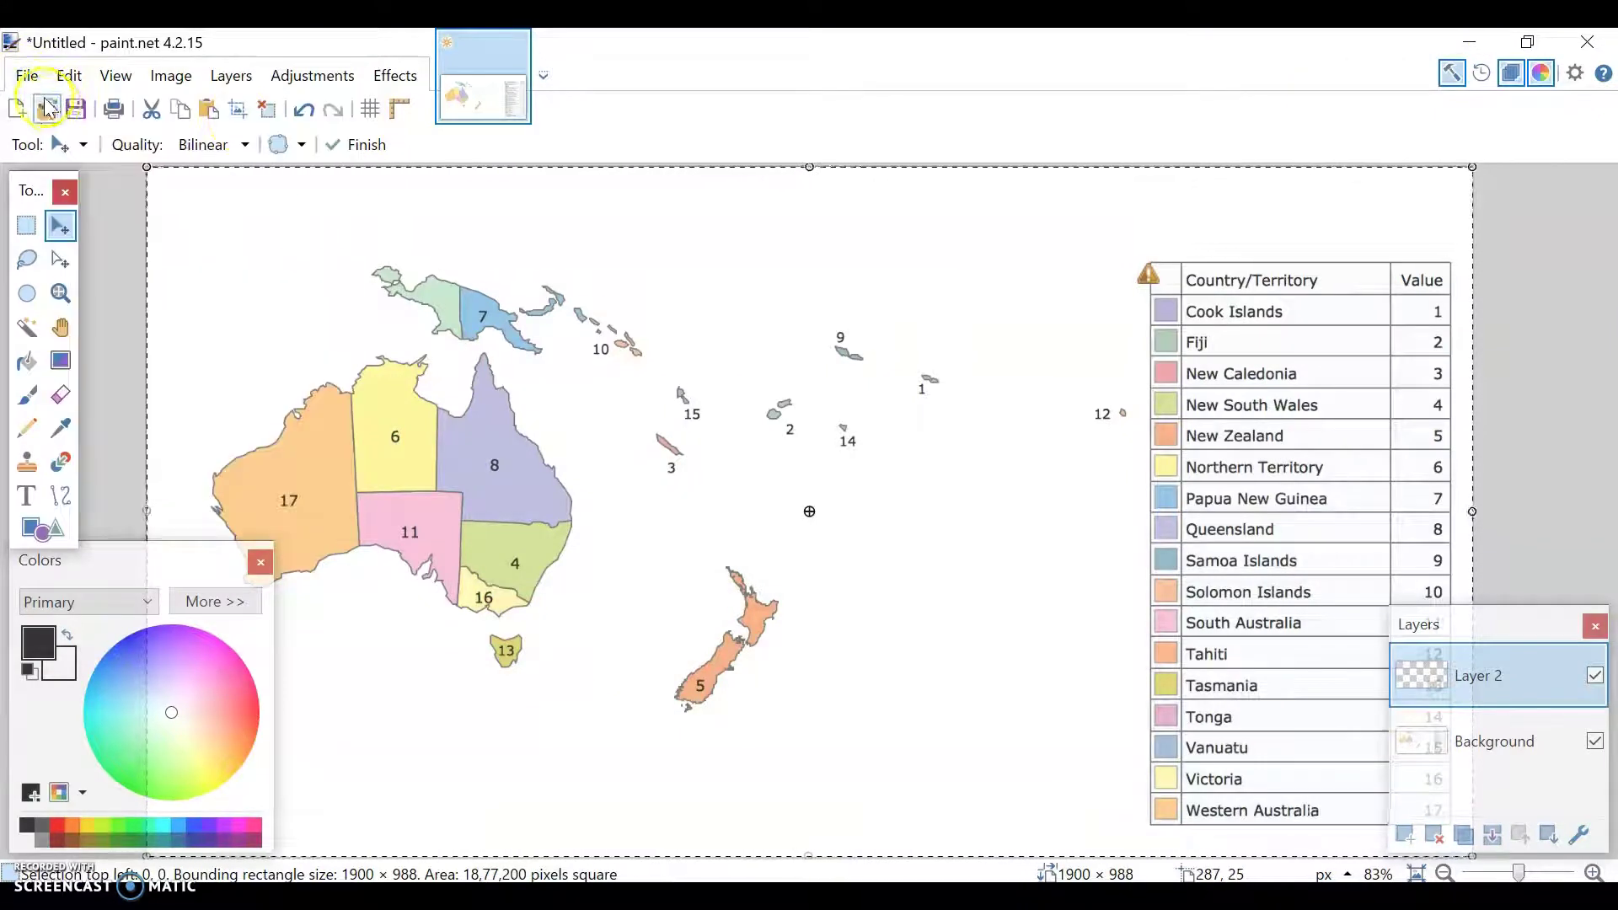
click(65, 107)
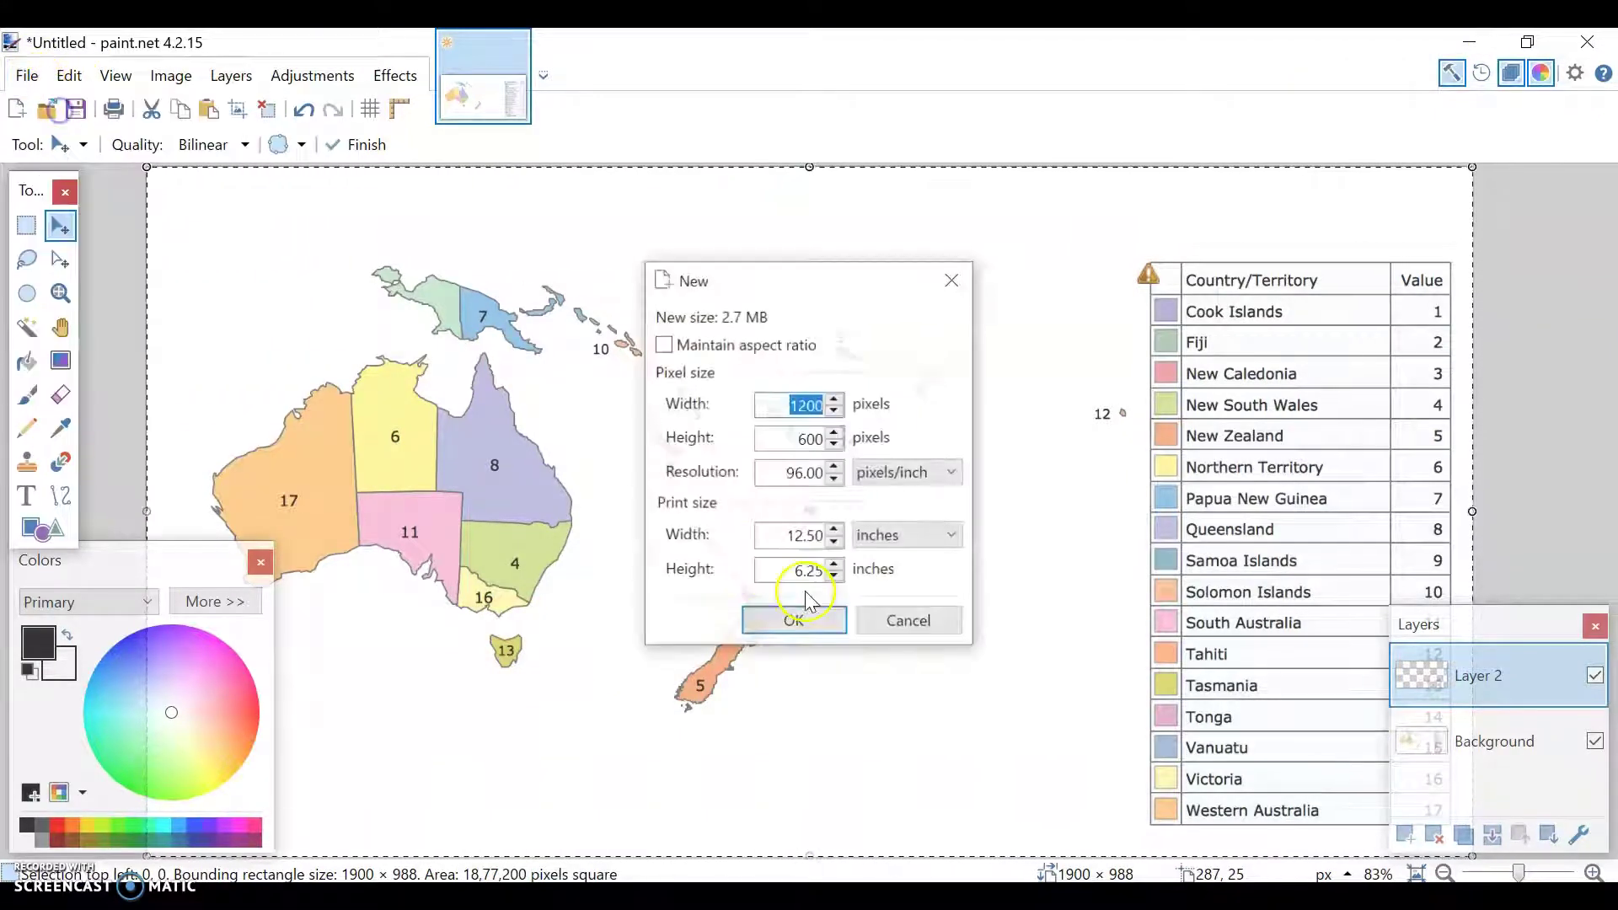
click(788, 620)
key(ctrl+v)
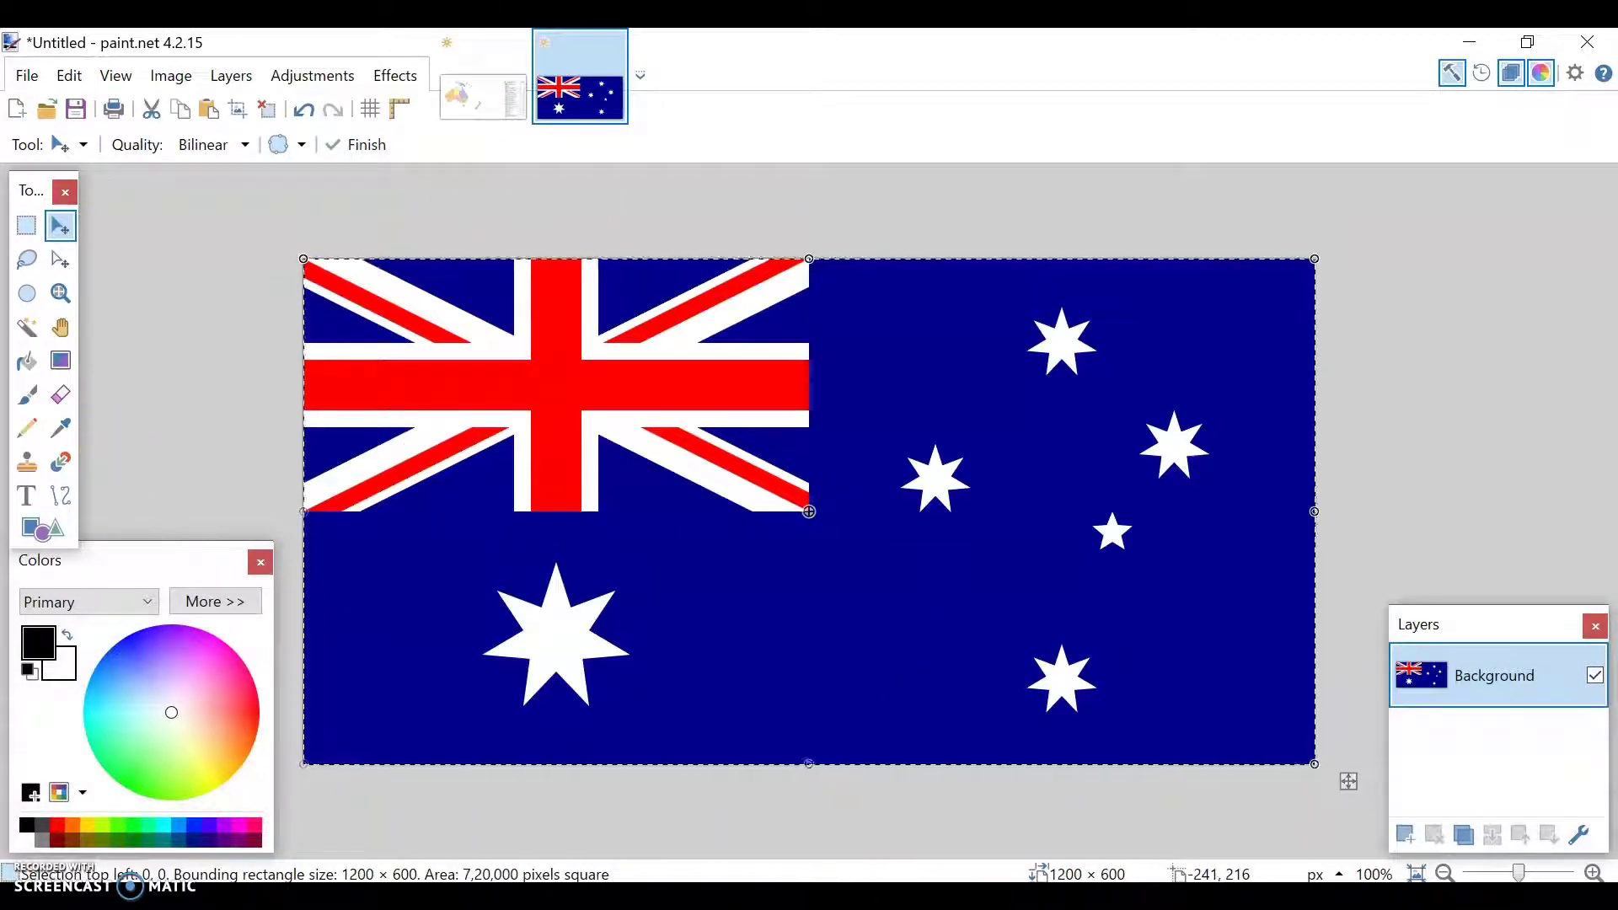
key(k)
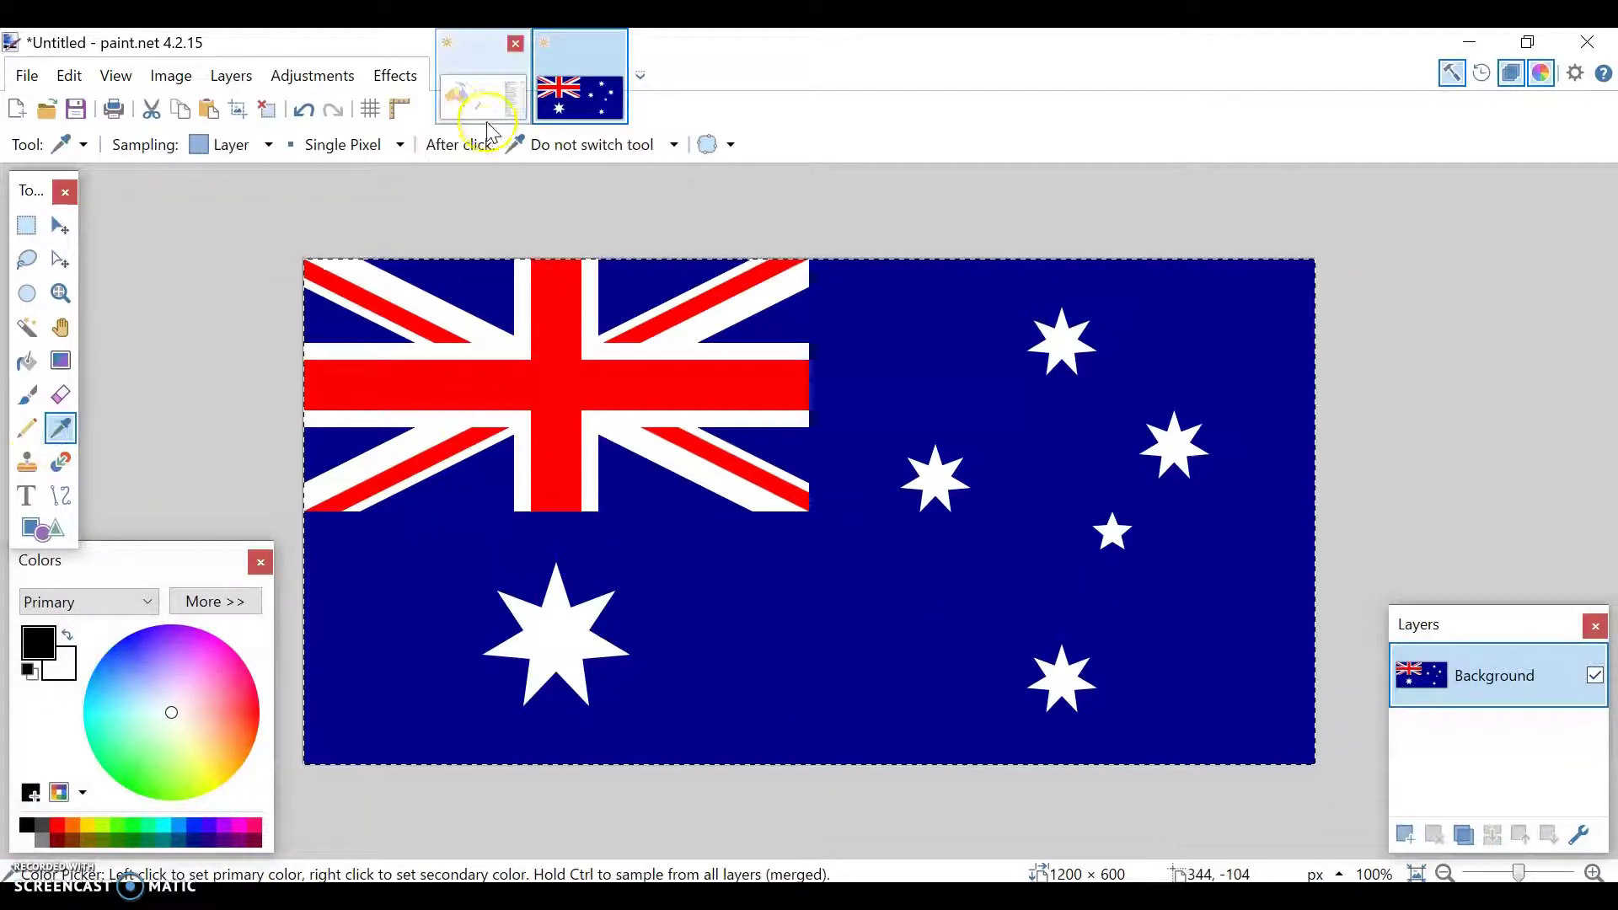
On the map image, select the Paintbrush, close Colors and Layers, and undo trial strokes.
click(483, 92)
click(27, 394)
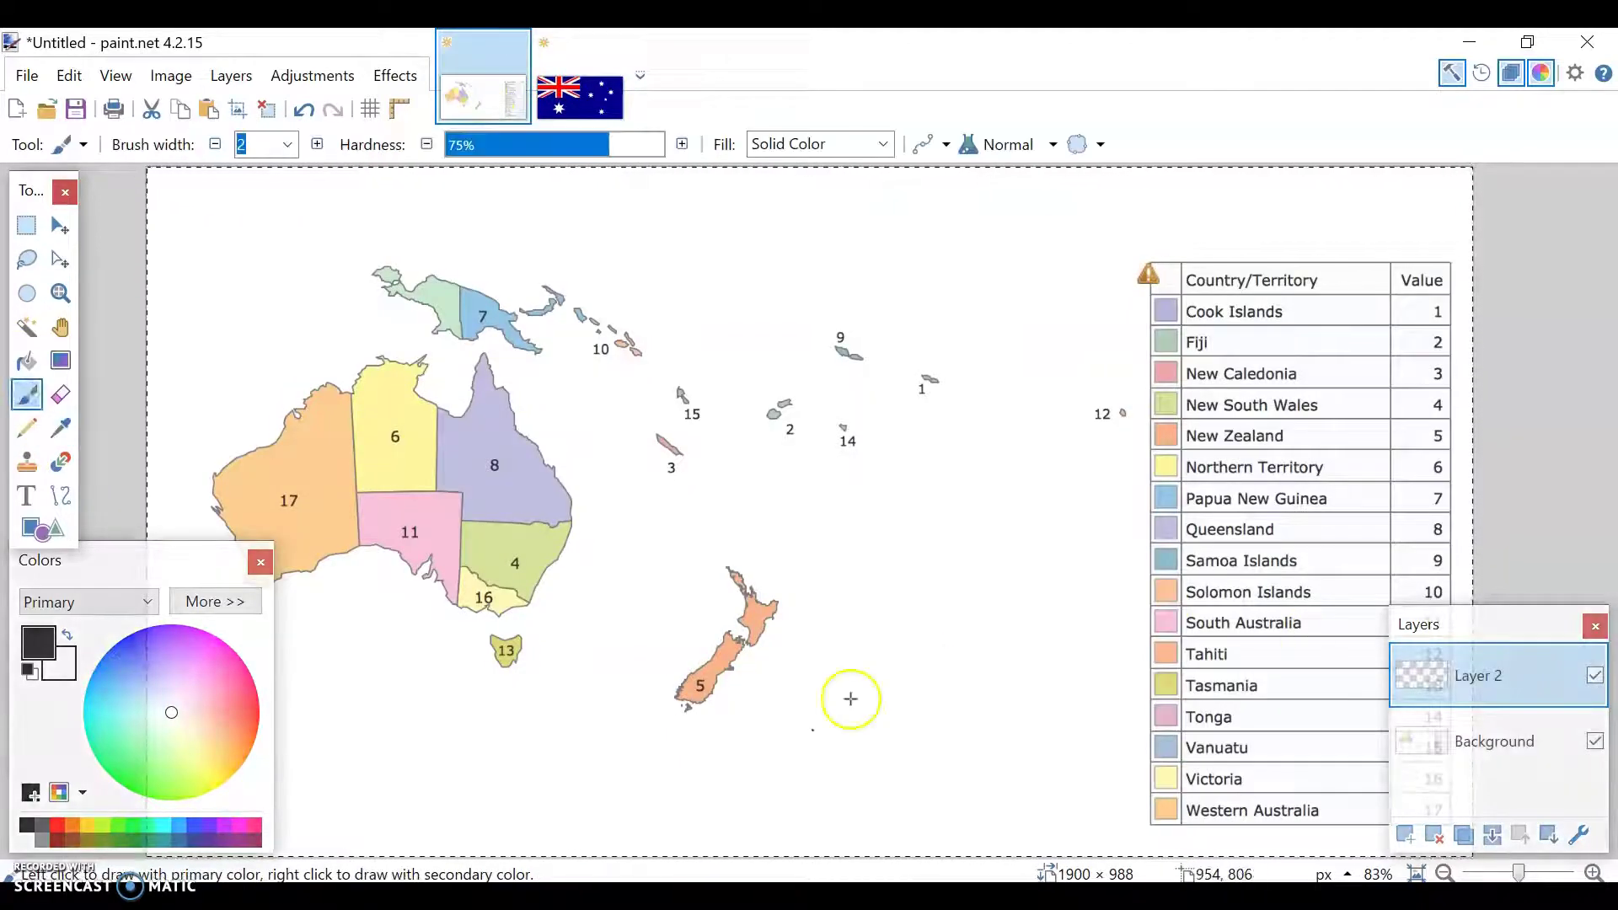
click(261, 562)
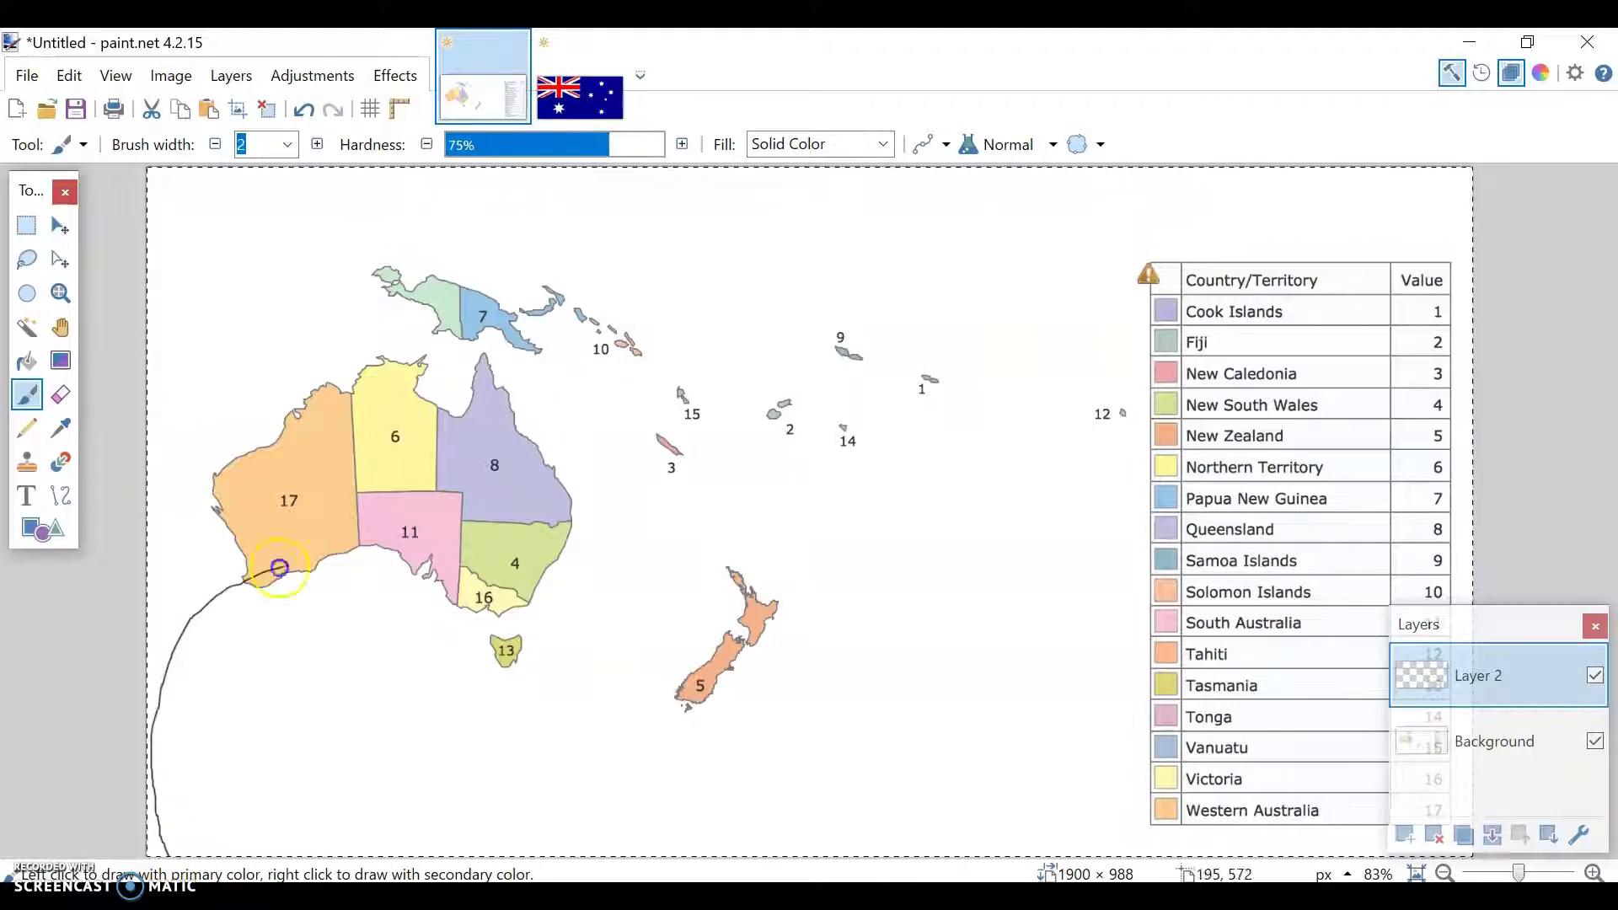
key(ctrl+z)
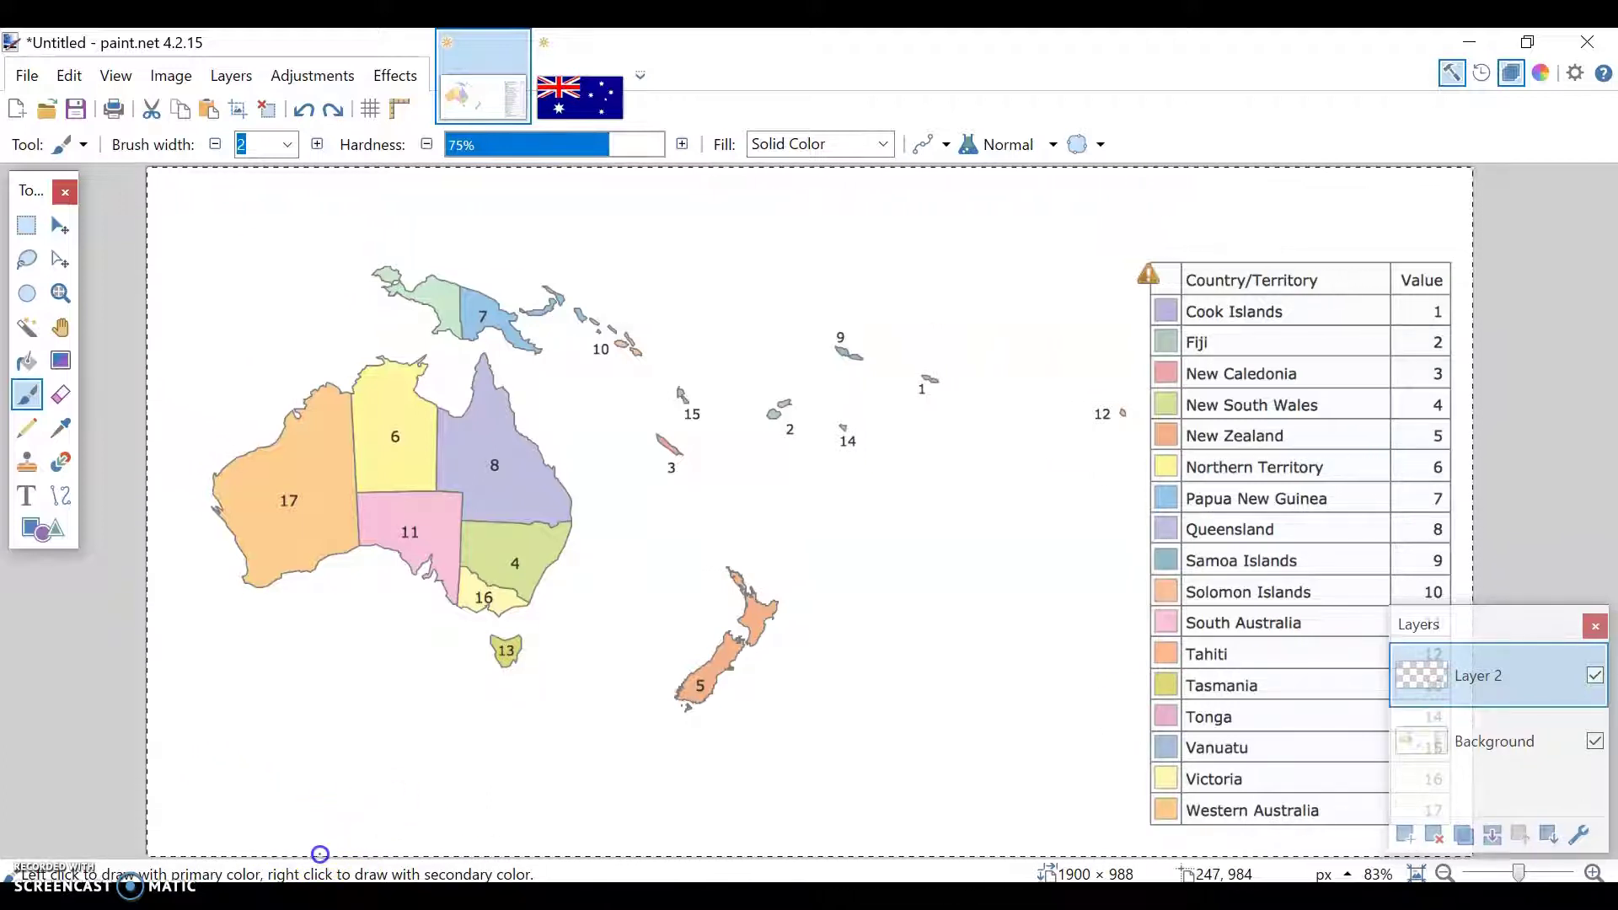
drag(303, 804, 321, 694)
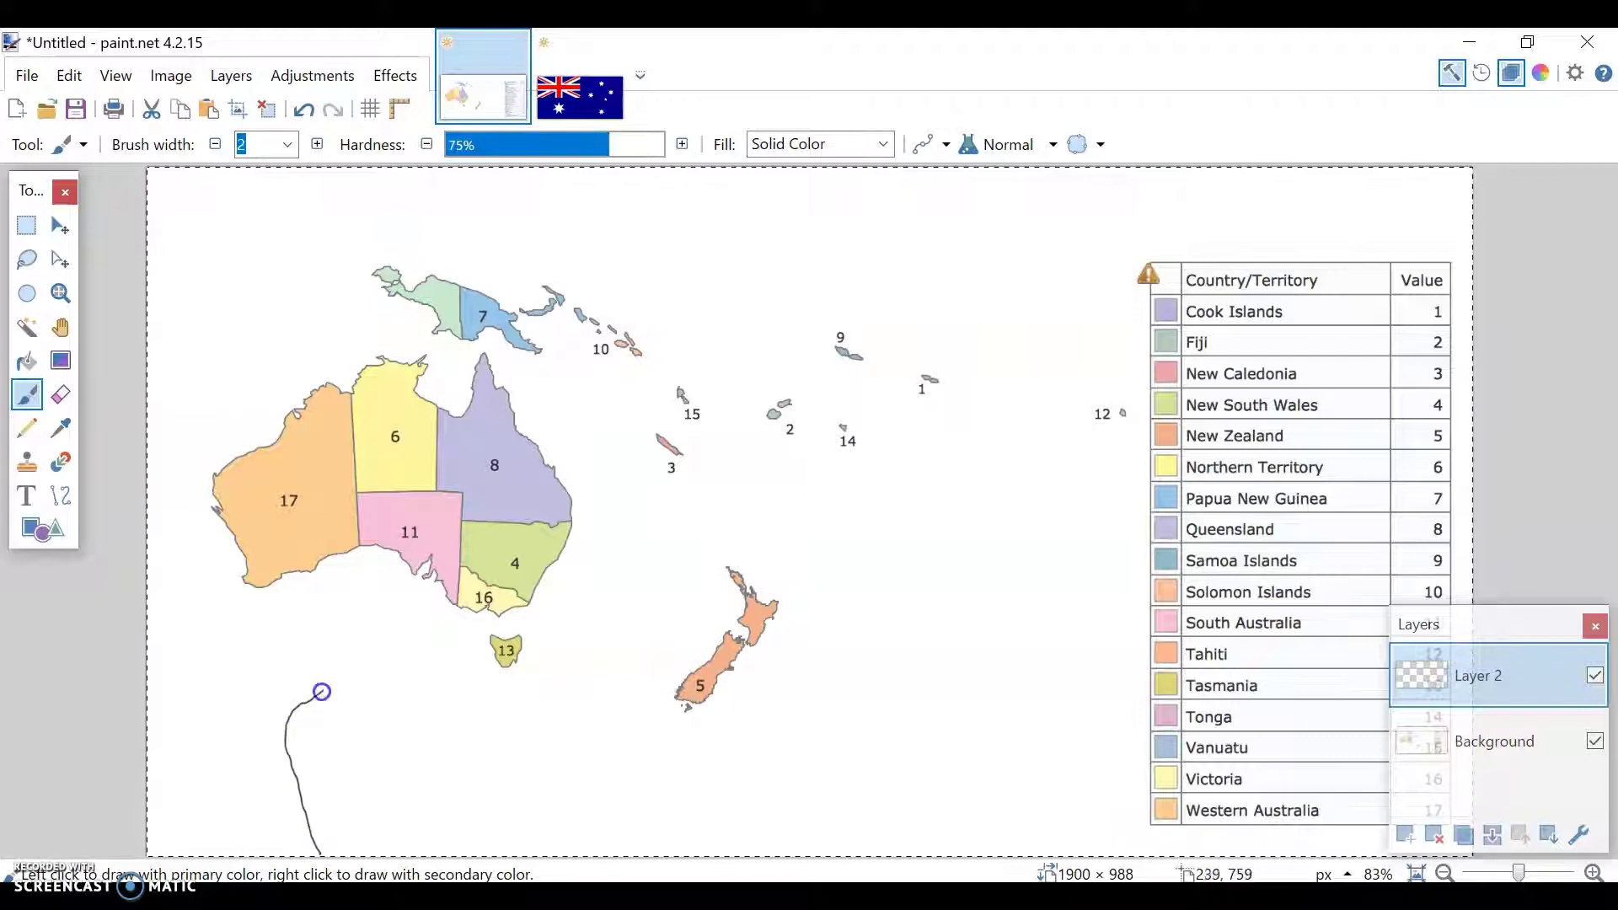
key(ctrl+z)
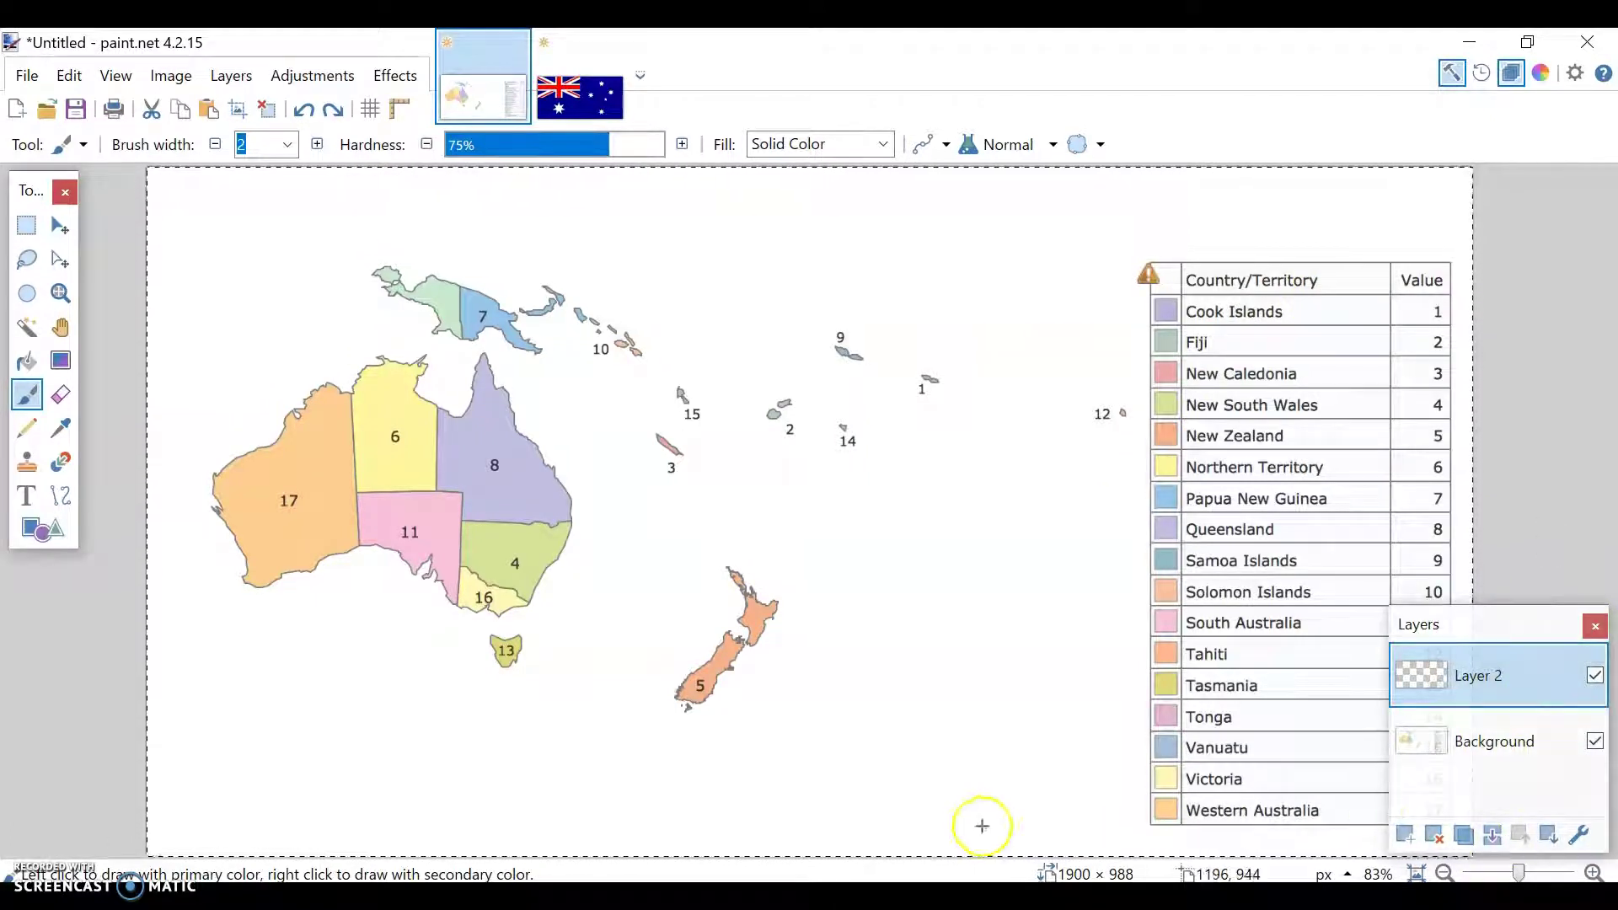
click(1512, 74)
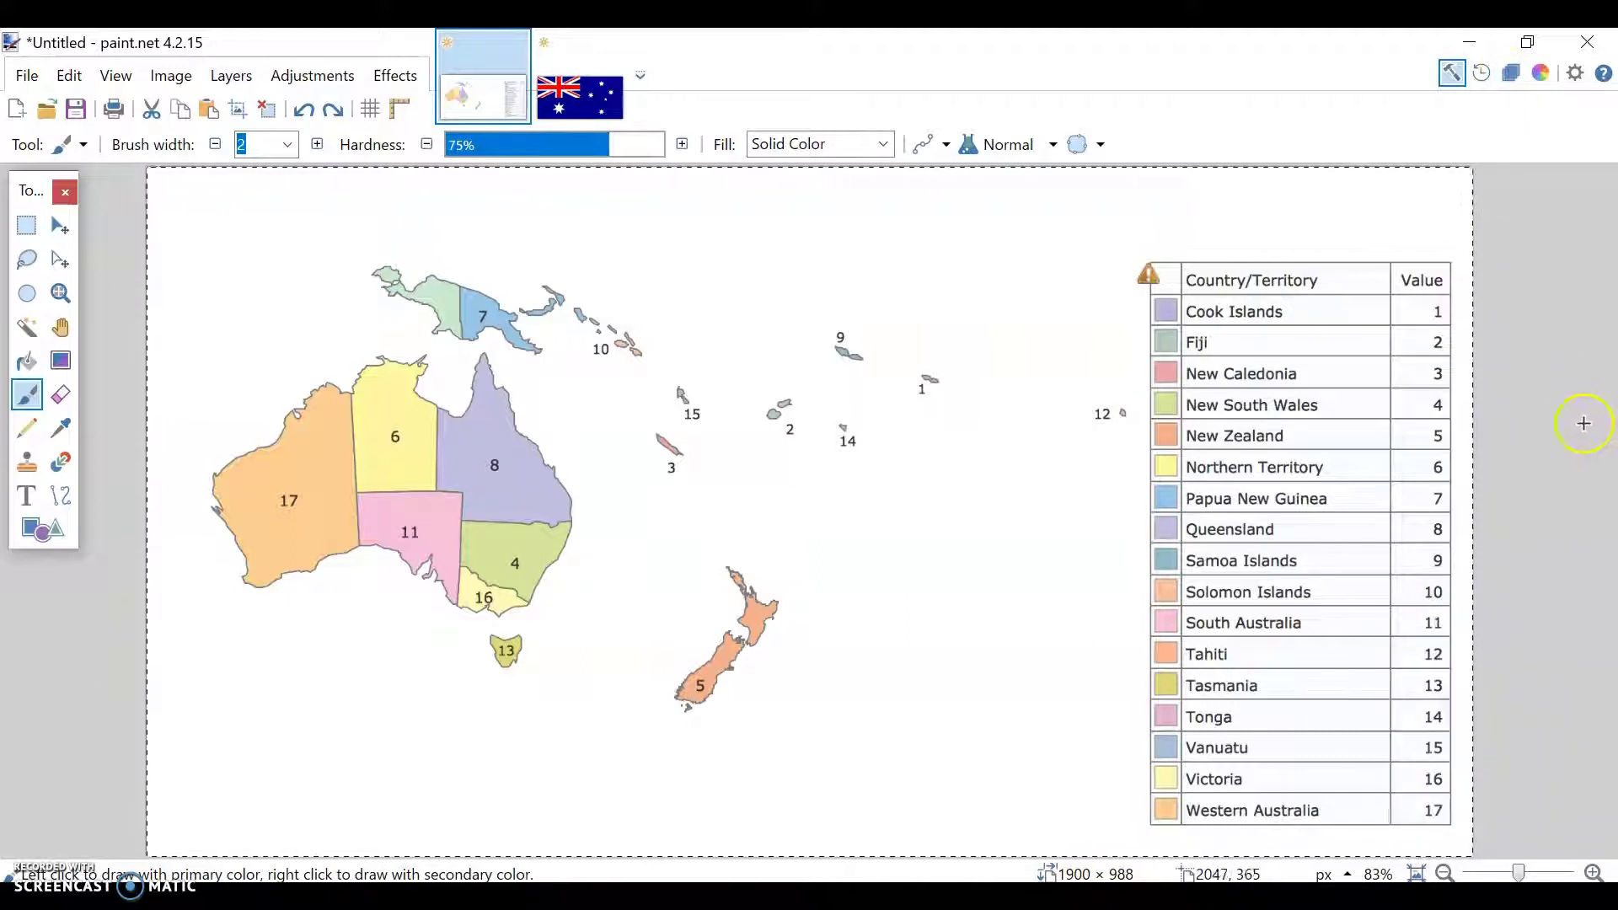
Search 'australian states no.' in Windows: six states and three internal territories.
key(super)
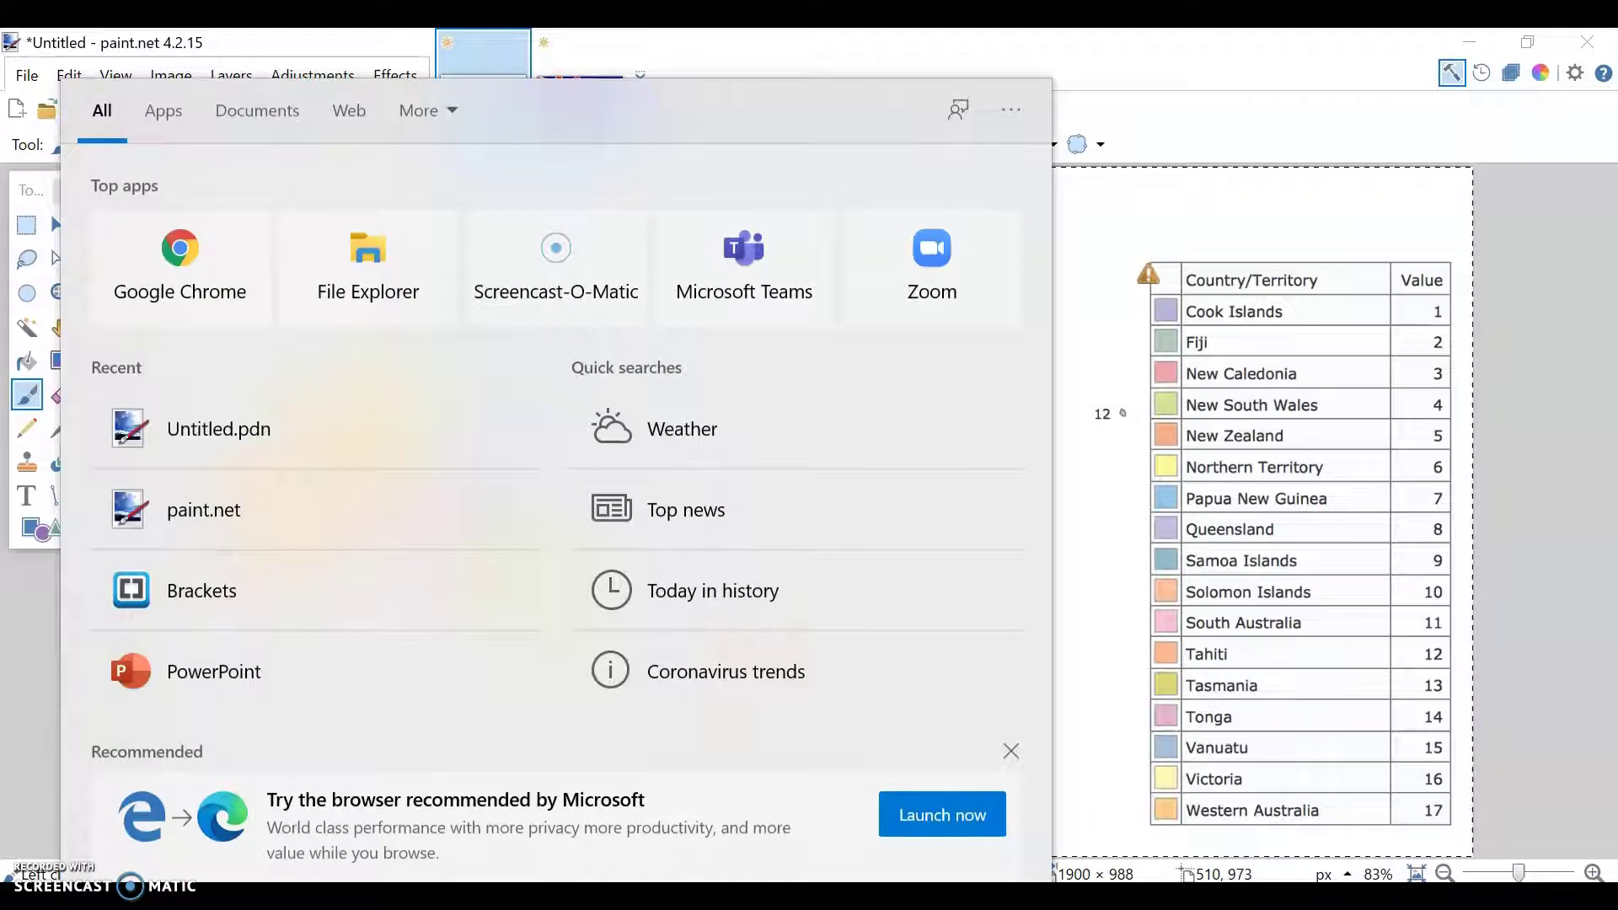
text(au)
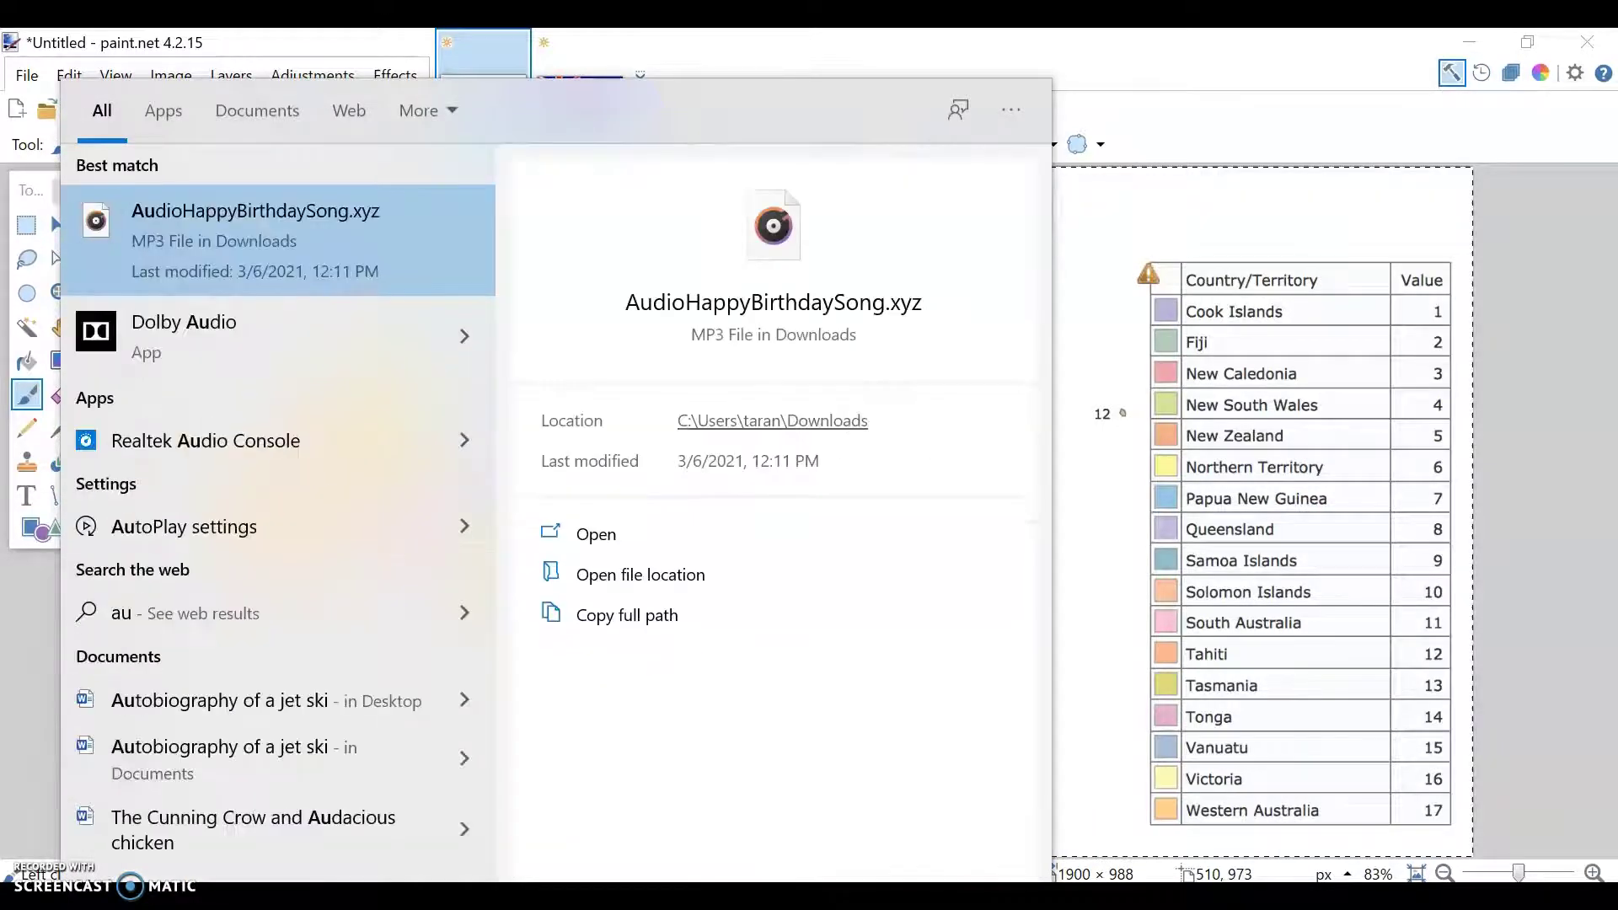
text(stralian s)
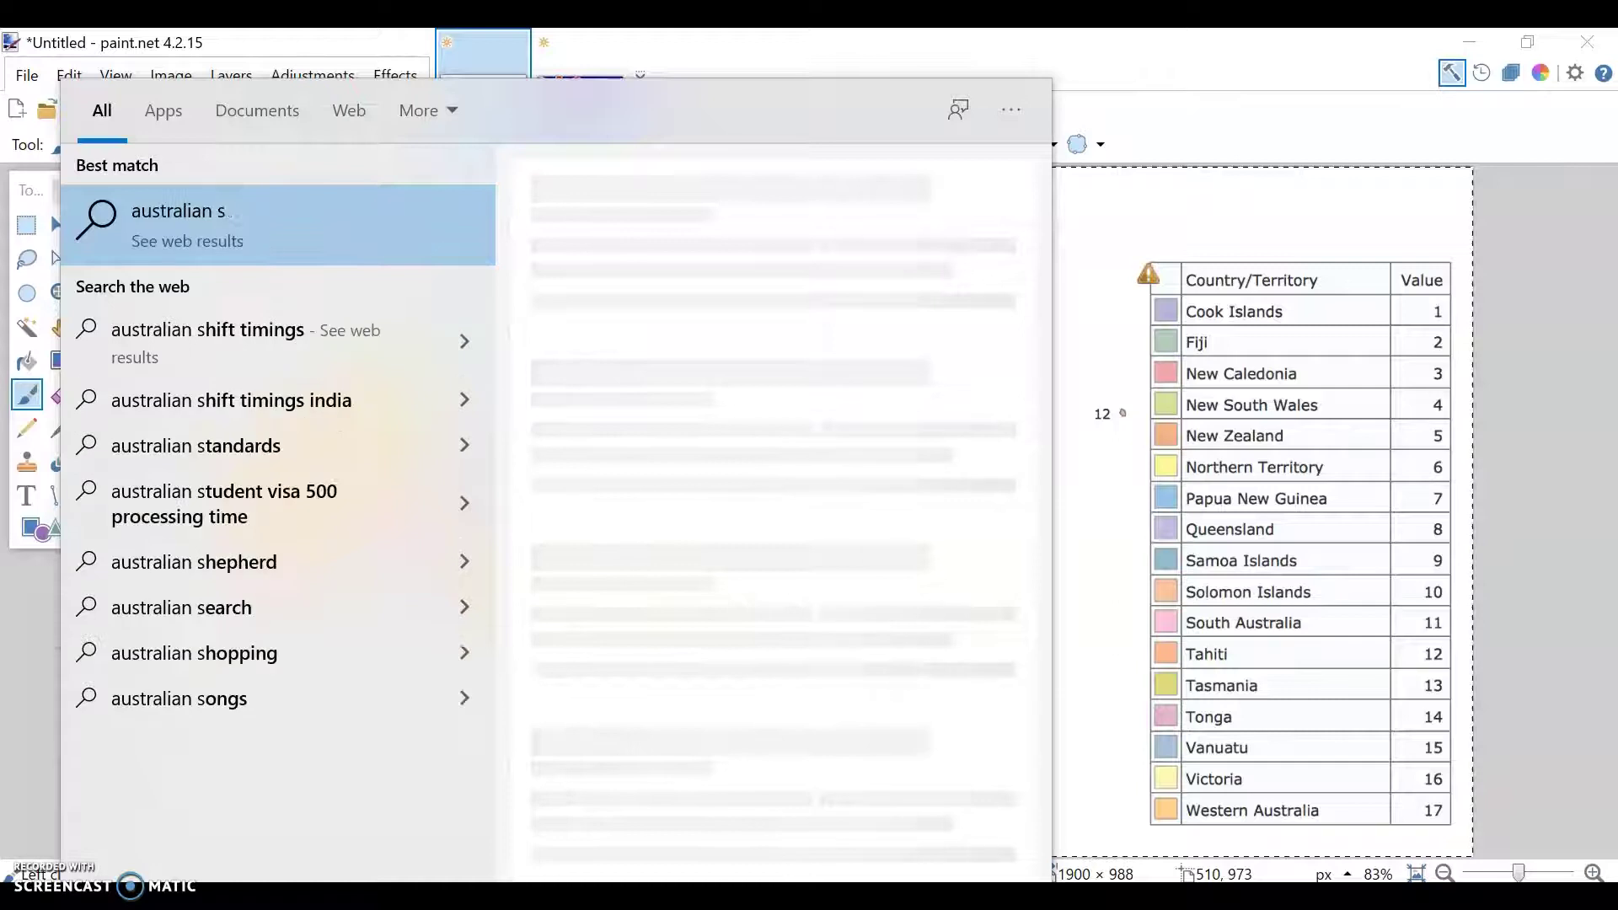
text(tates no)
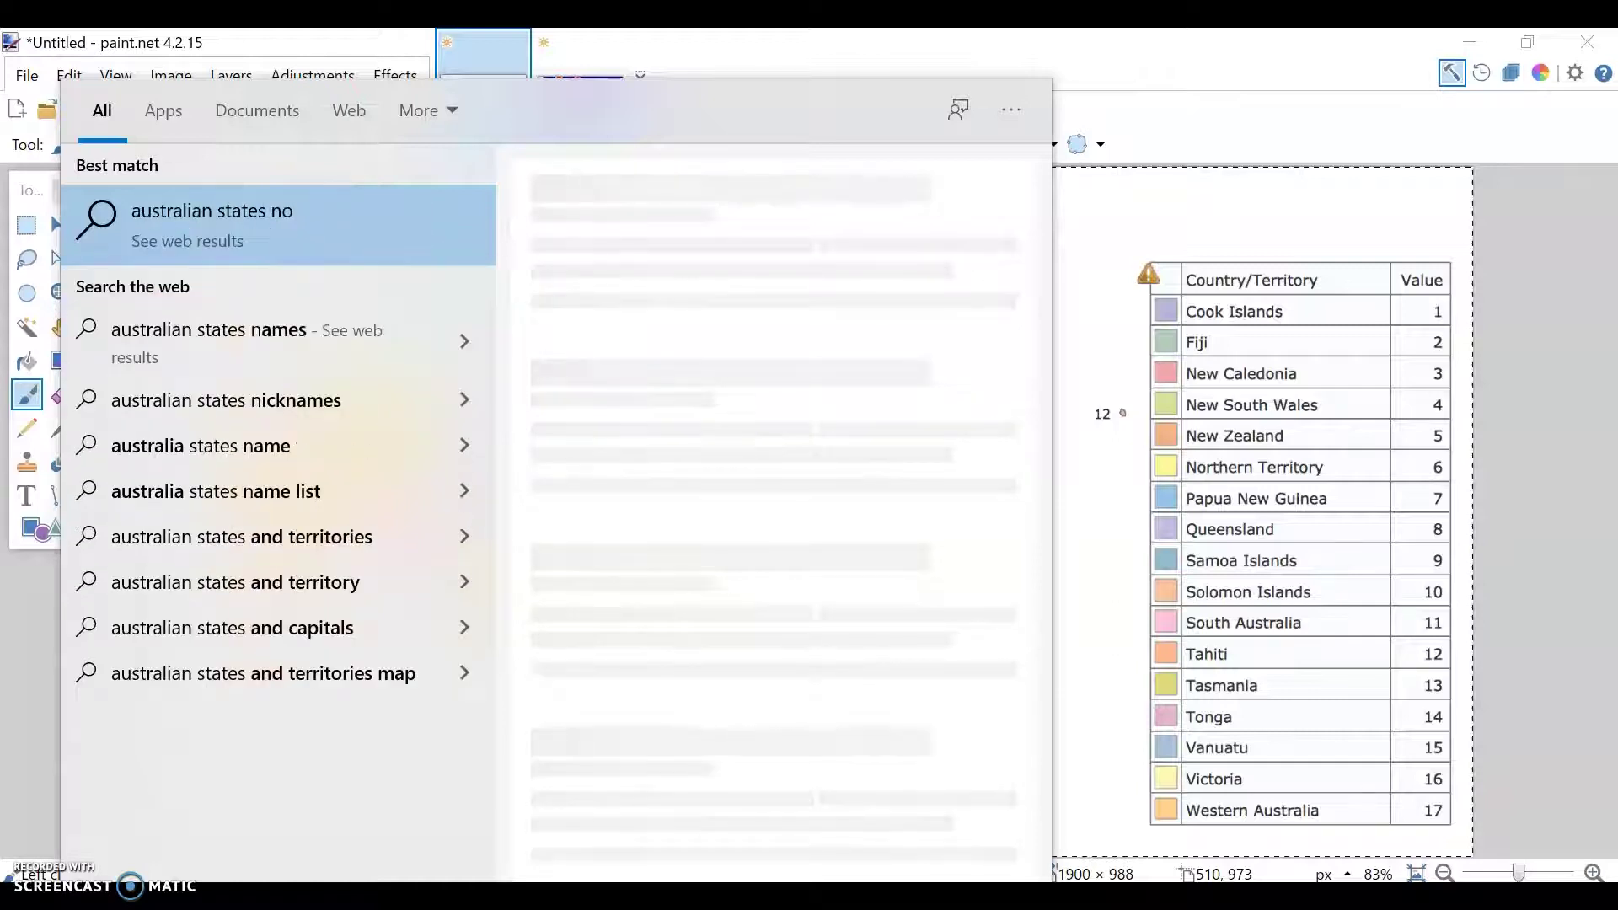
text(/)
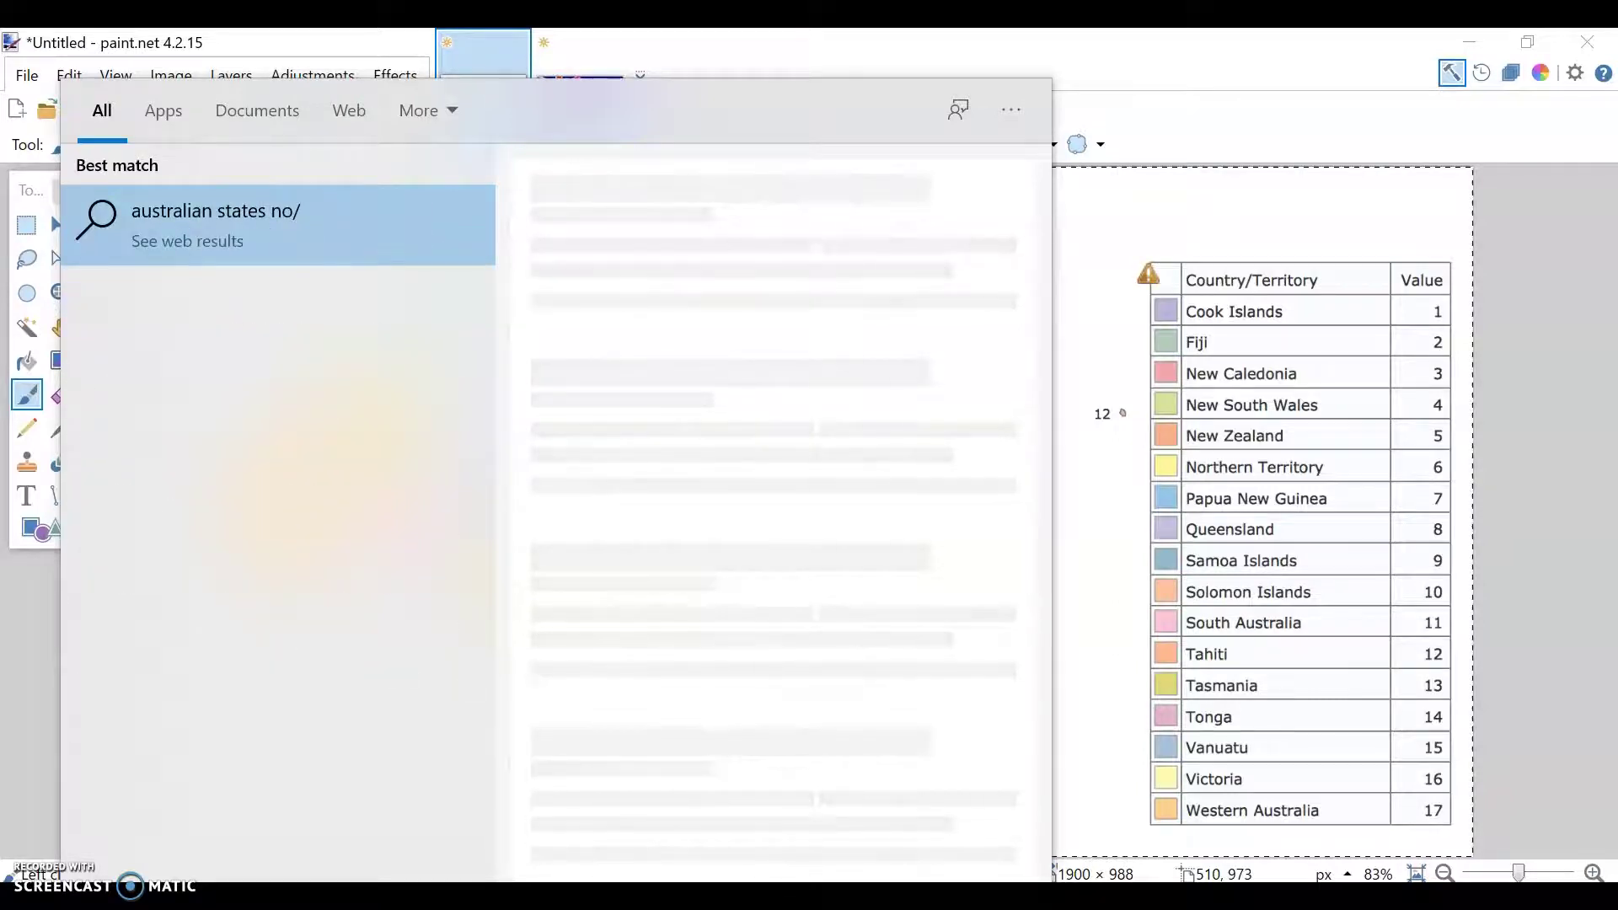
key(BackSpace)
text(.)
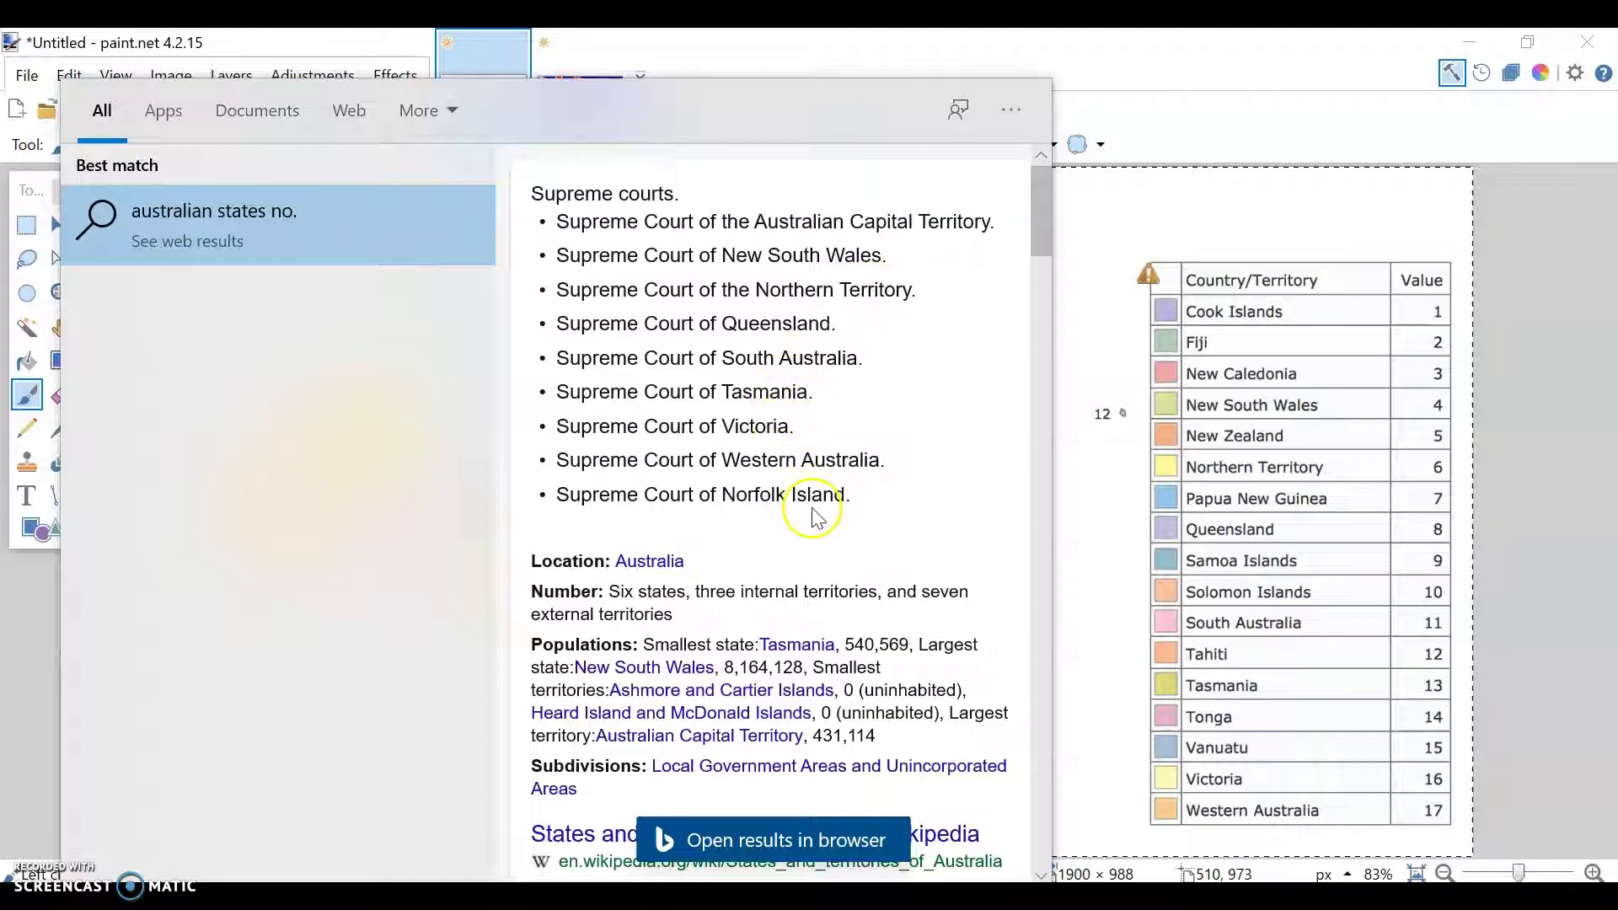
click(1126, 678)
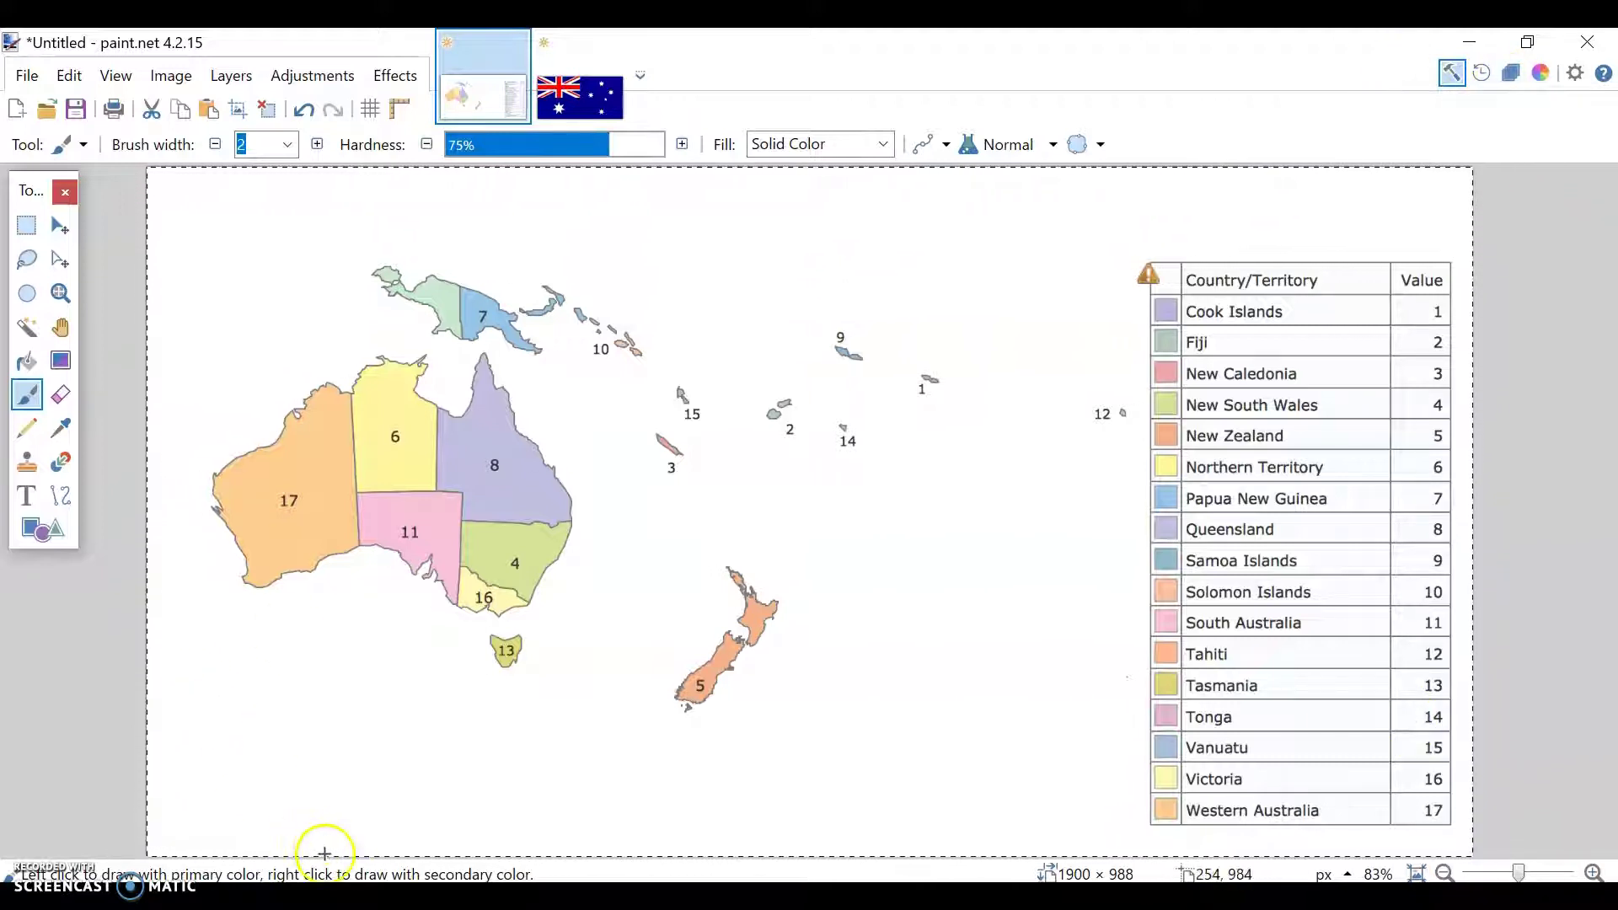
Draw two thin ball outlines at the lower left, then undo them.
mouse_move(289, 823)
mouse_down()
mouse_move(487, 841)
mouse_move(465, 791)
mouse_up()
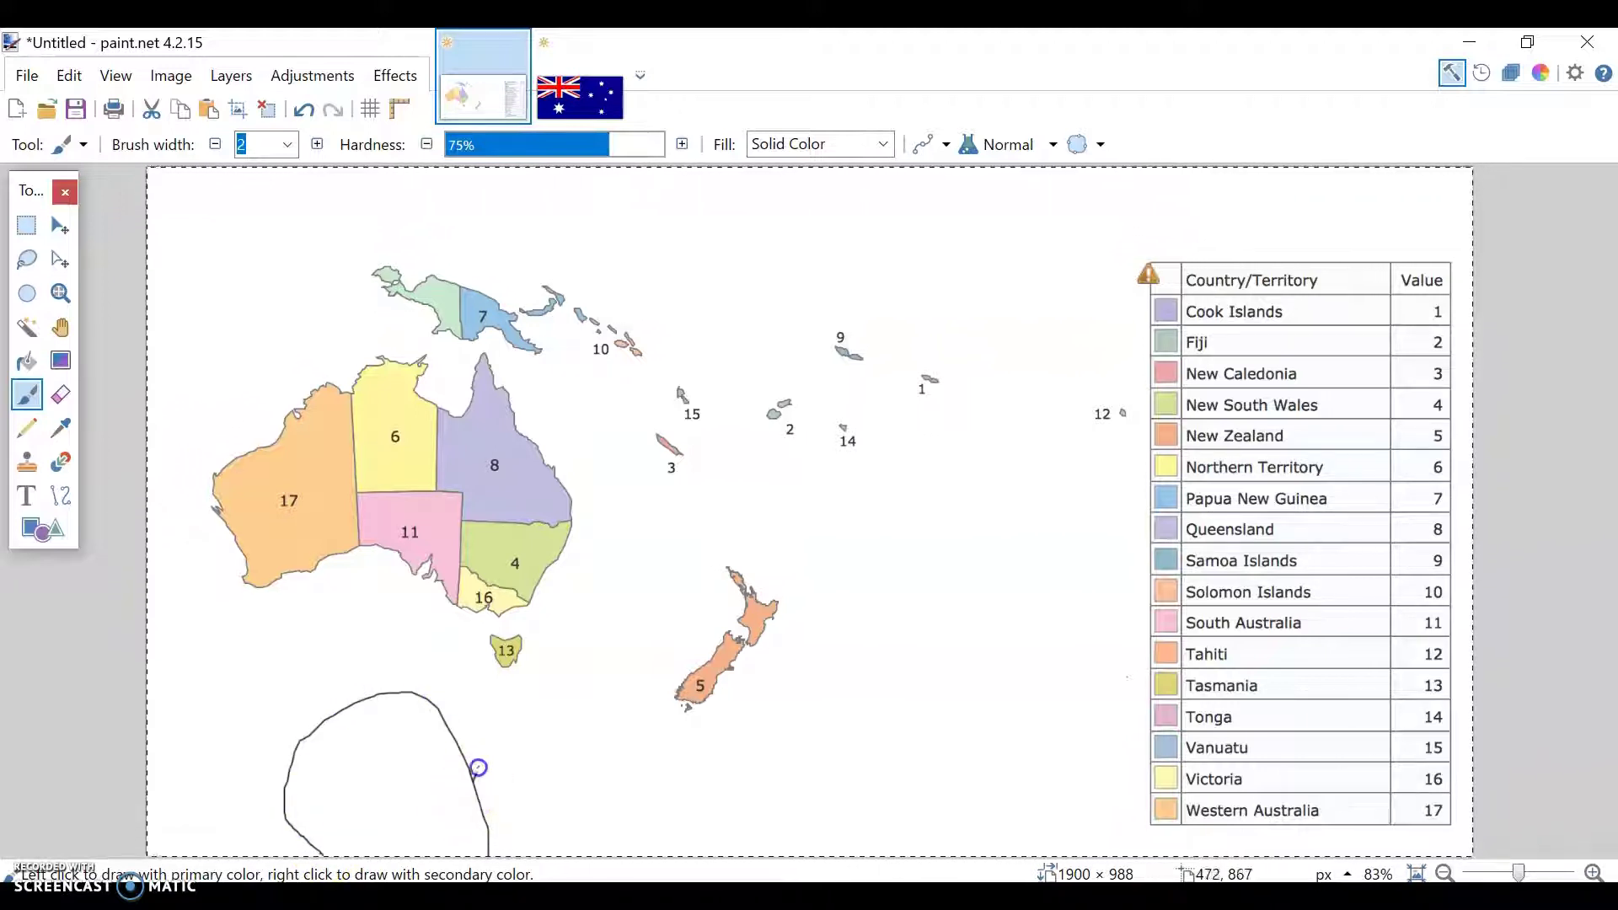
drag(549, 705, 643, 754)
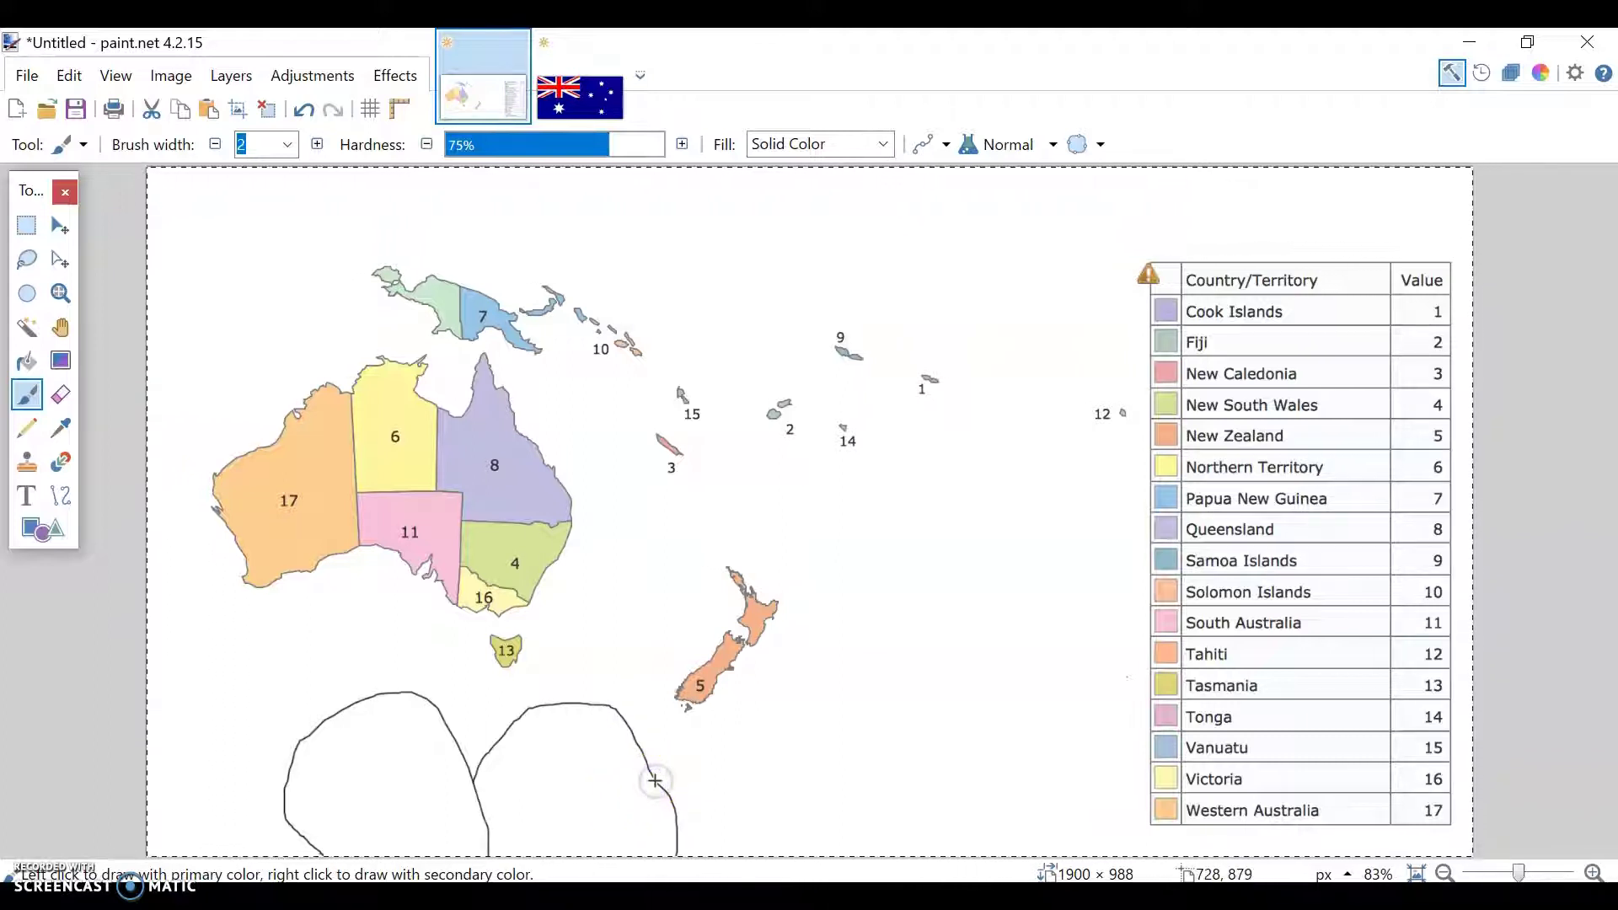
key(ctrl+z)
key(ctrl+z)
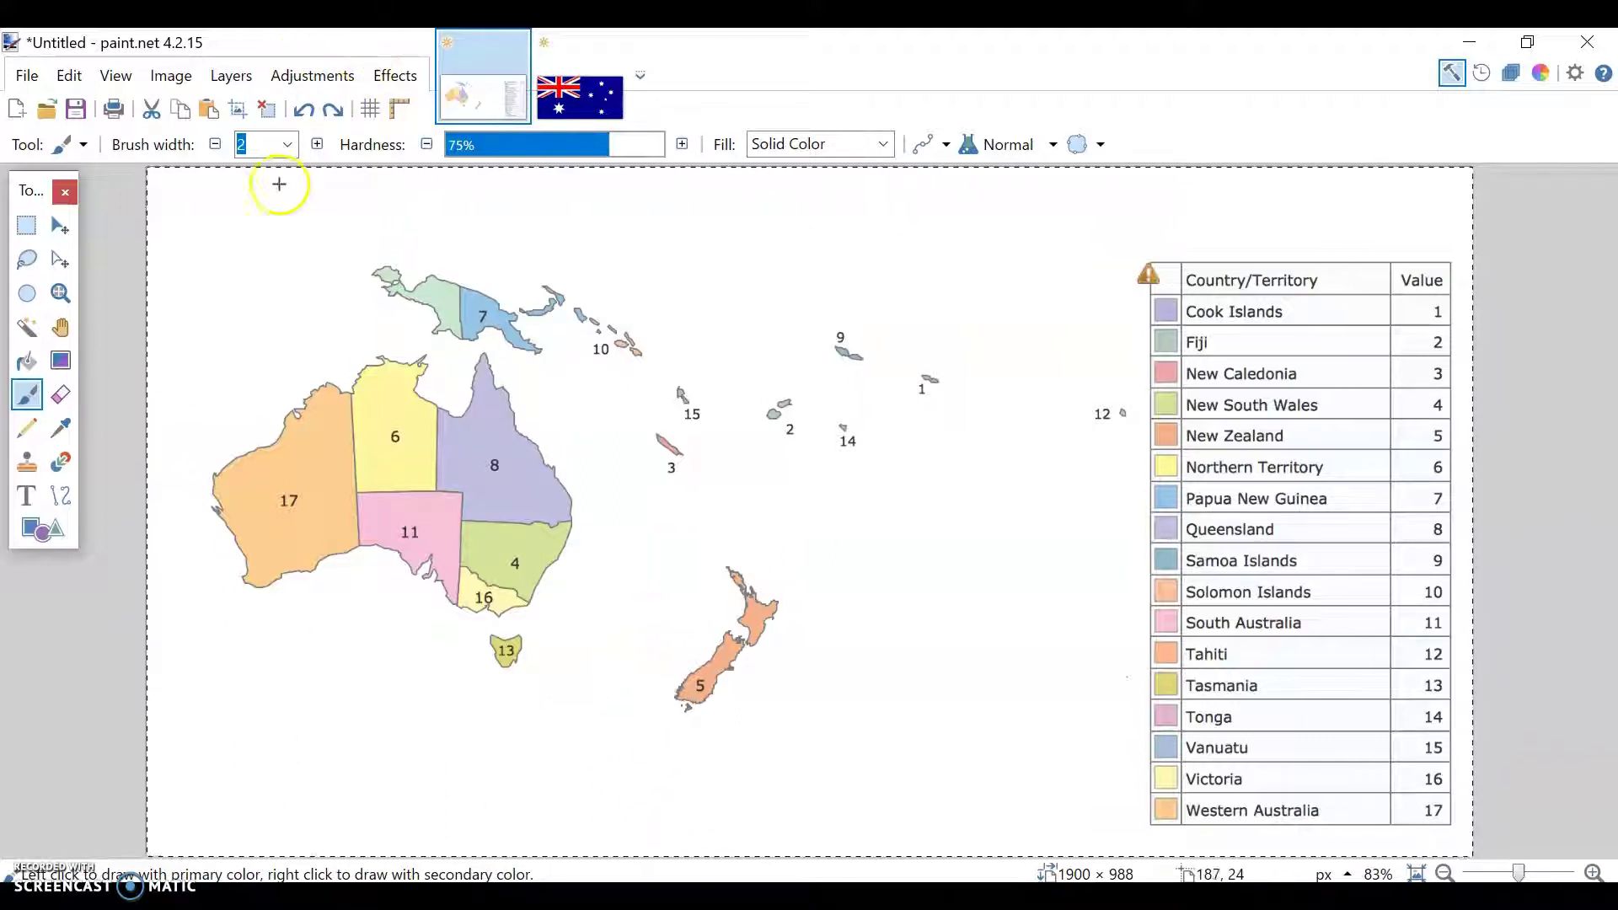
Set the brush width to 10 after briefly trying 5.
click(287, 145)
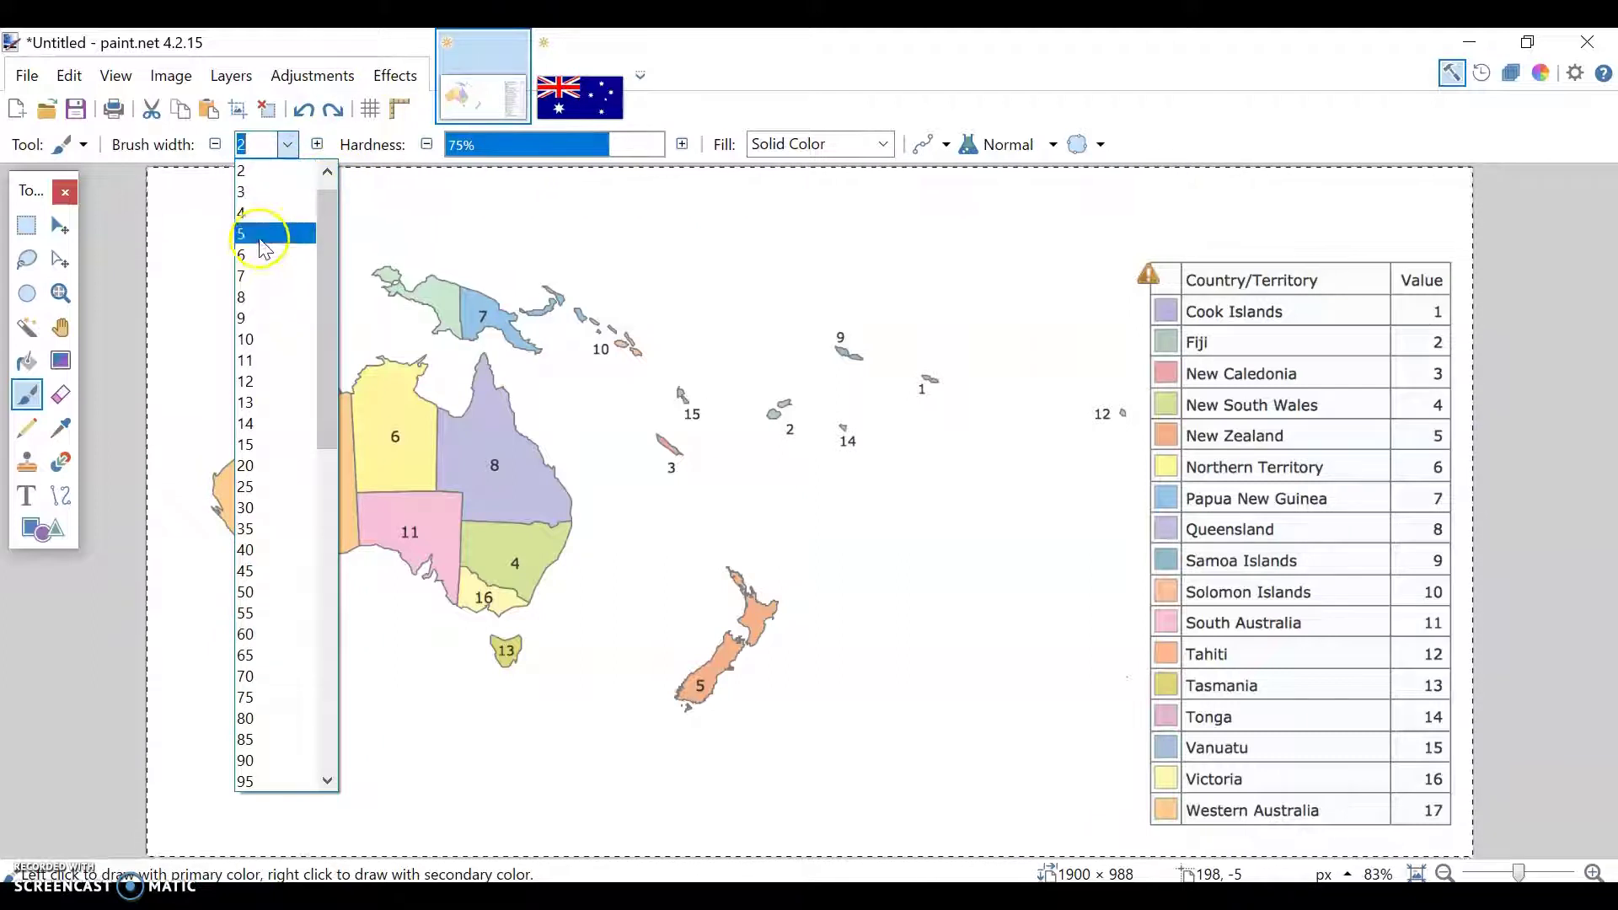
click(259, 235)
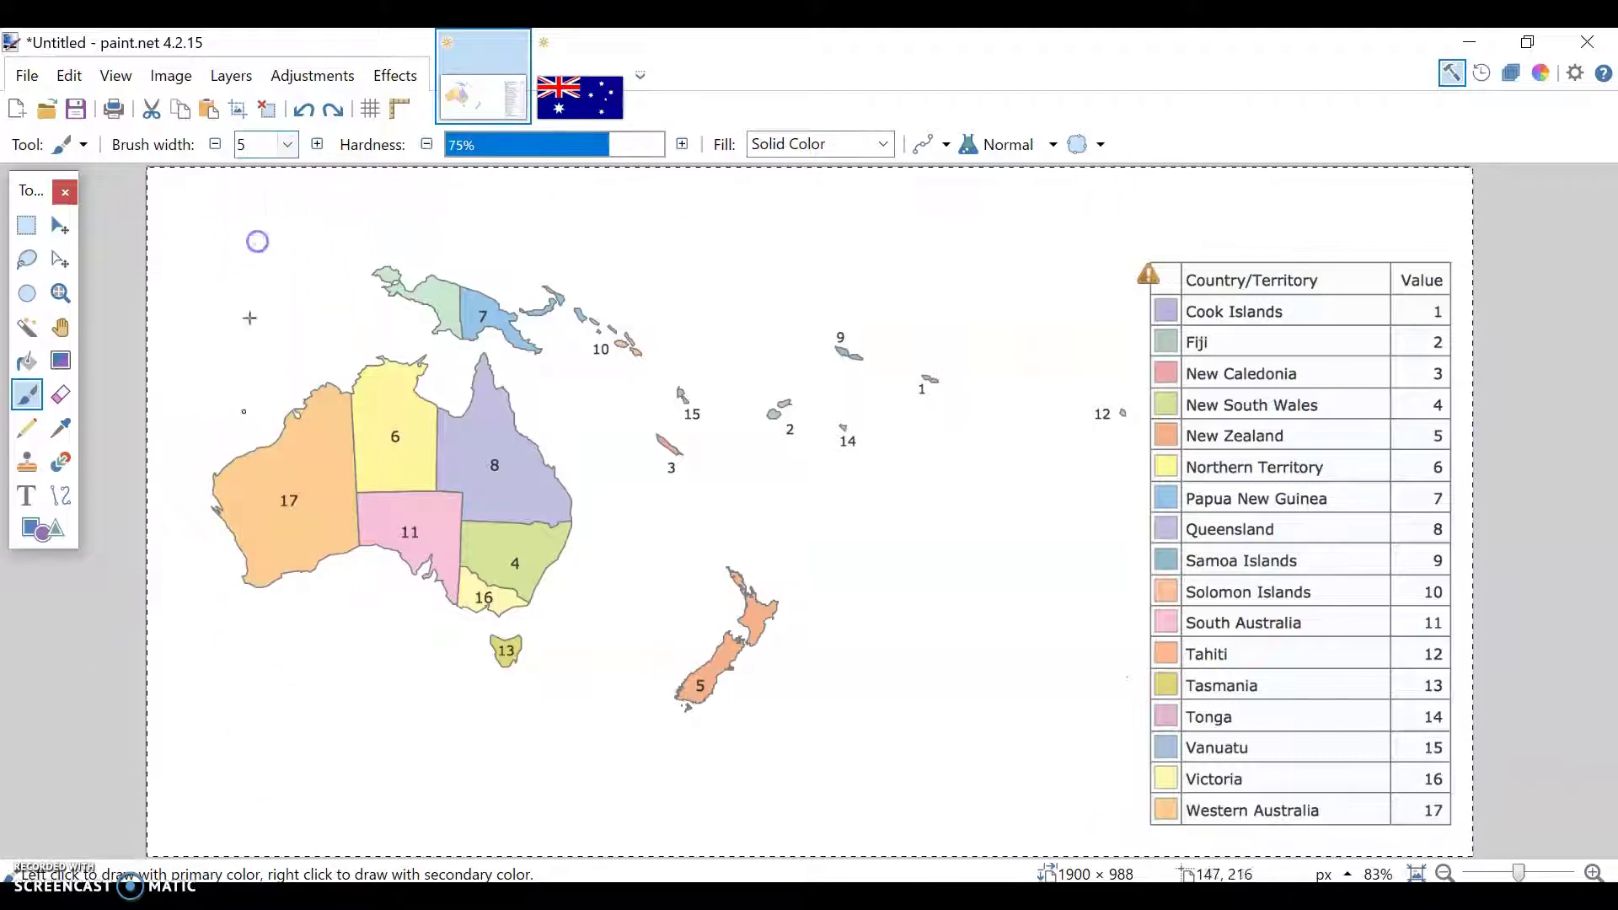
click(288, 144)
click(259, 276)
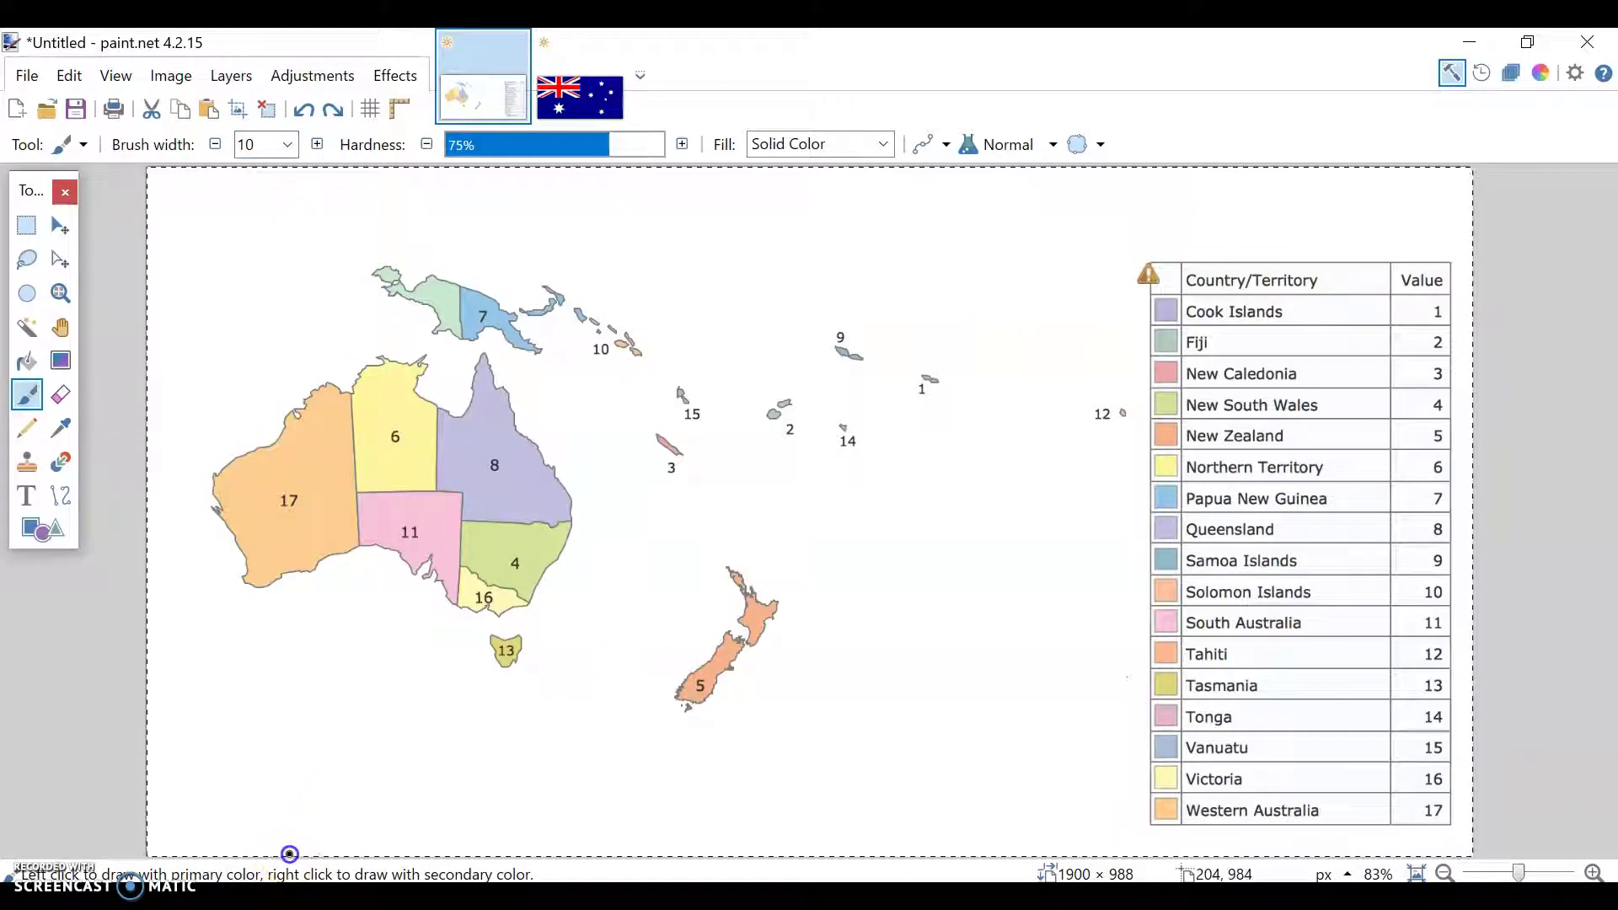
Sketch thick black ball arcs along the bottom of the map, redrawing bad strokes.
drag(271, 813, 556, 633)
key(ctrl+z)
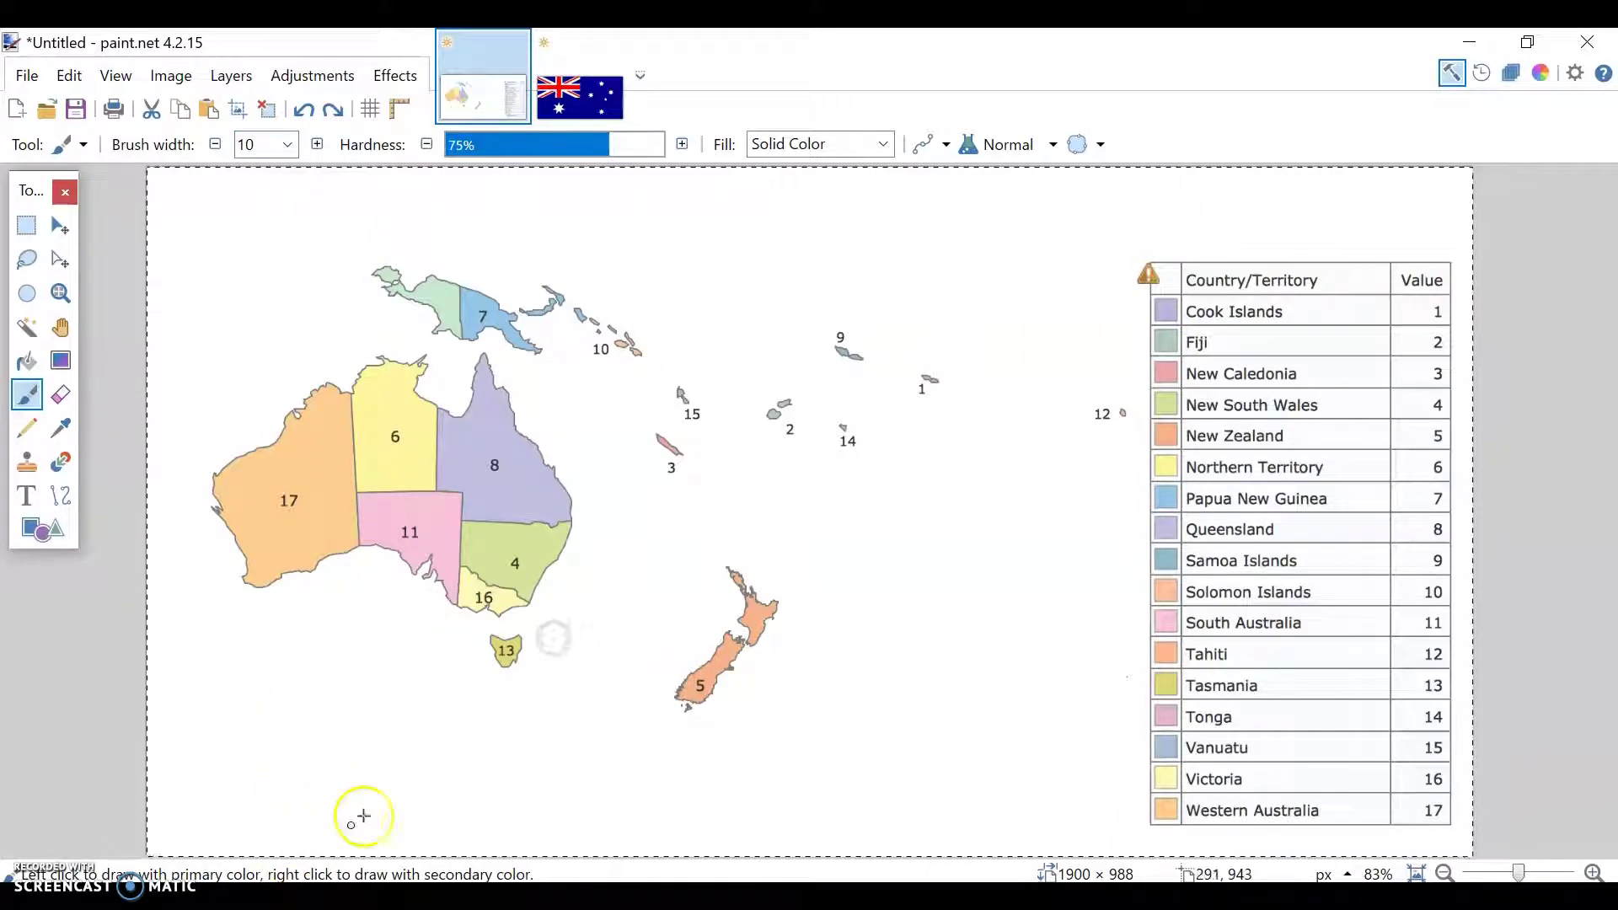
mouse_move(380, 849)
mouse_down()
mouse_move(487, 653)
mouse_move(600, 849)
mouse_up()
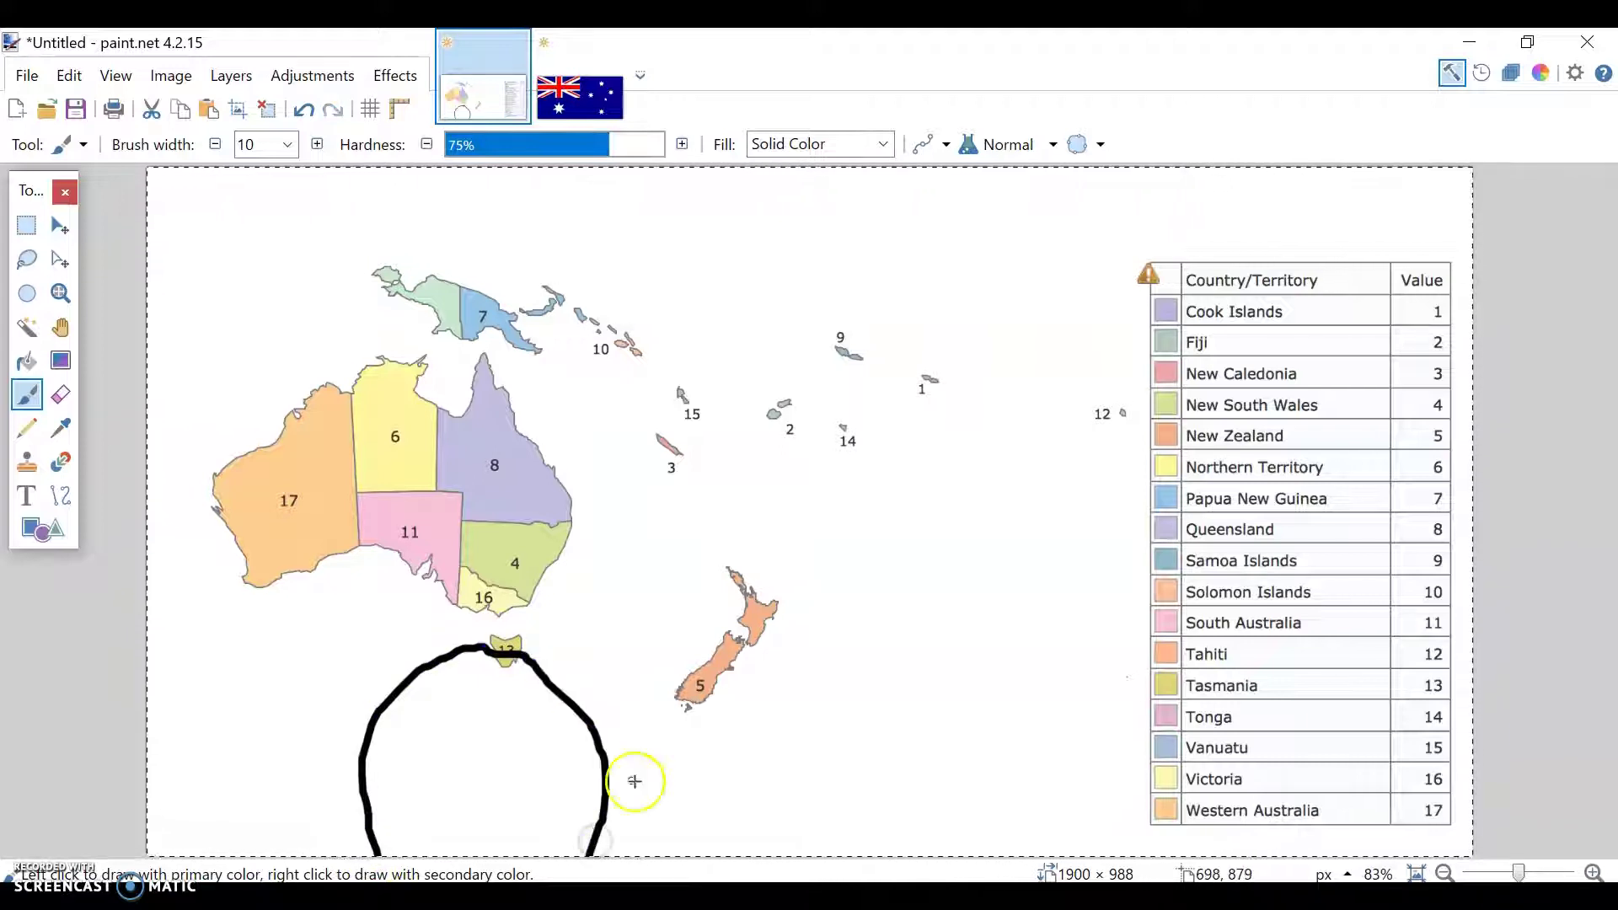
mouse_move(610, 759)
mouse_down()
mouse_move(830, 716)
mouse_move(859, 850)
mouse_up()
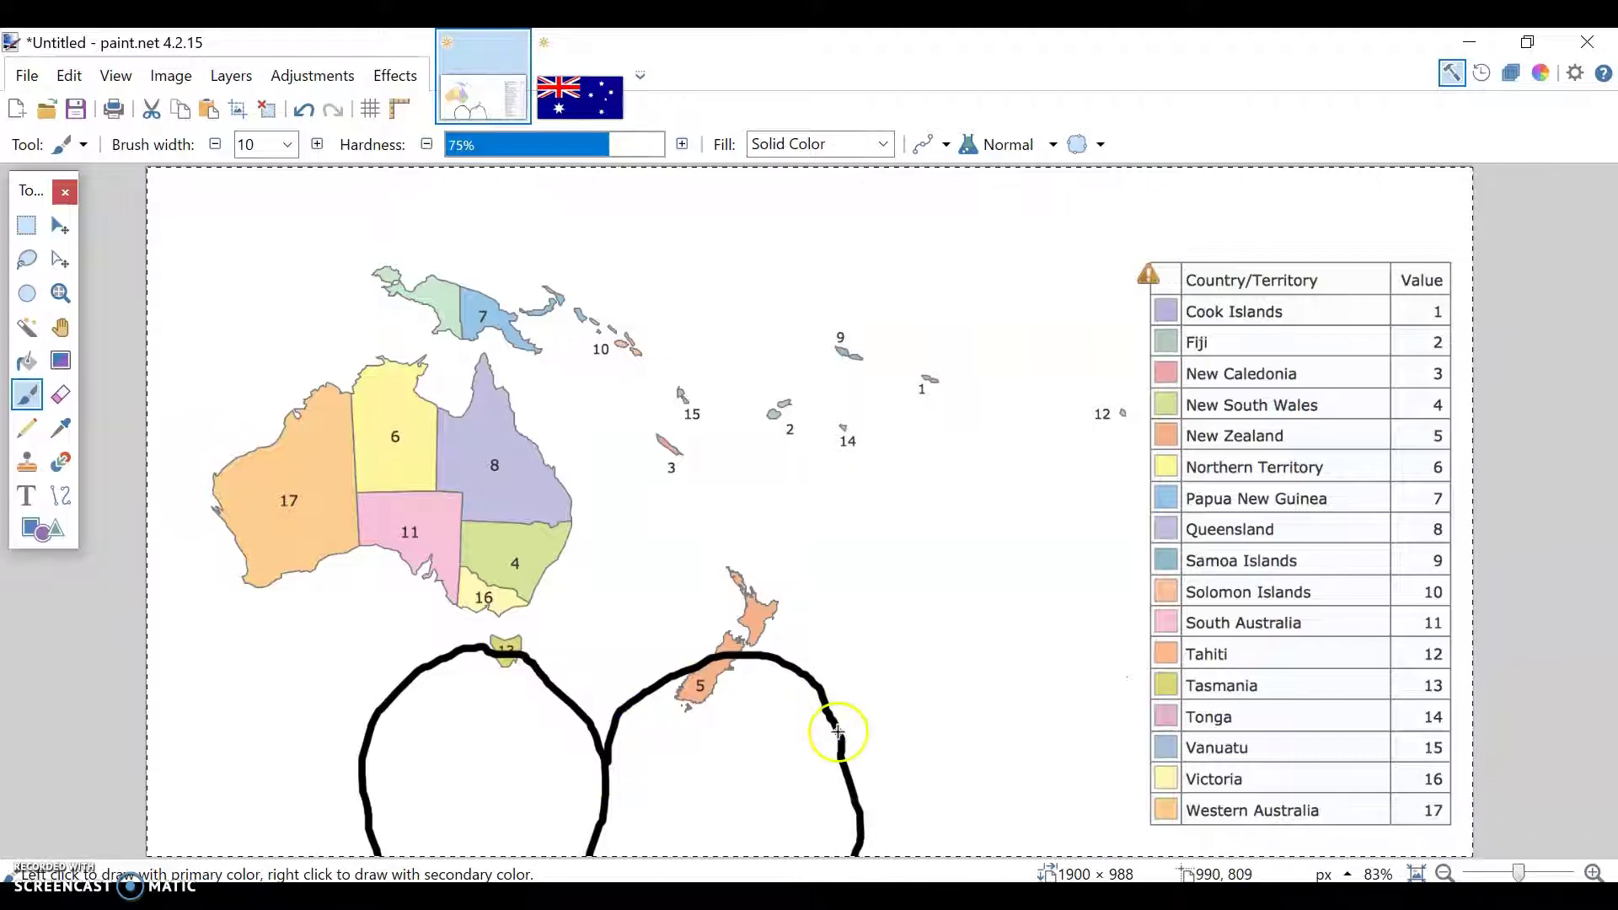
drag(840, 726, 1084, 849)
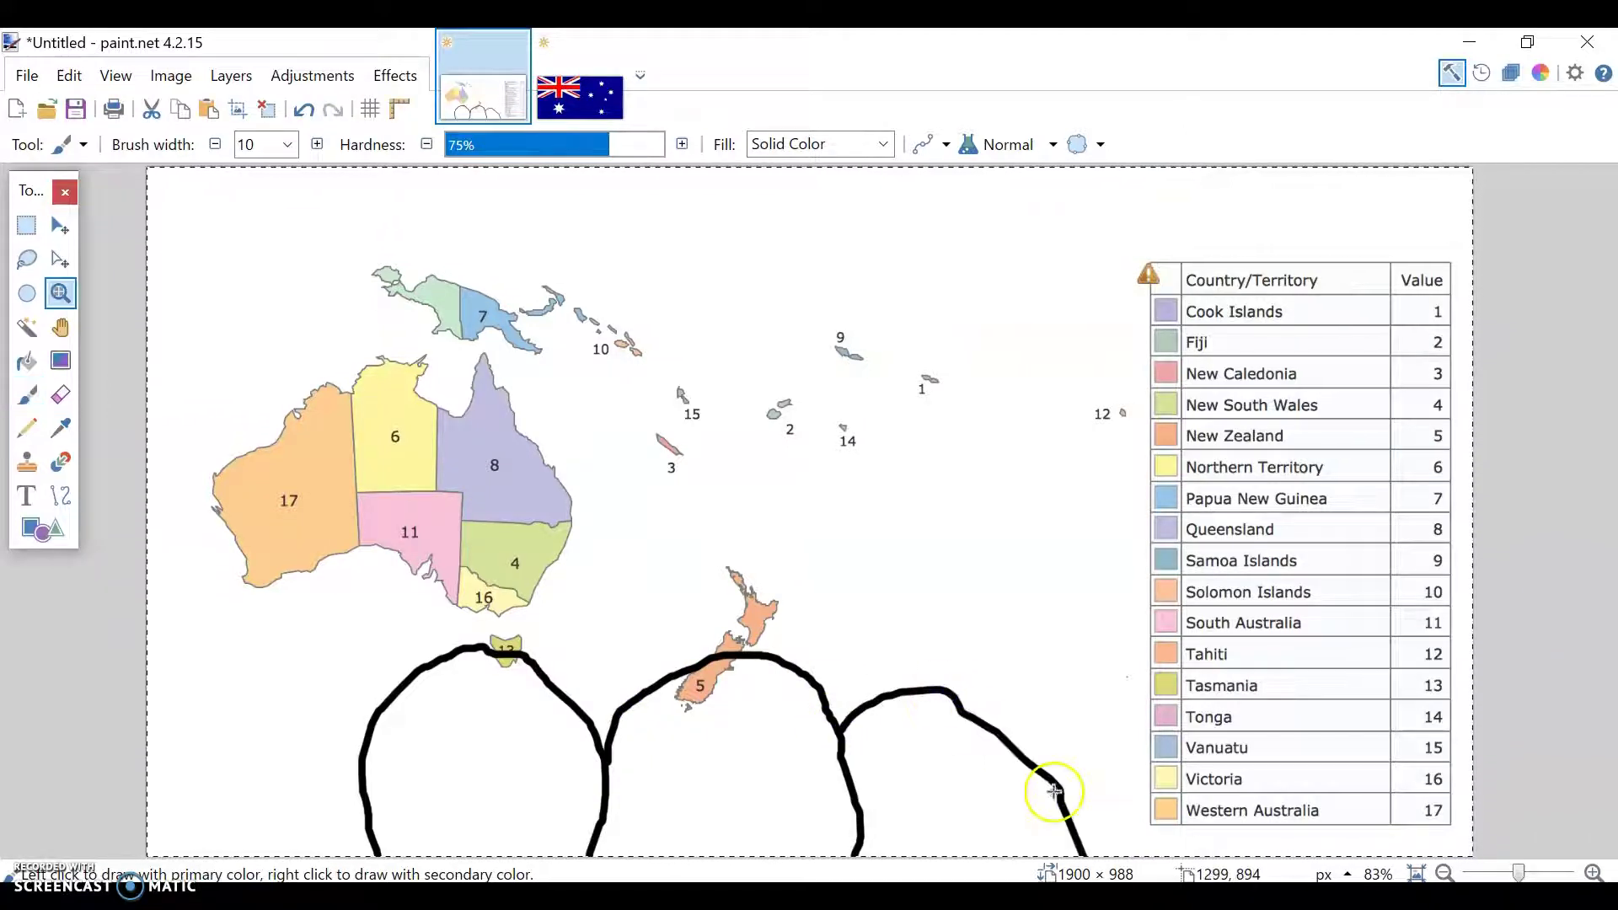
key(z)
key(ctrl+z)
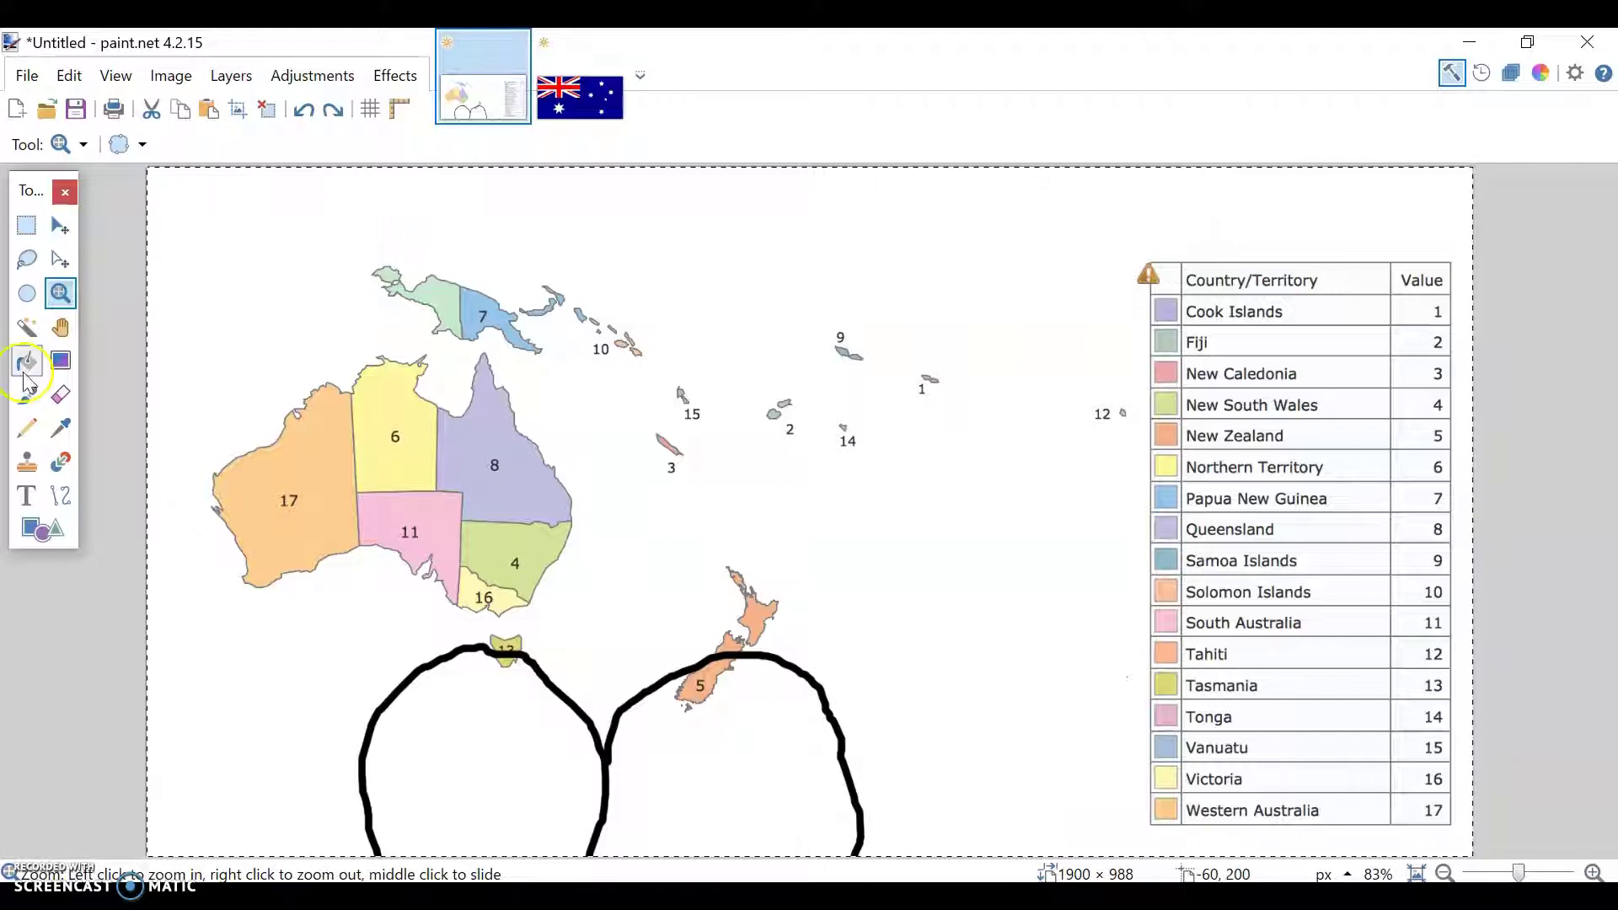
click(27, 396)
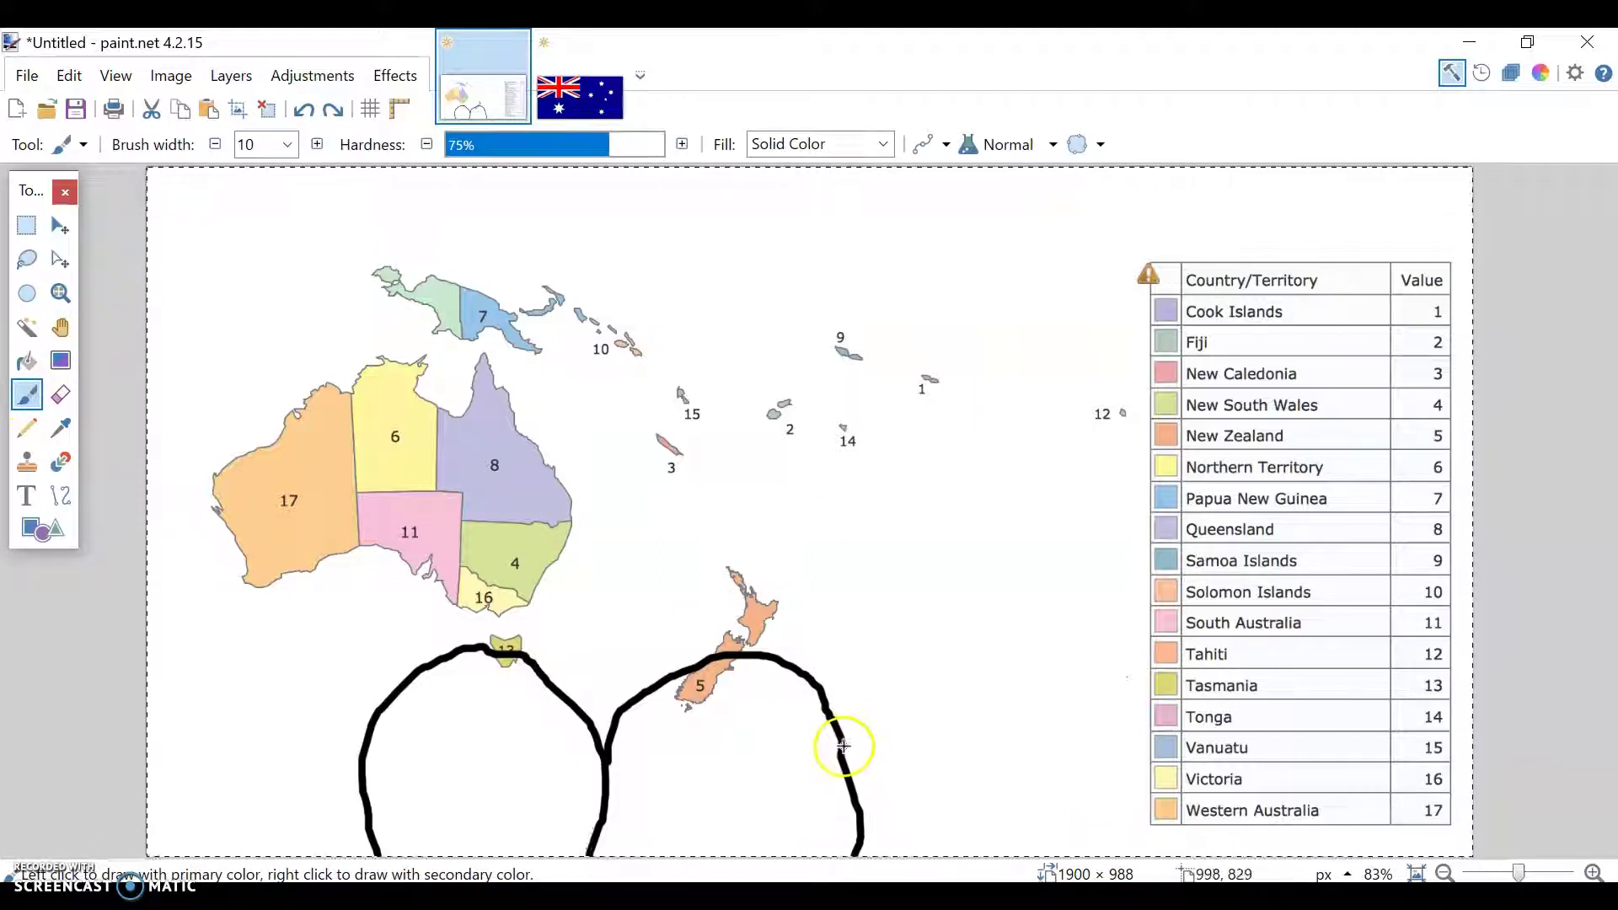
mouse_move(844, 737)
mouse_down()
mouse_move(1024, 690)
mouse_move(1062, 850)
mouse_up()
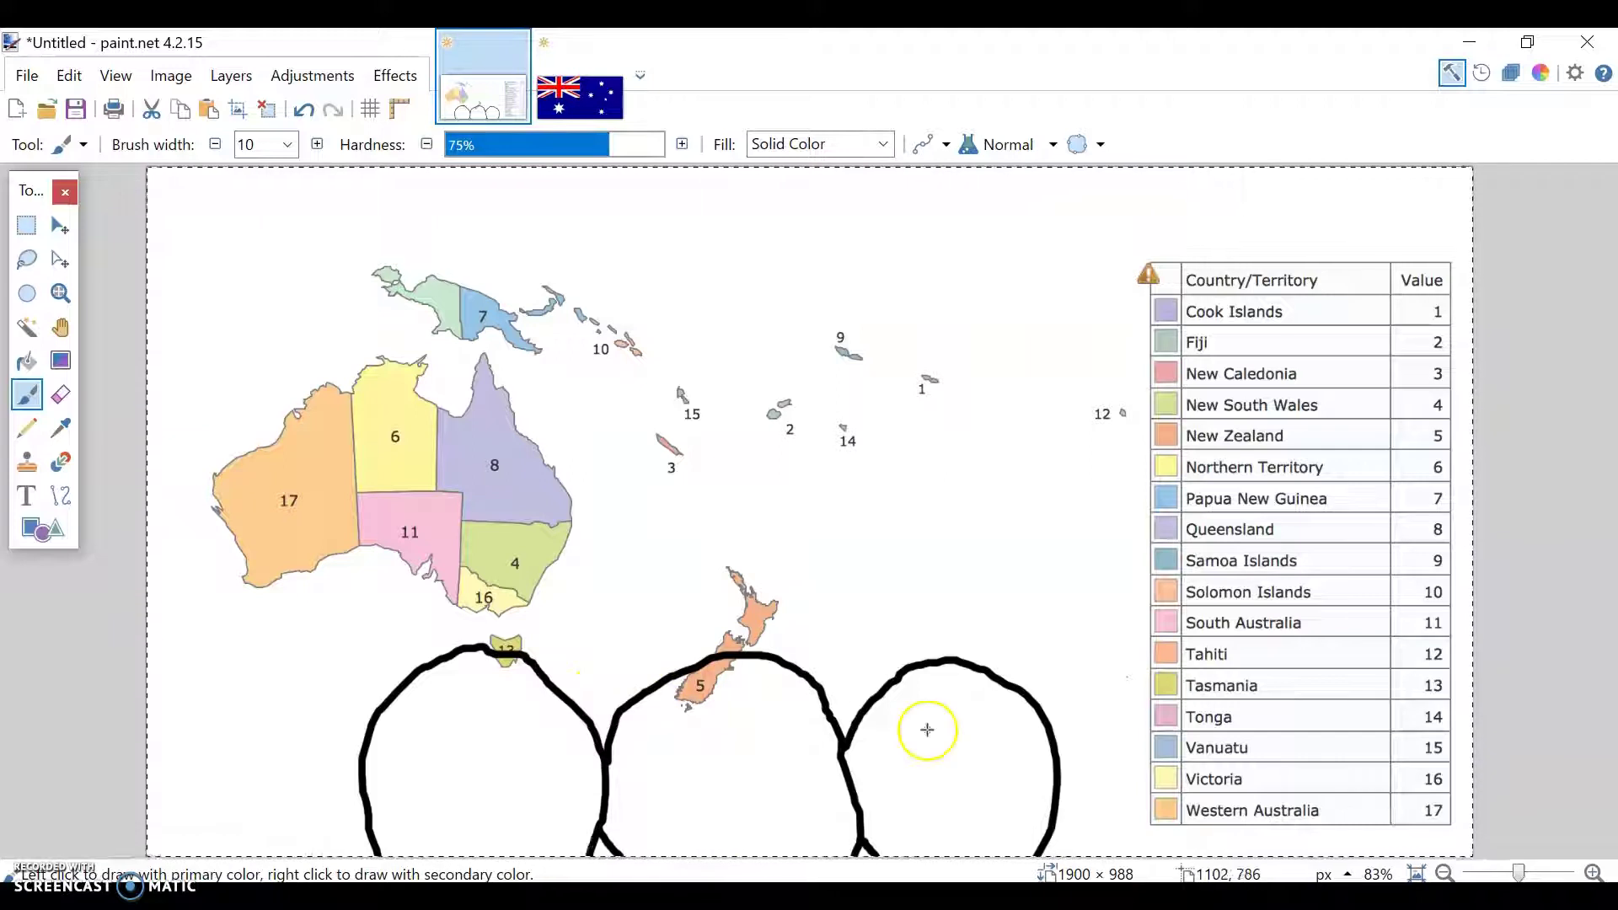
mouse_move(1059, 748)
mouse_down()
mouse_move(1094, 710)
mouse_move(1245, 787)
mouse_up()
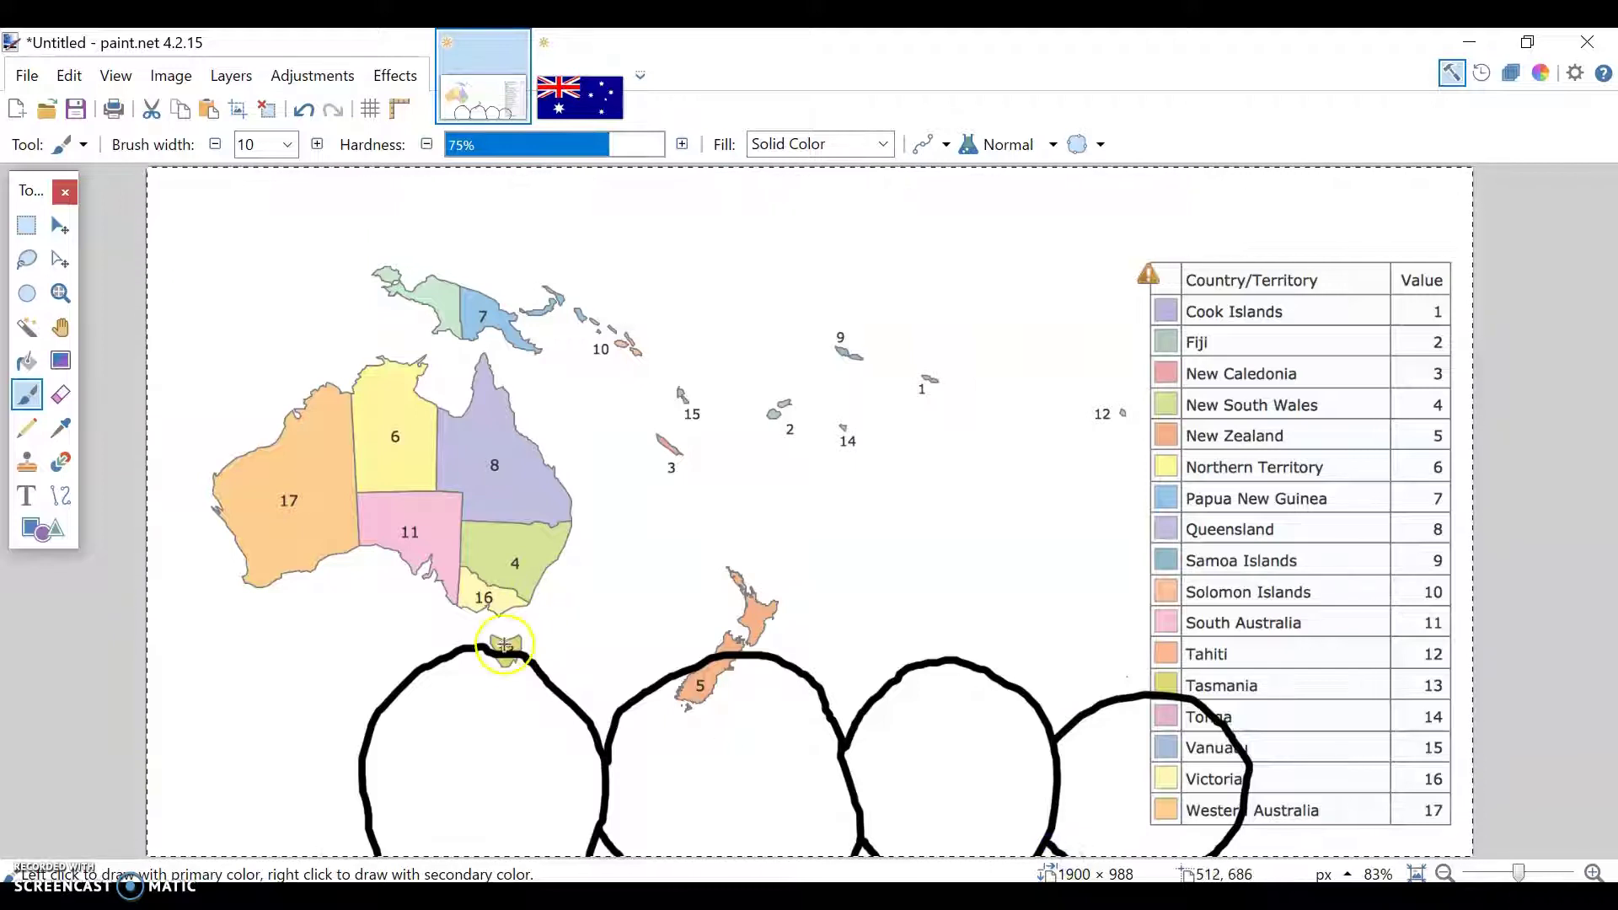
Add ball outlines near Tasmania, on the far left and over the table's lower rows.
mouse_move(505, 651)
mouse_down()
mouse_move(512, 594)
mouse_move(714, 476)
mouse_move(761, 545)
mouse_up()
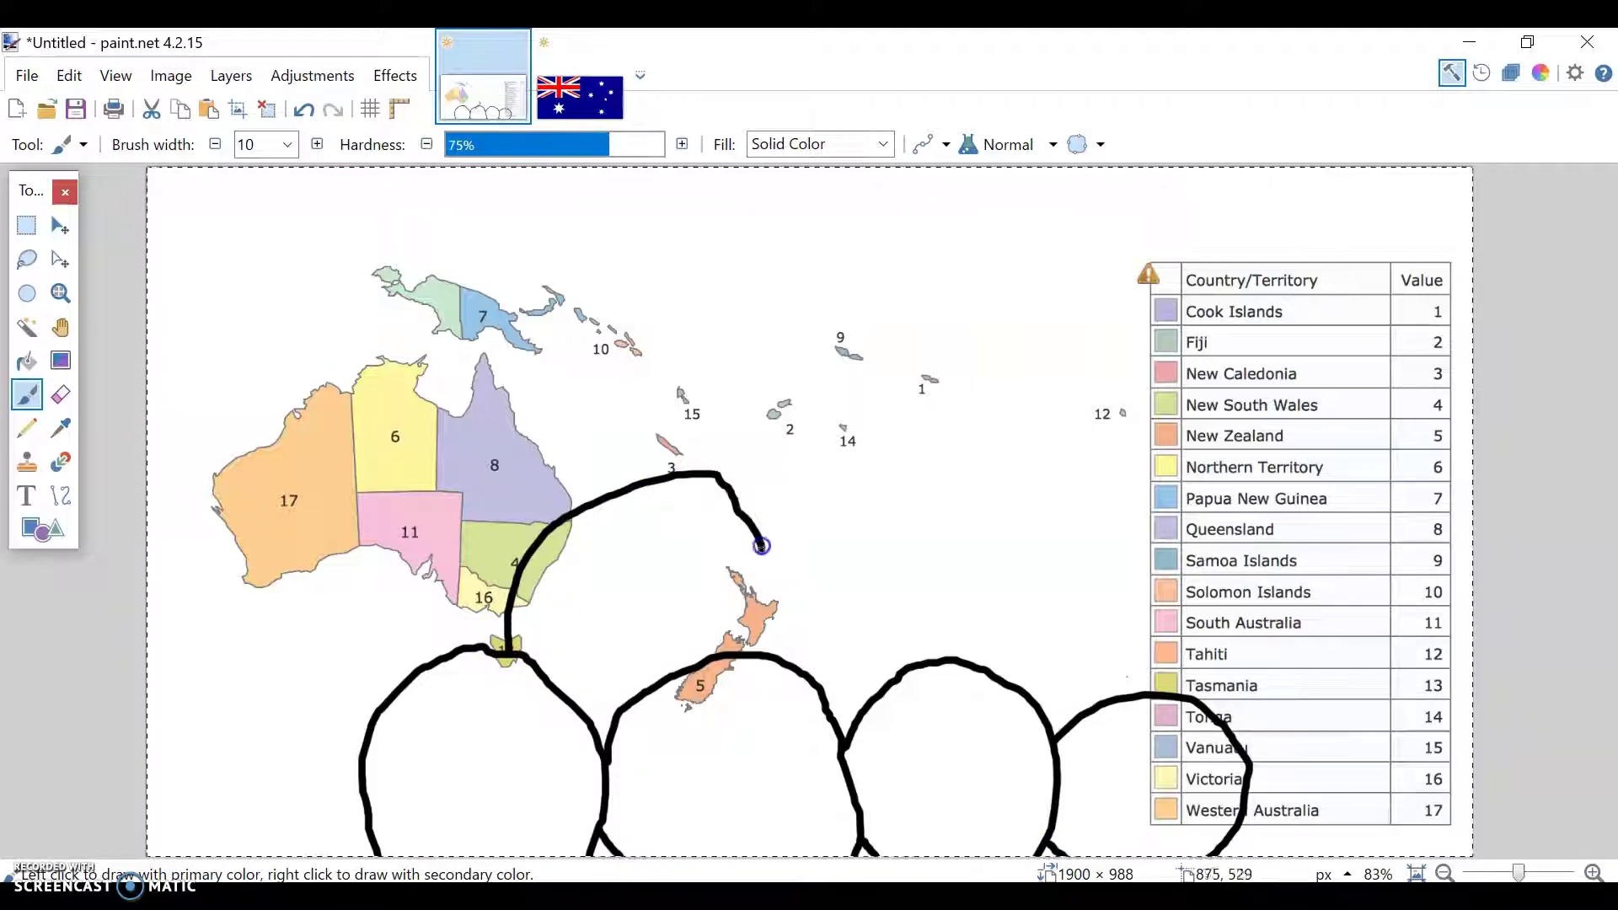
key(ctrl+z)
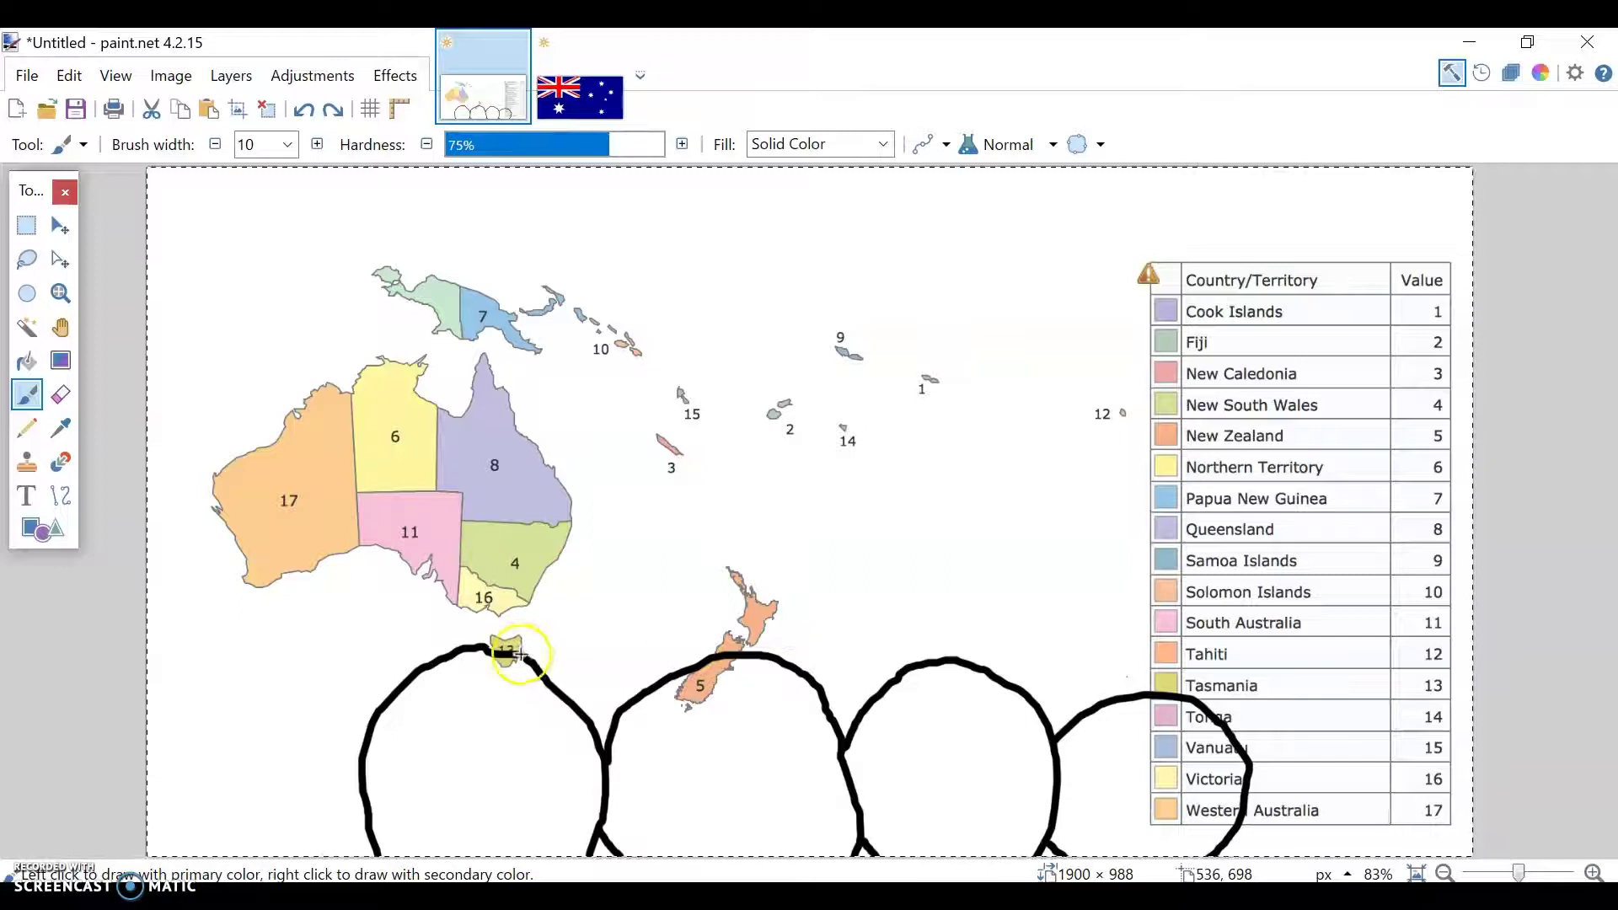
mouse_move(512, 651)
mouse_down()
mouse_move(660, 516)
mouse_move(796, 562)
mouse_up()
key(ctrl+z)
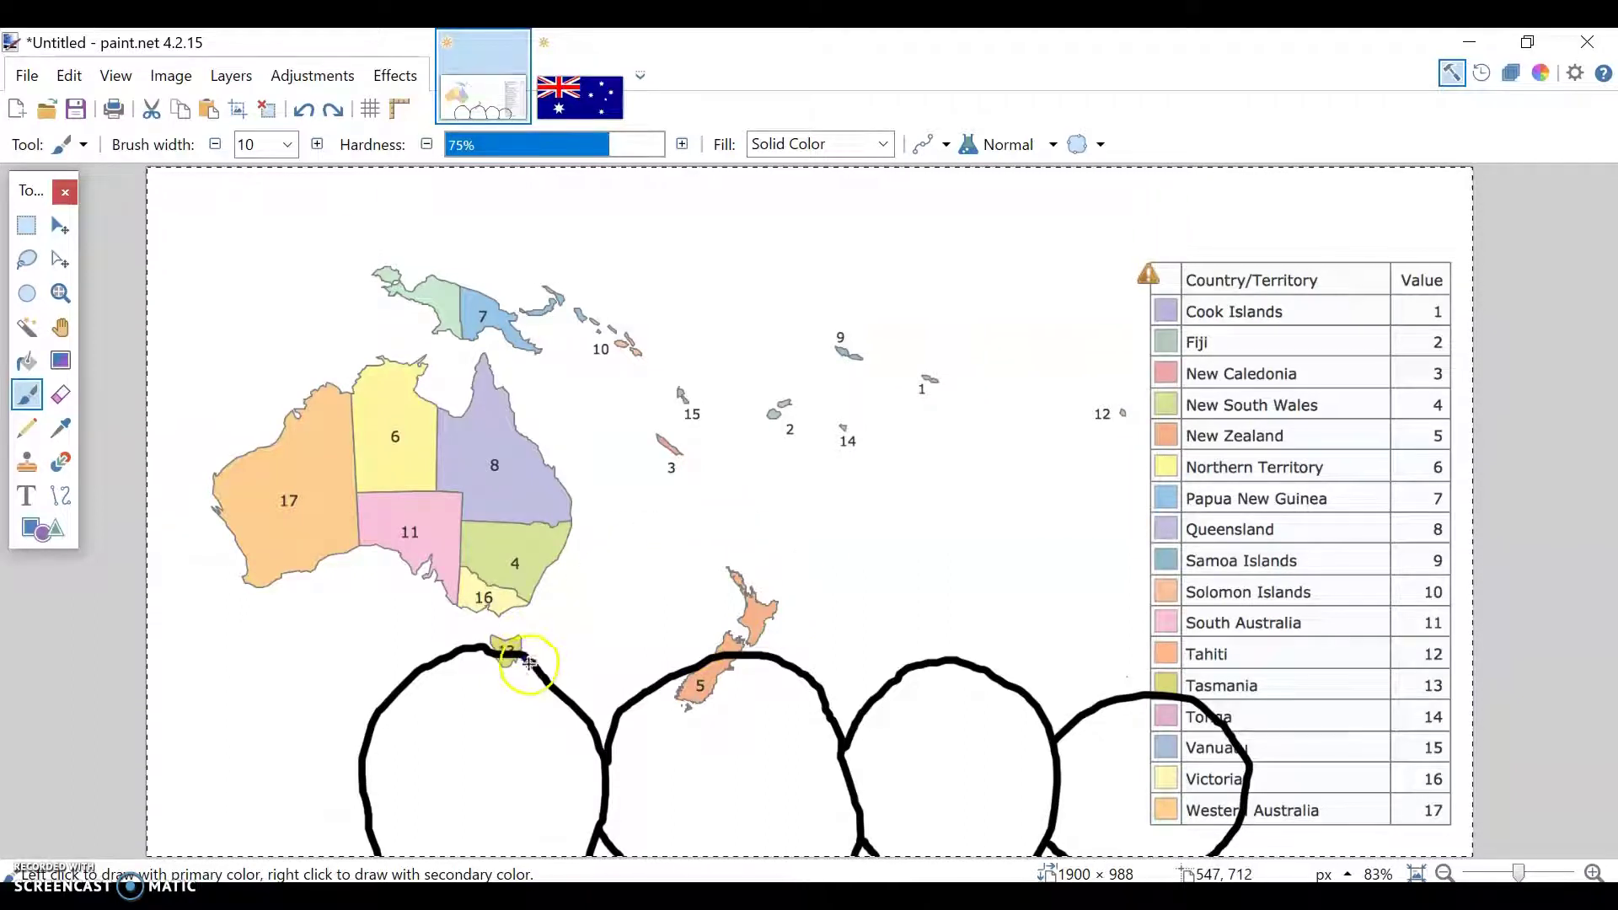
drag(527, 602, 678, 553)
key(ctrl+z)
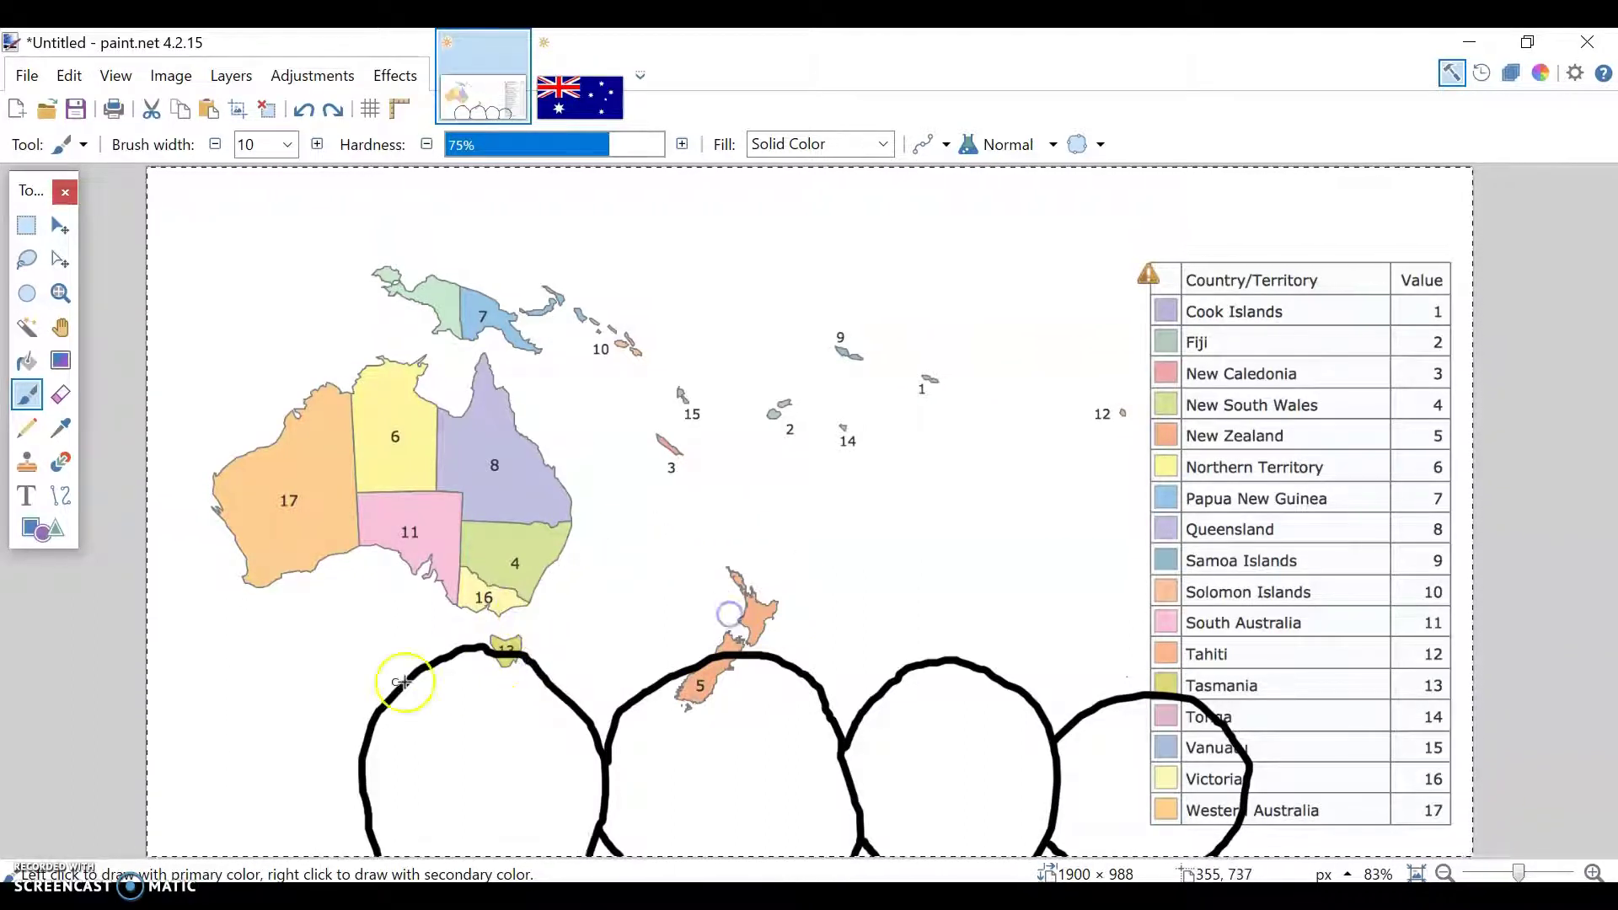
drag(413, 679, 222, 834)
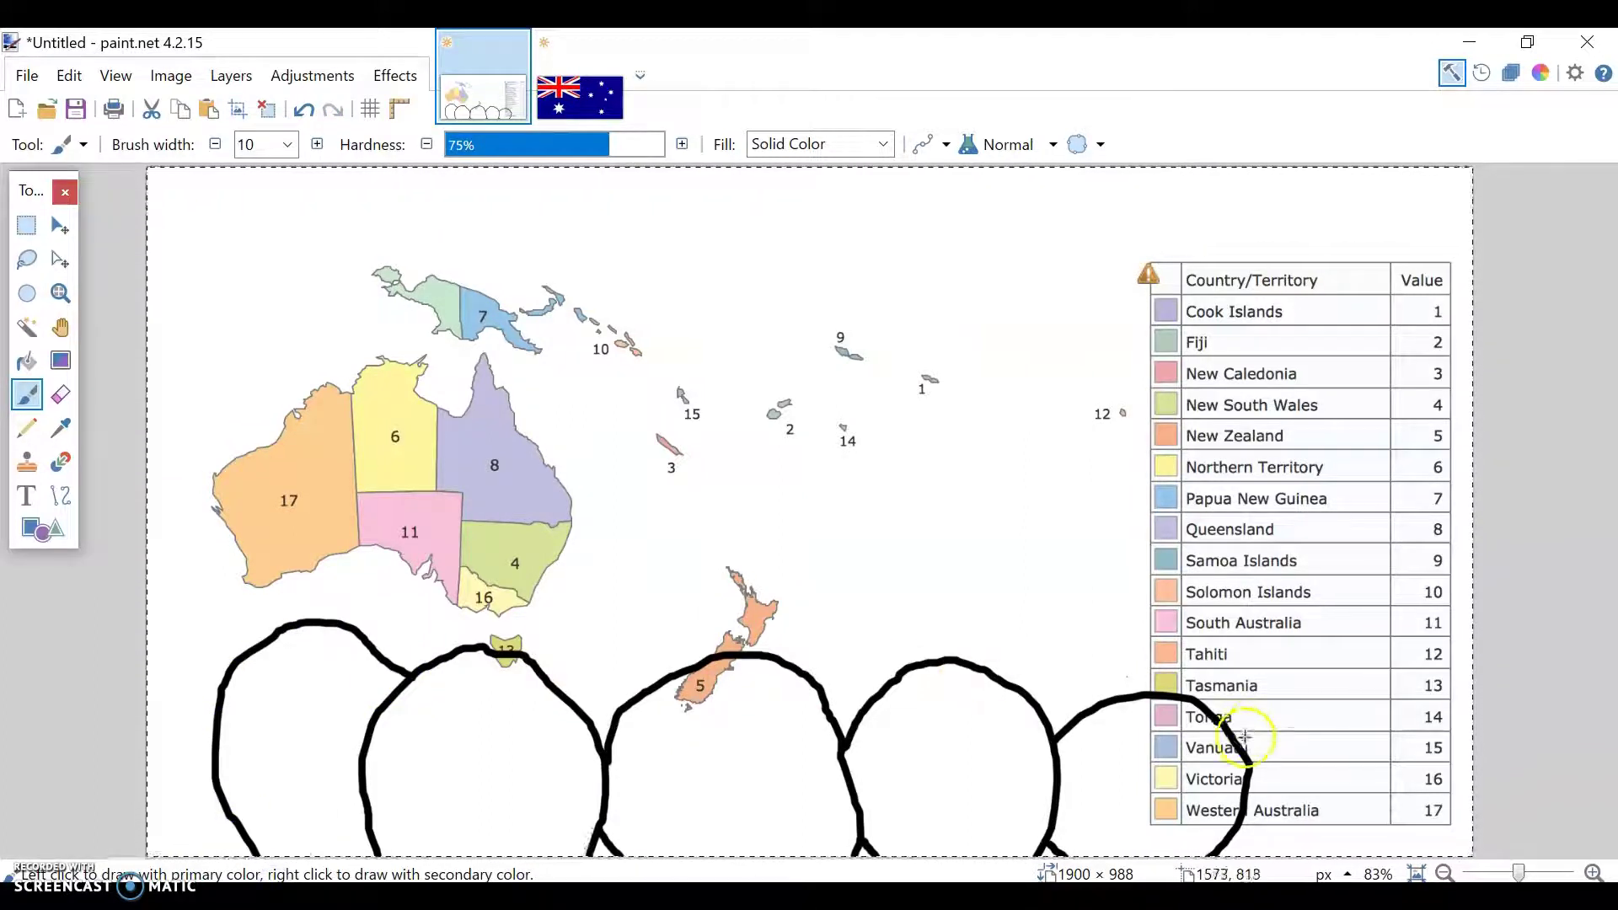
drag(1245, 753, 1450, 668)
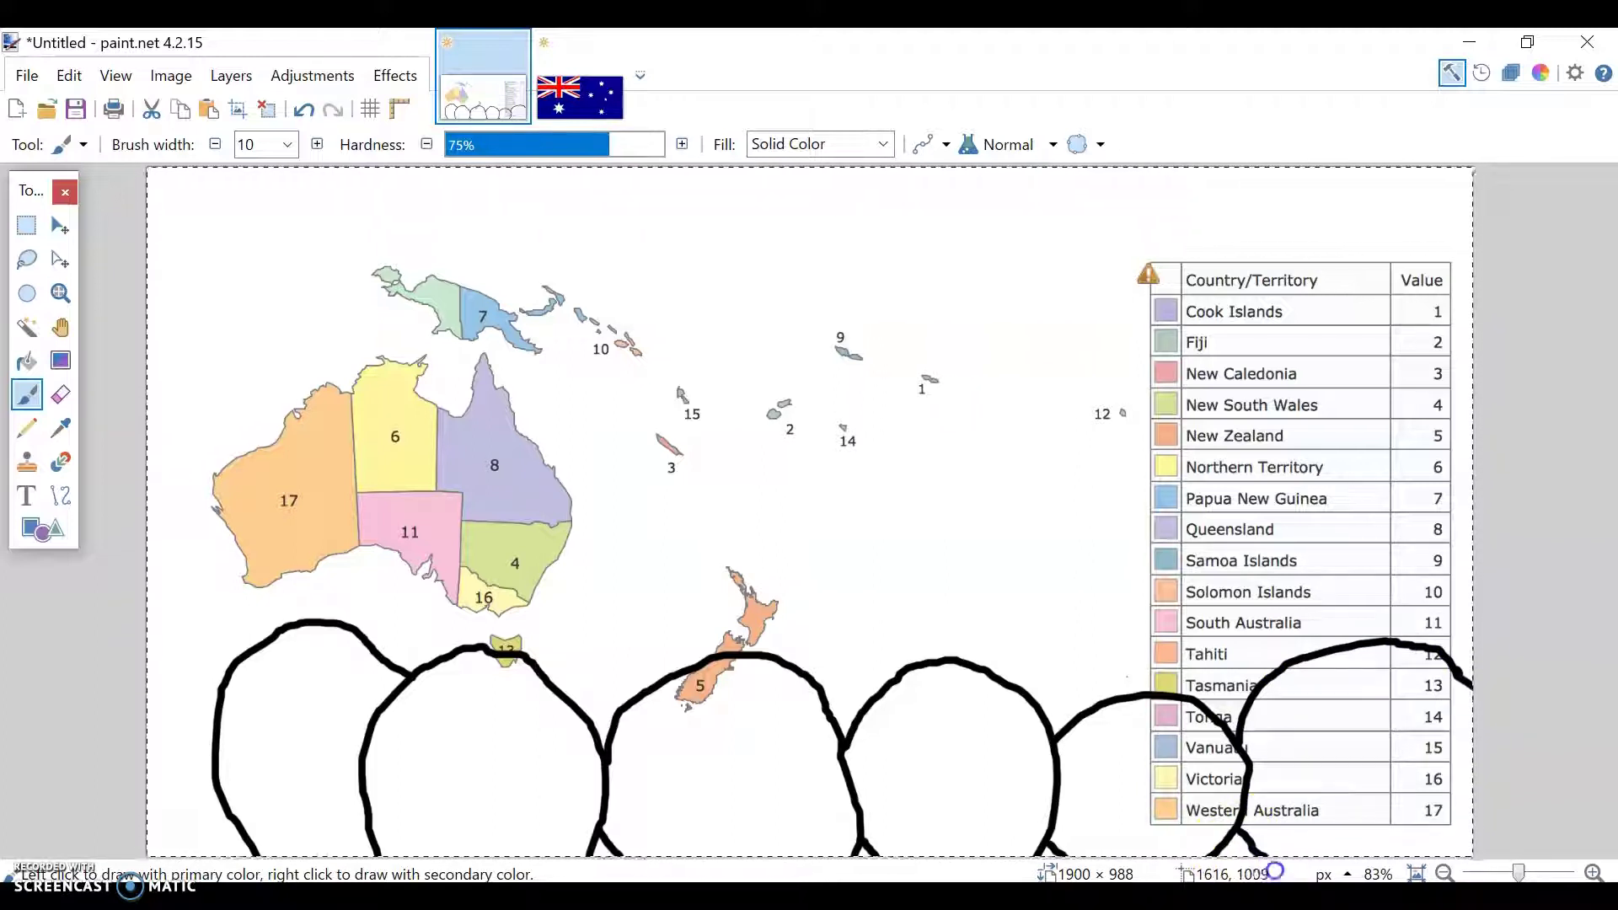
Draw large arcs through Australia and over the map's top, then show the Layers window.
mouse_move(348, 626)
mouse_down()
mouse_move(594, 372)
mouse_move(810, 667)
mouse_up()
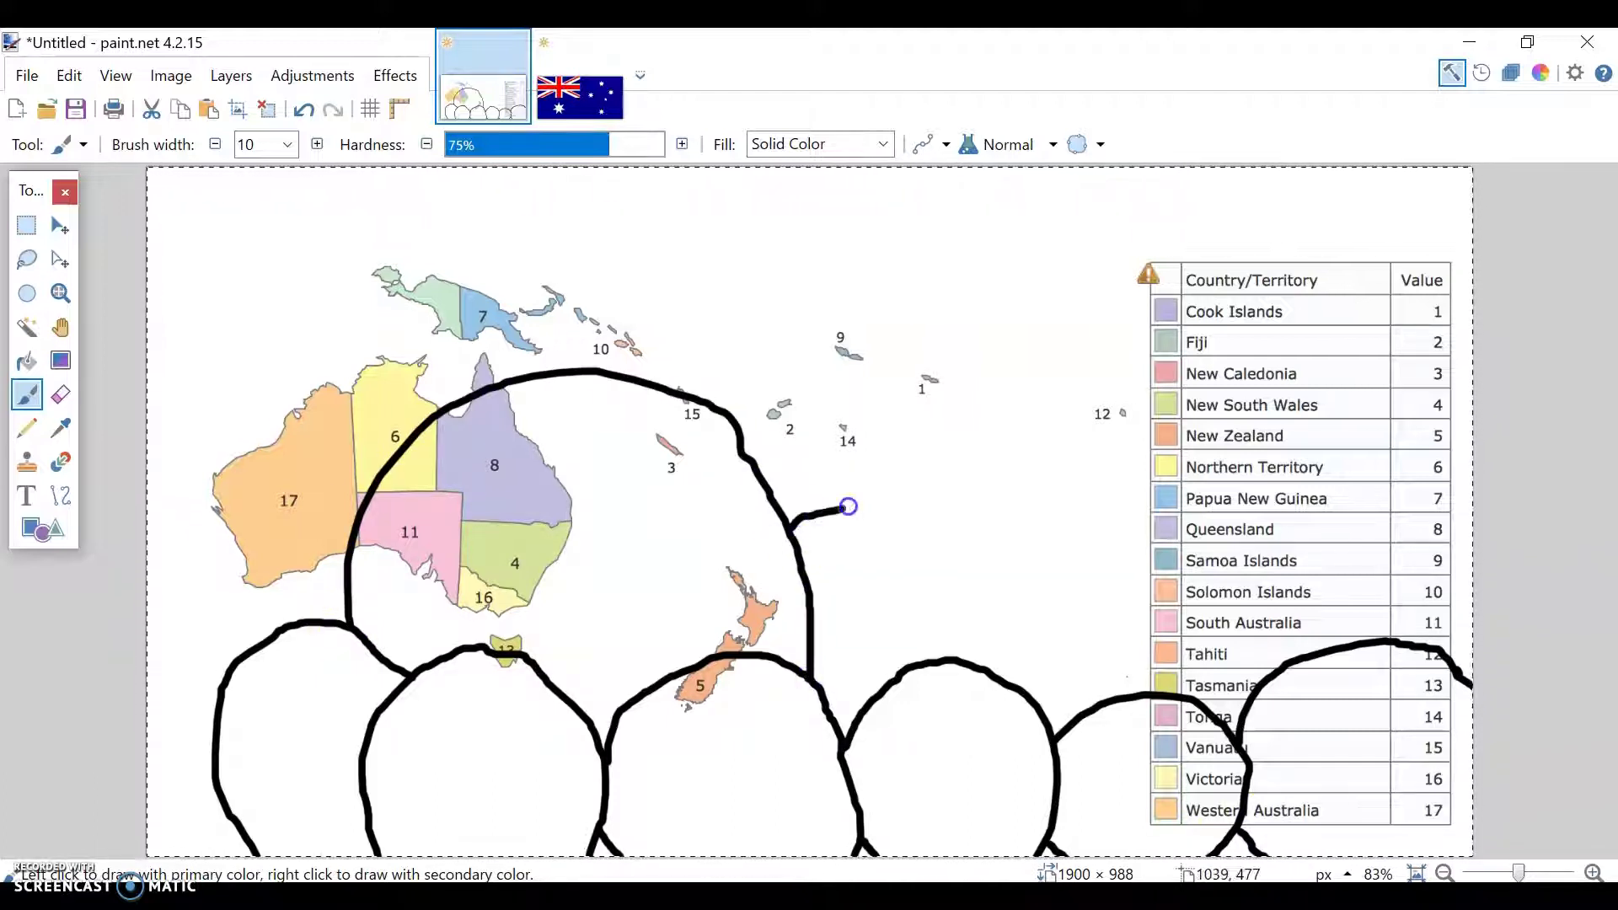
drag(849, 506, 1089, 570)
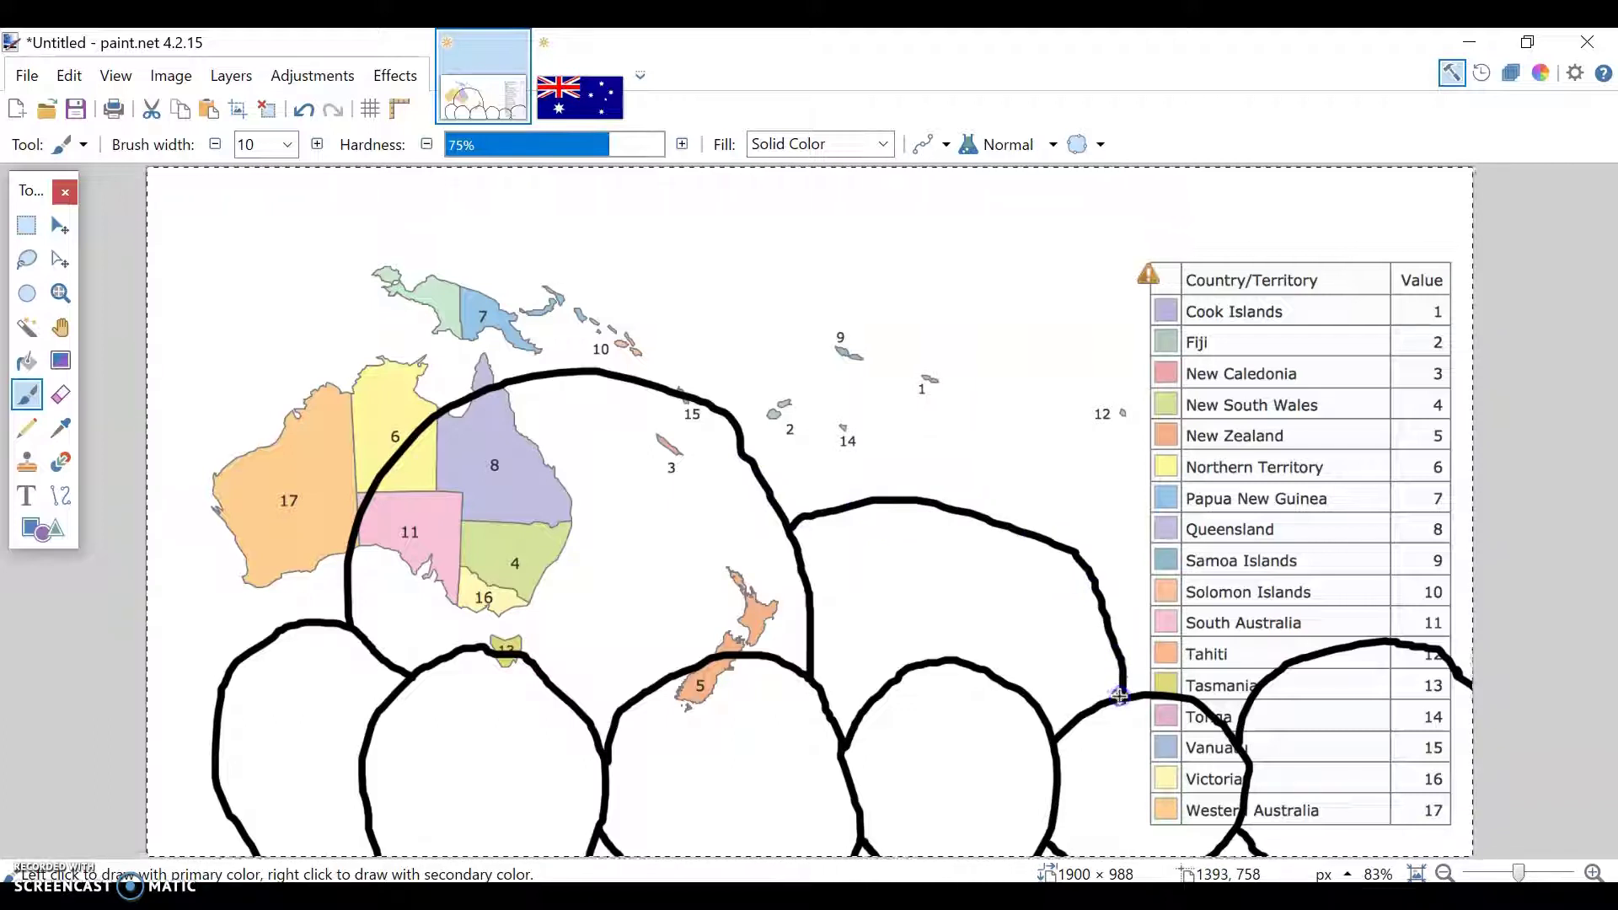
mouse_move(885, 500)
mouse_down()
mouse_move(1212, 237)
mouse_move(1467, 192)
mouse_up()
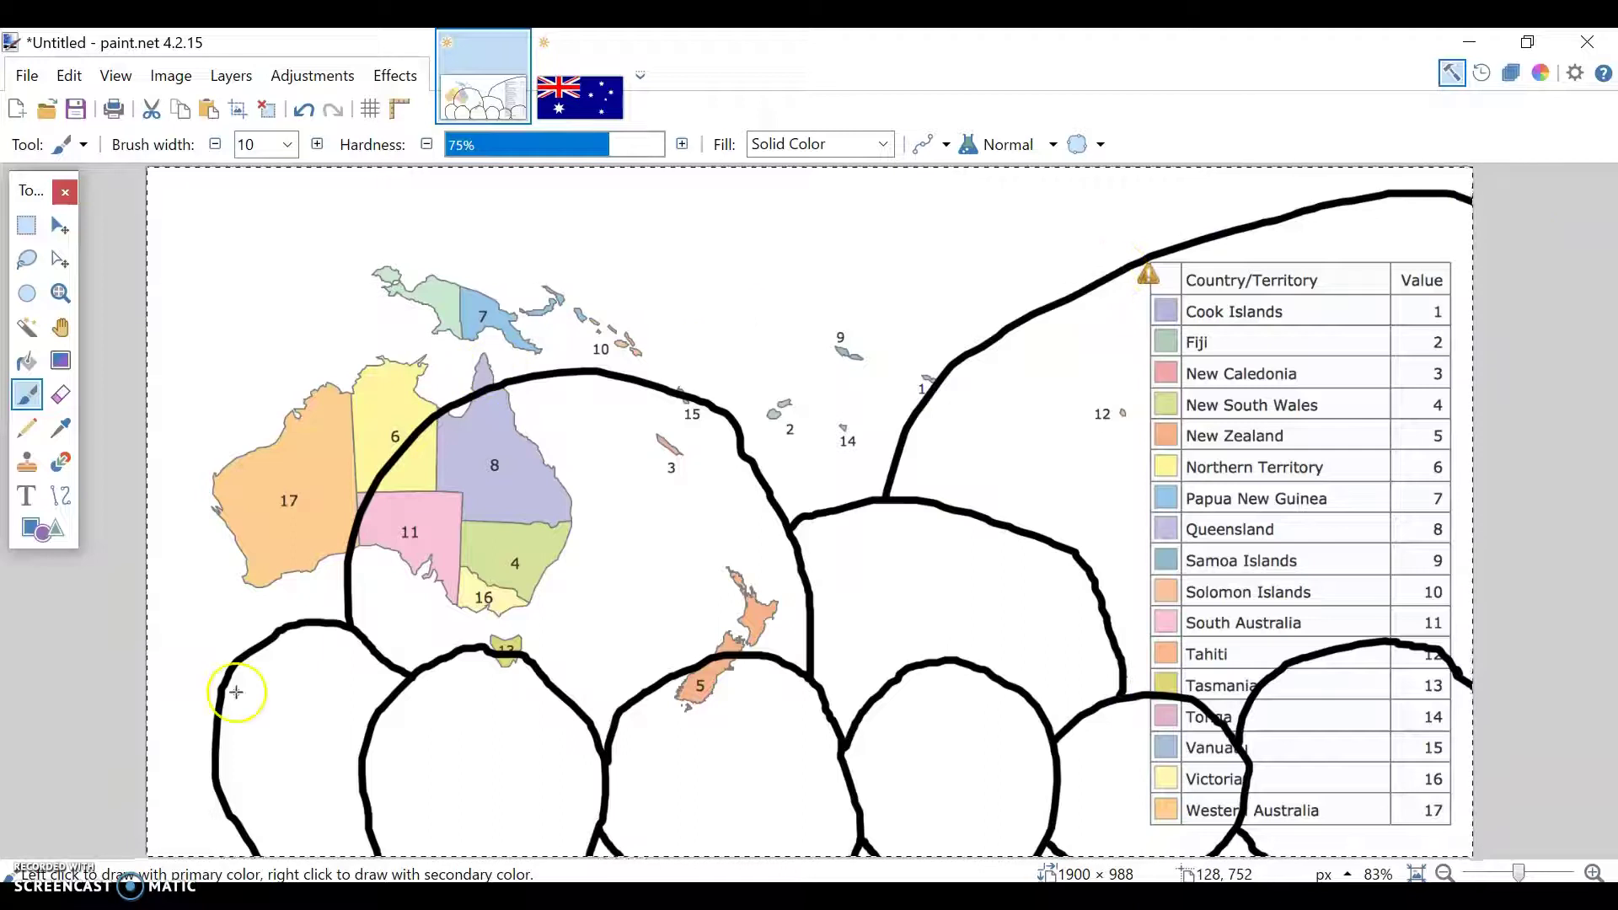
mouse_move(302, 626)
mouse_down()
mouse_move(607, 231)
mouse_move(1024, 305)
mouse_up()
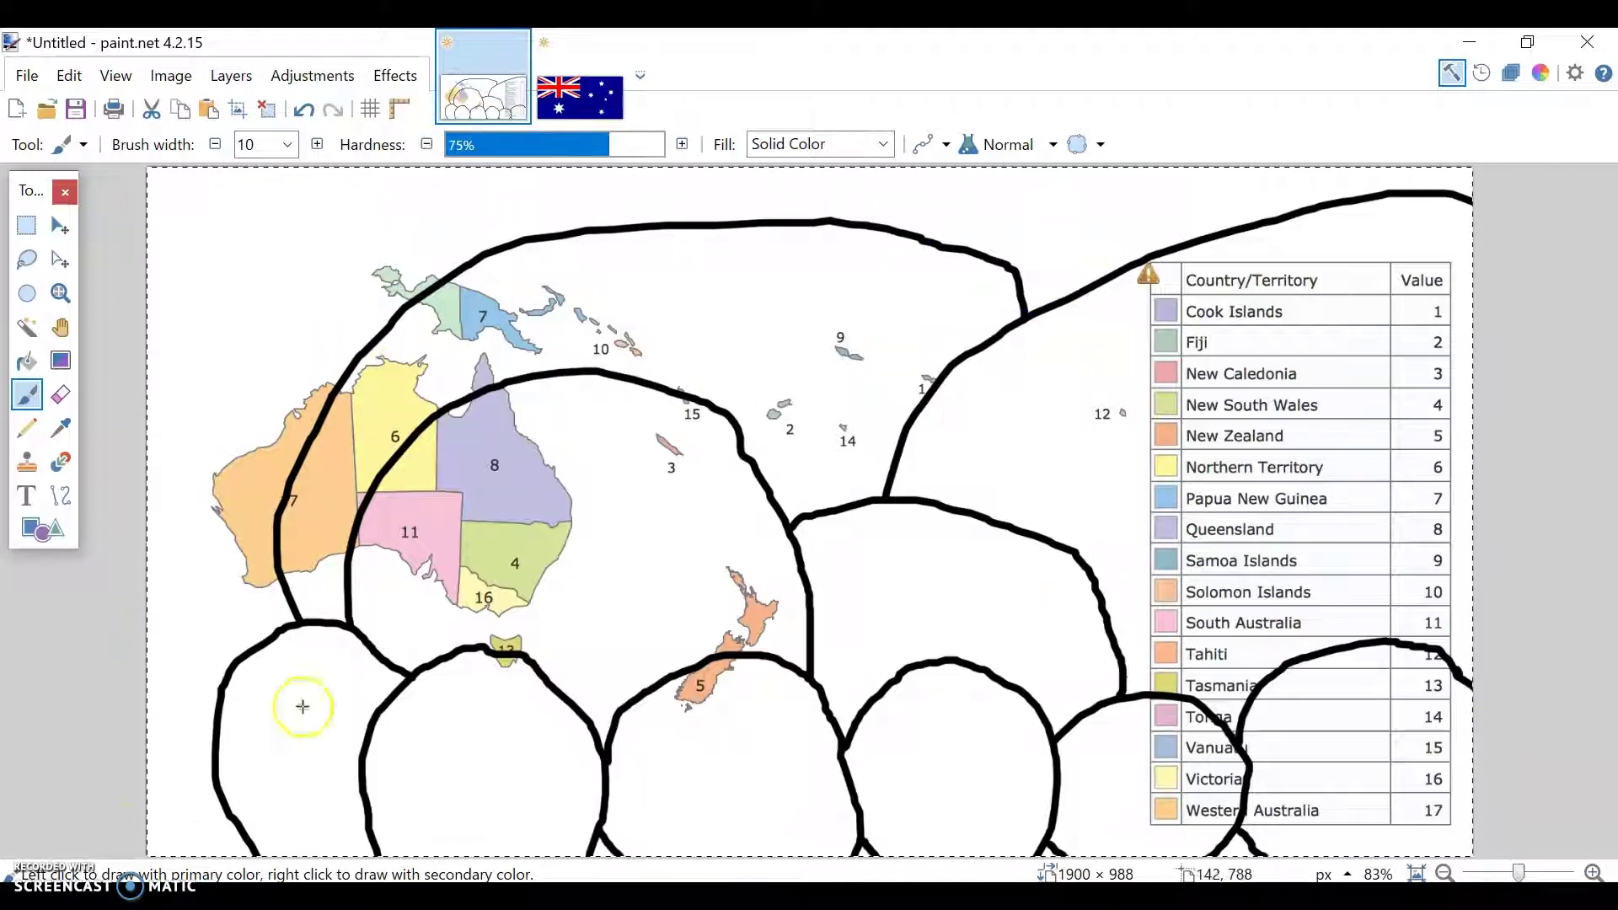
drag(222, 689, 278, 629)
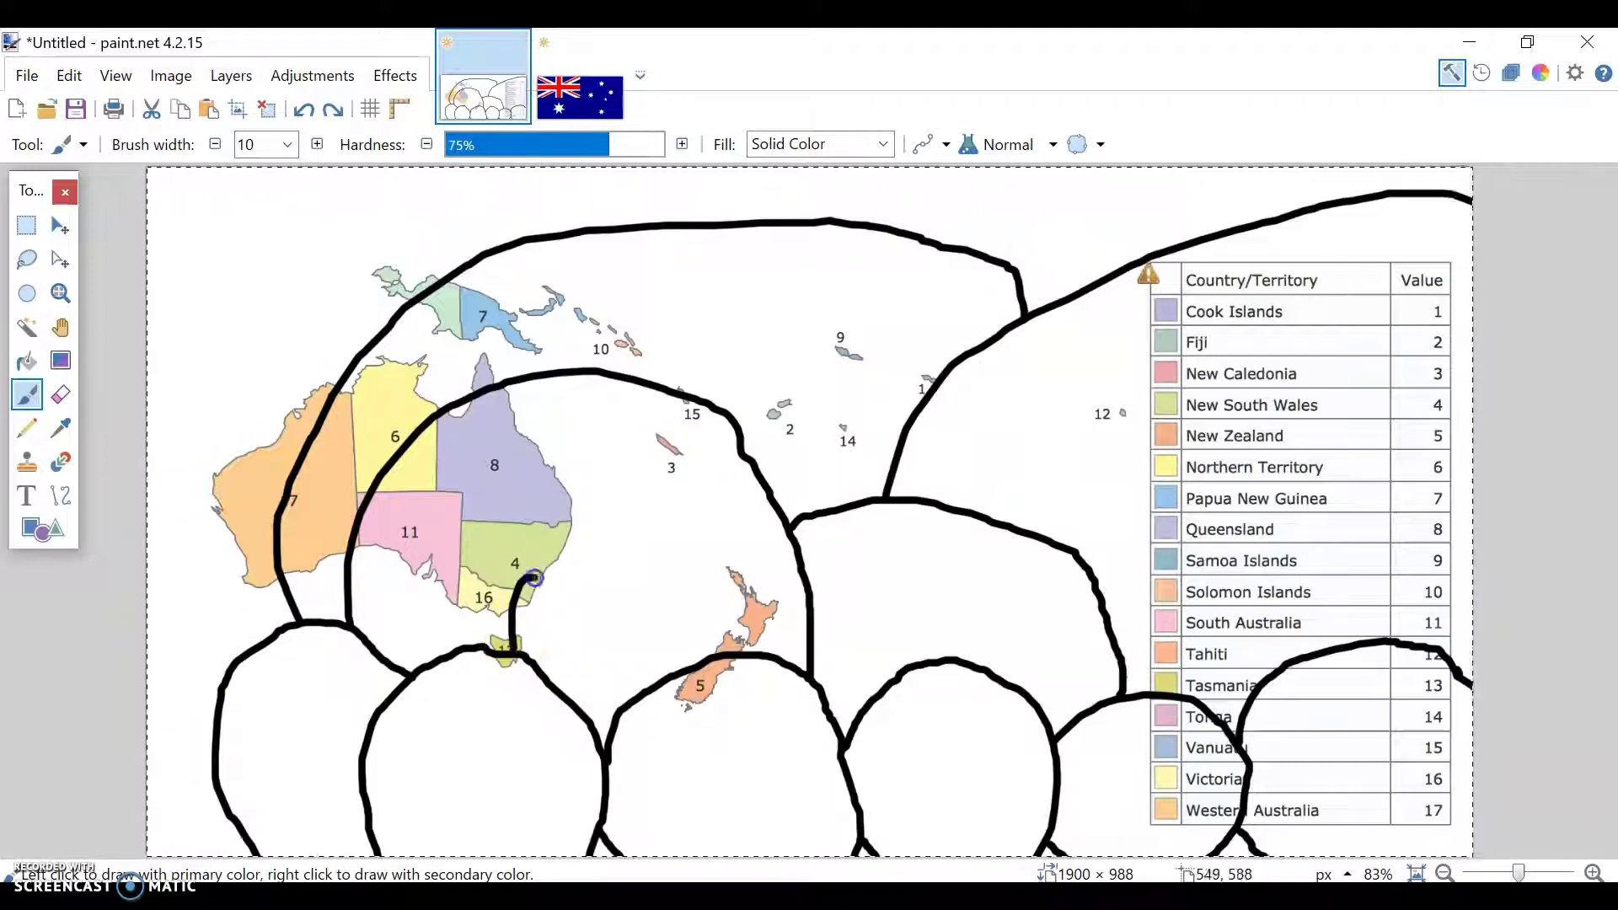
key(ctrl+z)
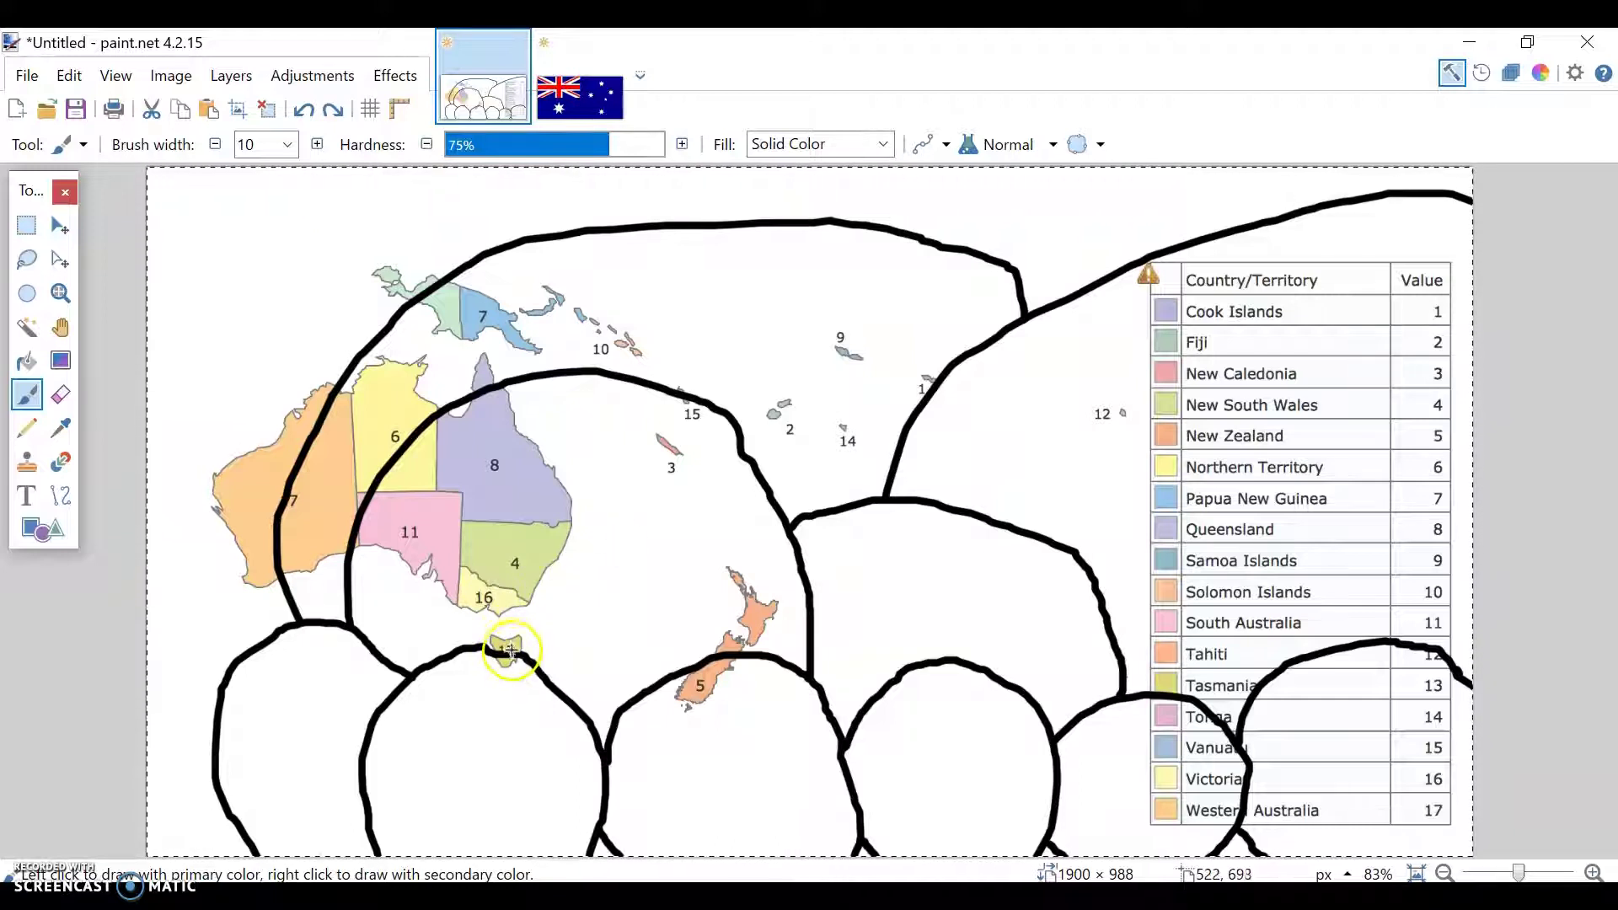
mouse_move(505, 655)
mouse_down()
mouse_move(543, 500)
mouse_move(732, 570)
mouse_up()
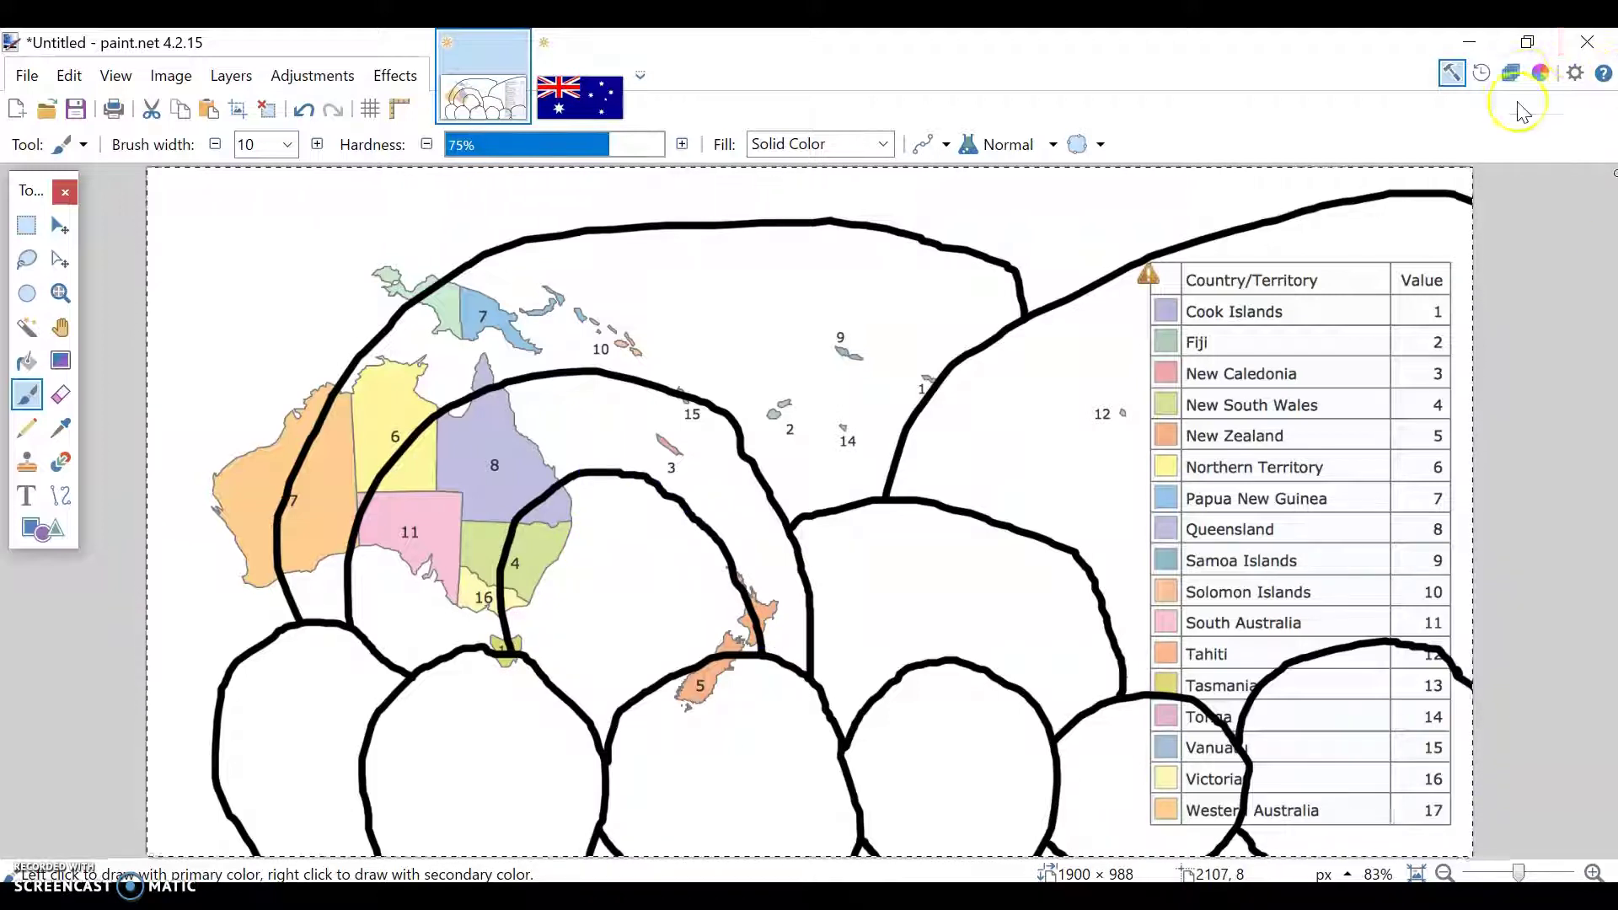
click(1511, 71)
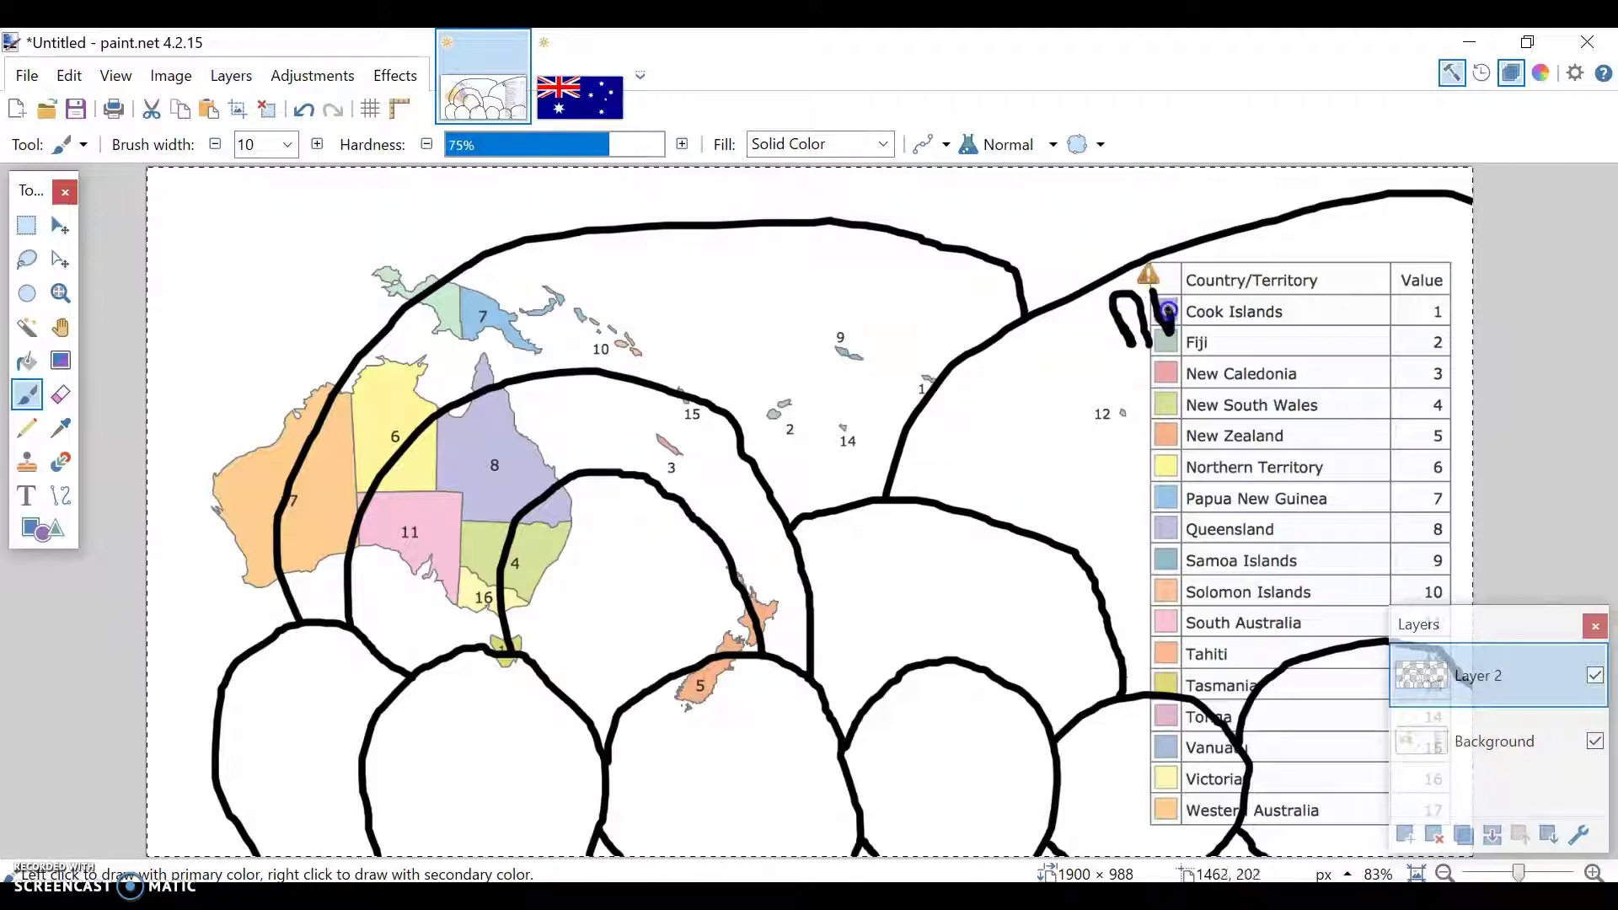
Draw eye strokes on the balls beside the table's top rows and above label 10.
key(ctrl+z)
key(ctrl+z)
key(ctrl+z)
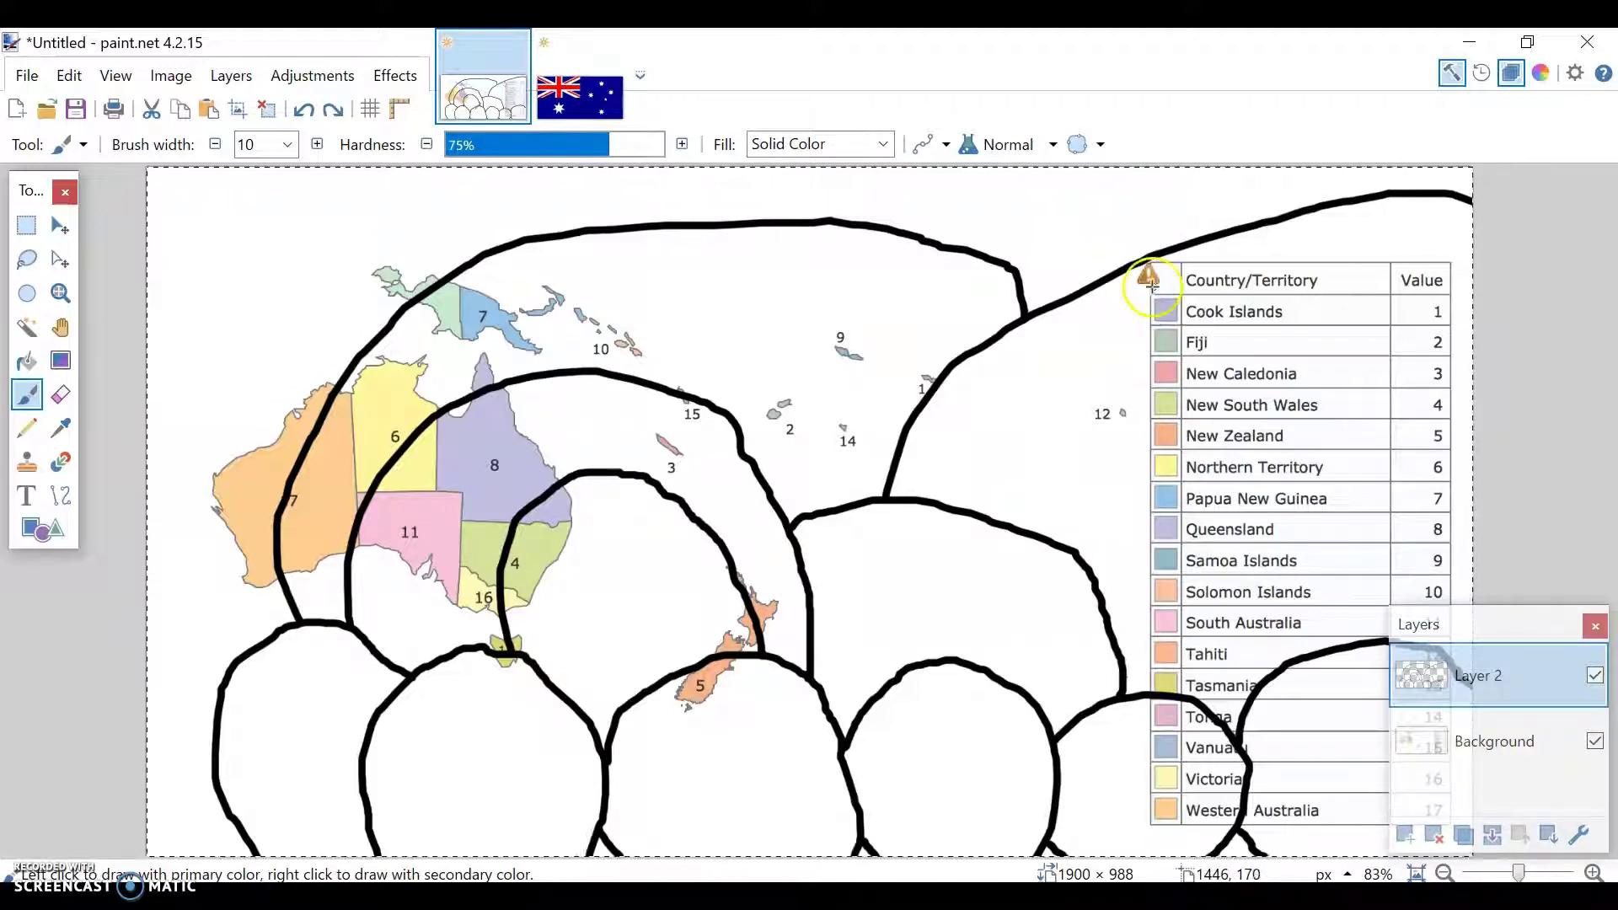
drag(1100, 284, 1162, 406)
key(ctrl+z)
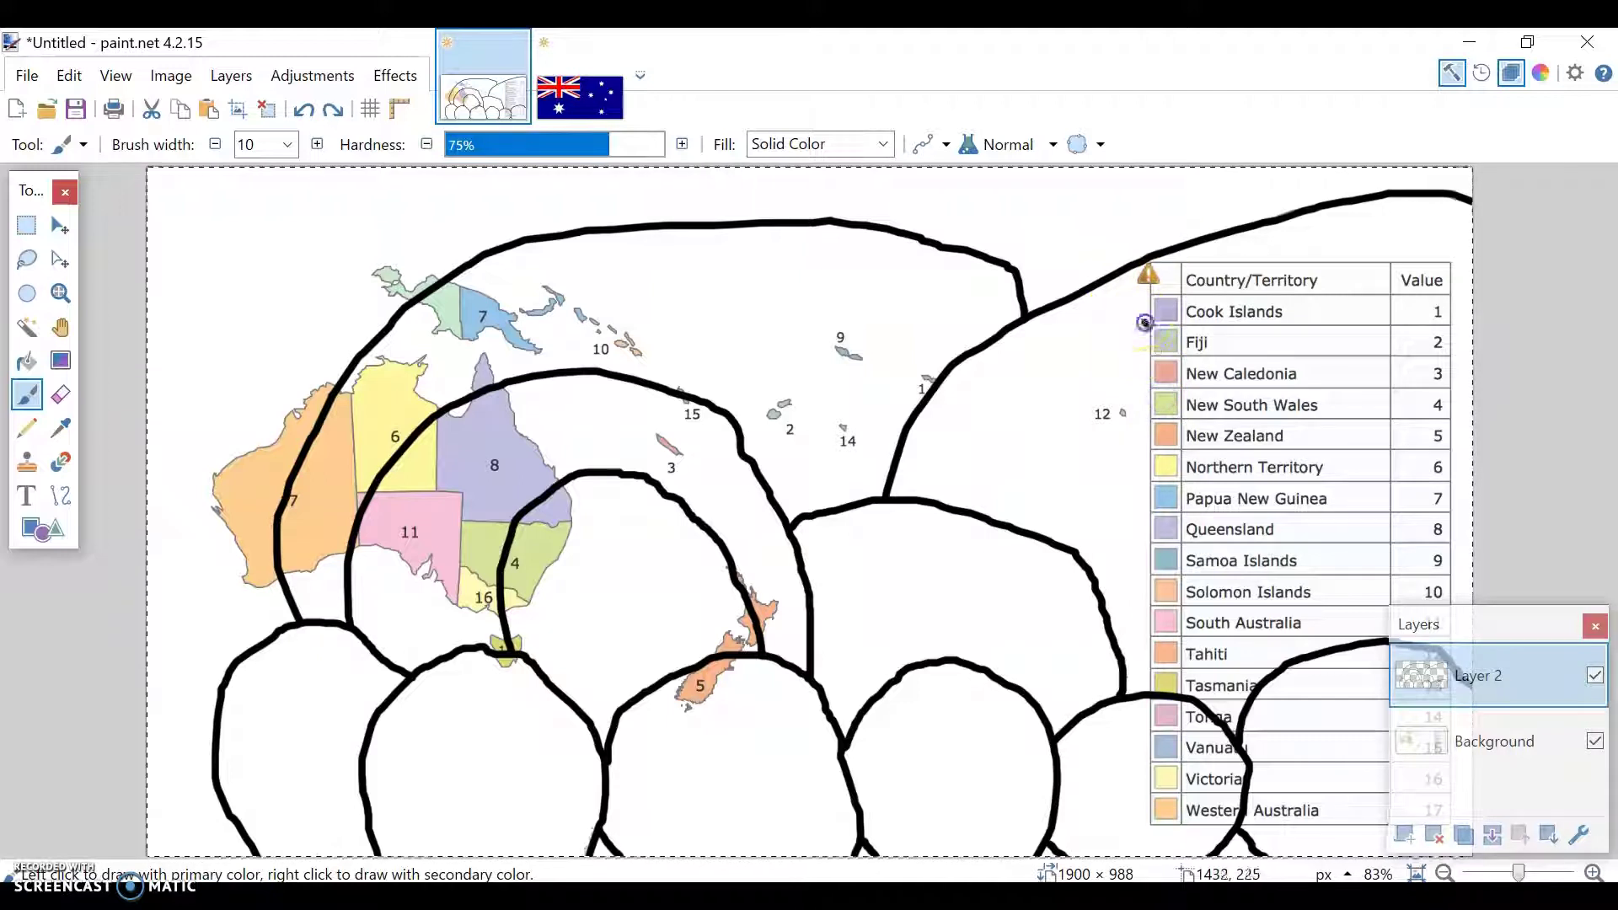
drag(1144, 323, 1190, 425)
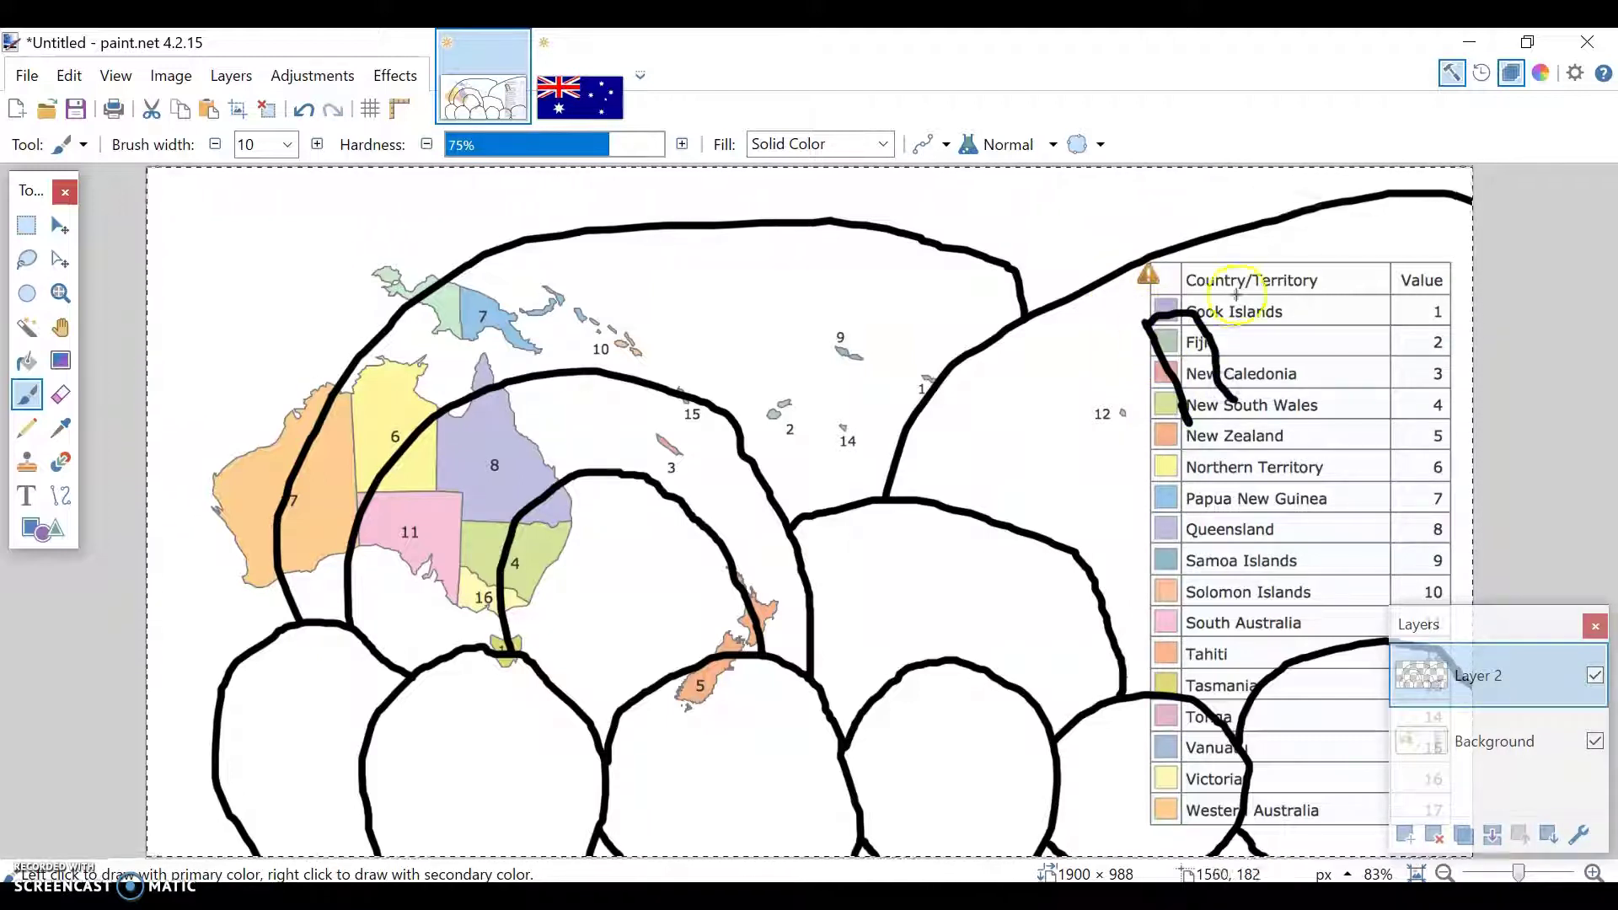
drag(1235, 310, 1277, 404)
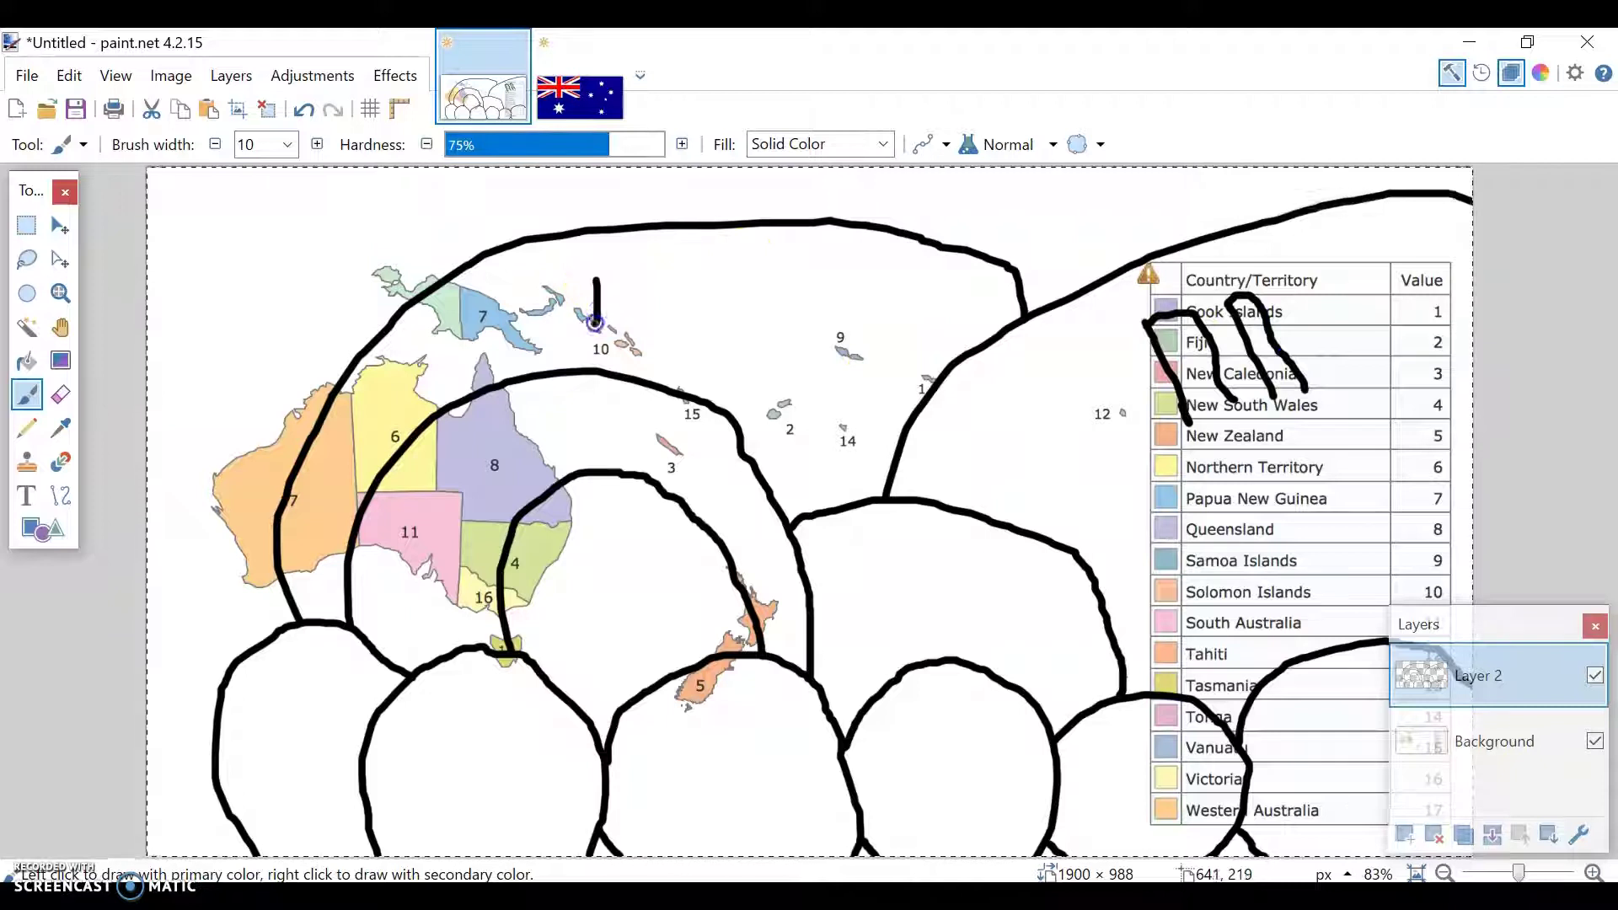
drag(641, 272, 645, 331)
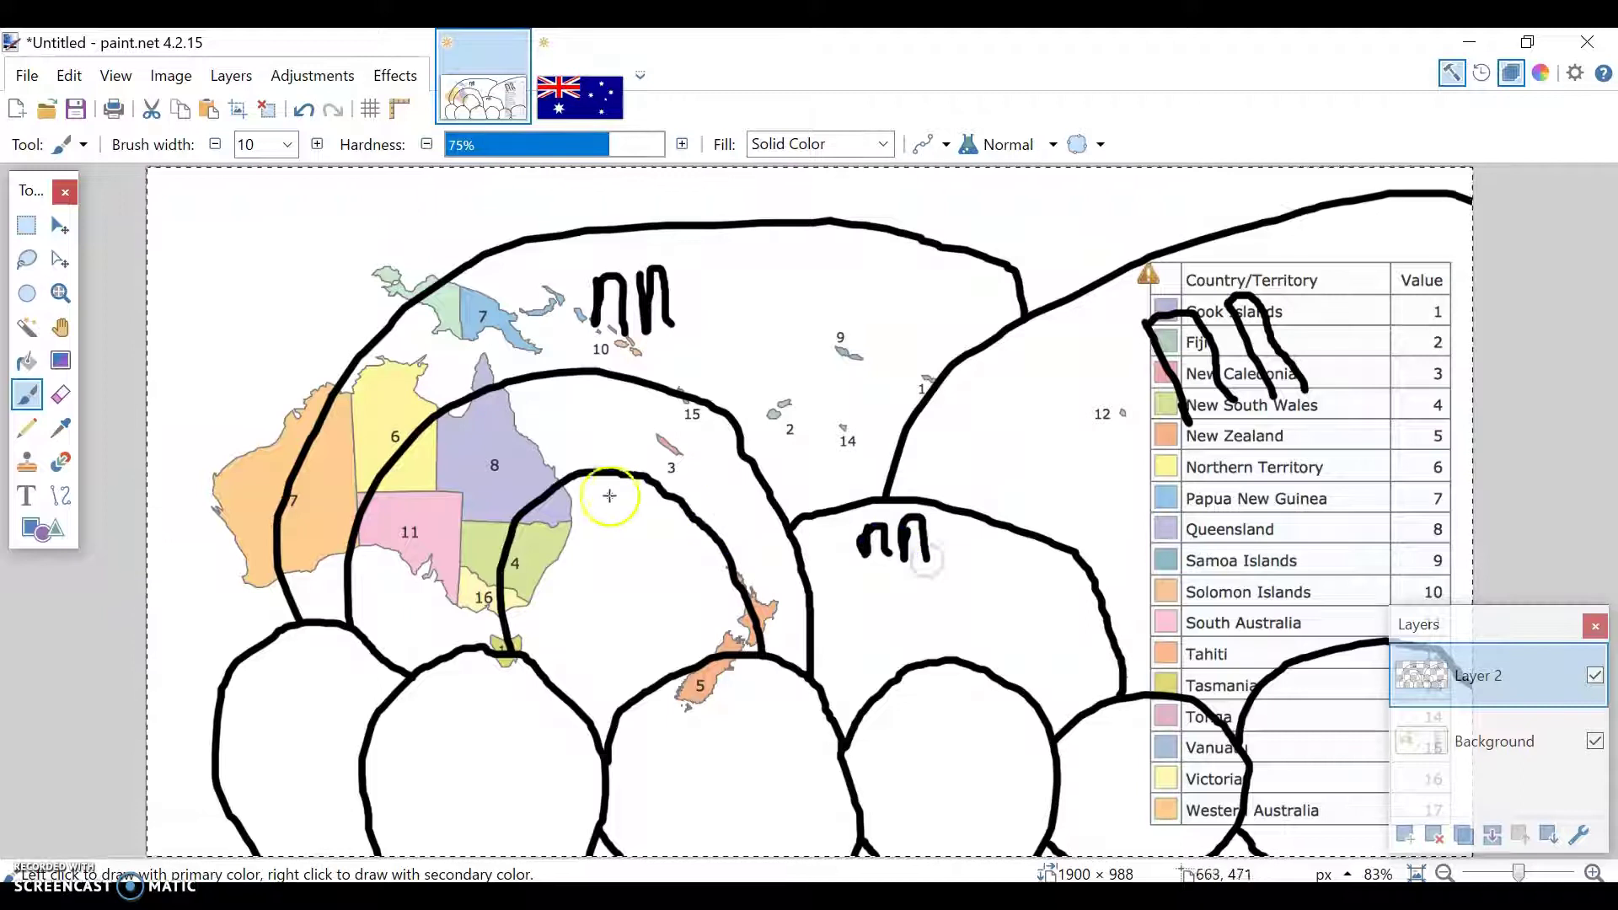
Draw eyes on the Queensland ball and the bottom-left ball, undoing misdrawn strokes.
drag(501, 400, 501, 443)
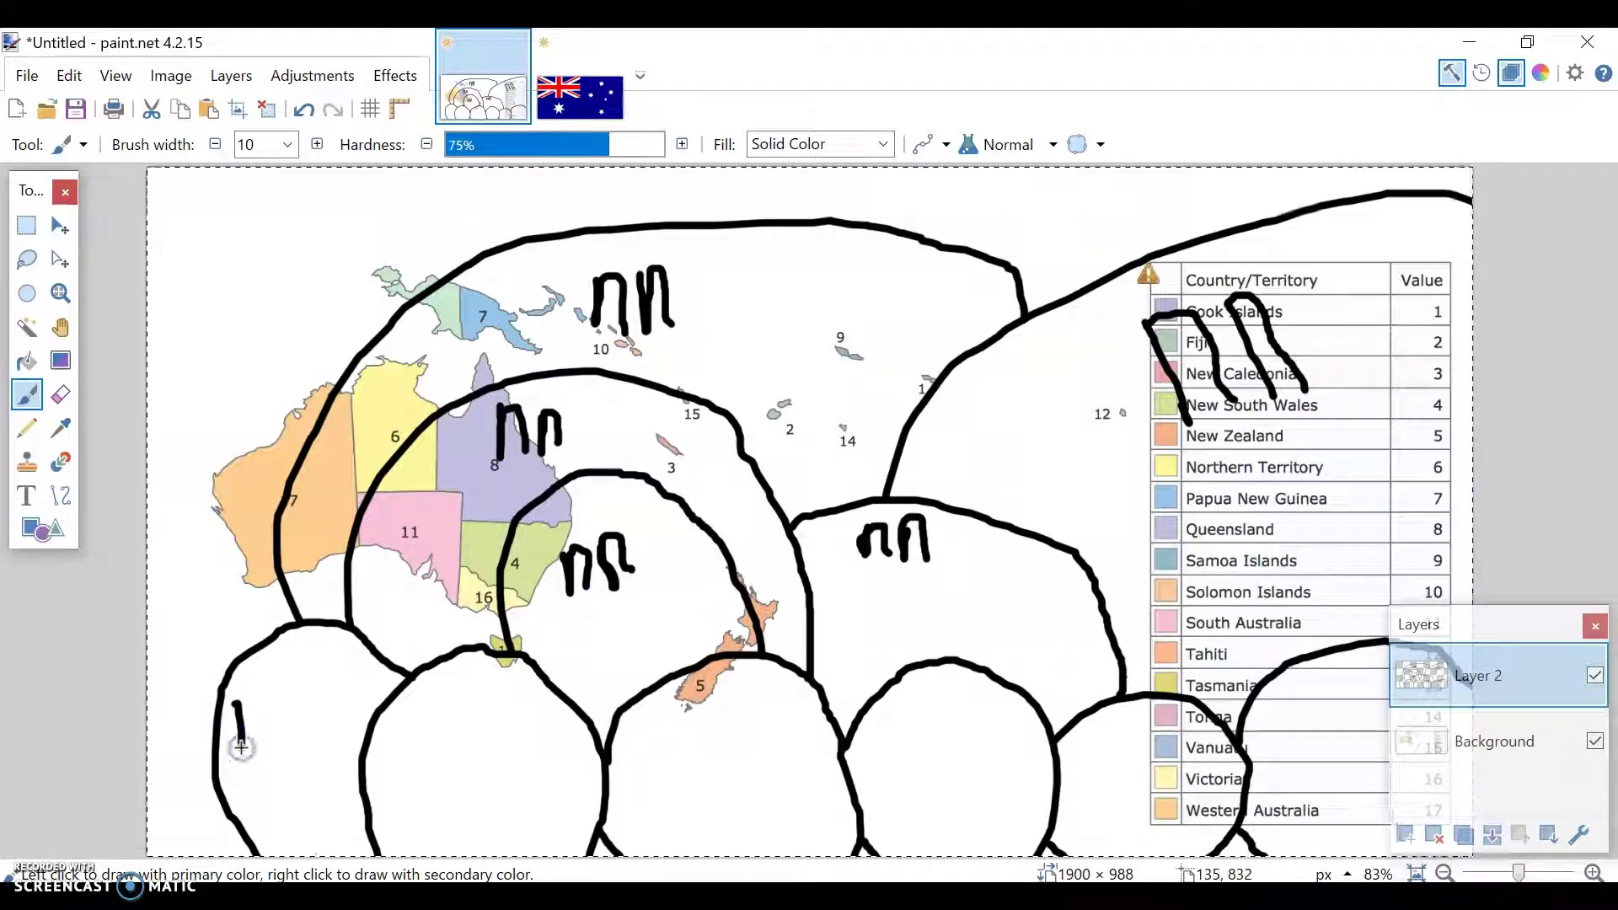
key(ctrl+z)
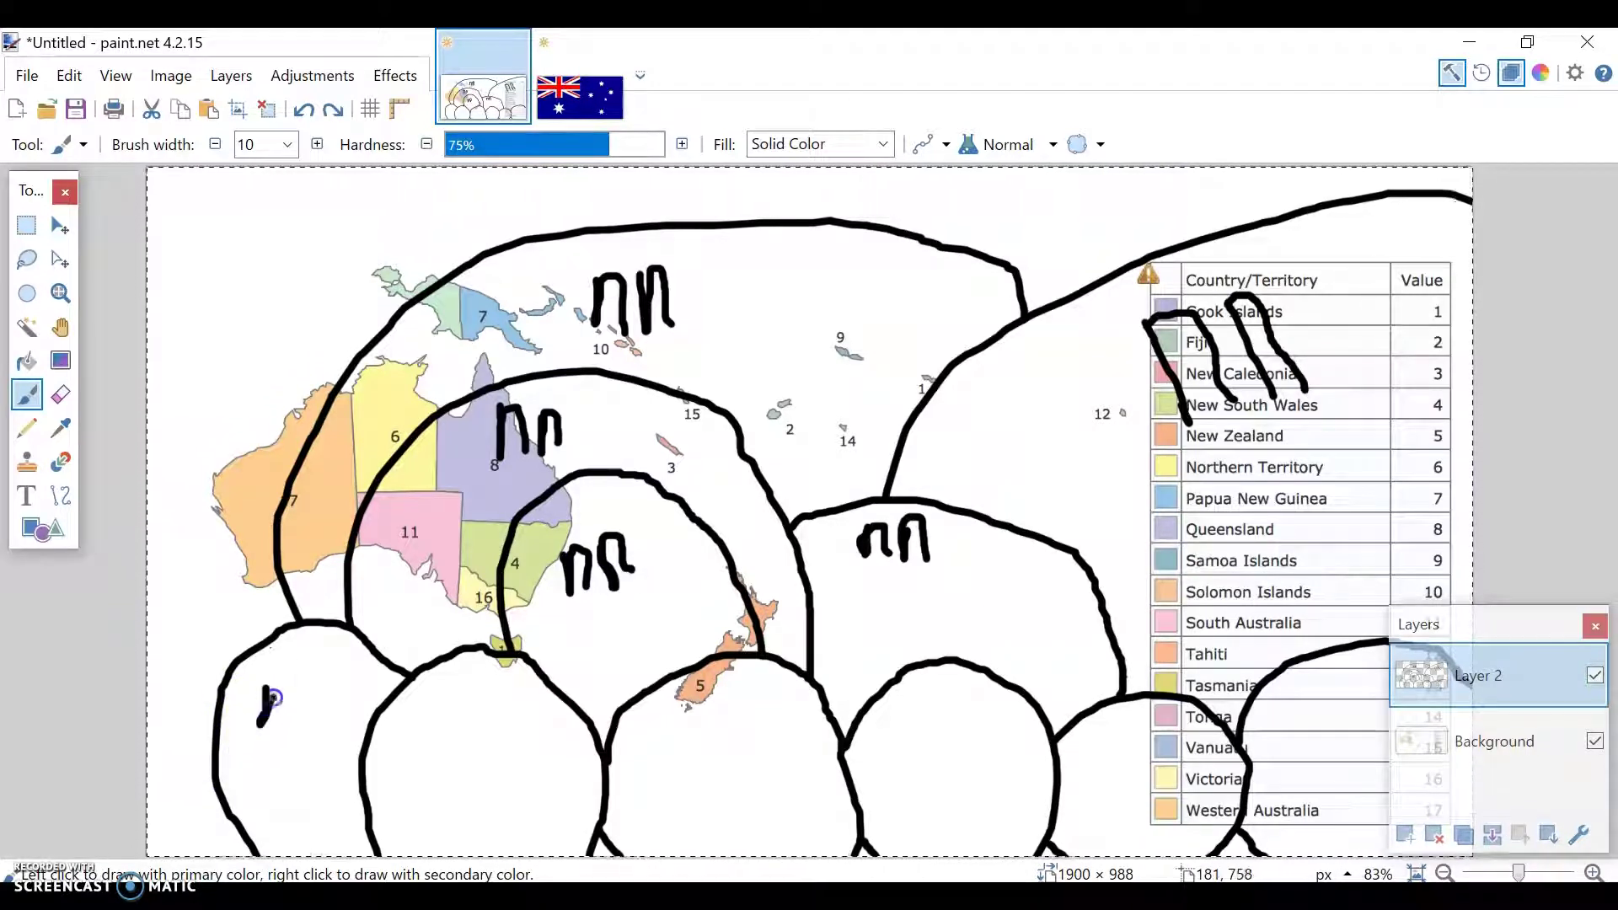
drag(271, 699, 302, 739)
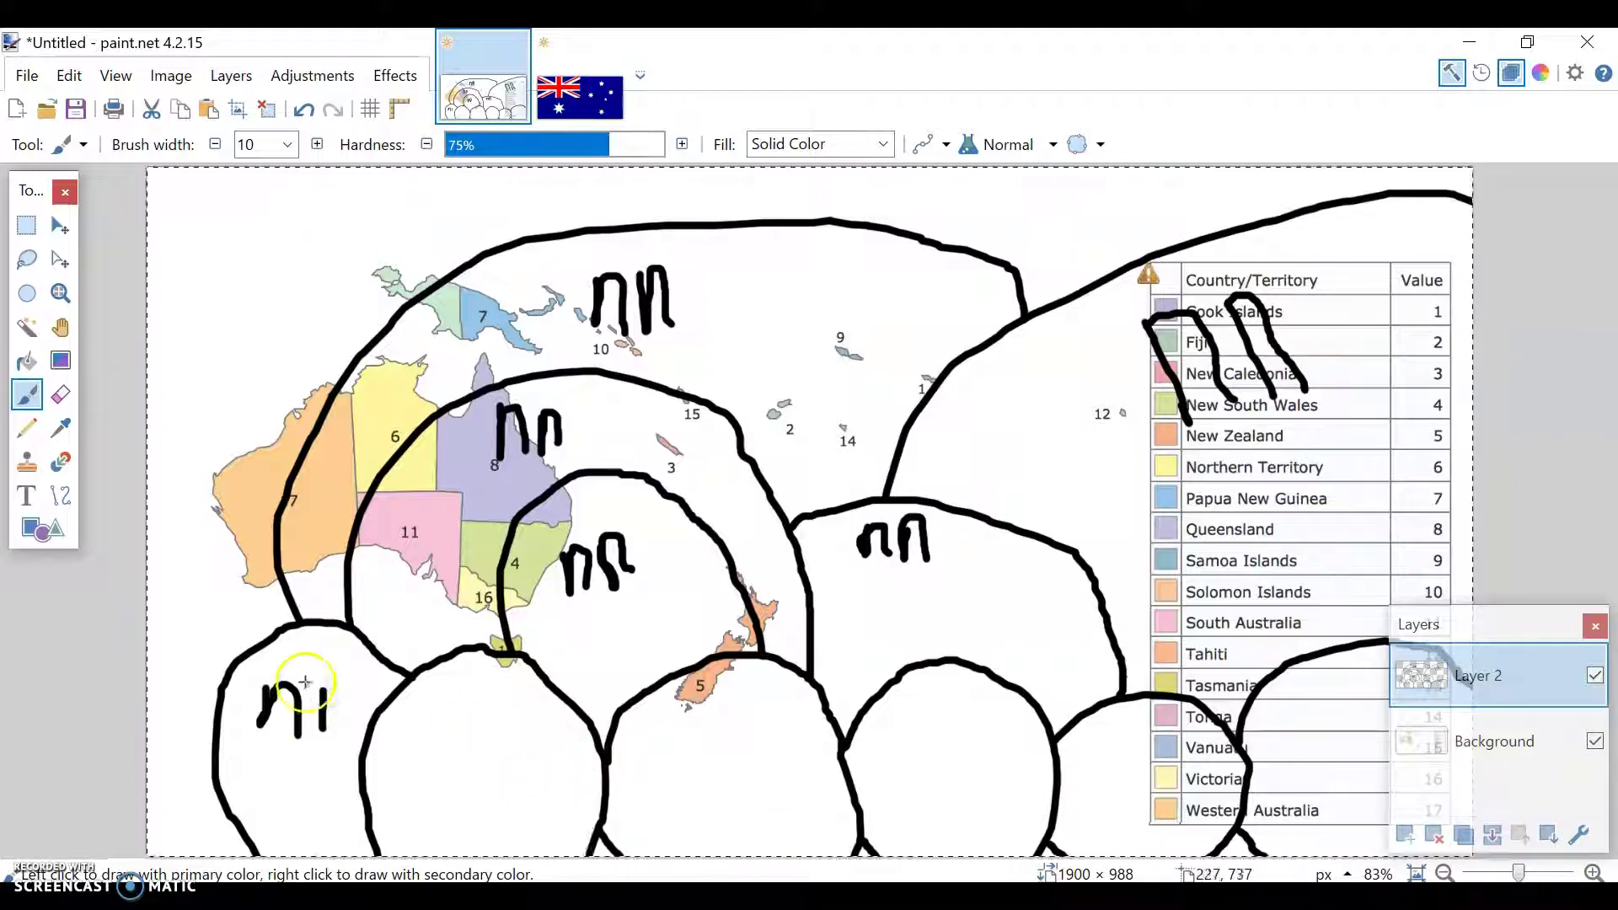
drag(327, 703, 328, 684)
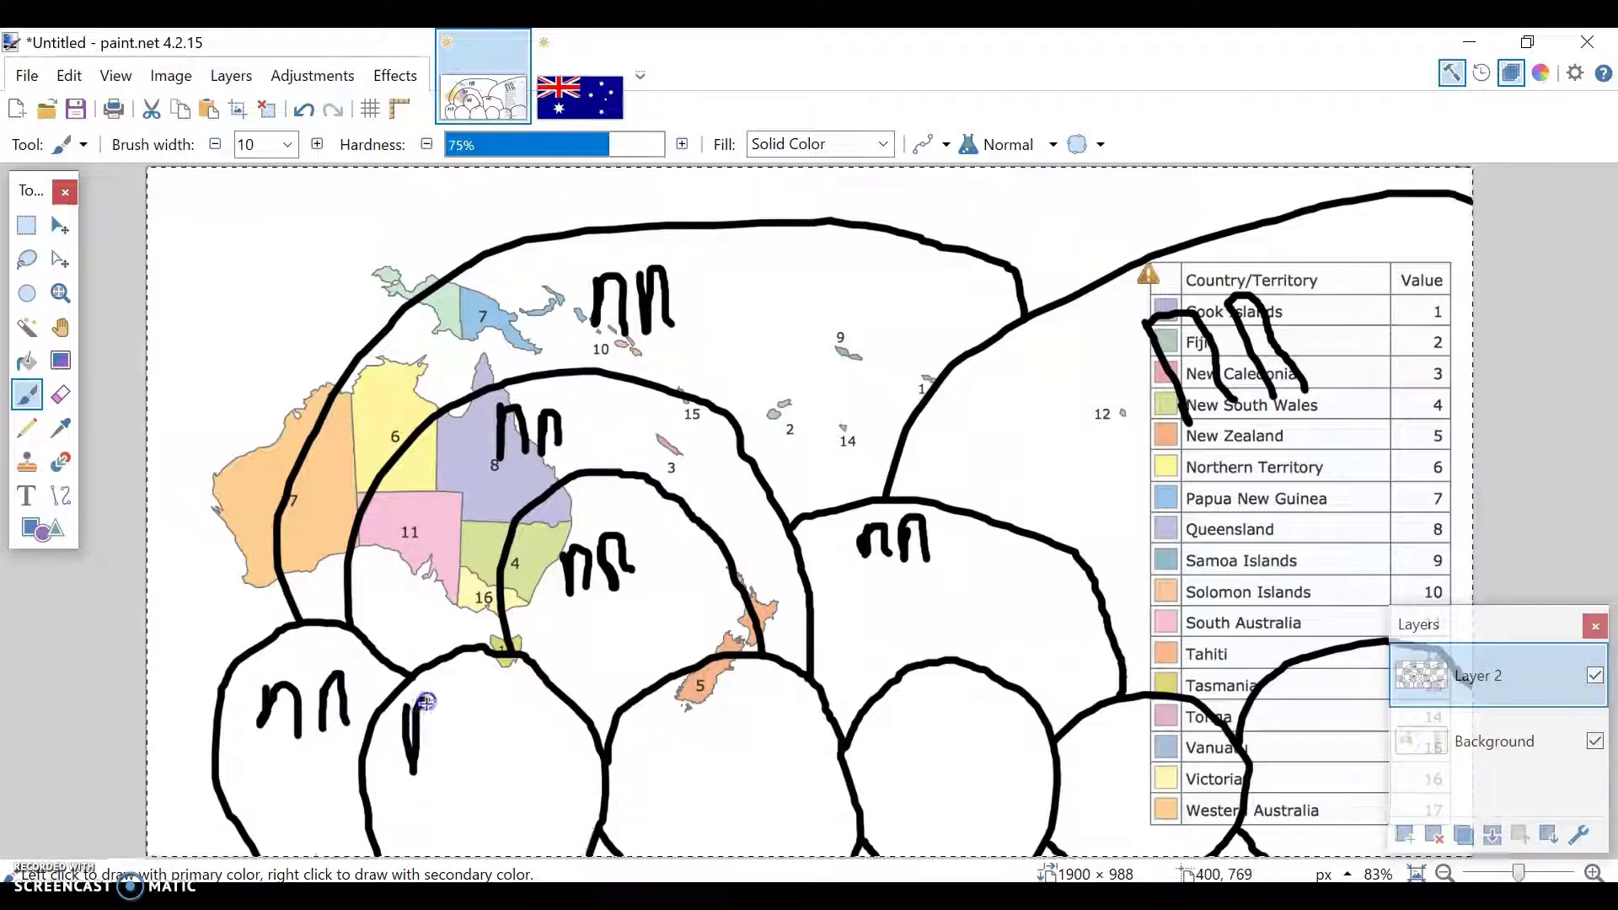
key(ctrl+z)
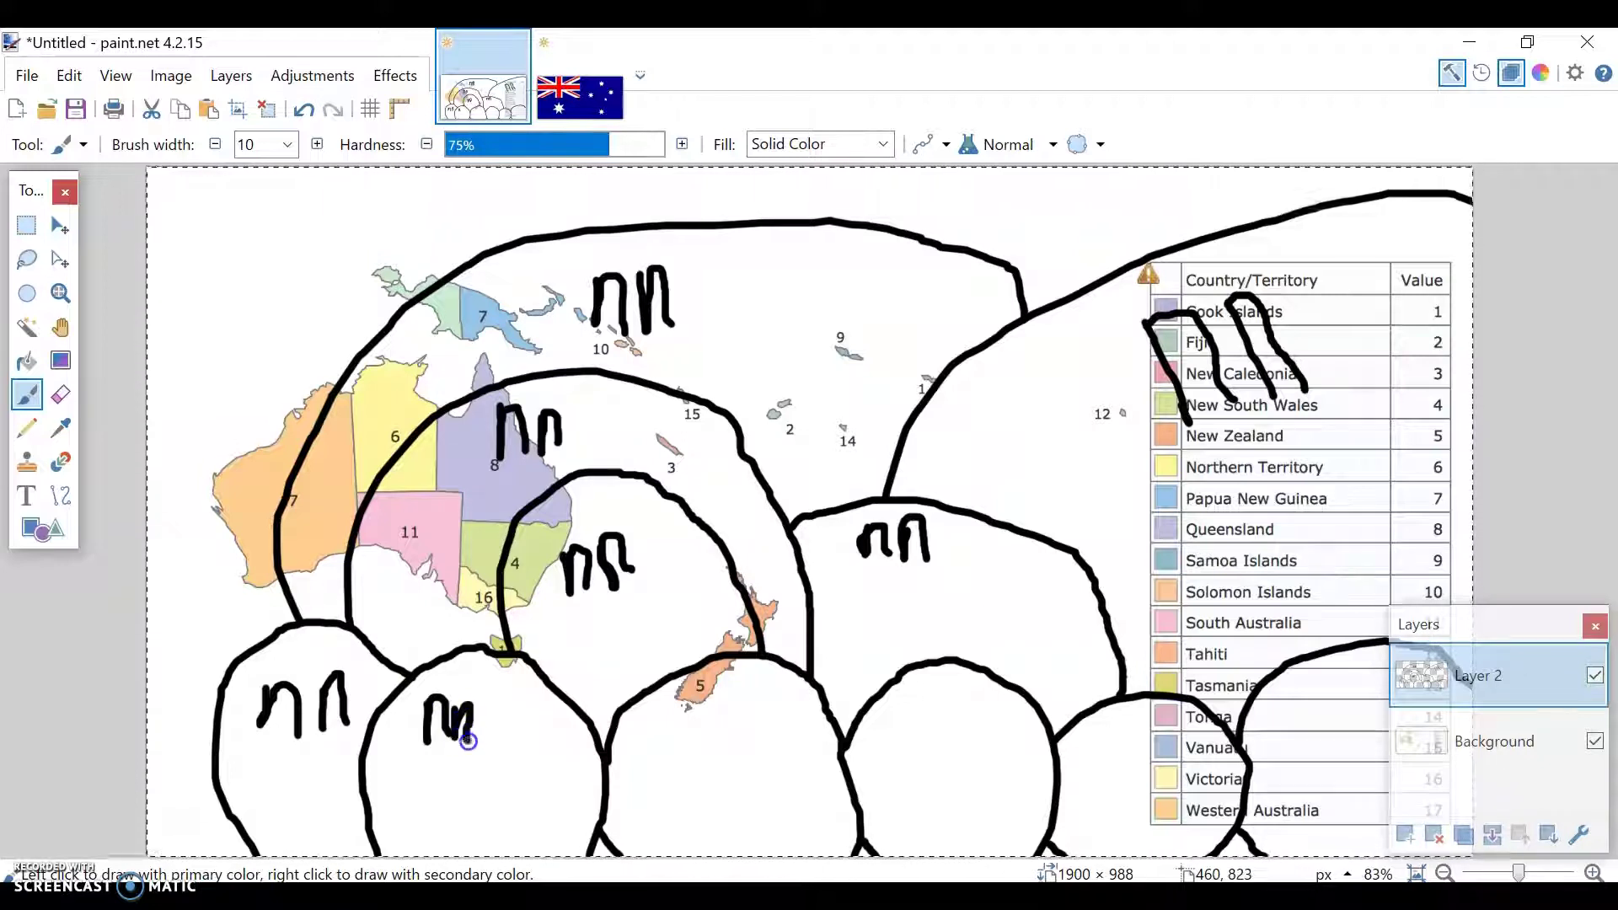
key(ctrl+z)
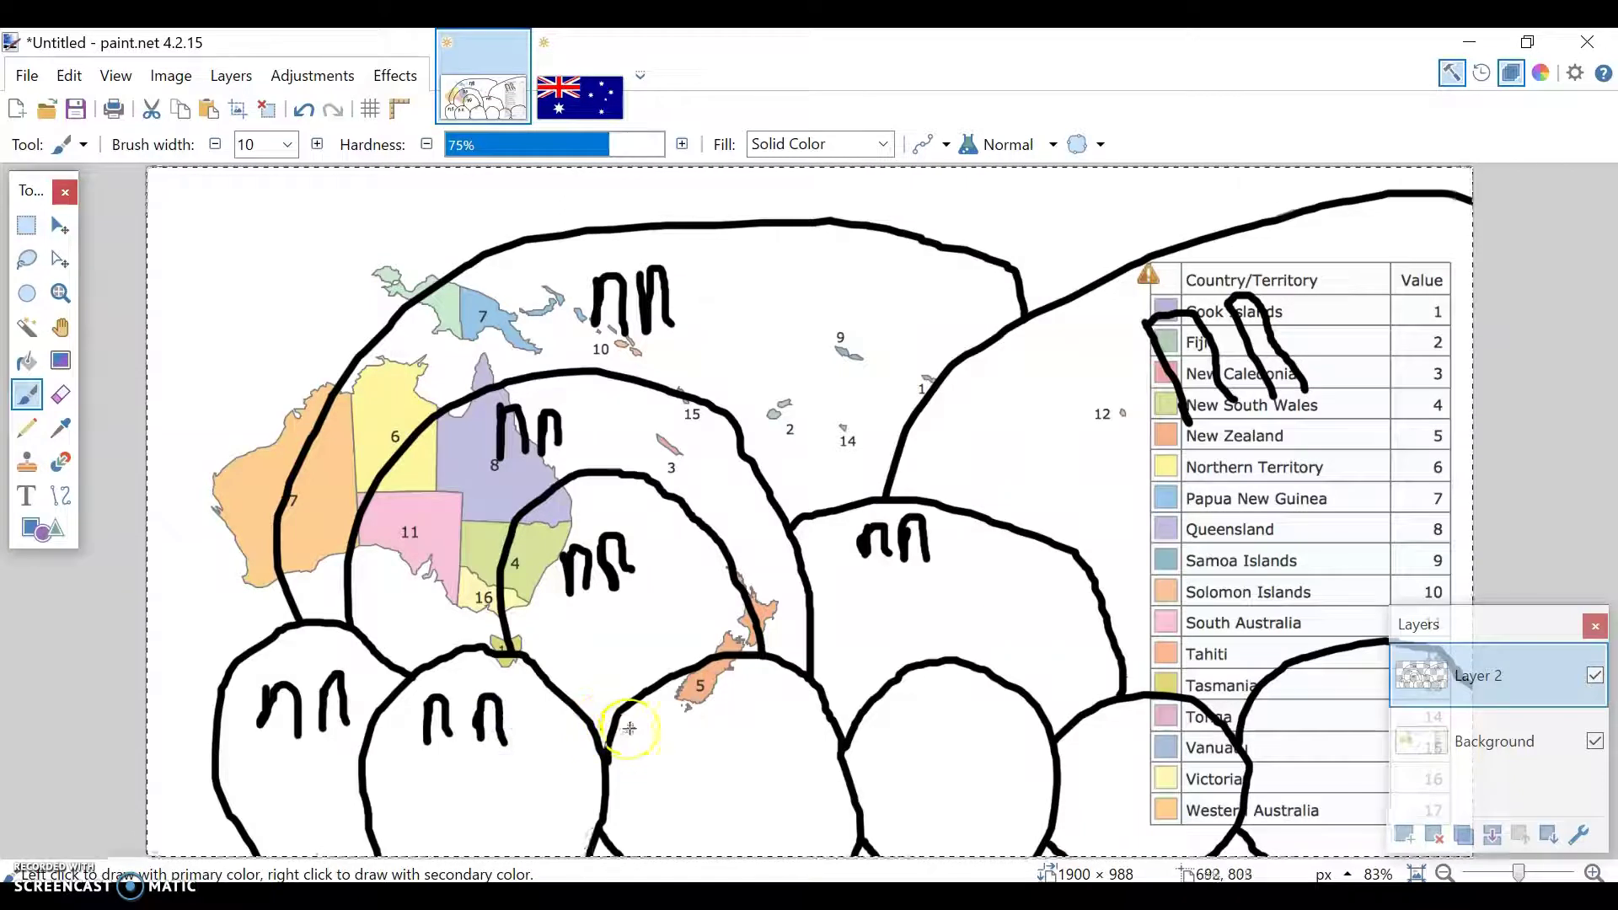
Draw eyes on the bottom middle, second-from-right and rightmost balls.
click(642, 736)
mouse_move(647, 749)
mouse_down()
mouse_move(666, 740)
mouse_move(668, 769)
mouse_up()
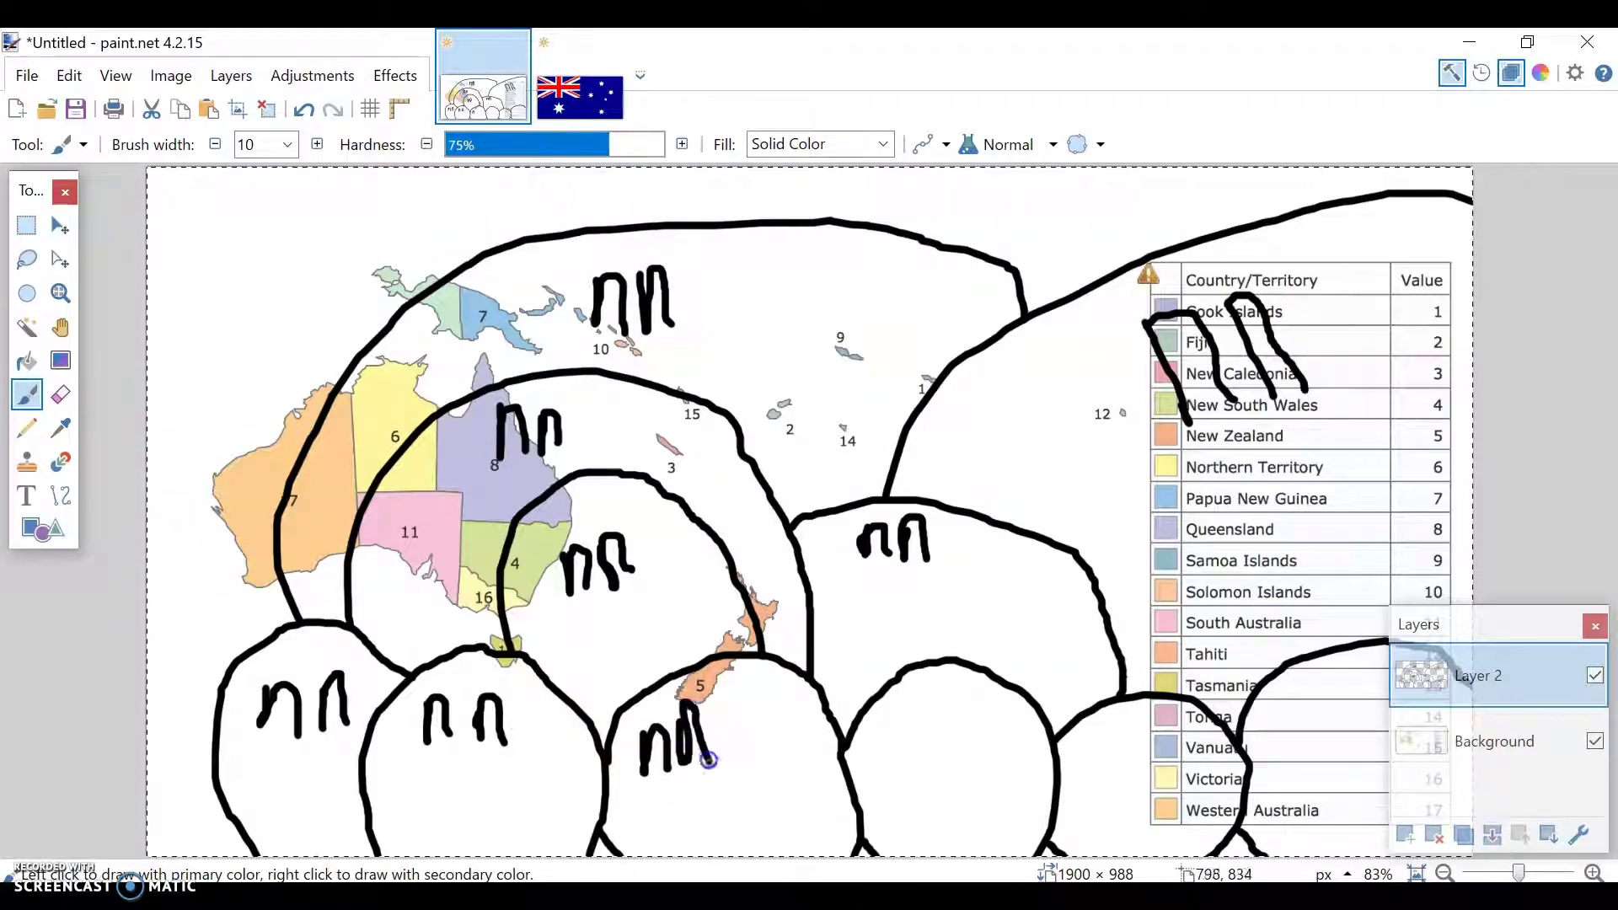
key(ctrl+z)
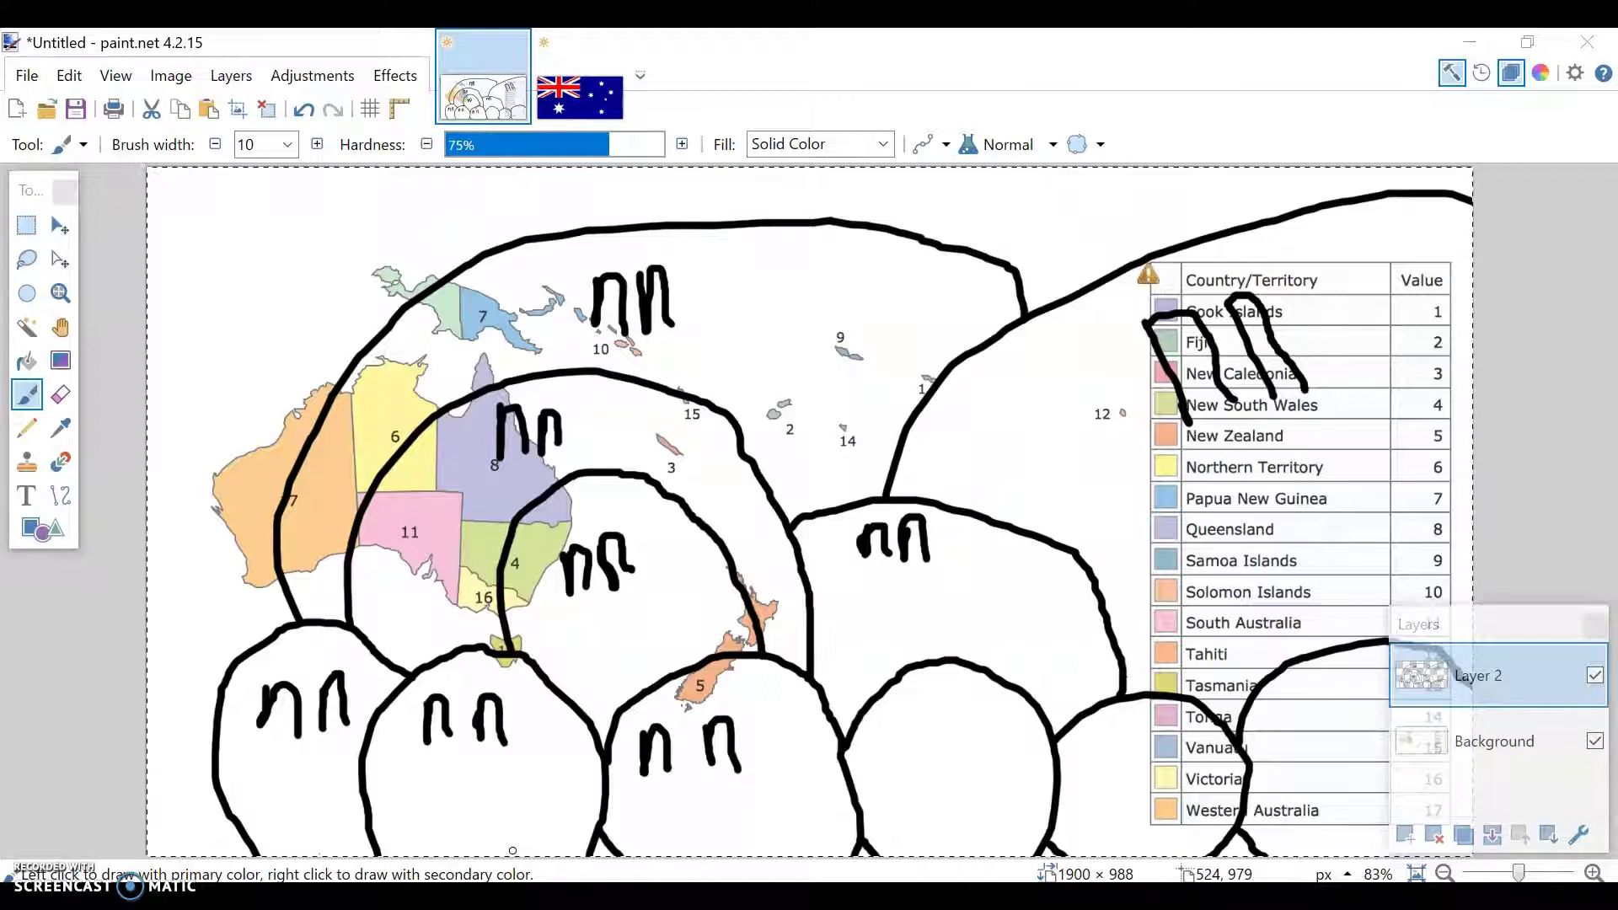
click(620, 845)
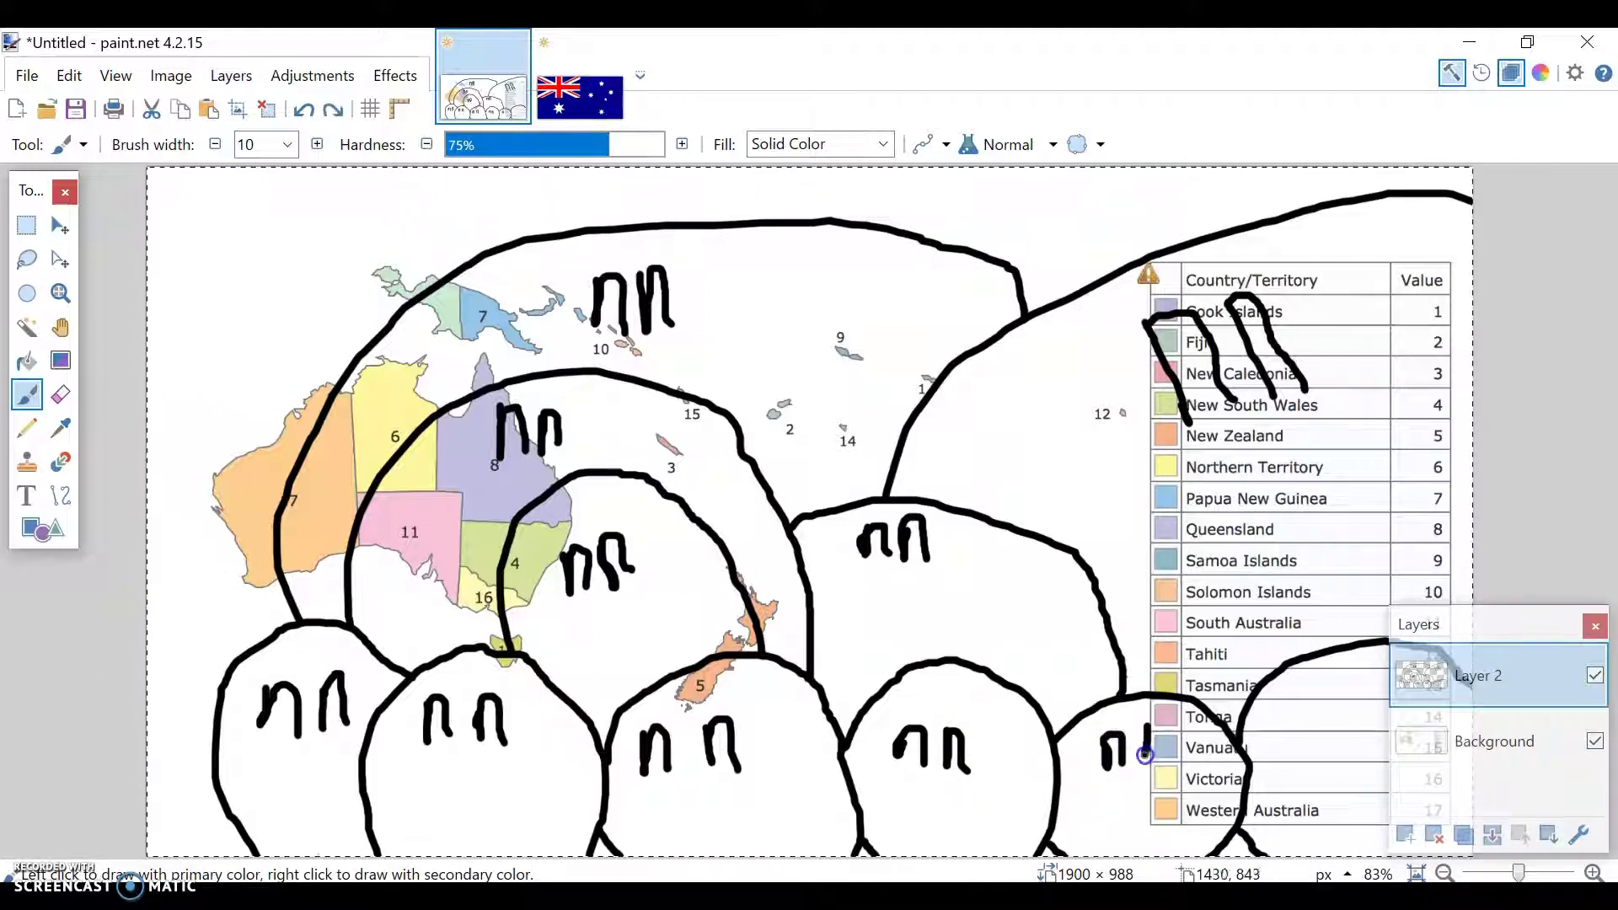
drag(1144, 754, 1151, 733)
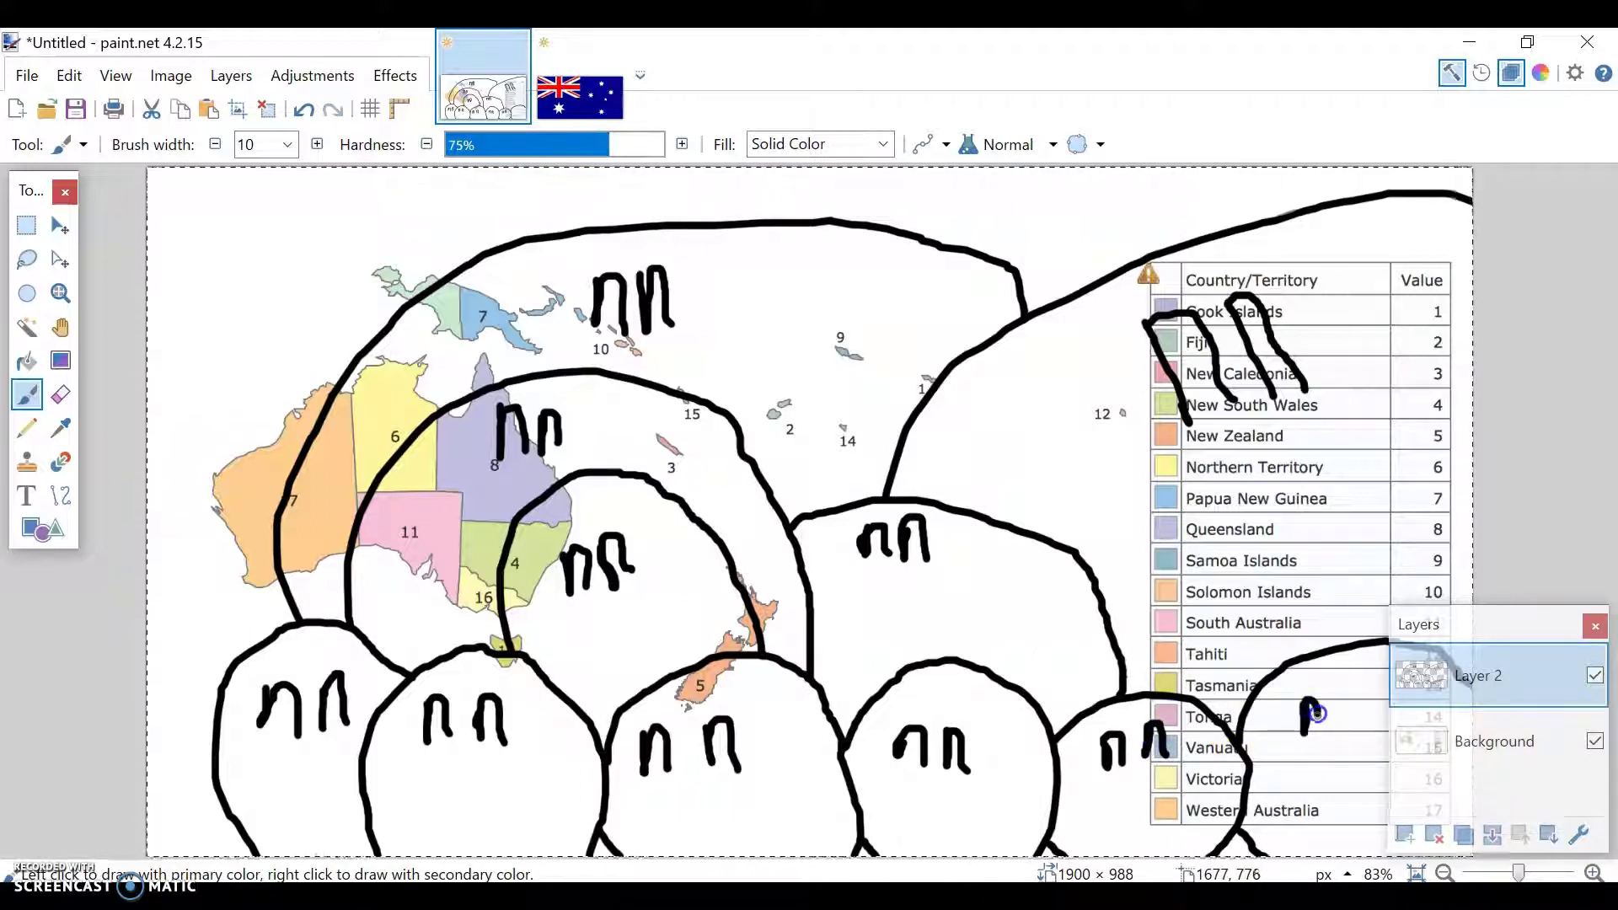
key(ctrl+z)
mouse_move(1314, 740)
mouse_down()
mouse_move(1315, 682)
mouse_move(1347, 696)
mouse_up()
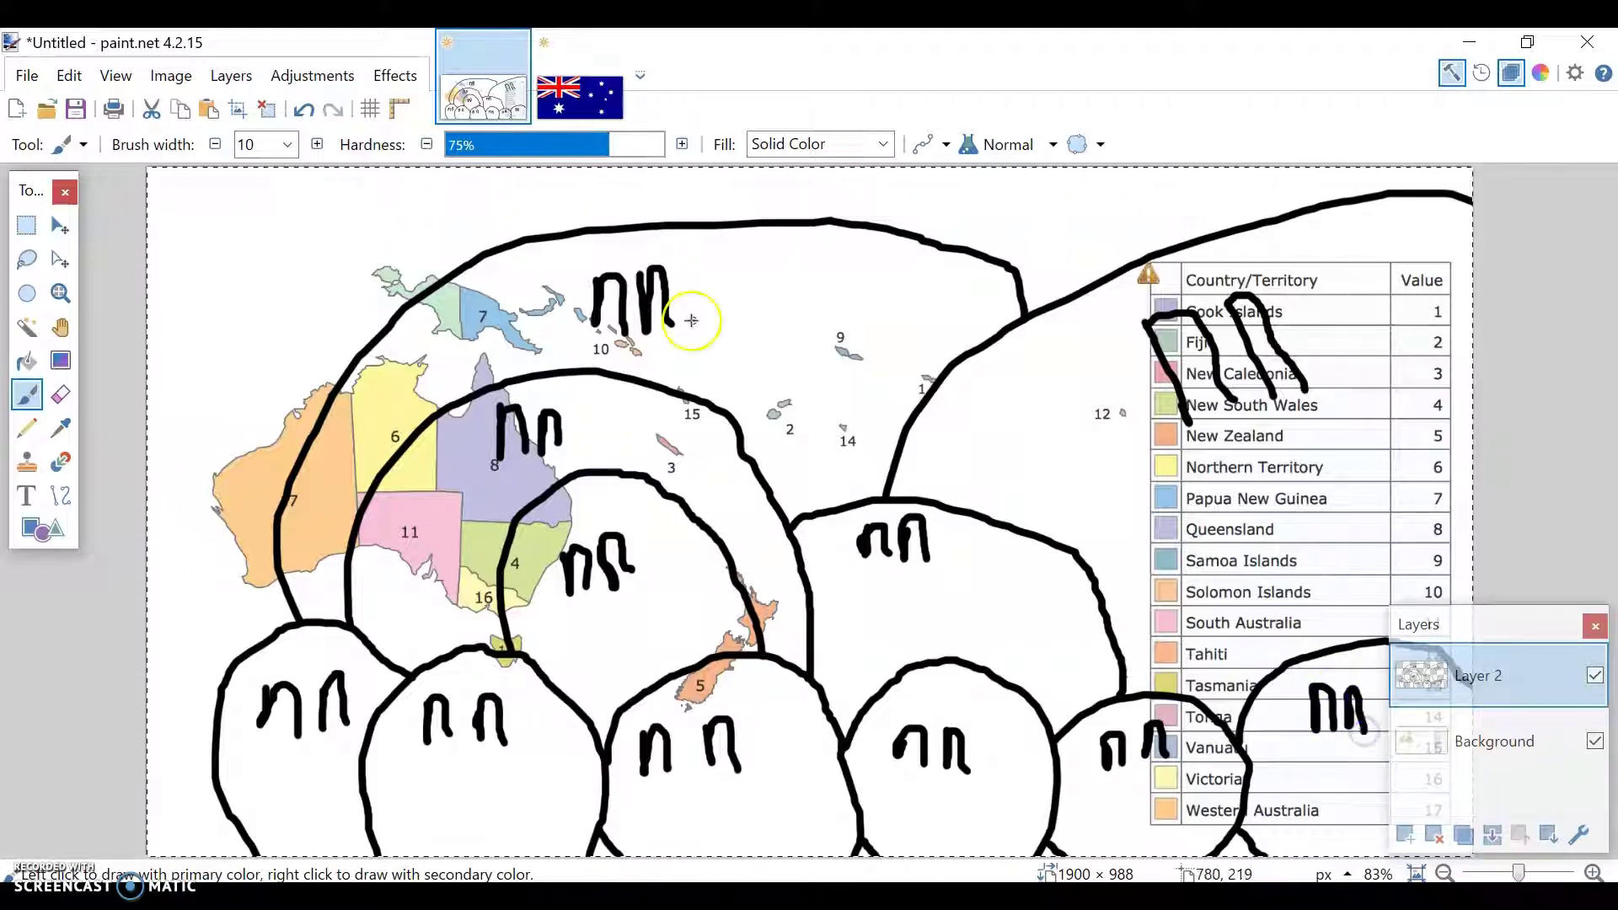
Sample blue from the Australian flag and bucket-fill the big right-hand ball.
click(60, 429)
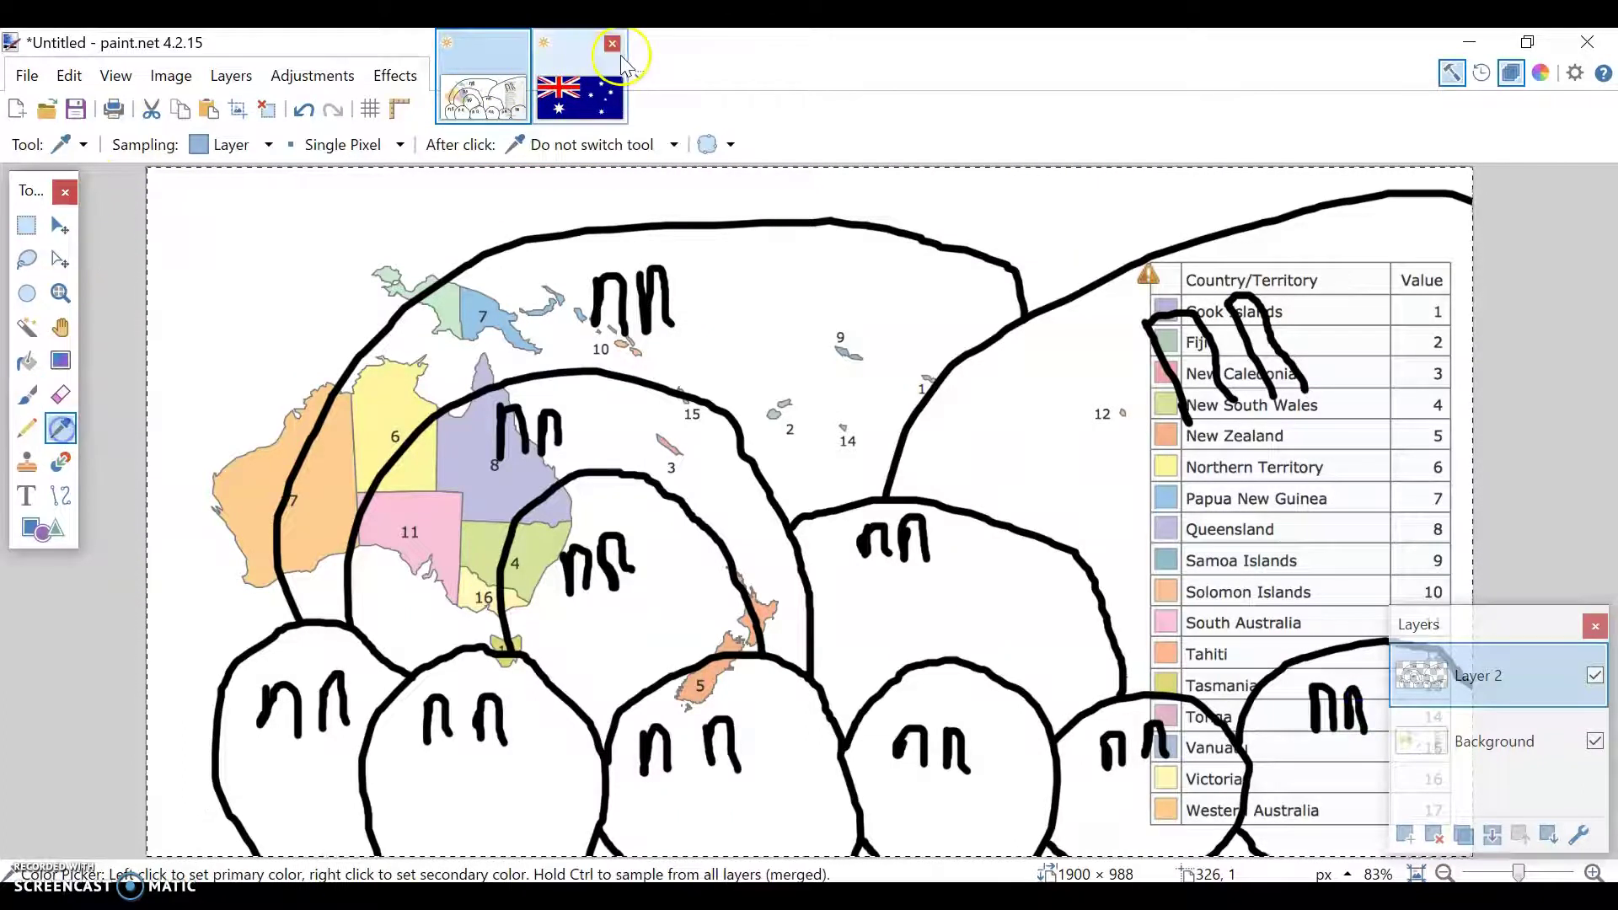
click(578, 96)
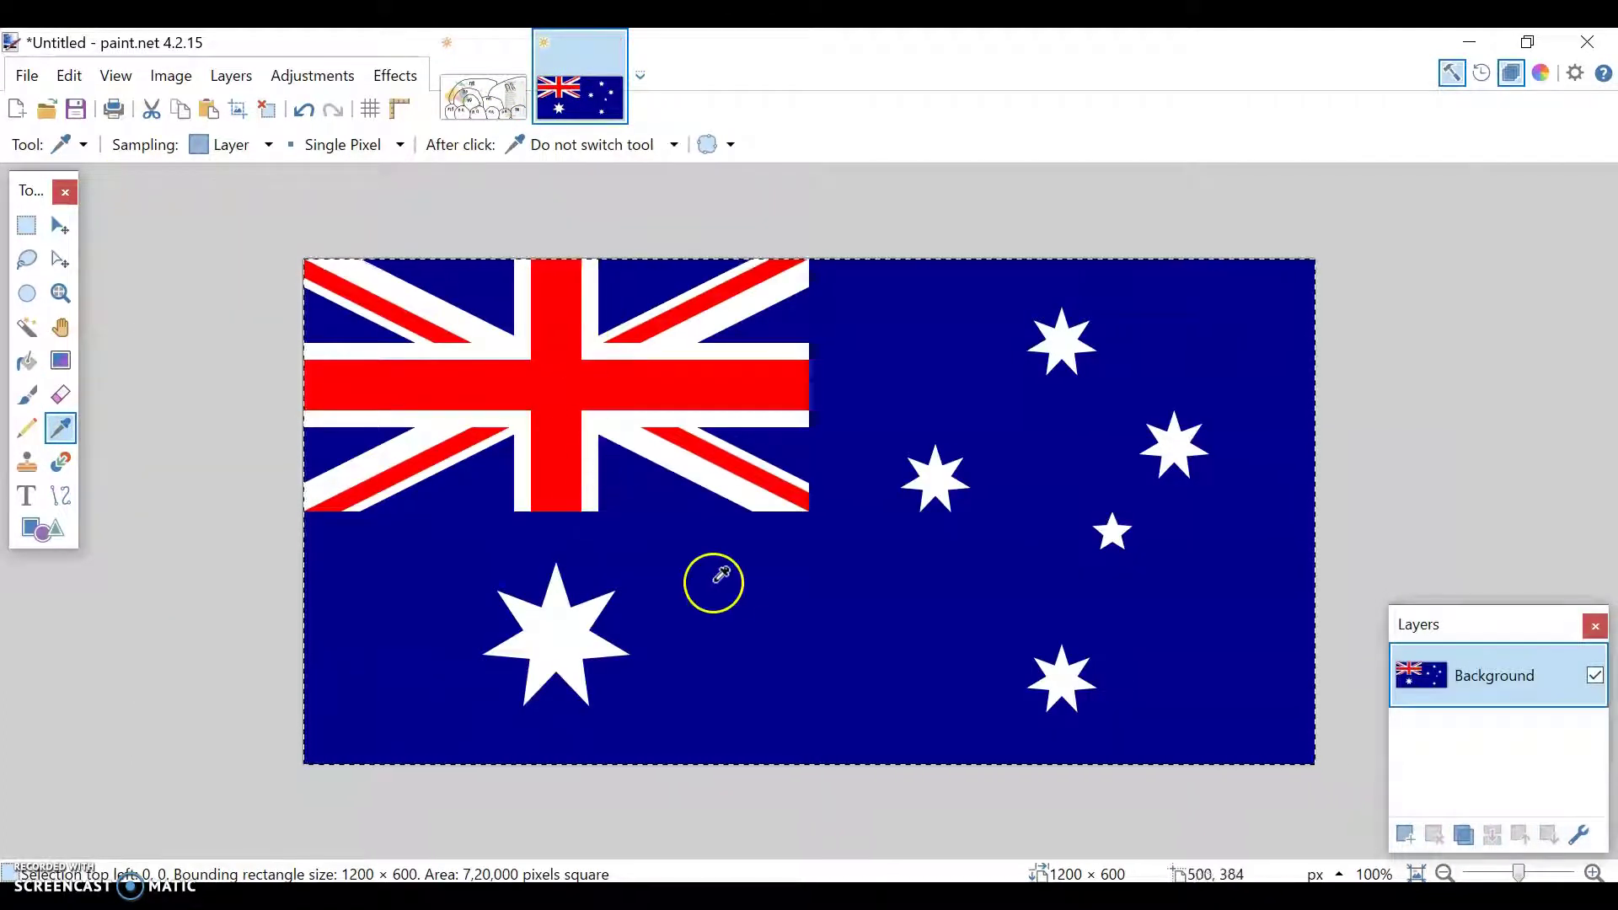
click(483, 95)
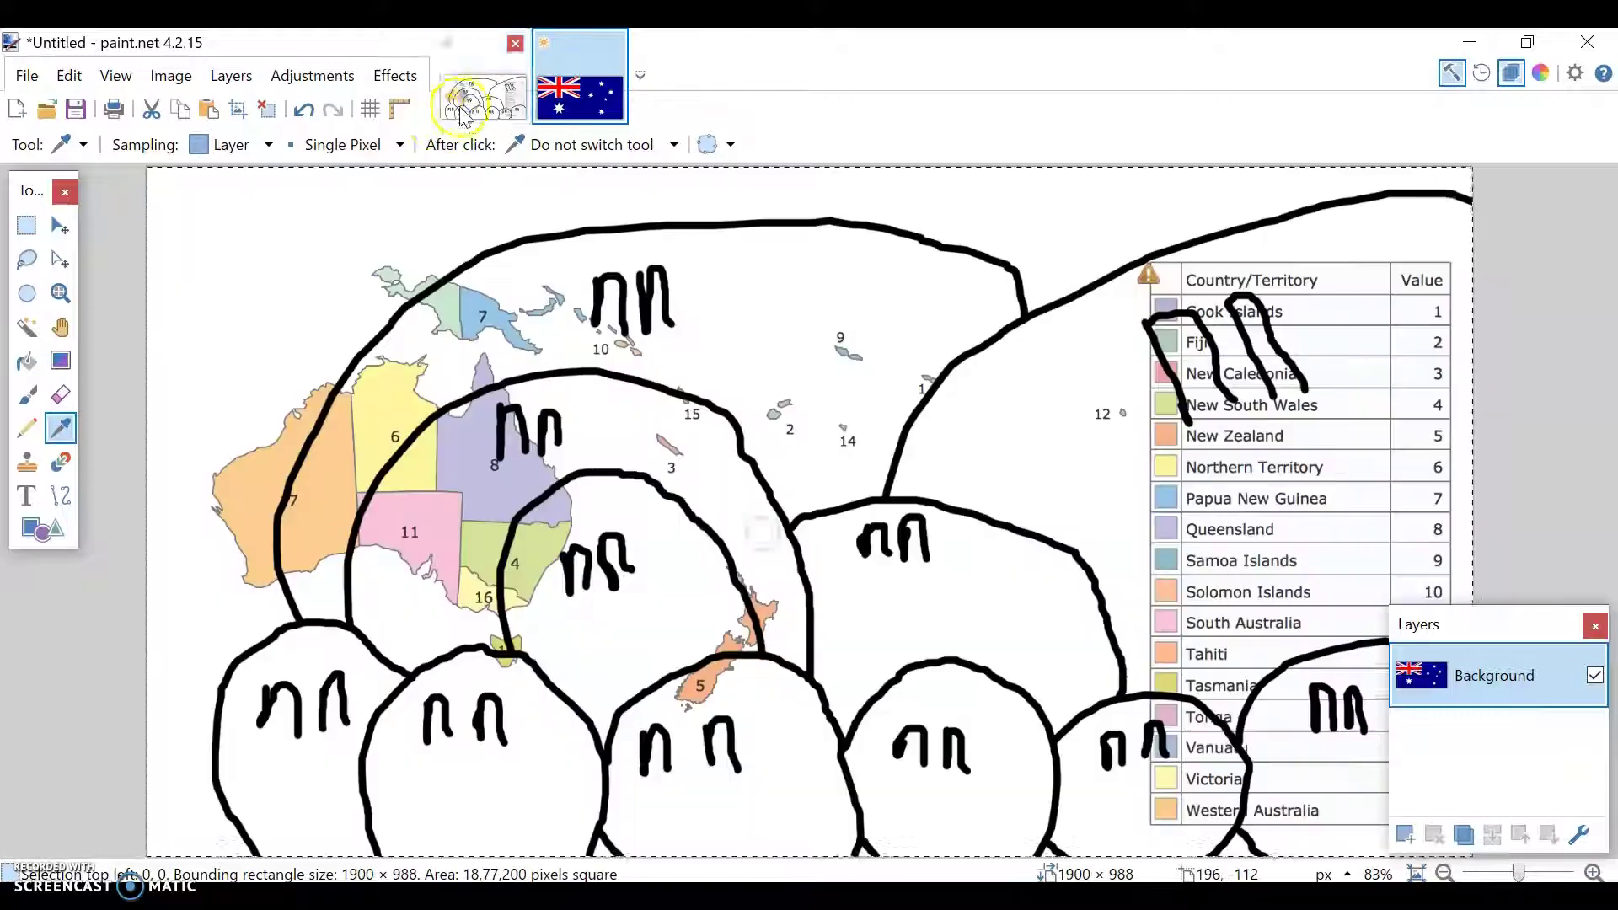
key(ctrl+shift+n)
key(f)
click(1102, 440)
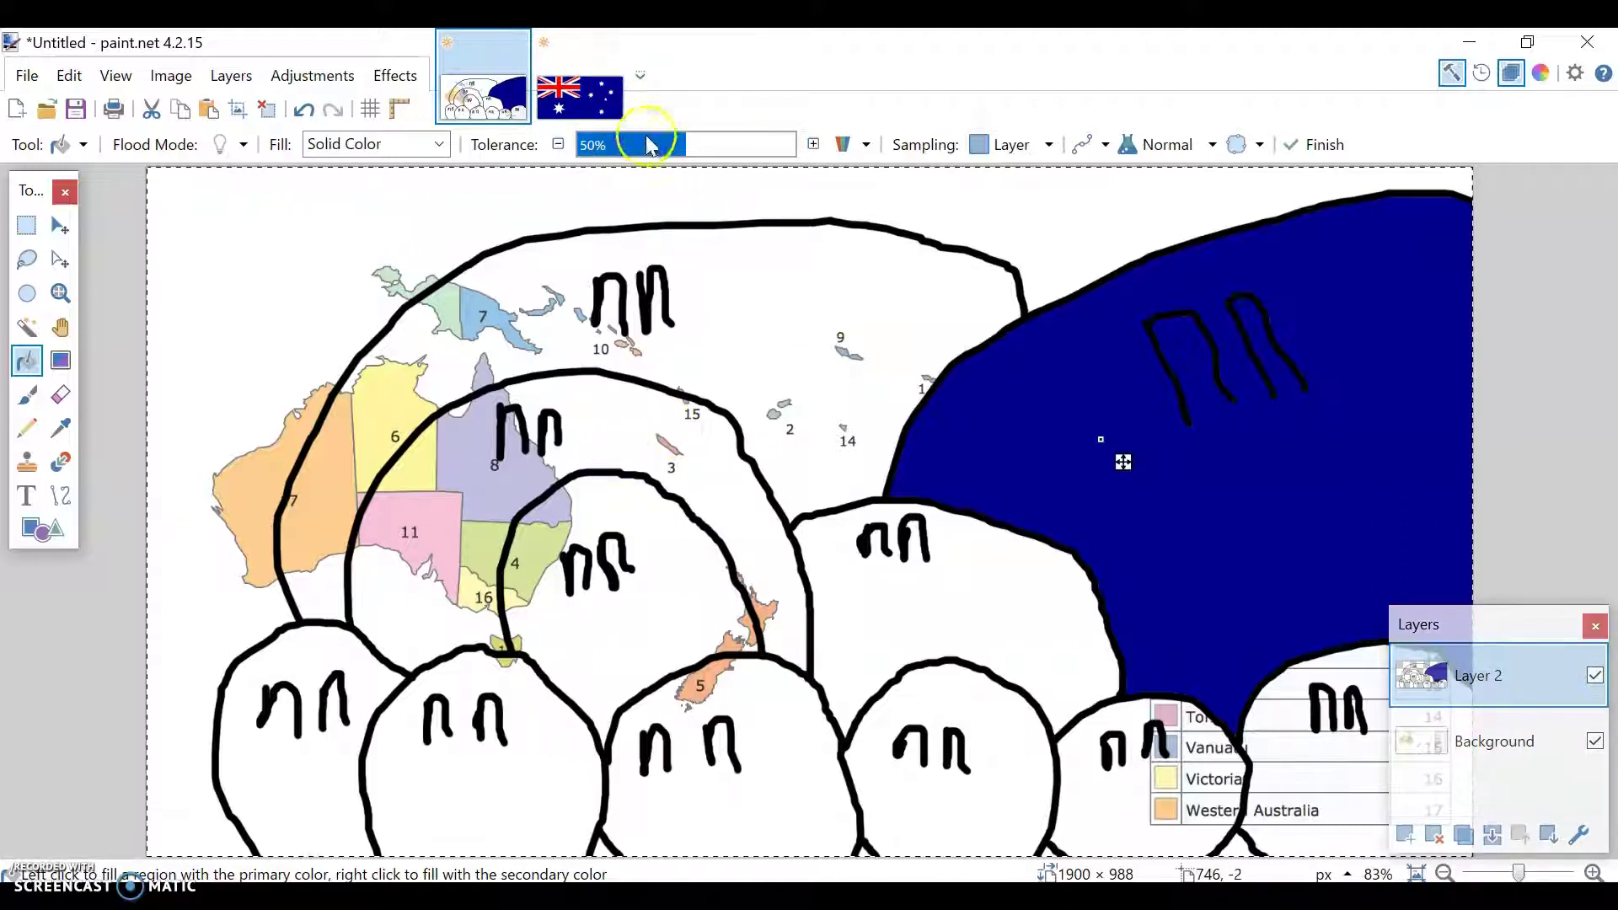
Sample the flag's red and seal a gap in the big ball's outline.
click(578, 95)
click(59, 428)
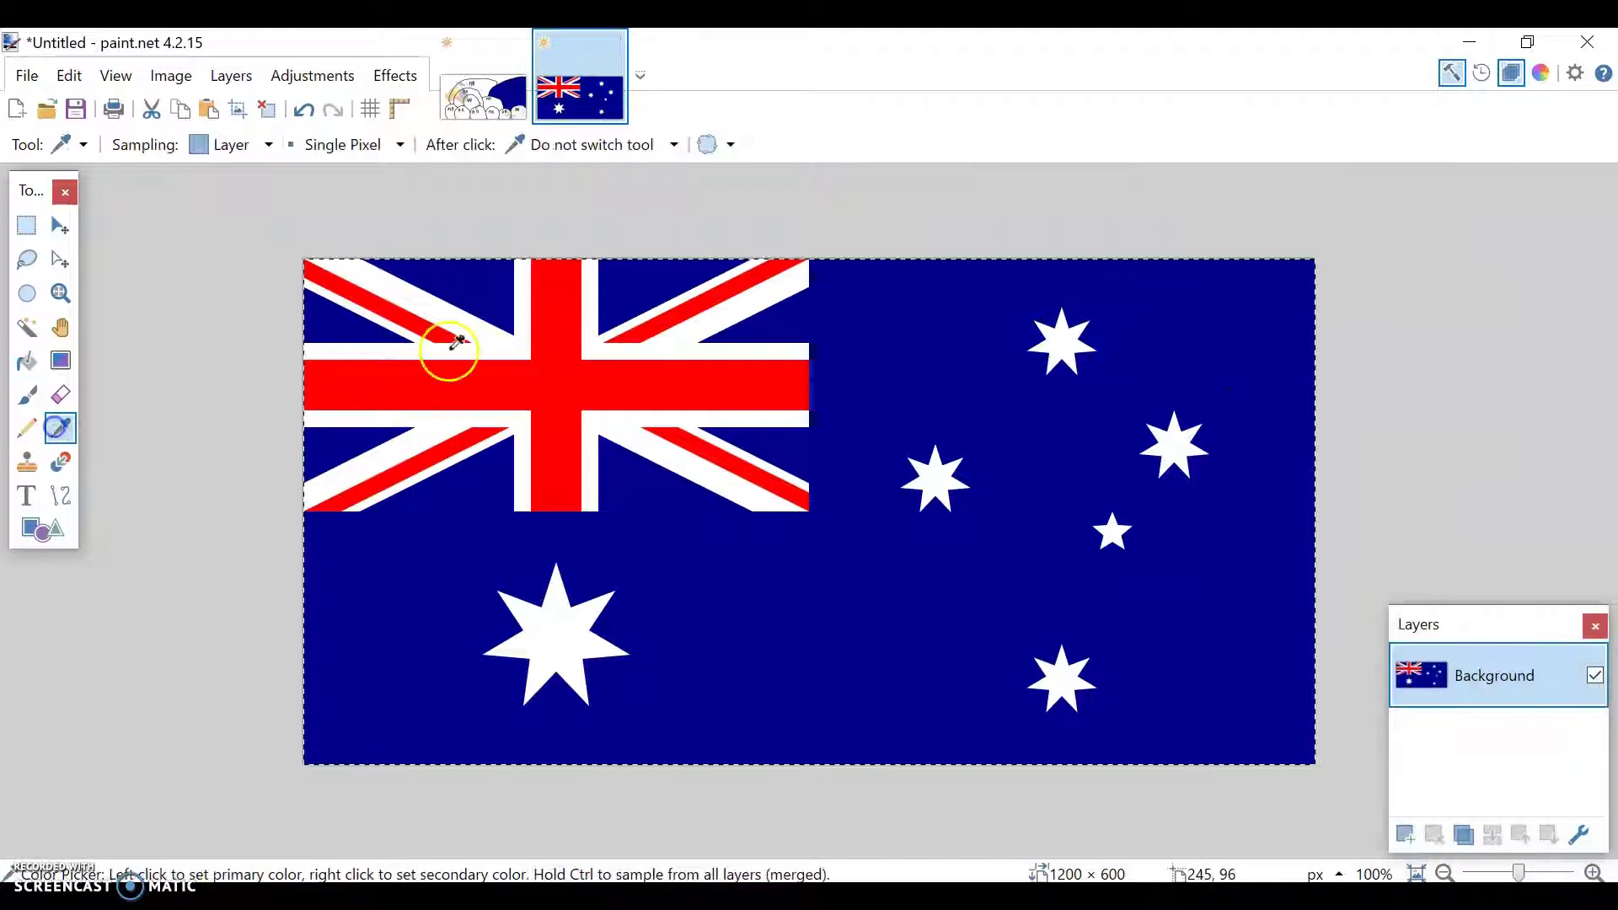
click(535, 373)
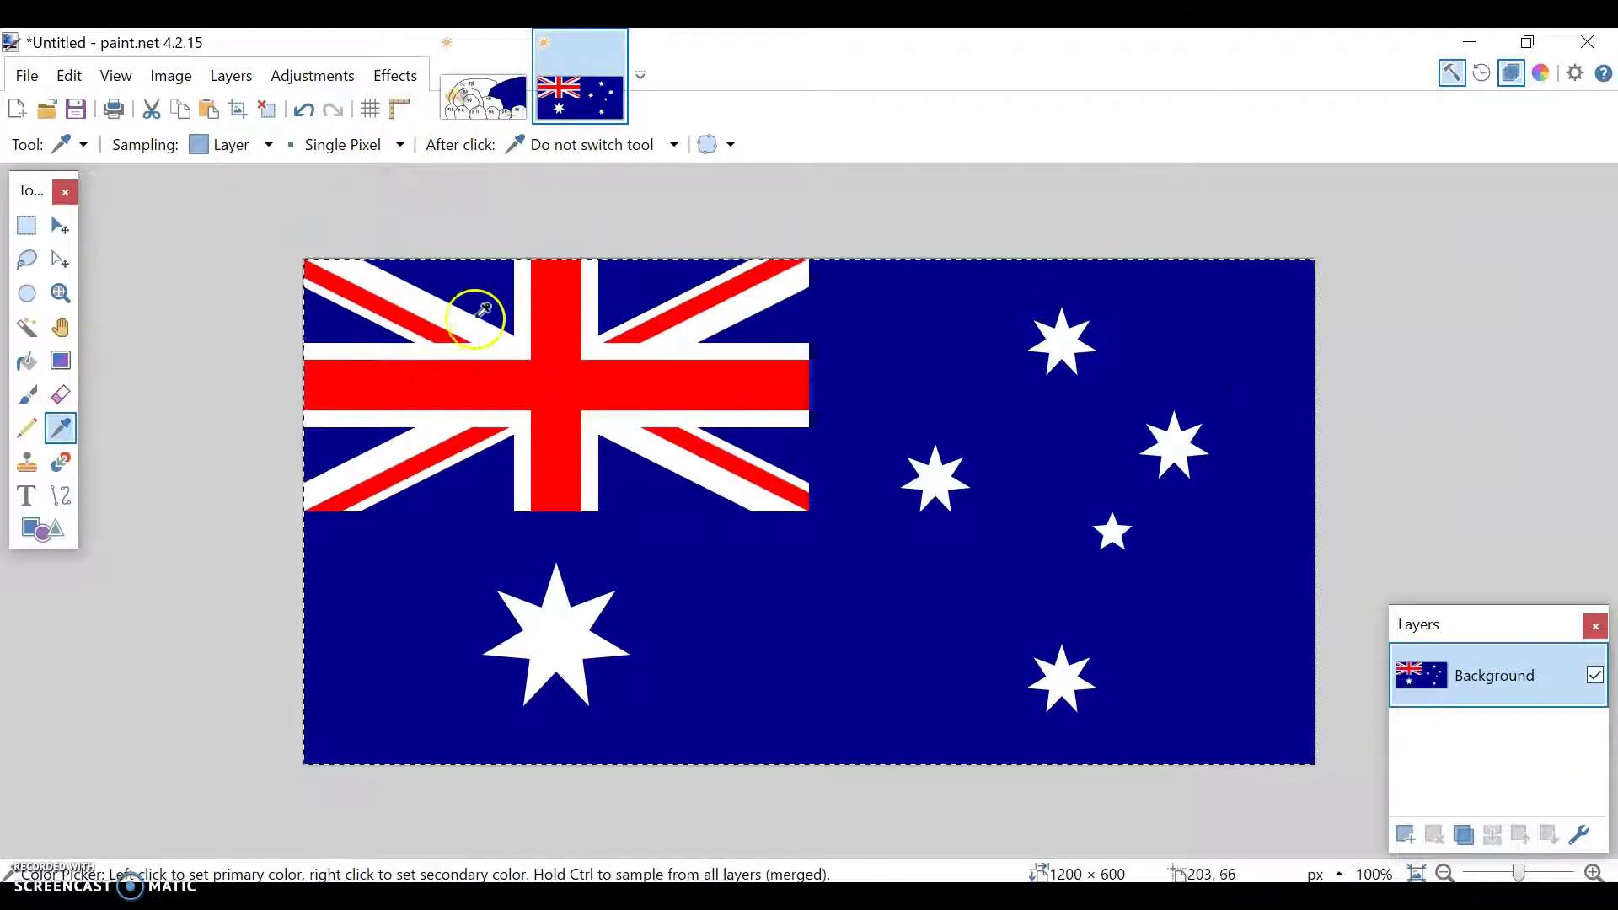
click(483, 94)
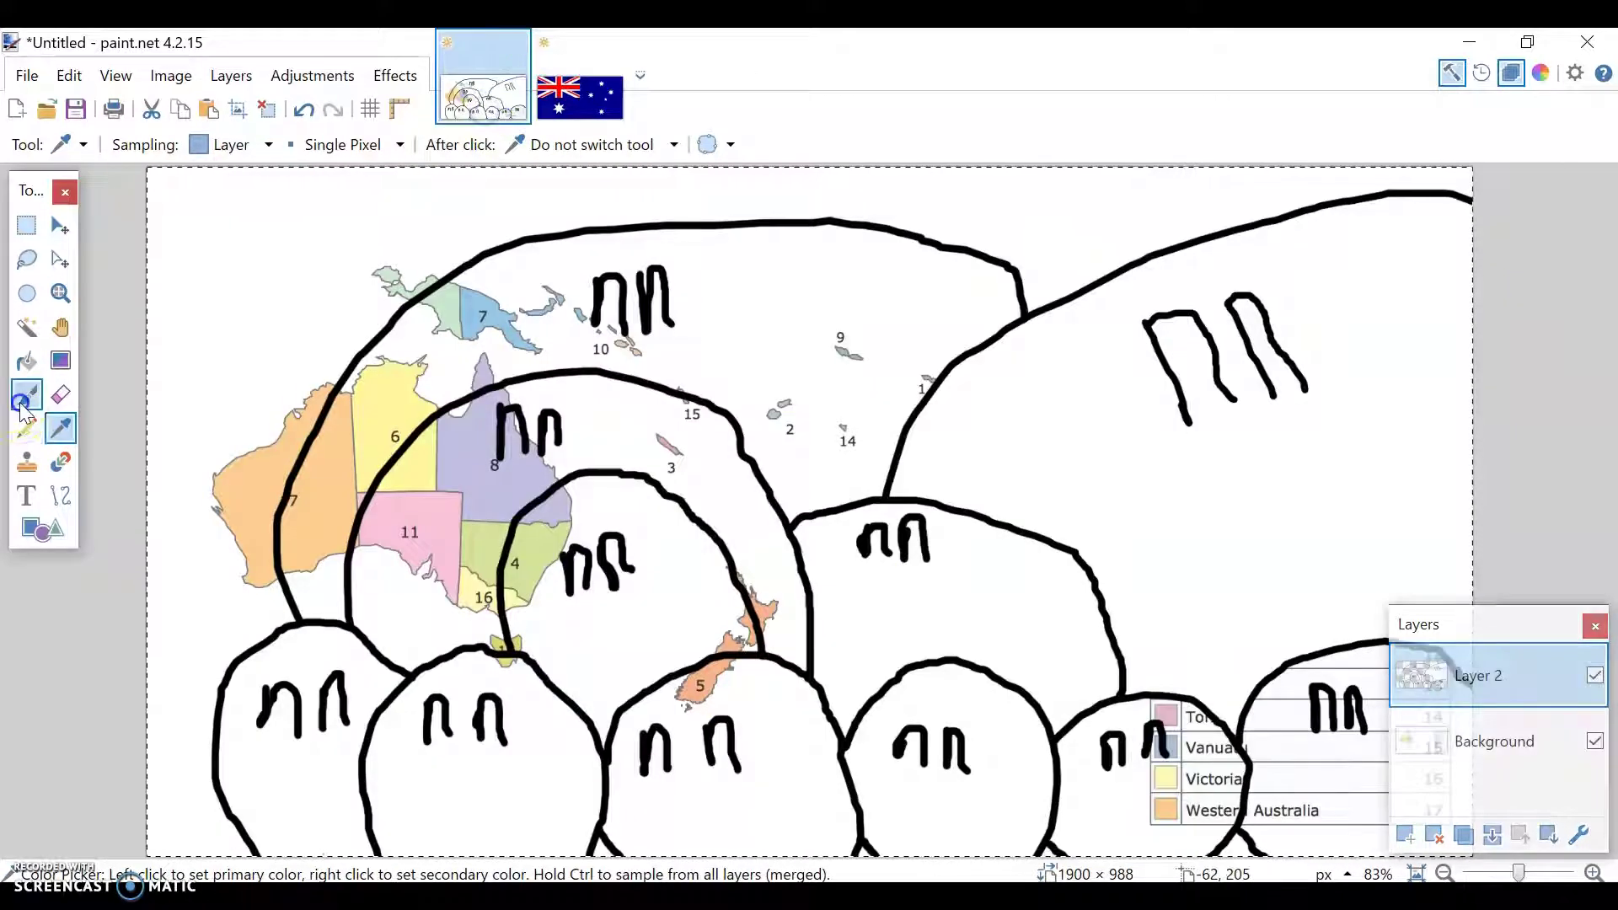
click(26, 395)
click(1022, 326)
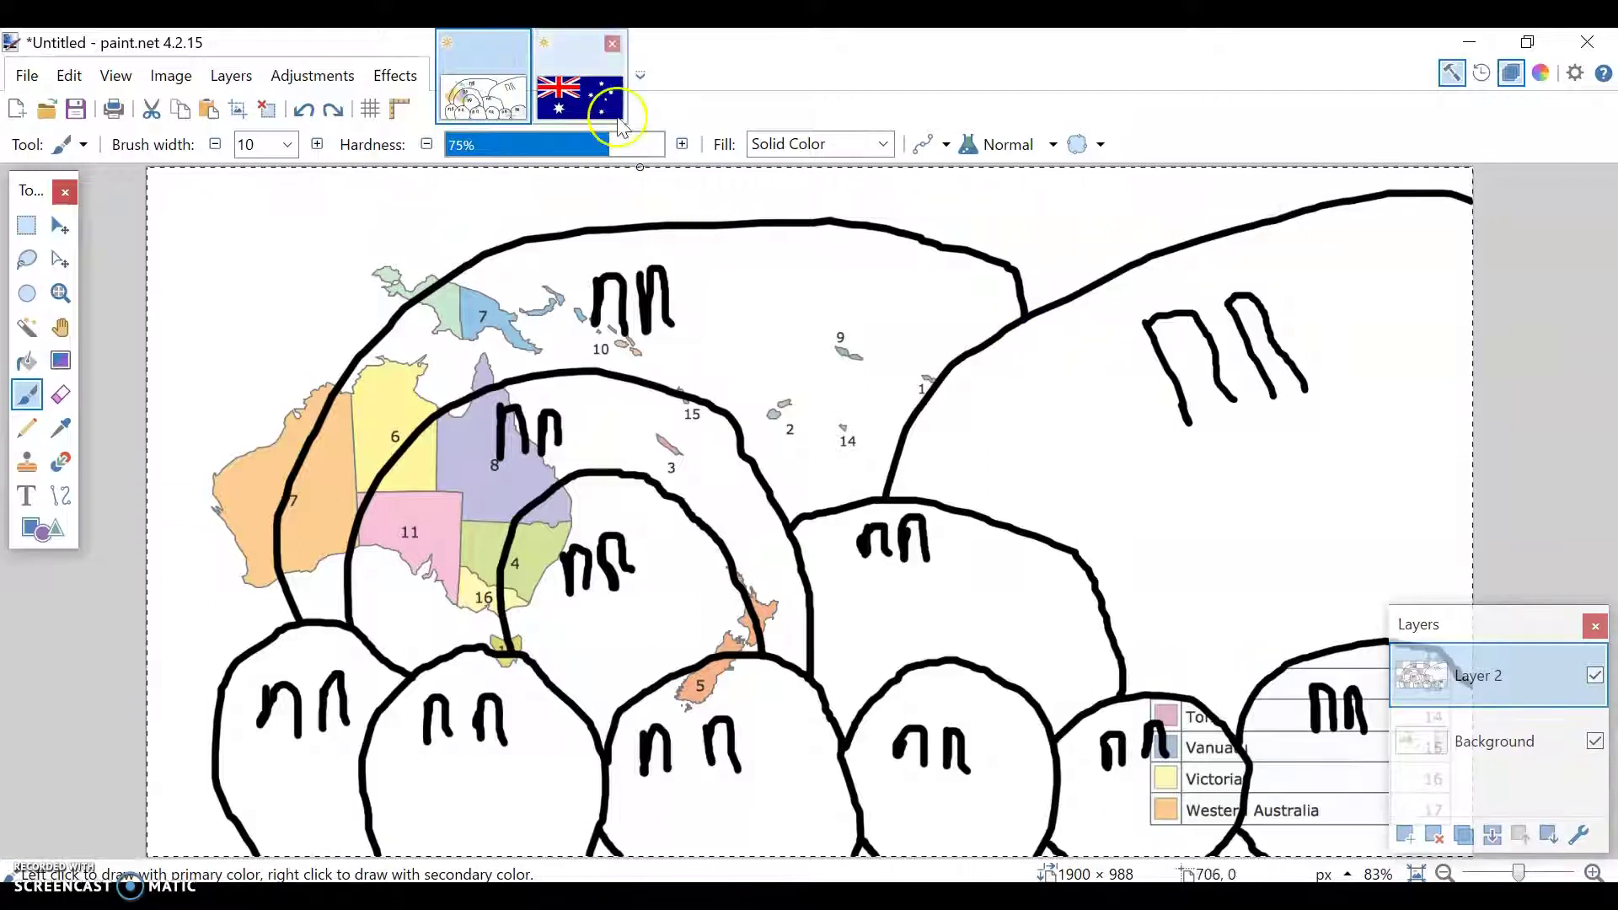
Resample the flag's dark blue and refill the big right-hand ball.
click(60, 428)
click(579, 96)
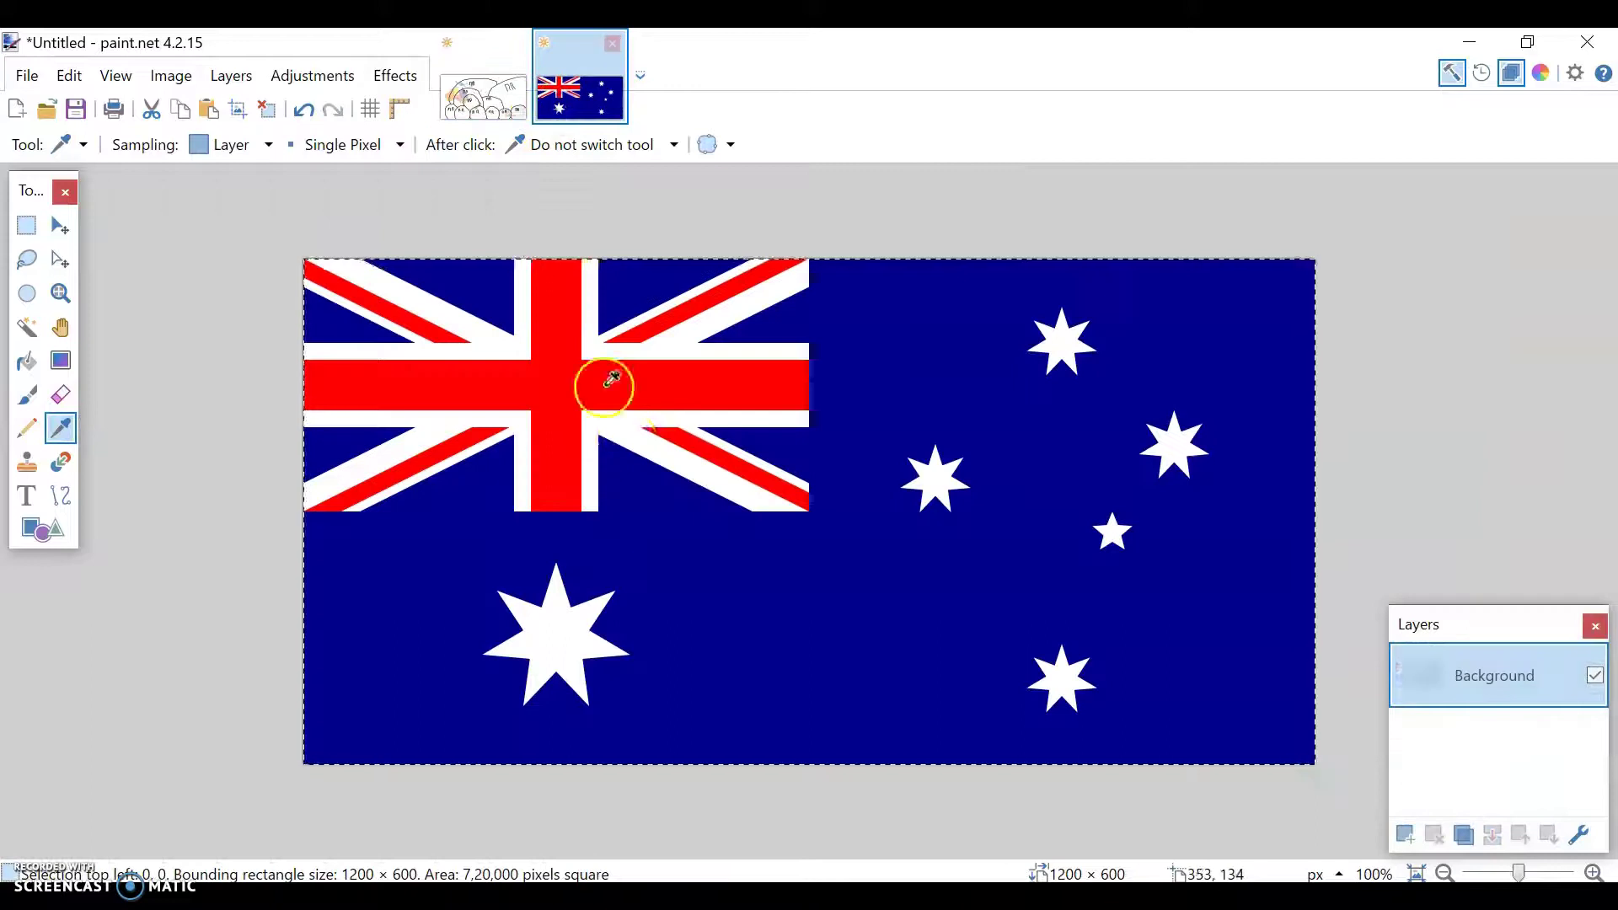
click(603, 379)
click(485, 96)
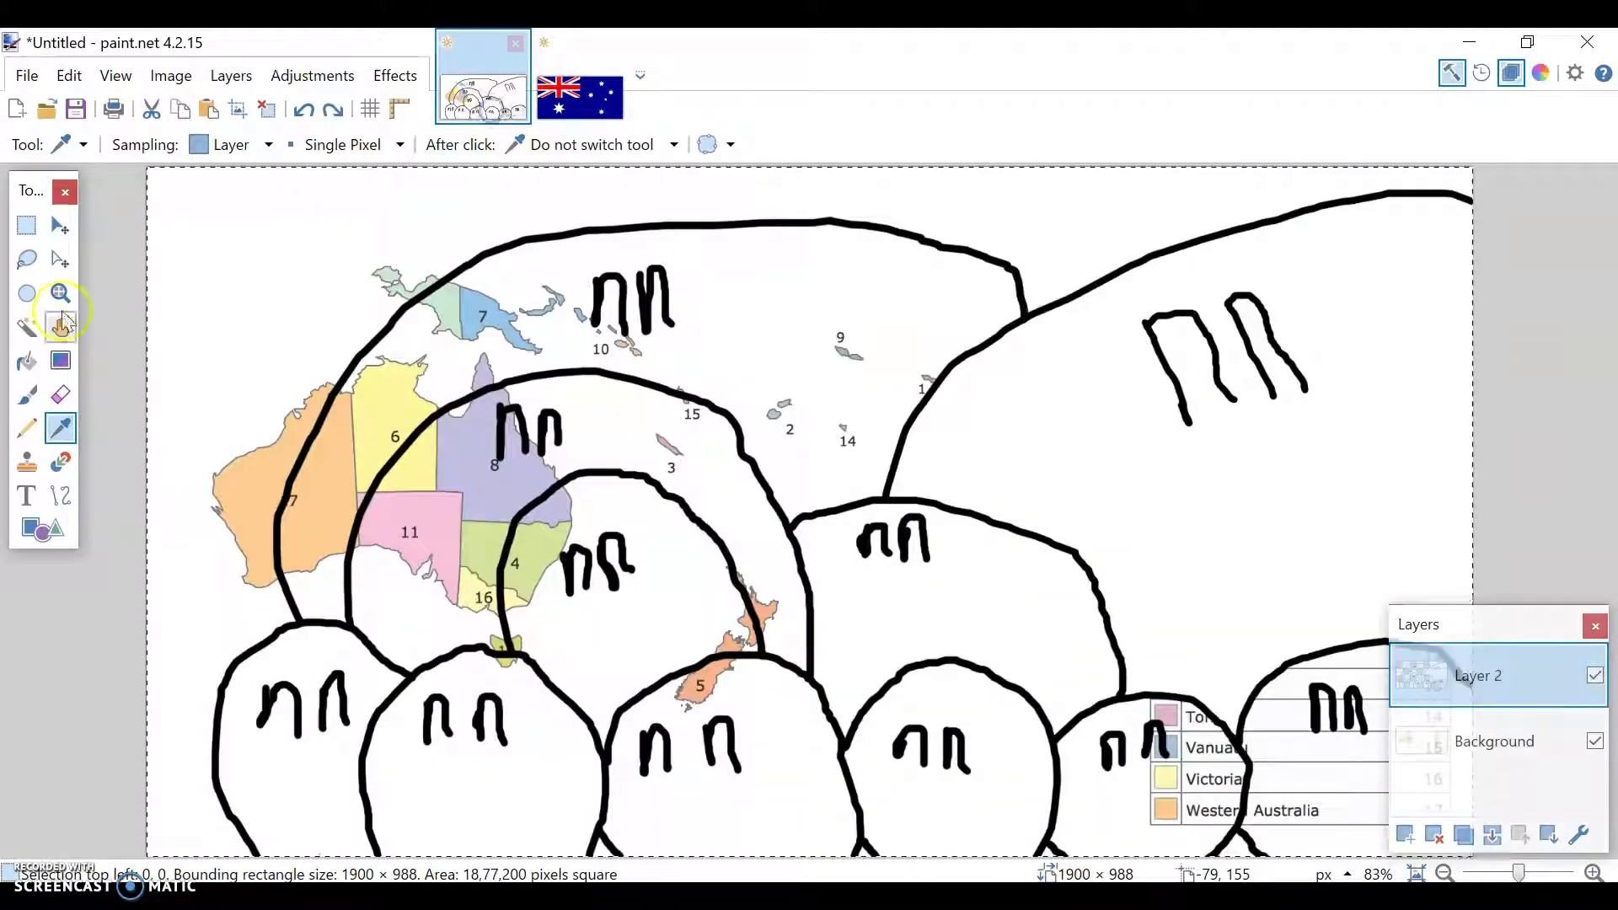
click(27, 361)
click(1137, 418)
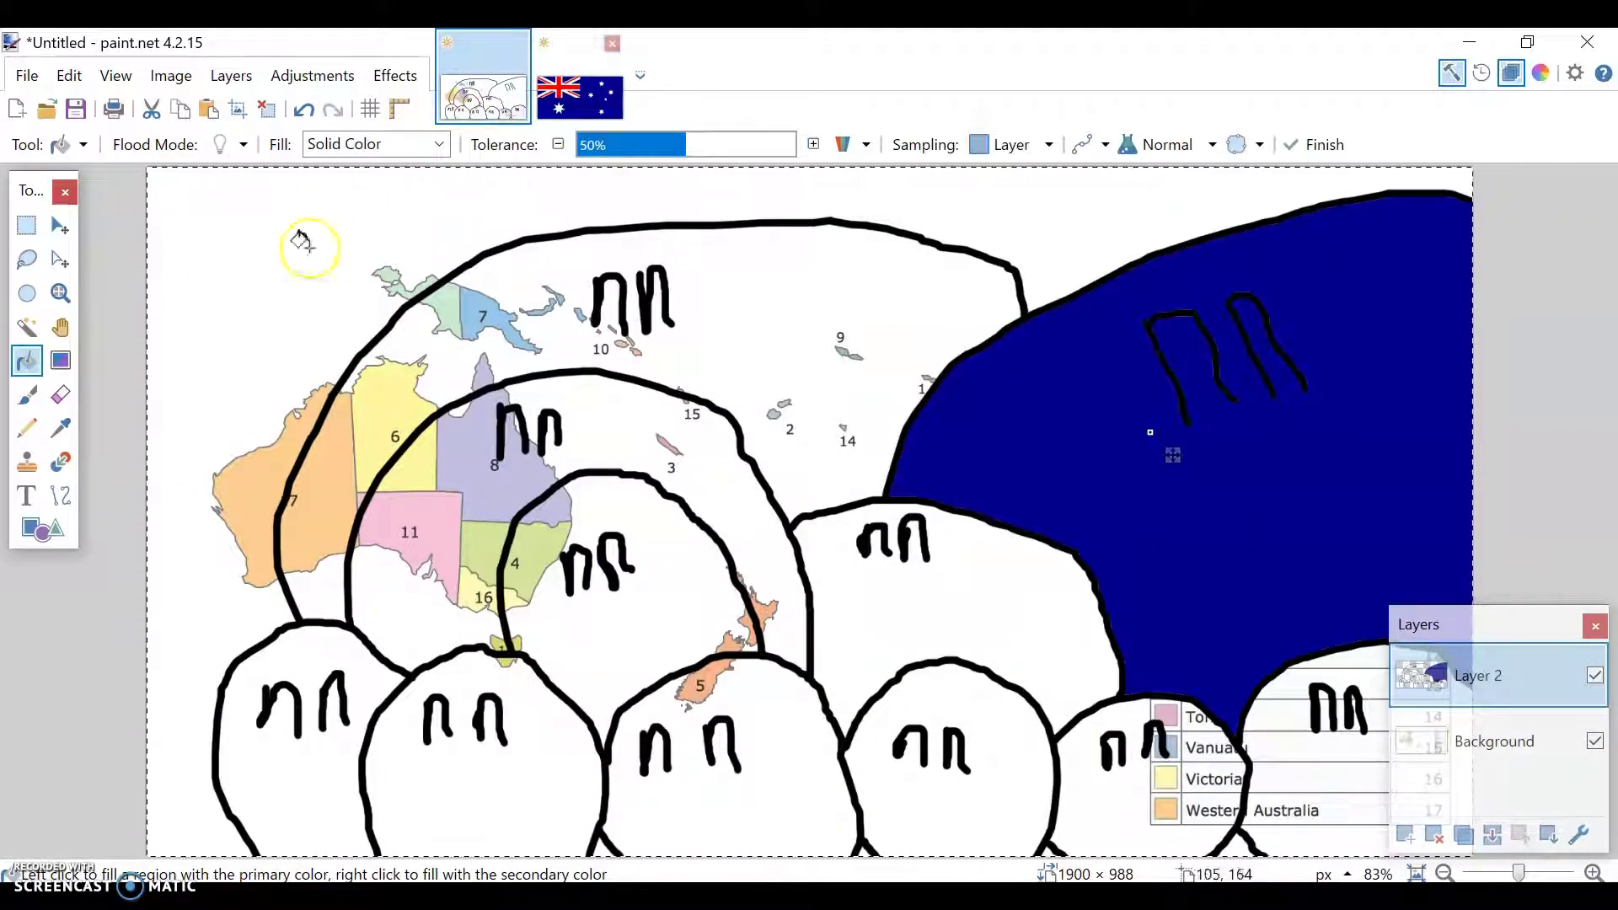
Pick white from the flag and return to the Paintbrush.
click(59, 430)
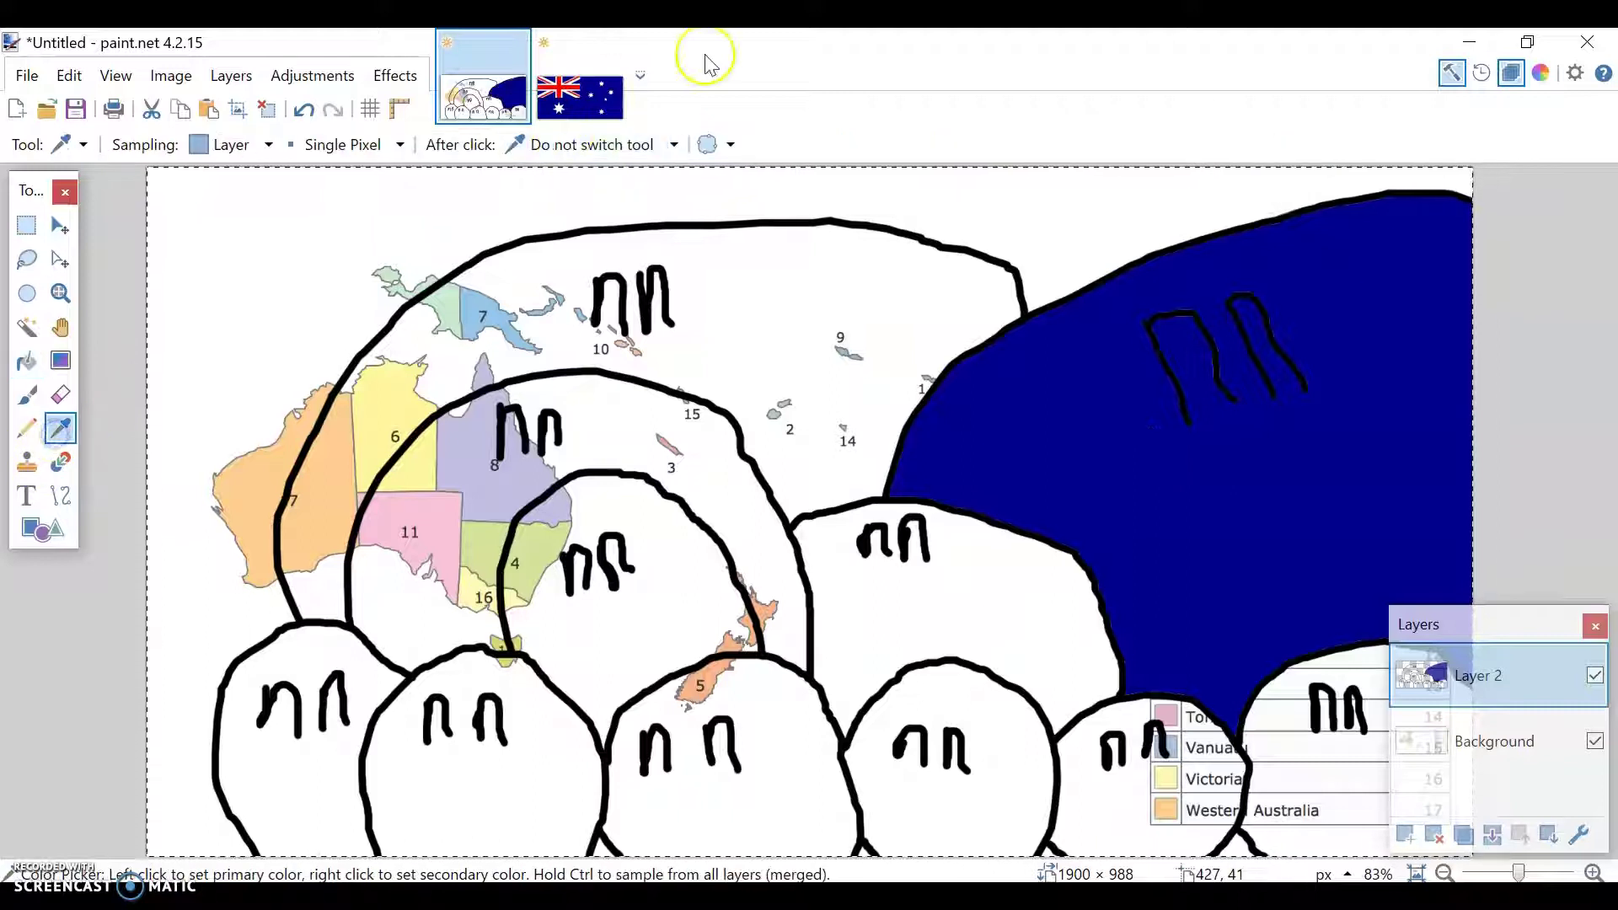
click(580, 95)
click(482, 322)
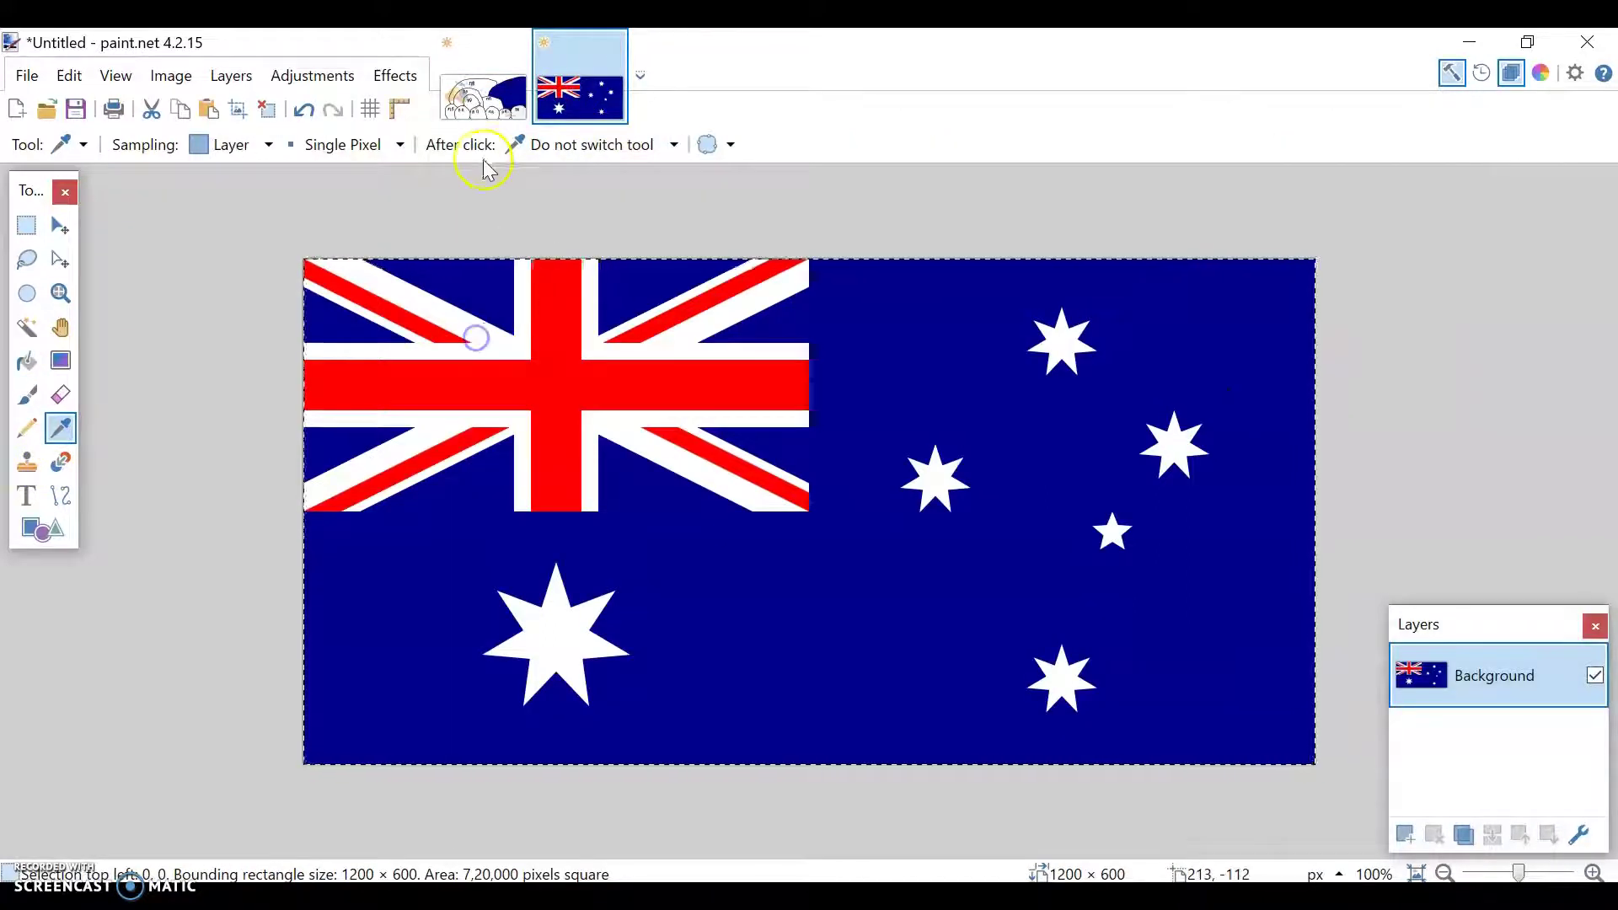
click(483, 95)
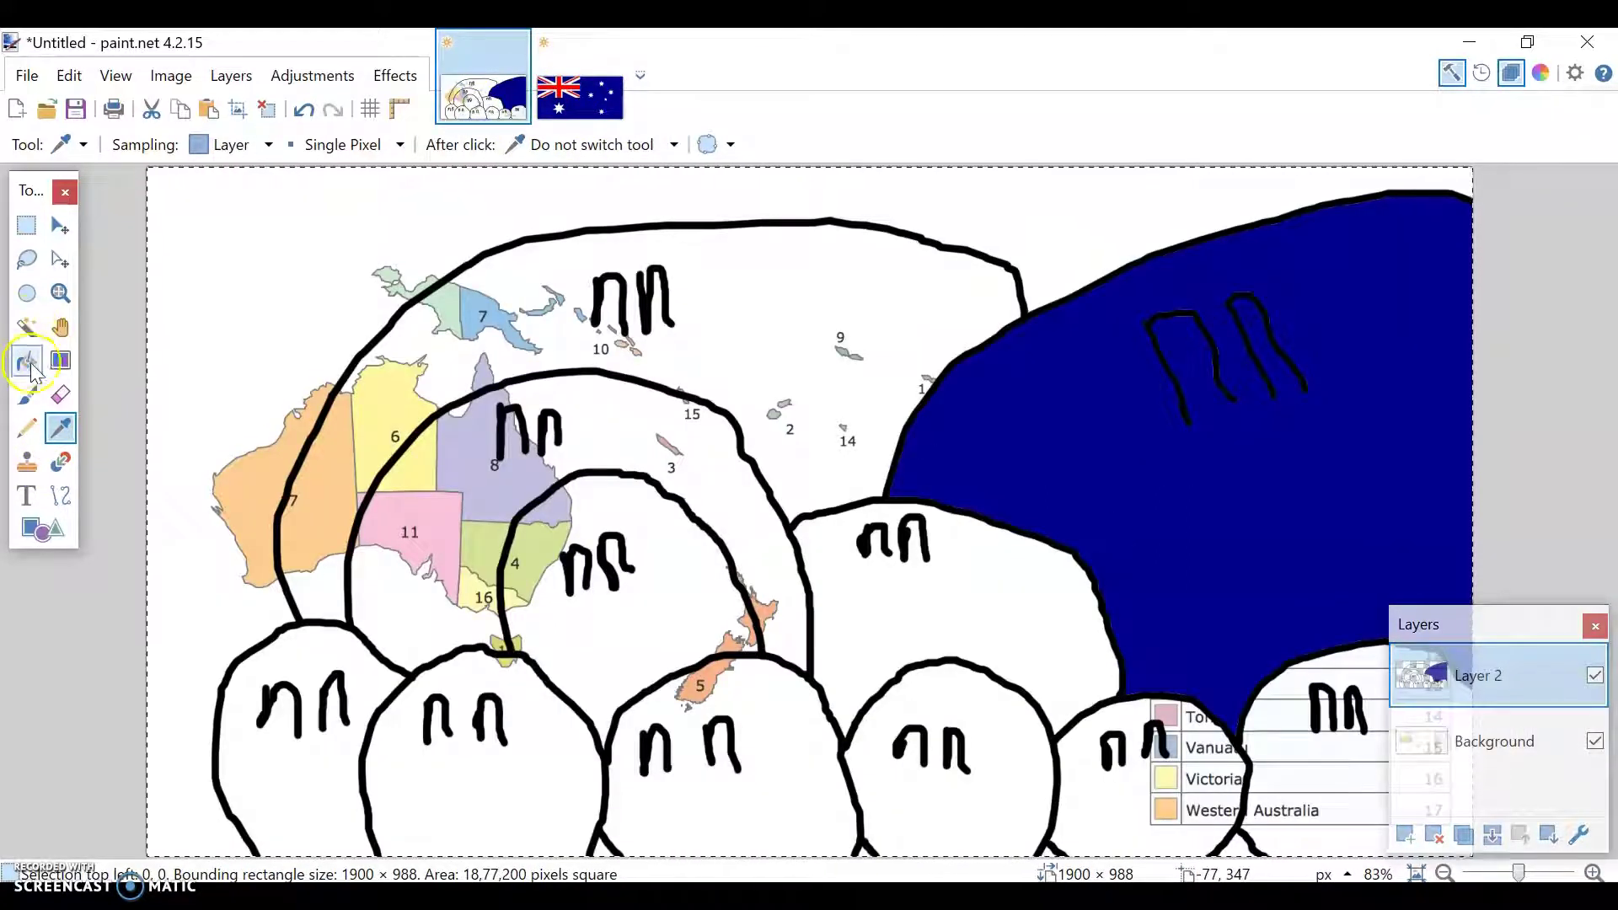
click(29, 394)
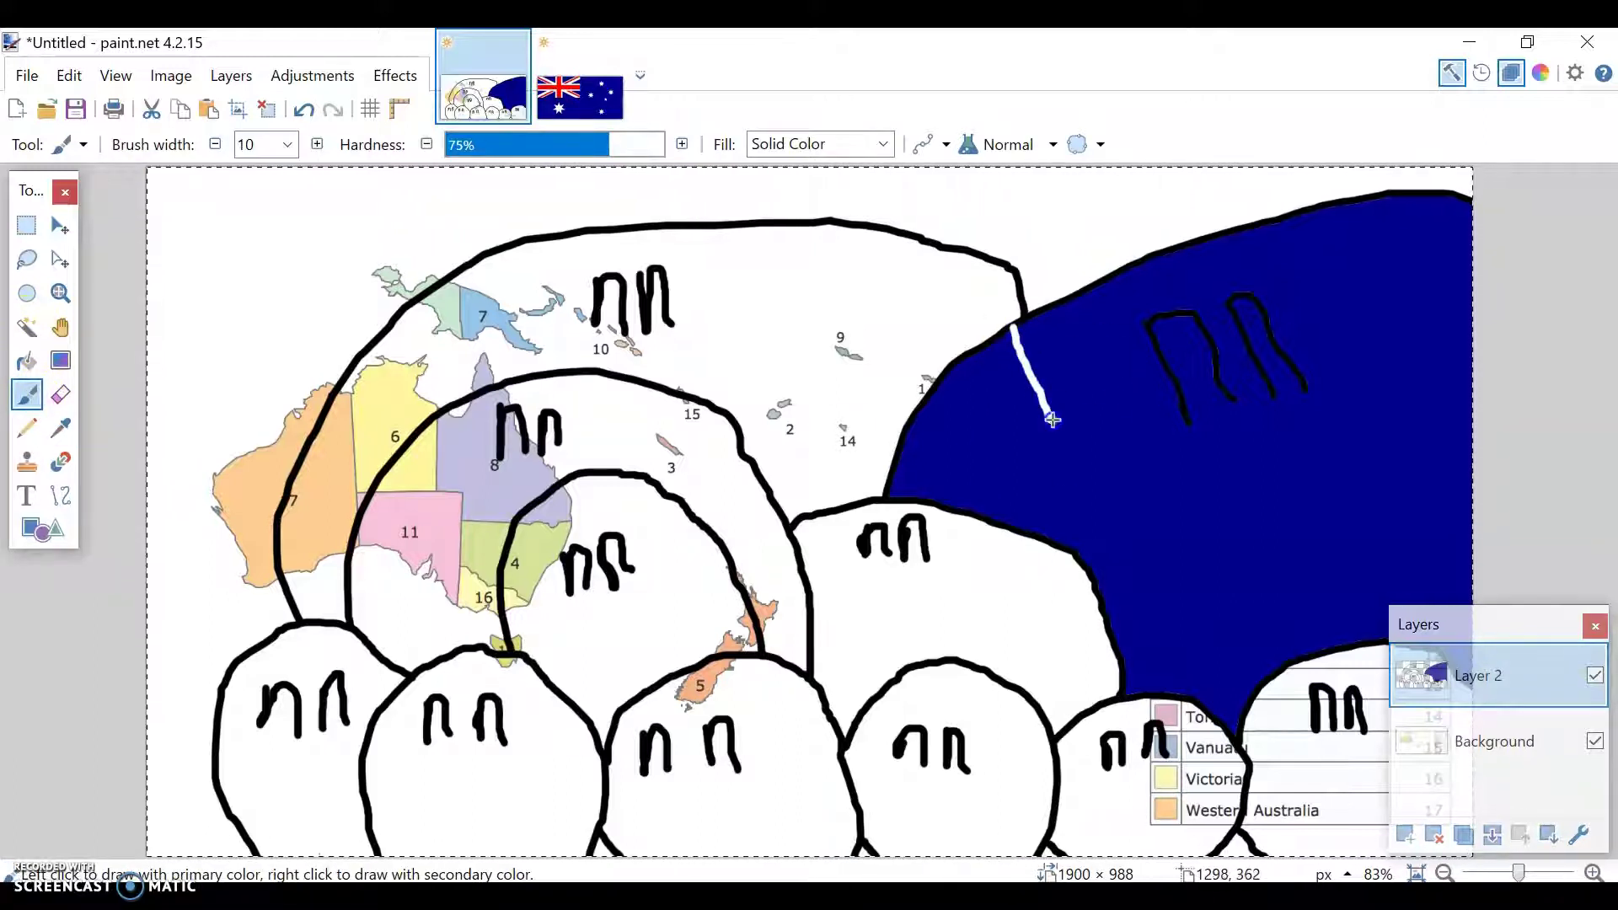
Set the brush width to 20 and try white stripes across the blue ball.
key(ctrl+z)
click(286, 142)
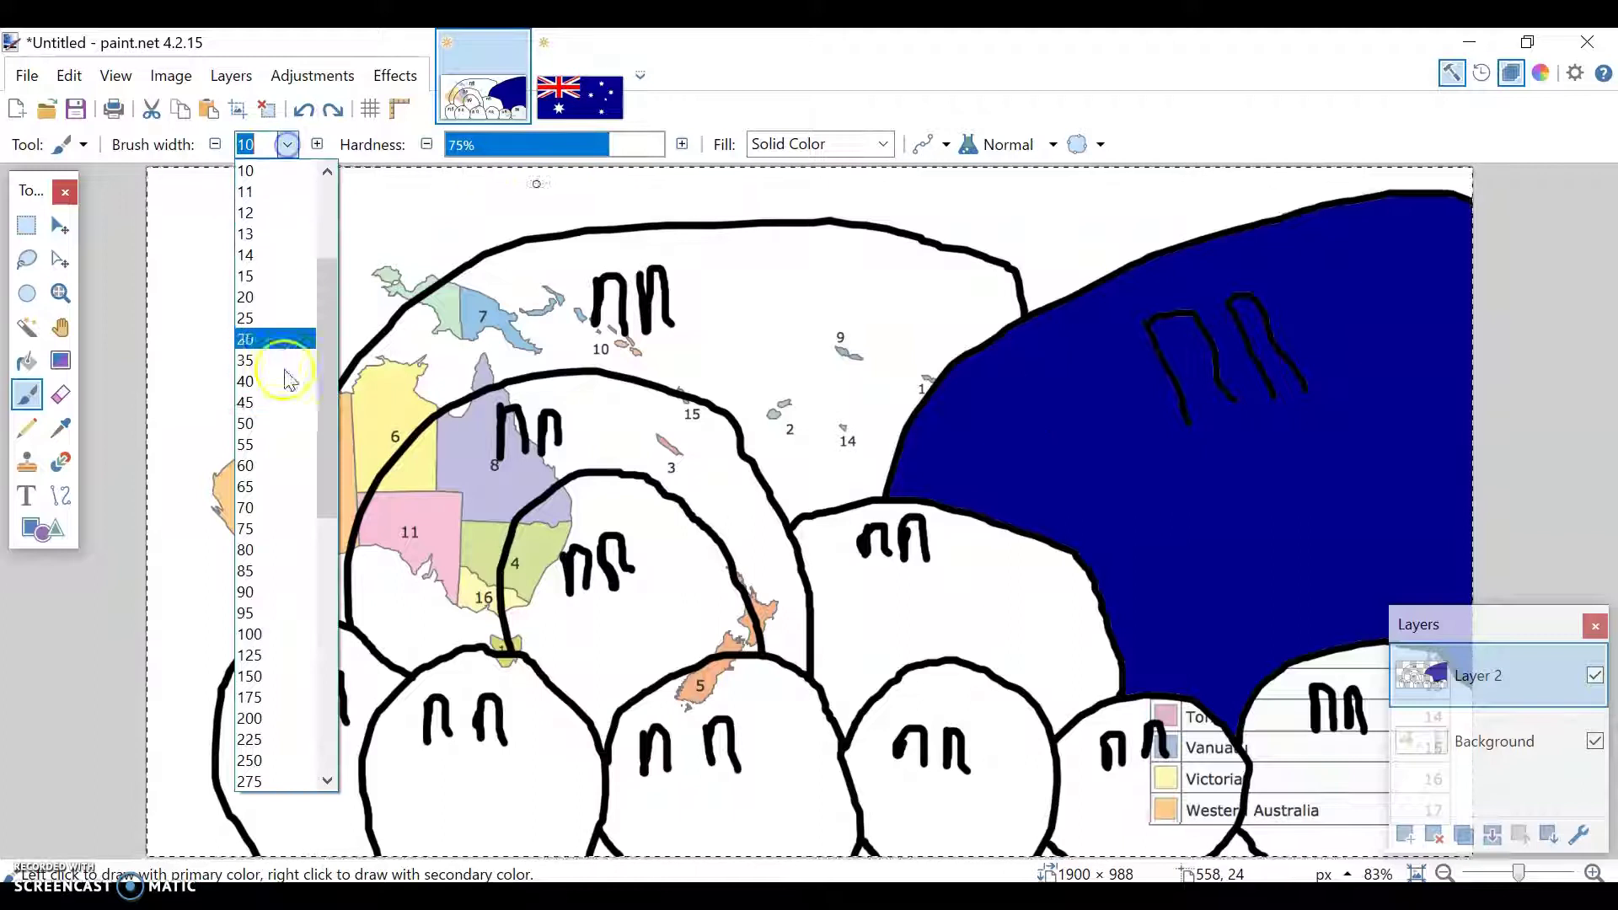
click(276, 298)
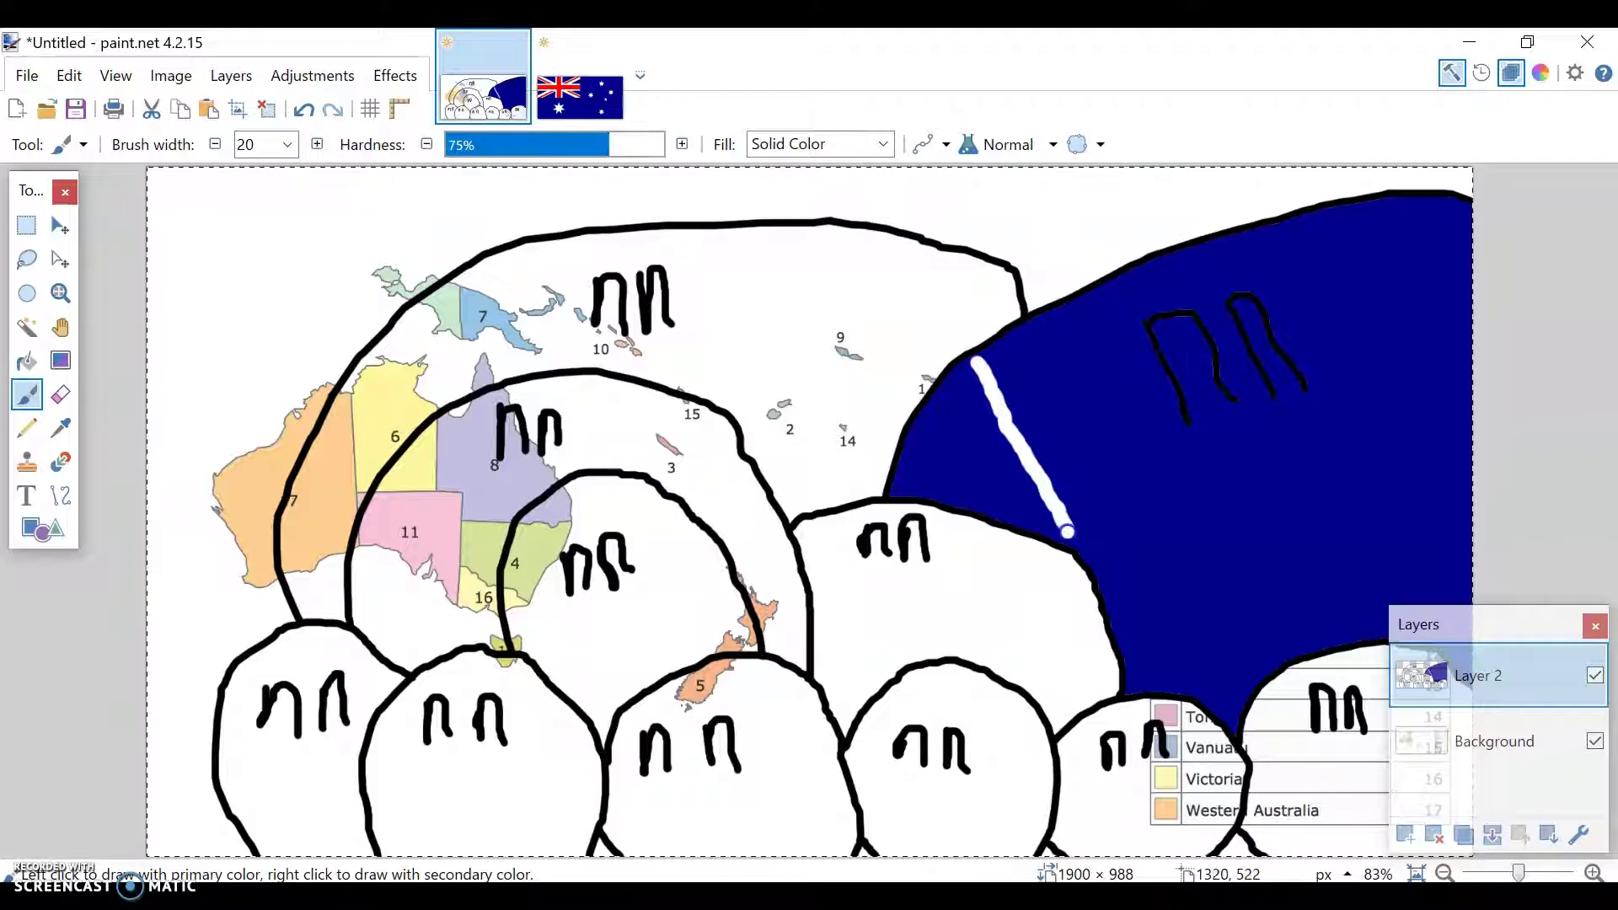
click(924, 493)
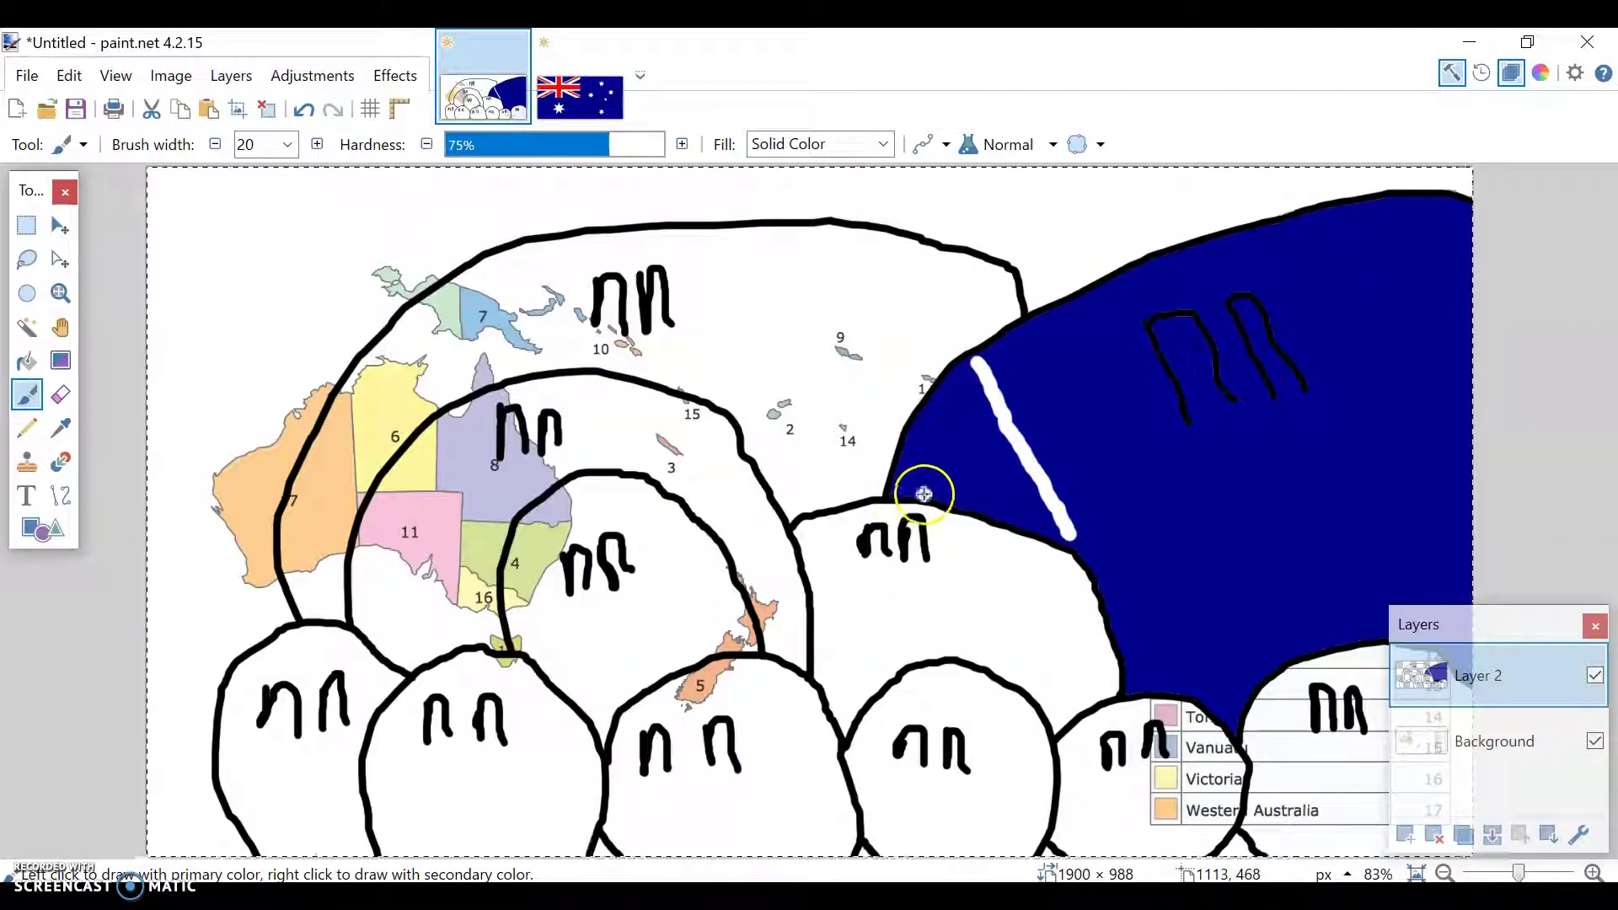
drag(937, 488, 1129, 374)
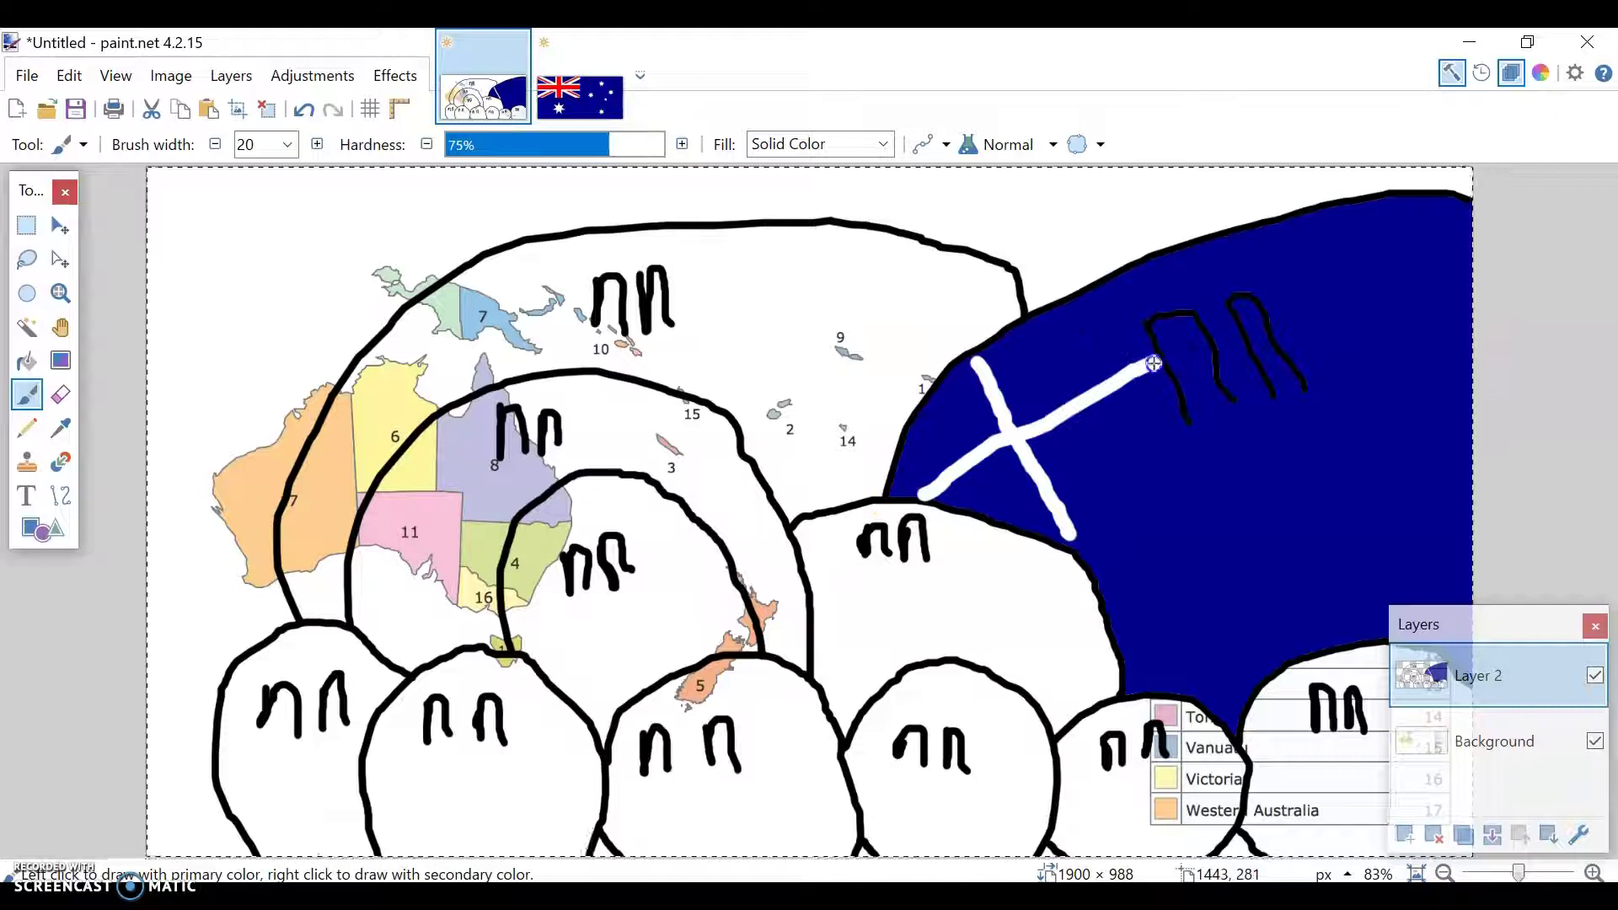
key(ctrl+z)
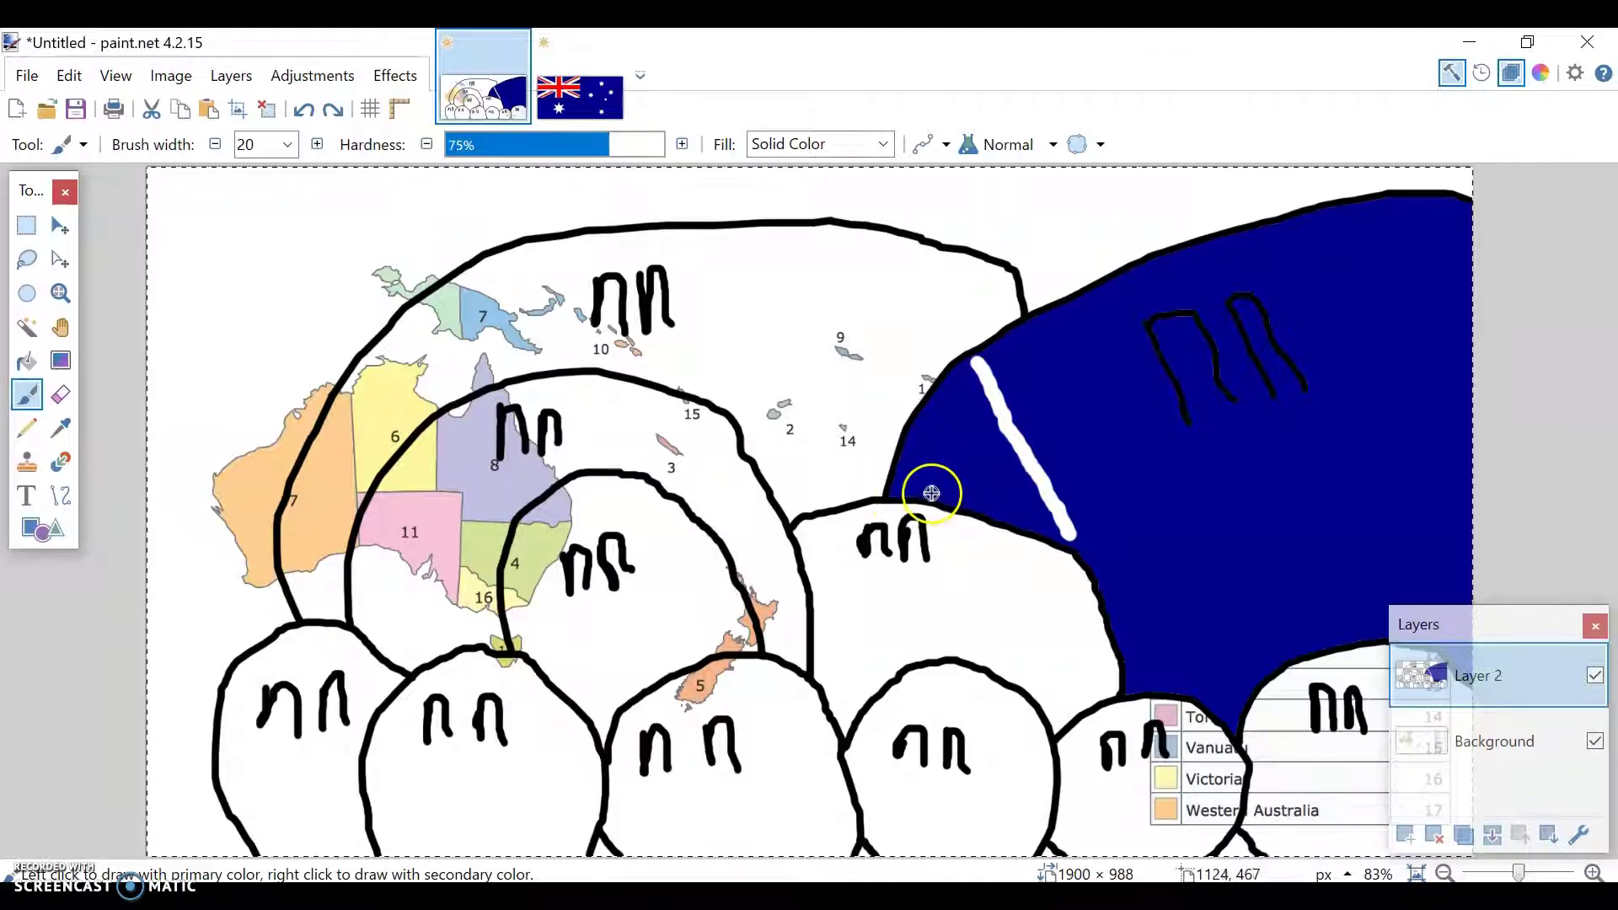
Add trial white star arms near the blue edge, then undo them all.
drag(934, 490, 1005, 439)
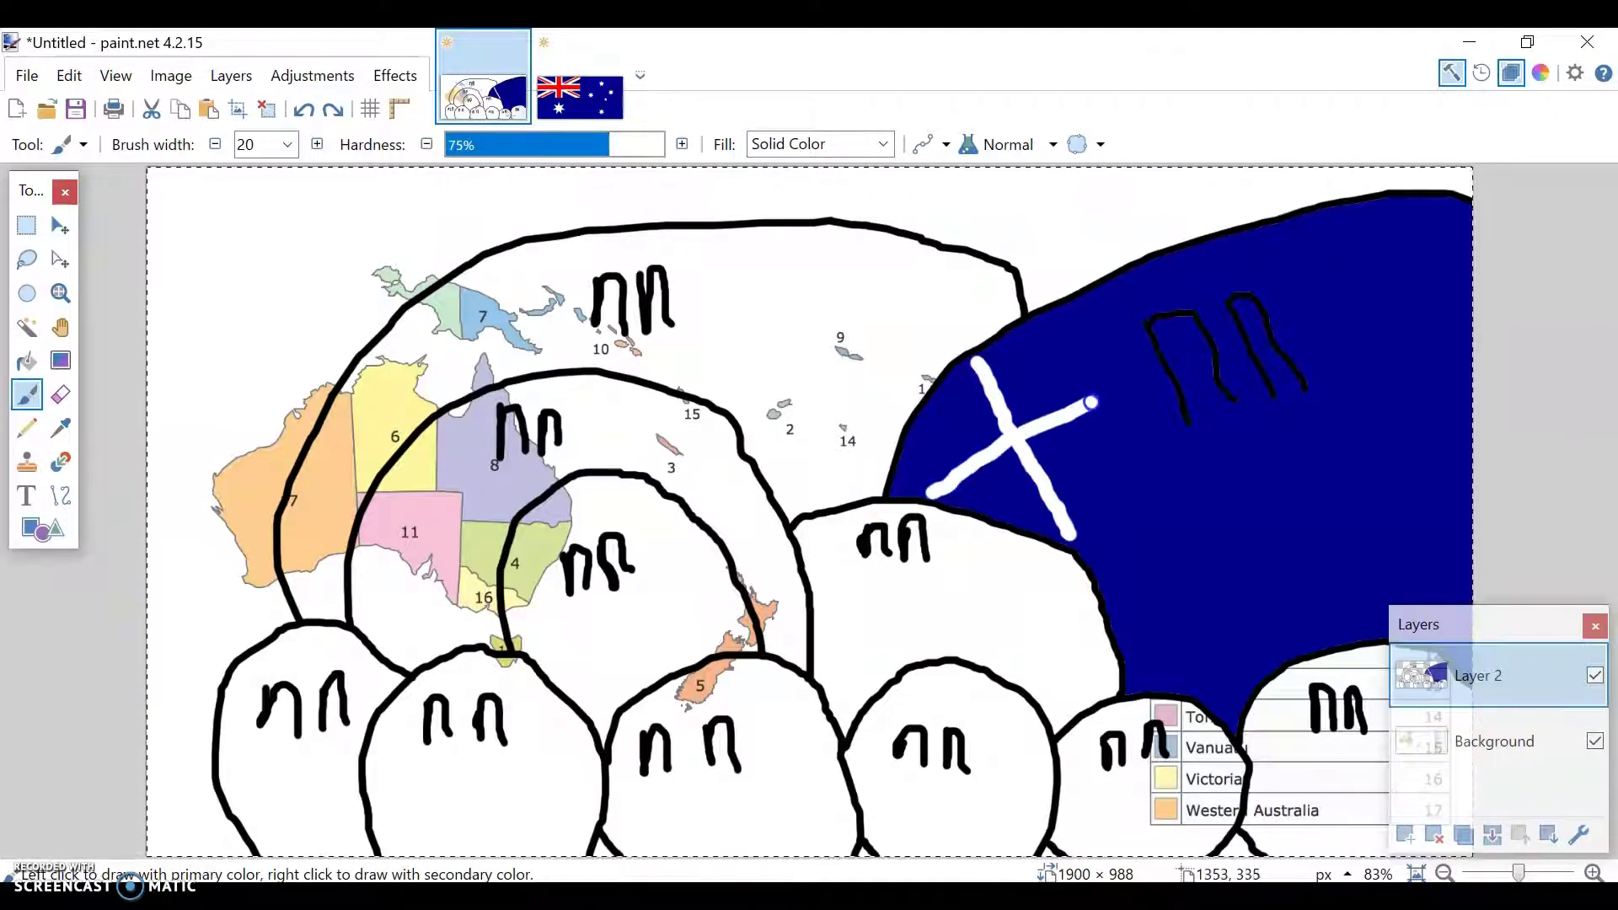
drag(999, 380, 974, 363)
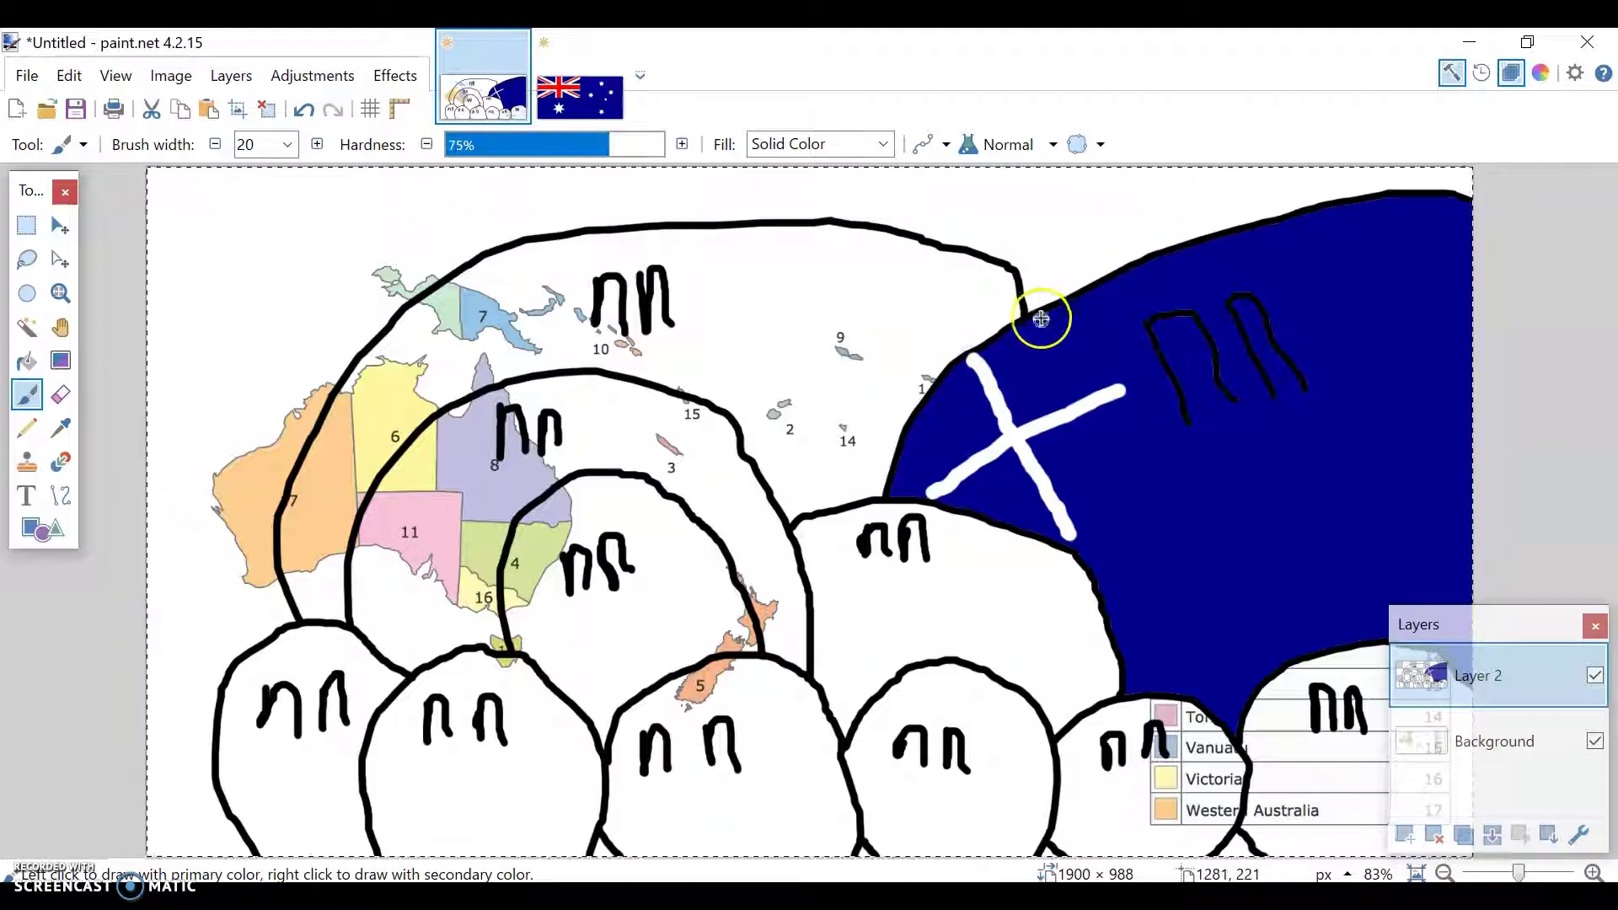
drag(1043, 322, 1030, 356)
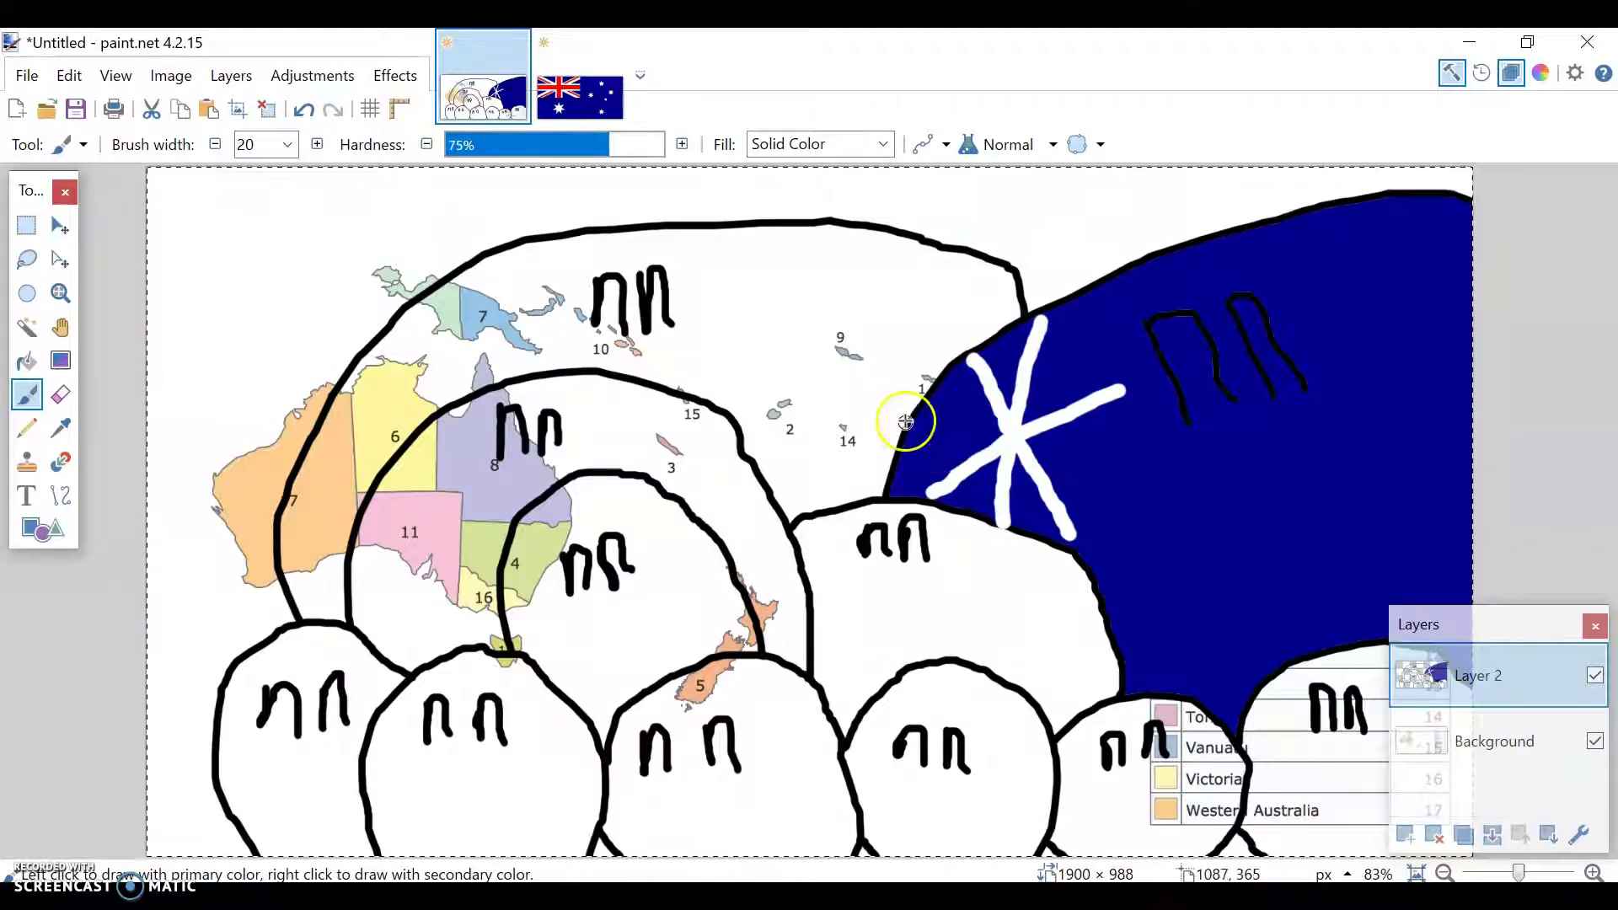
drag(929, 449, 907, 429)
key(ctrl+z)
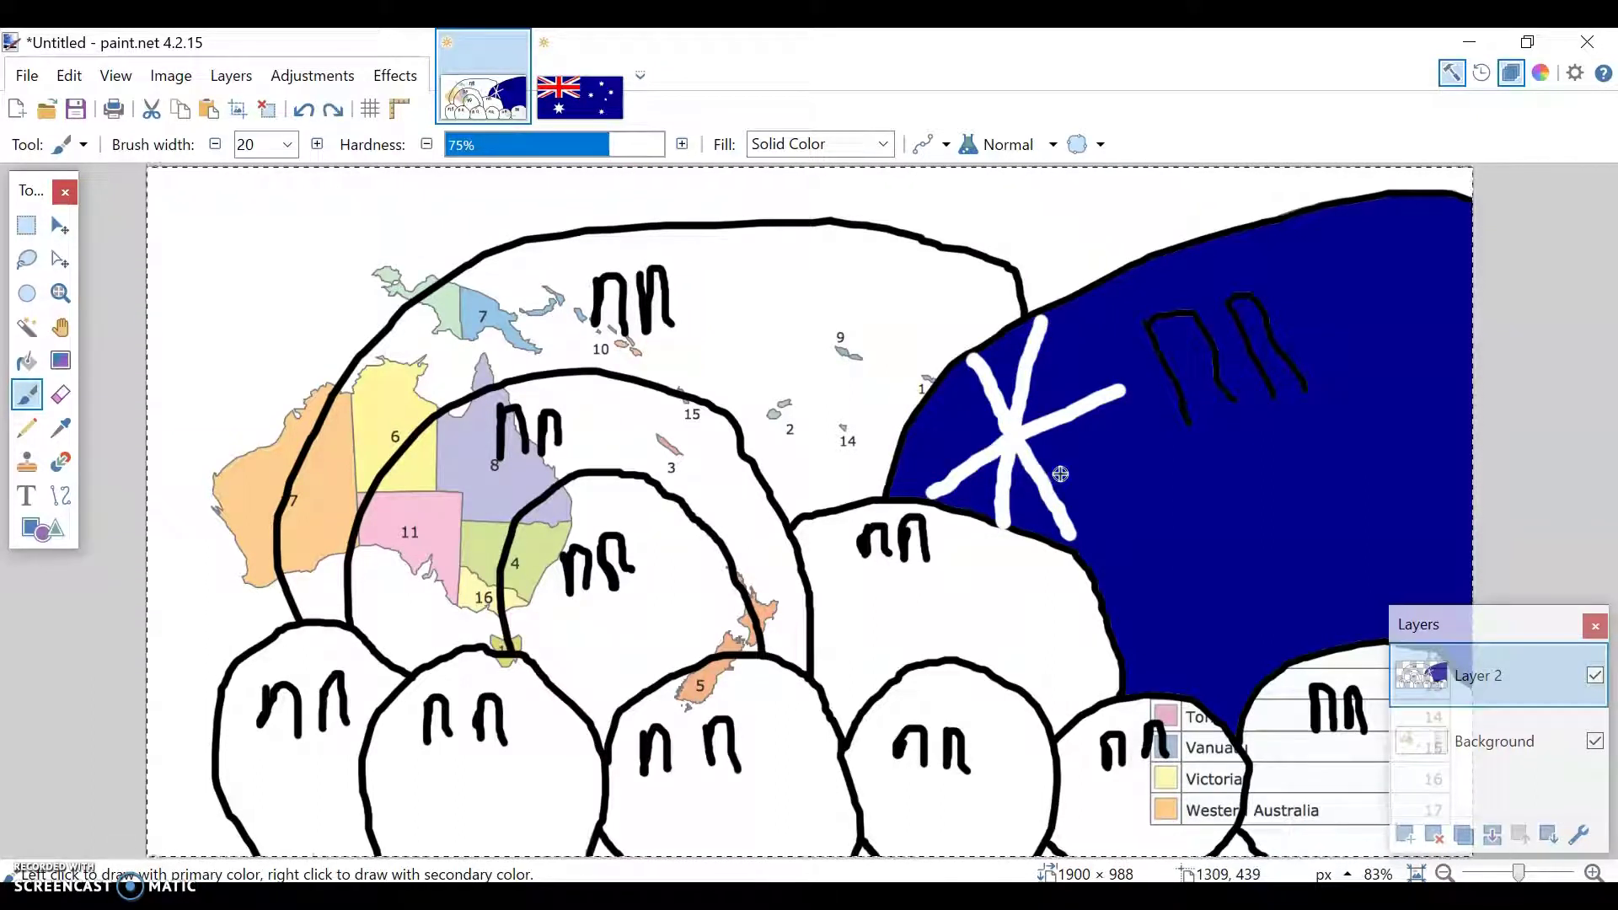
key(ctrl+z)
key(ctrl+z)
key(ctrl+z)
key(ctrl+z)
key(ctrl+z)
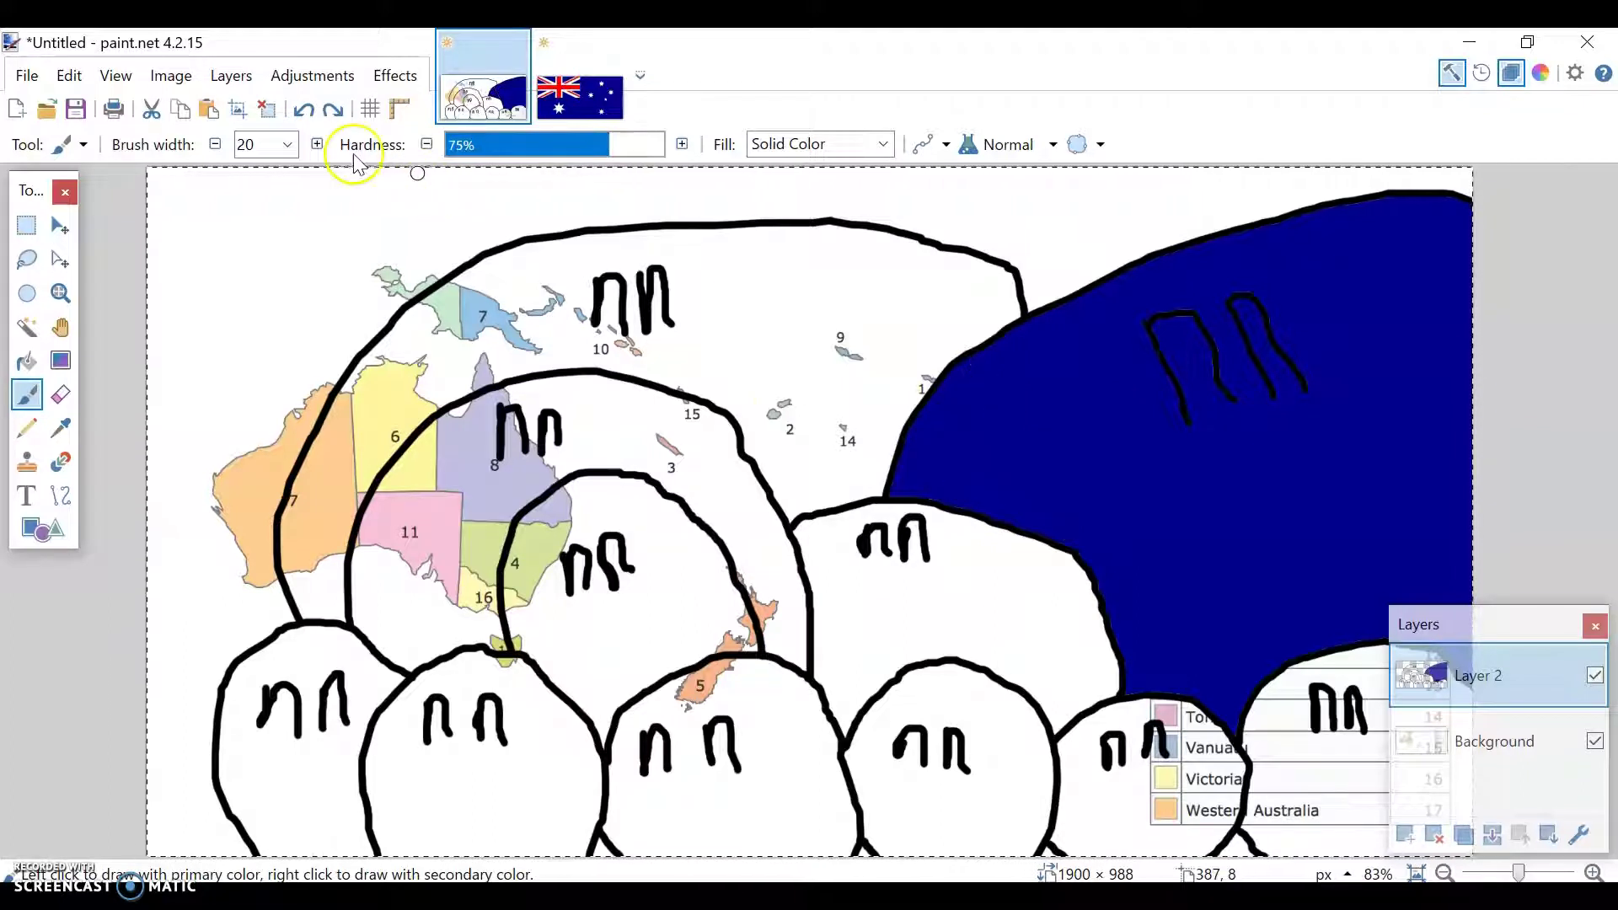
Set brush width 60 and paint two crossing thick white diagonals on the blue ball.
click(288, 145)
scroll(278, 253, up, 5)
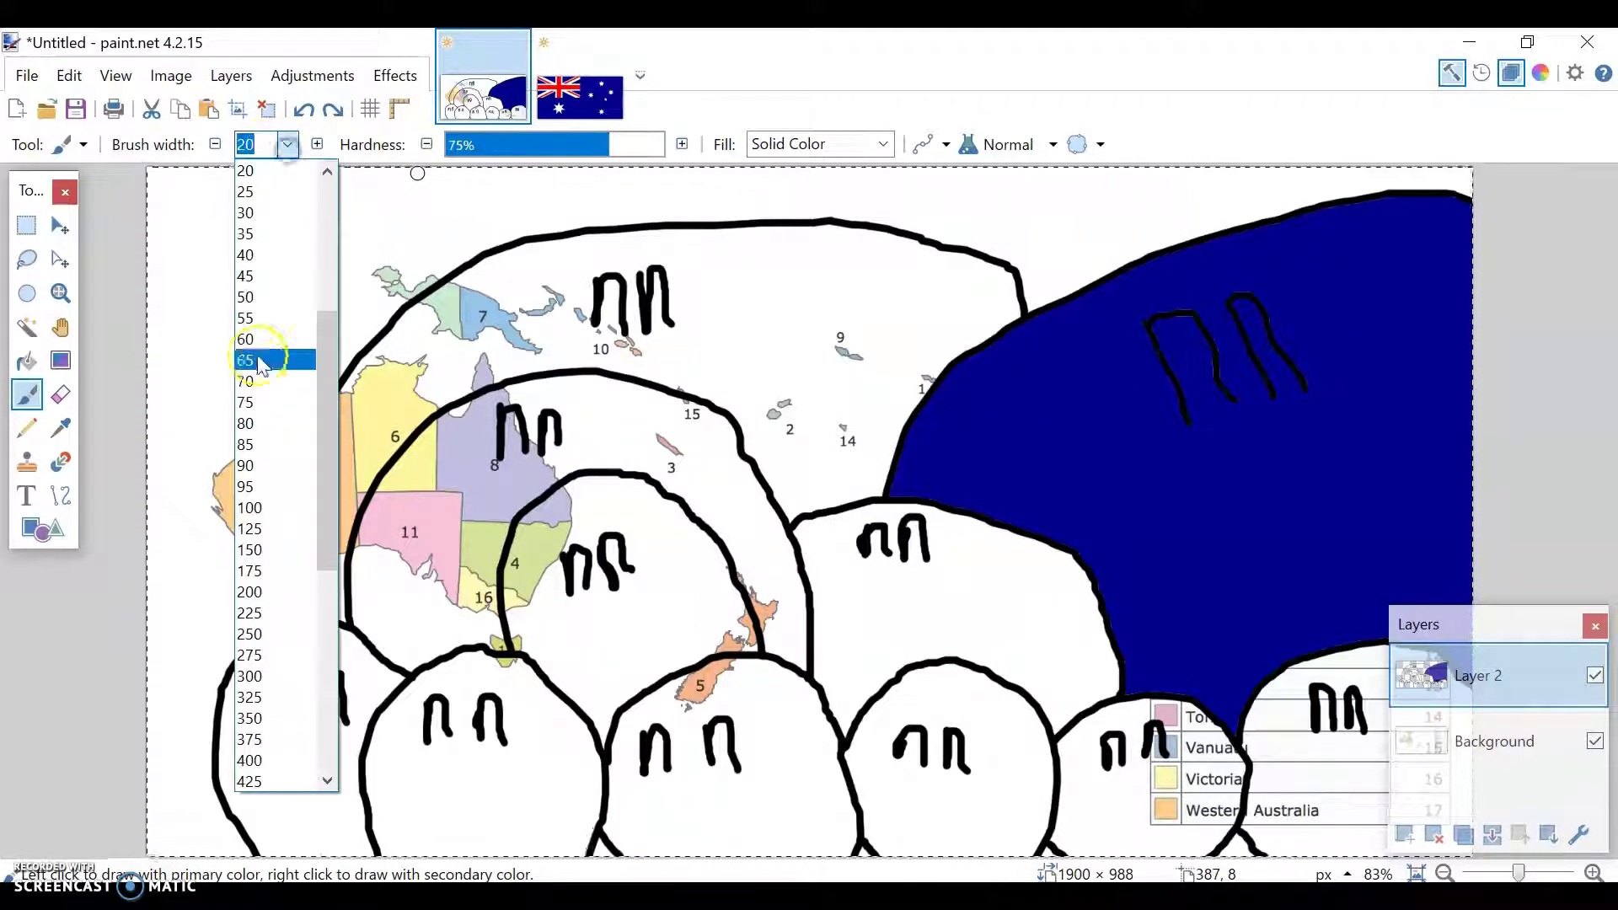
click(248, 319)
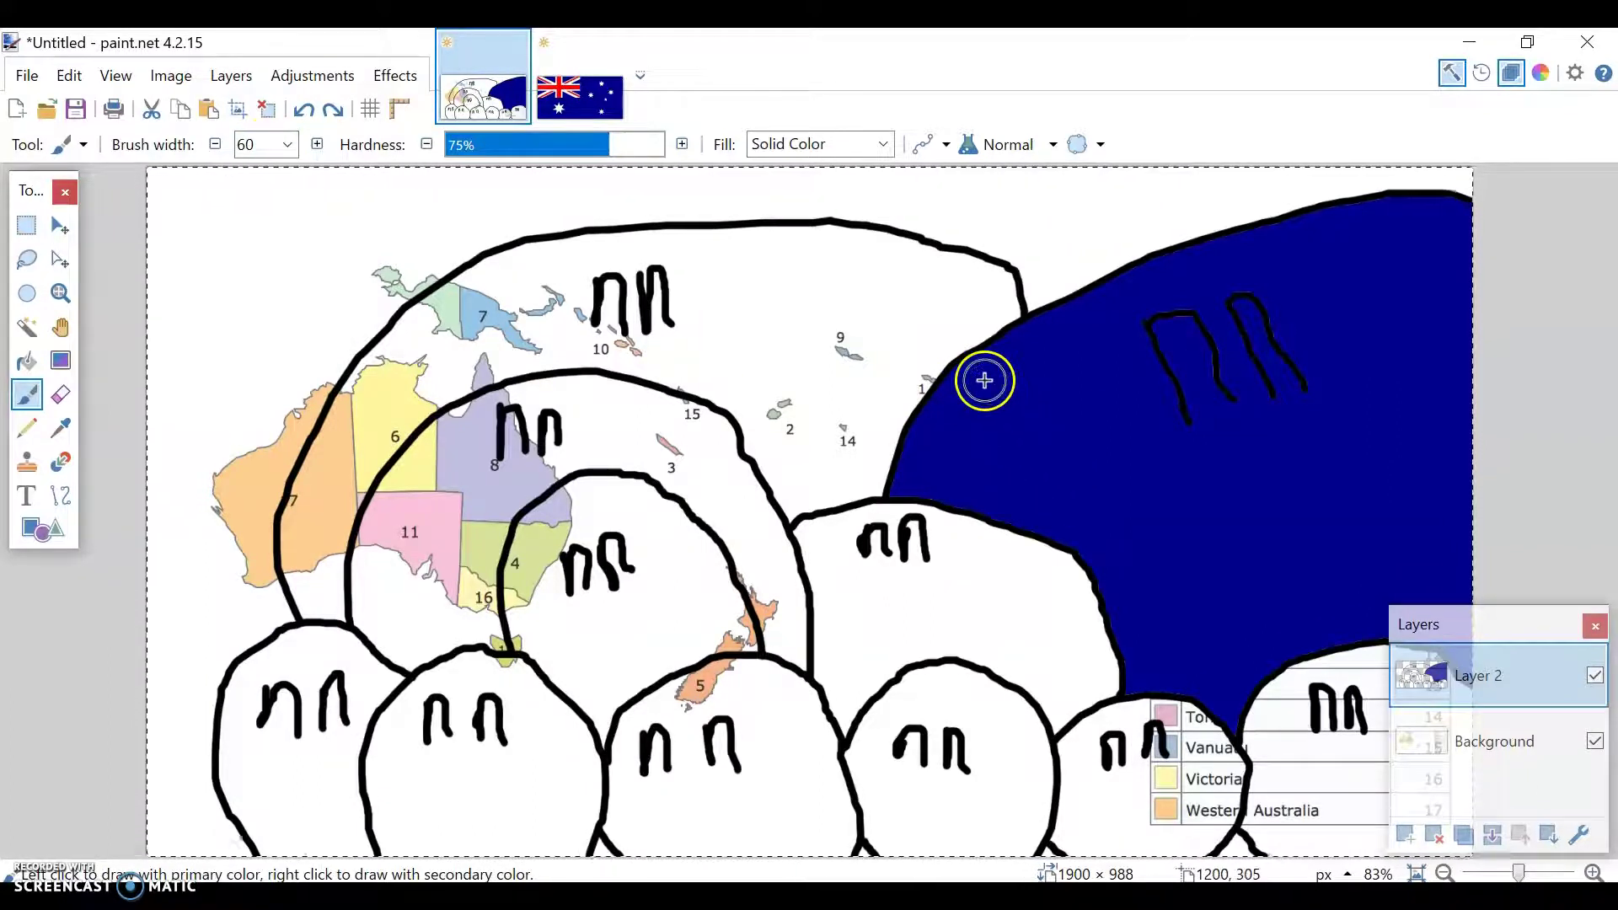
drag(979, 379, 1007, 424)
key(ctrl+z)
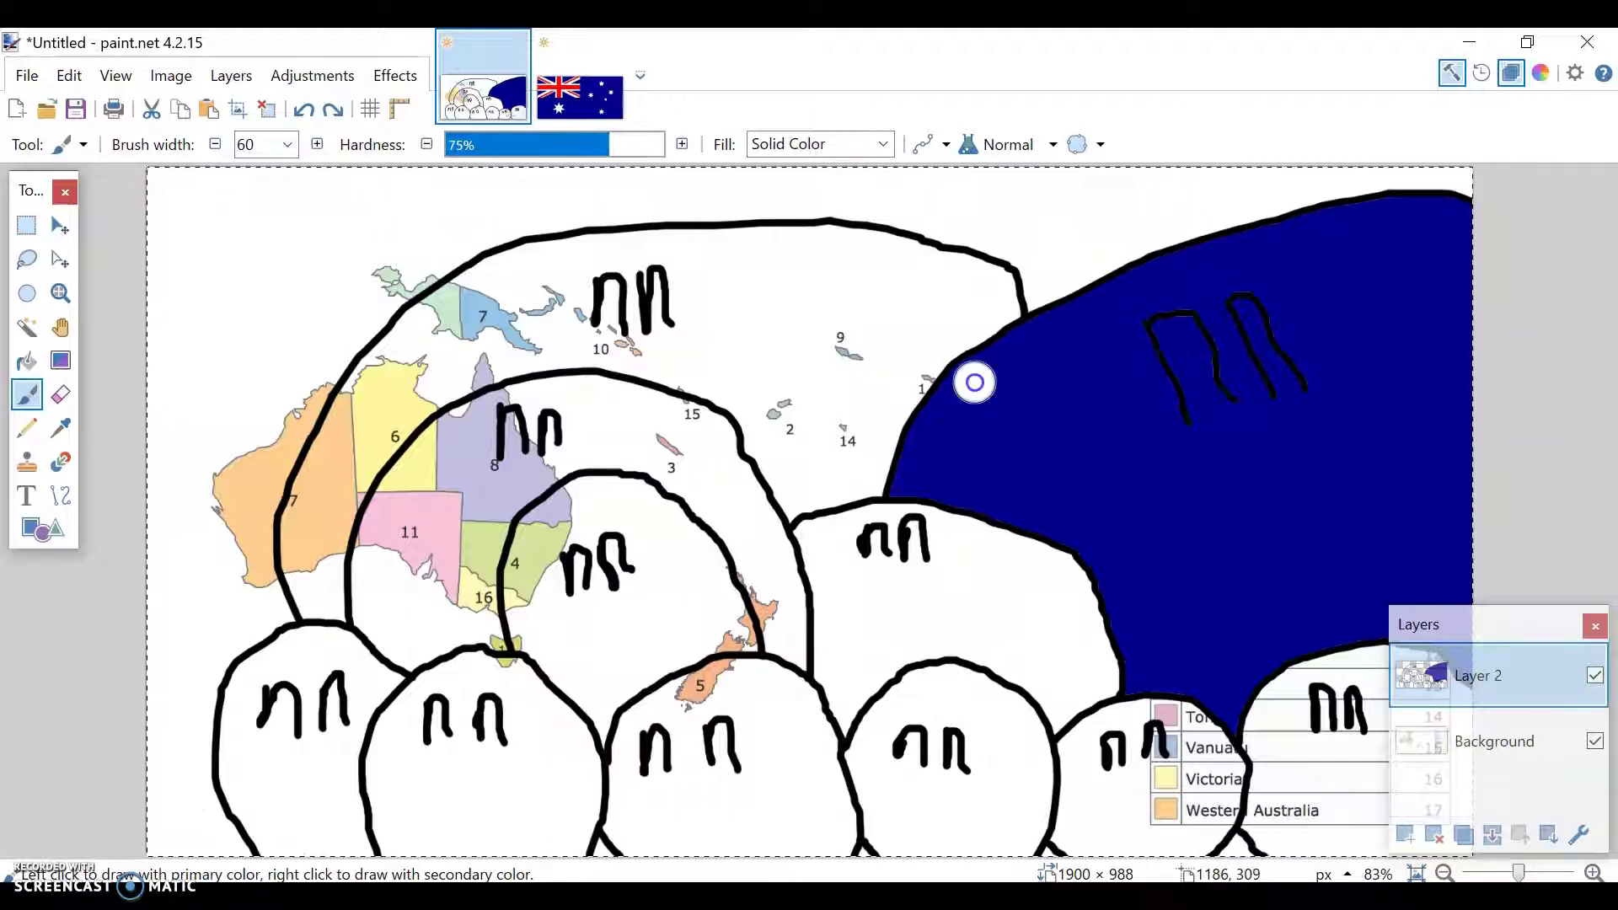
drag(976, 387, 1062, 515)
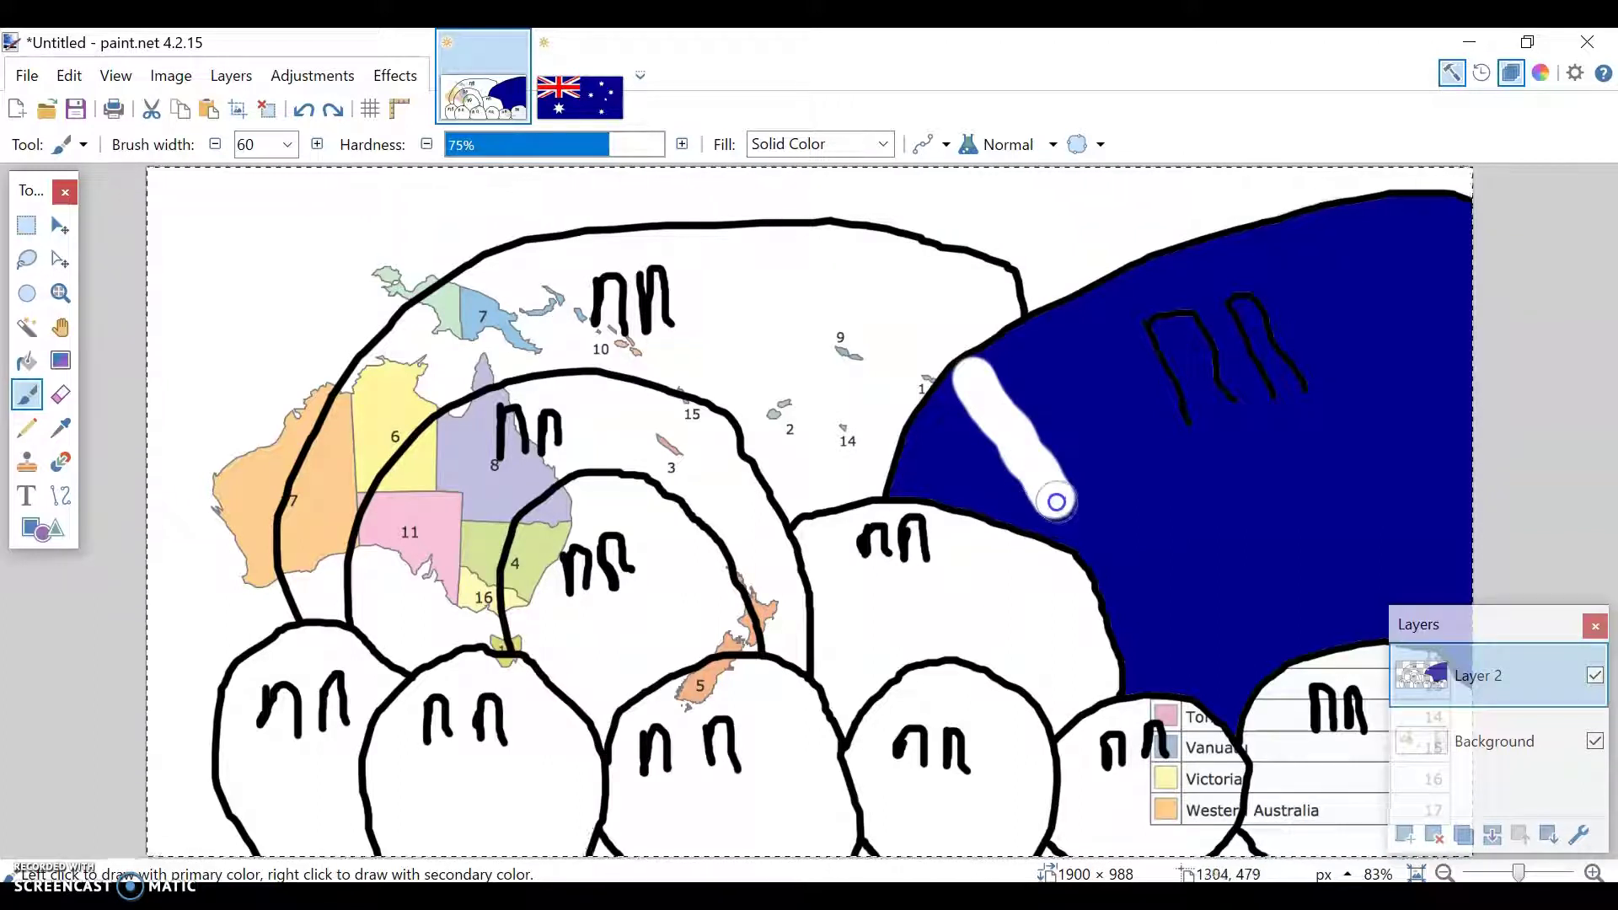
drag(1097, 379, 989, 483)
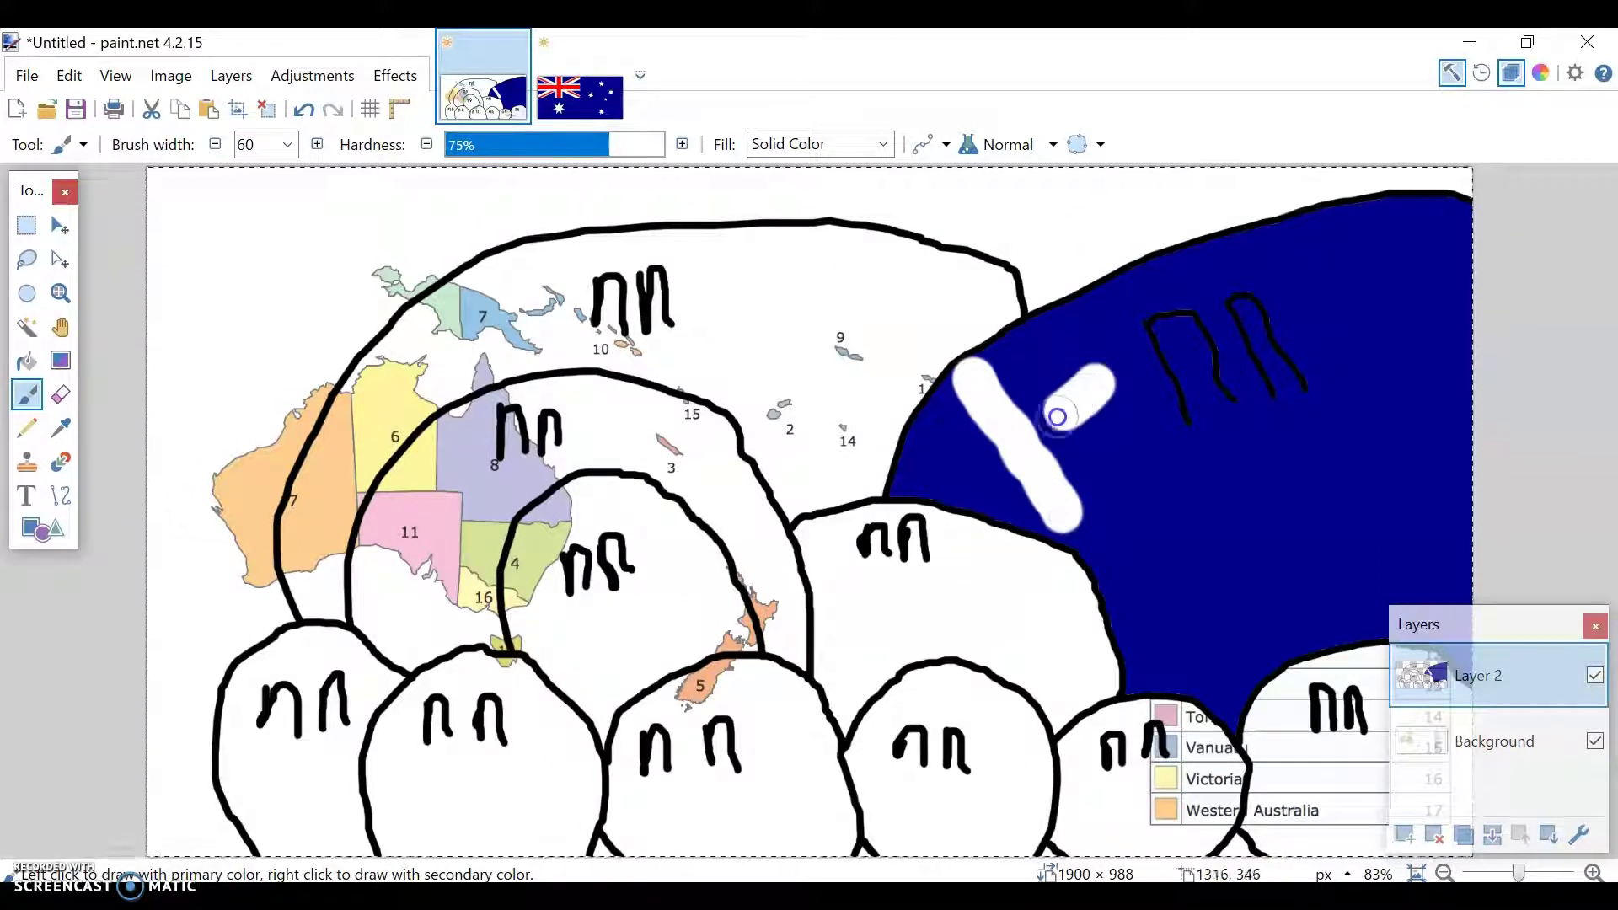
key(ctrl+z)
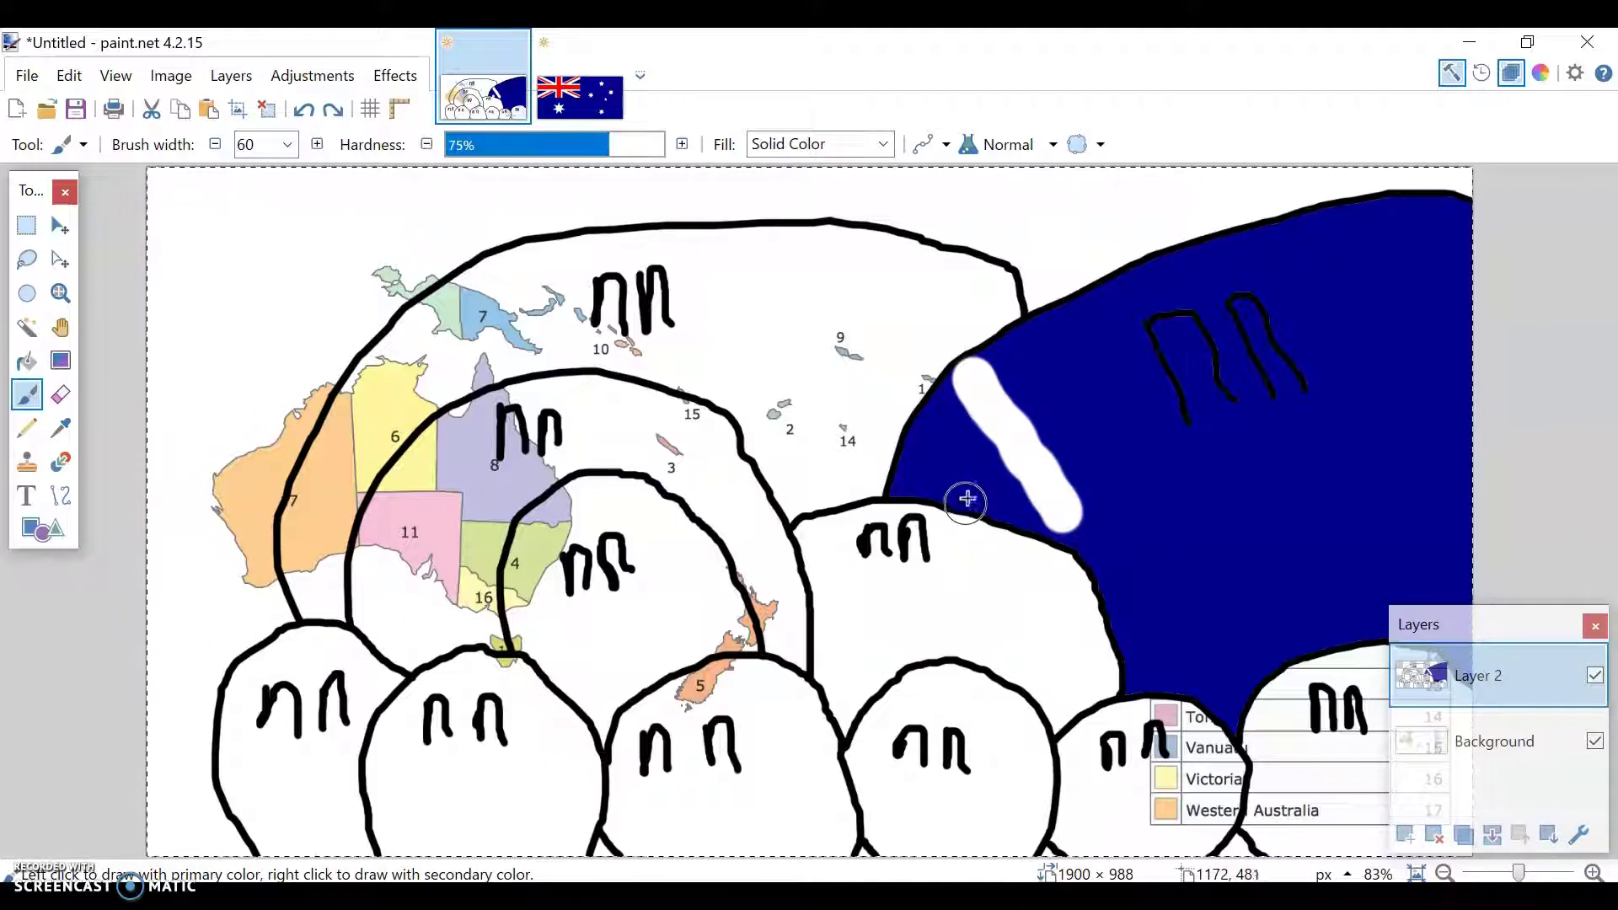
drag(971, 488, 1103, 381)
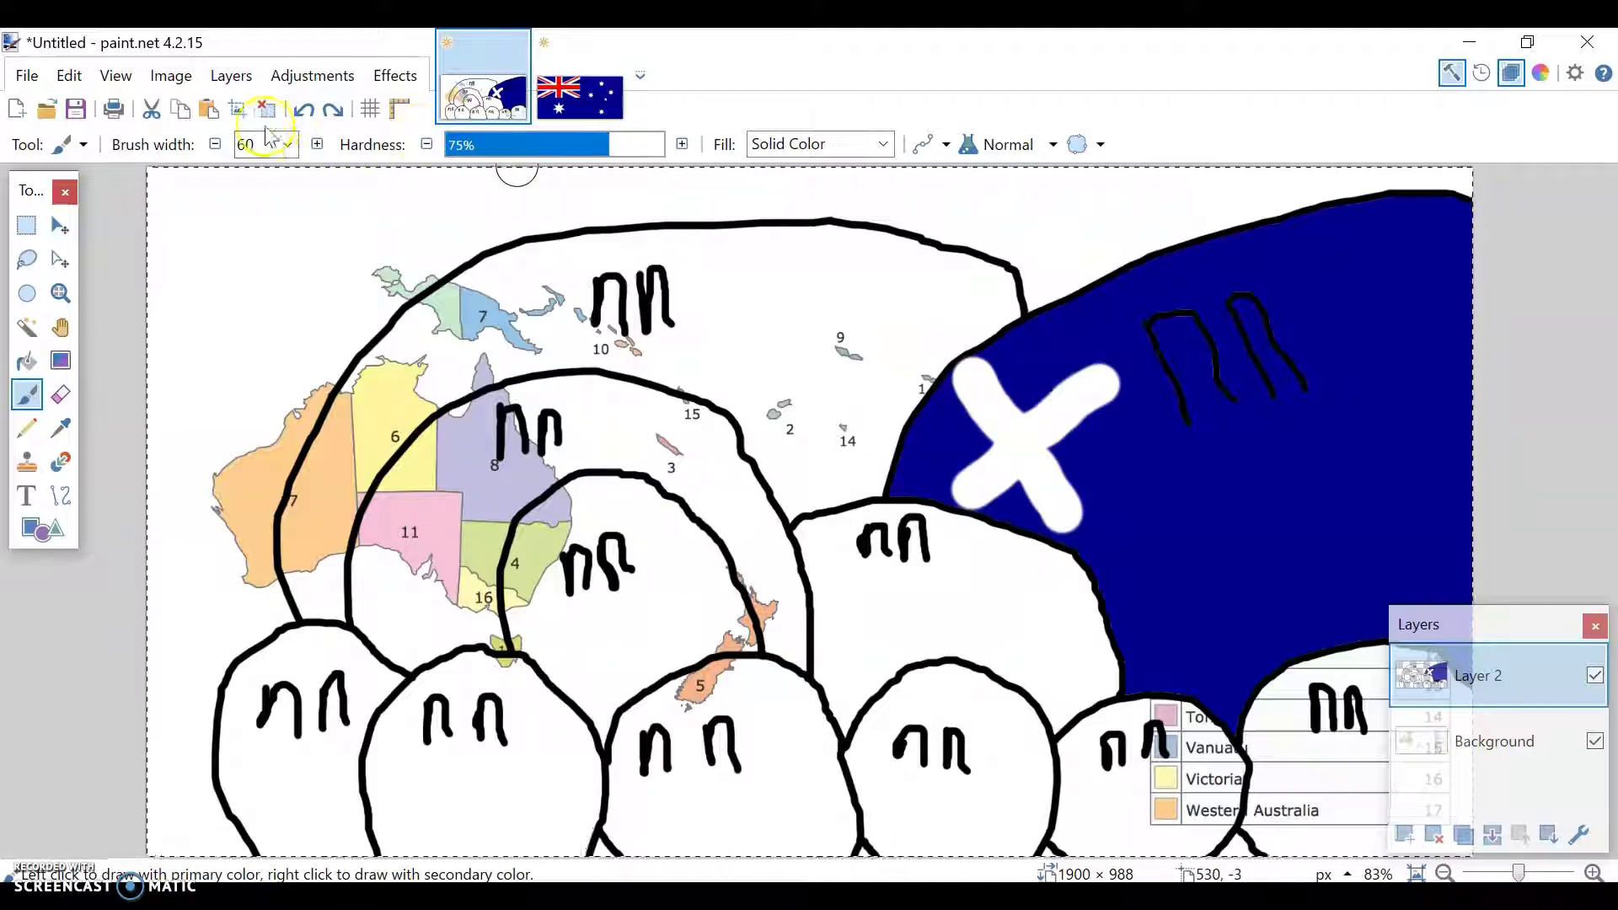
Narrow the brush to 25 and extend the X's left arm with white.
triple_click(216, 145)
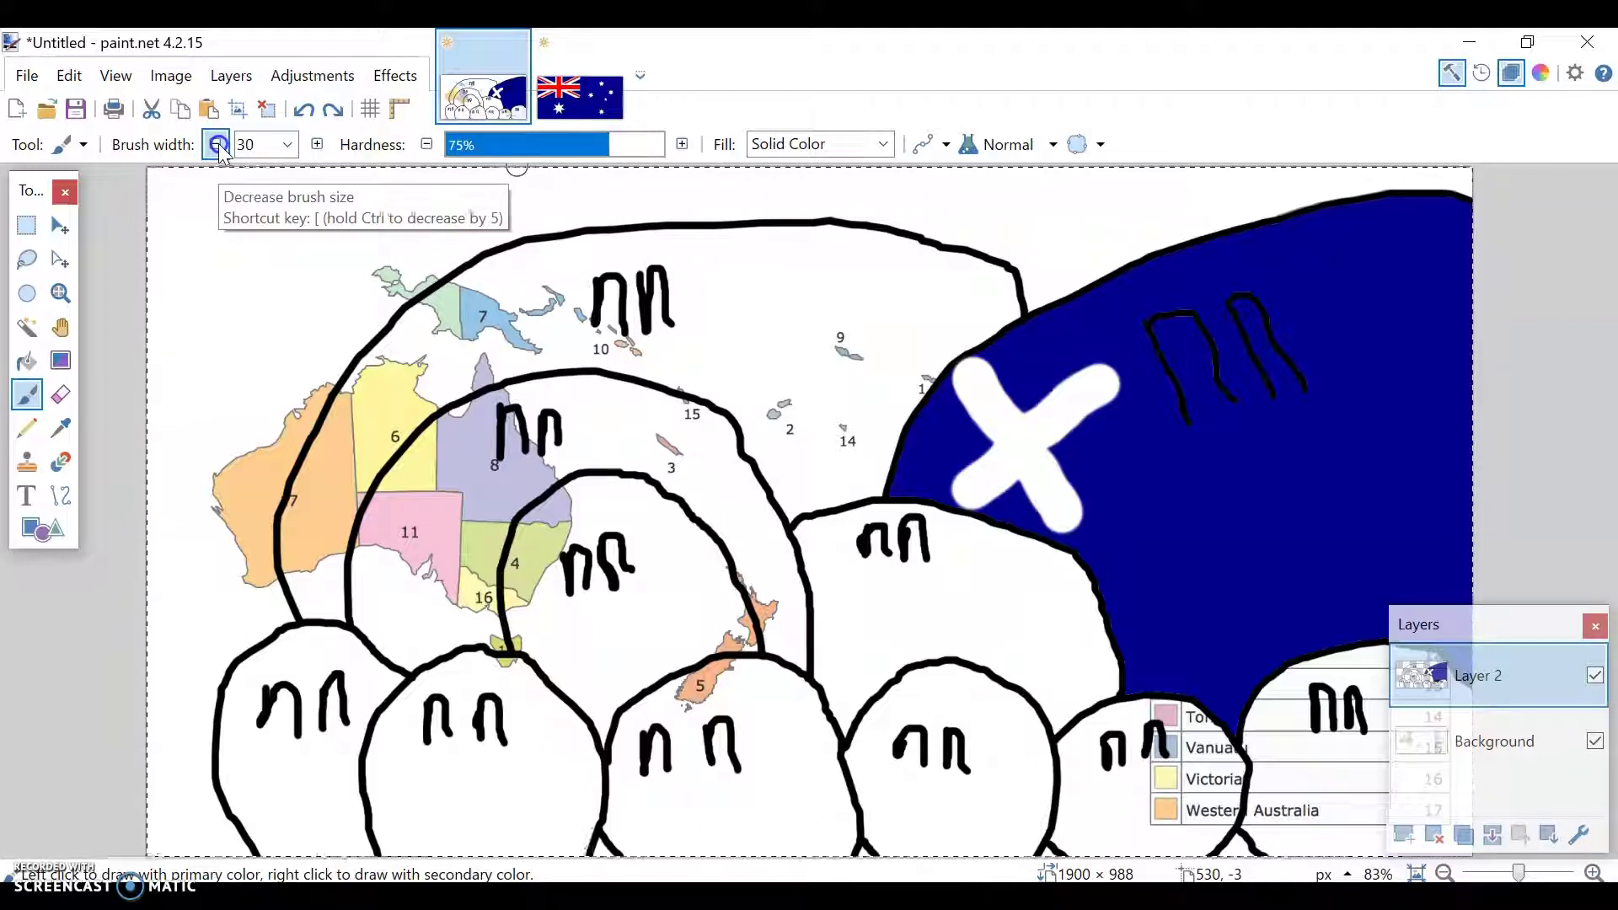
double_click(218, 144)
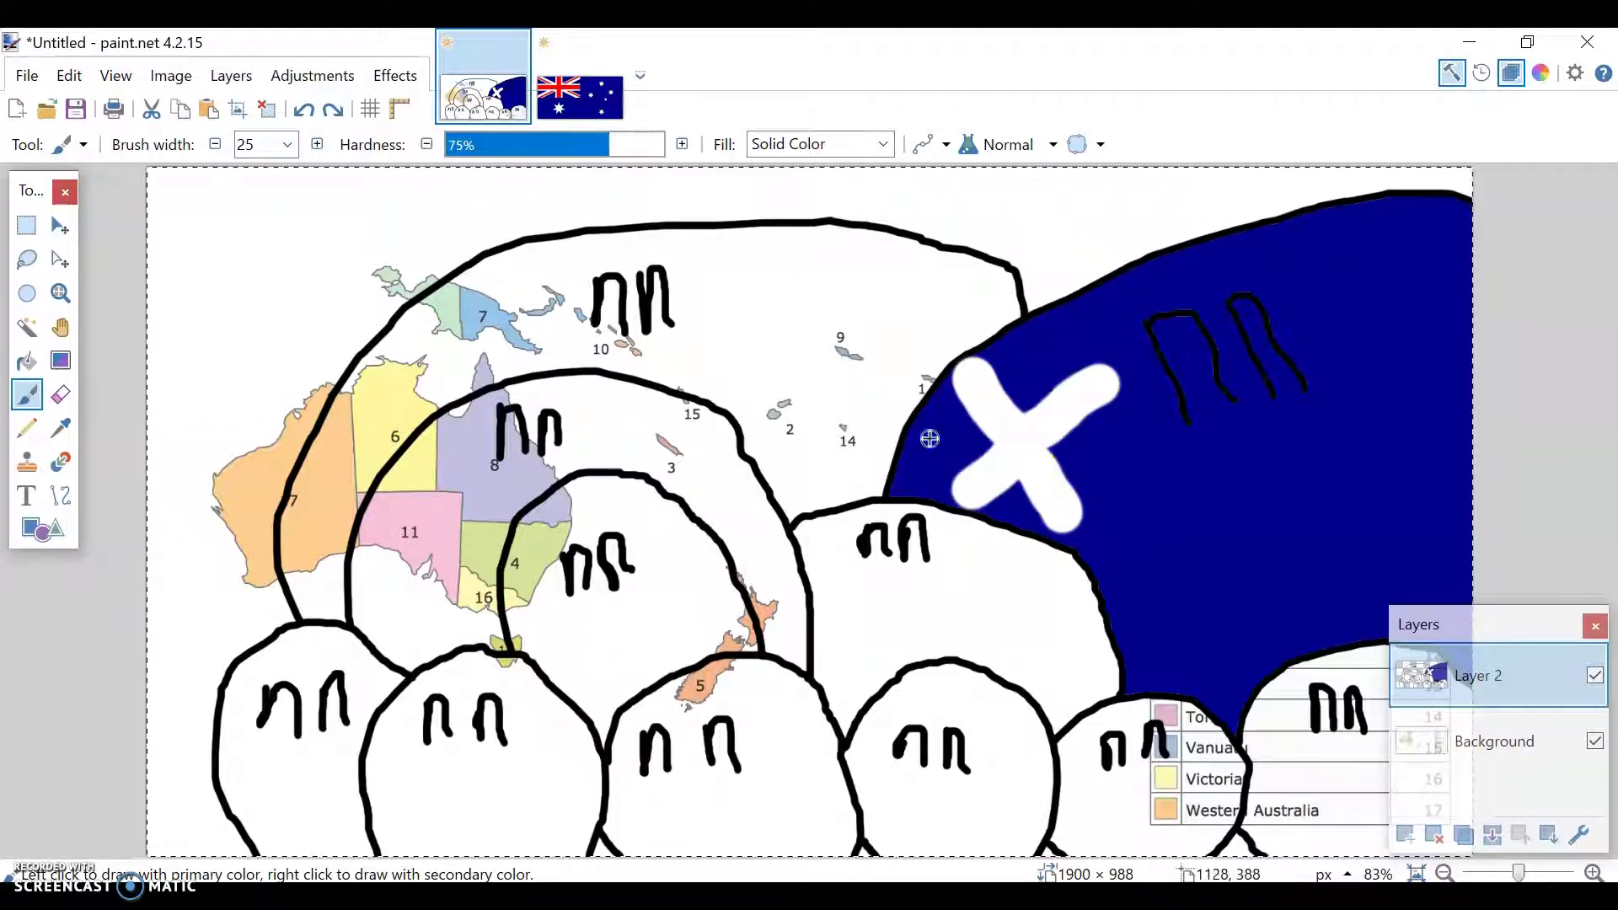
key(ctrl+z)
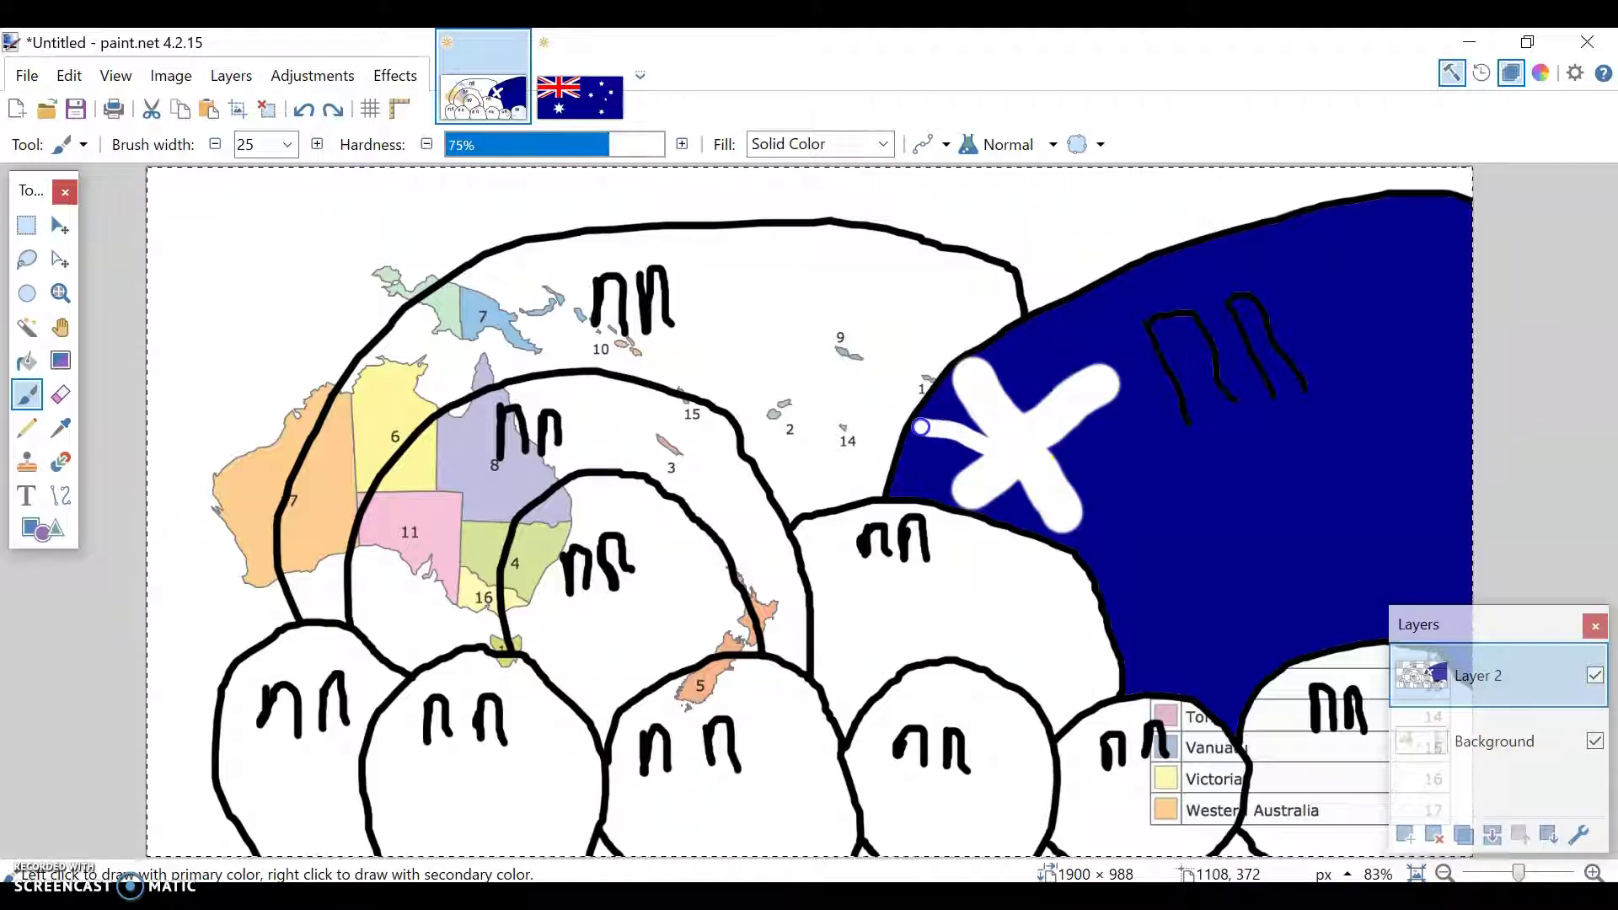
click(920, 427)
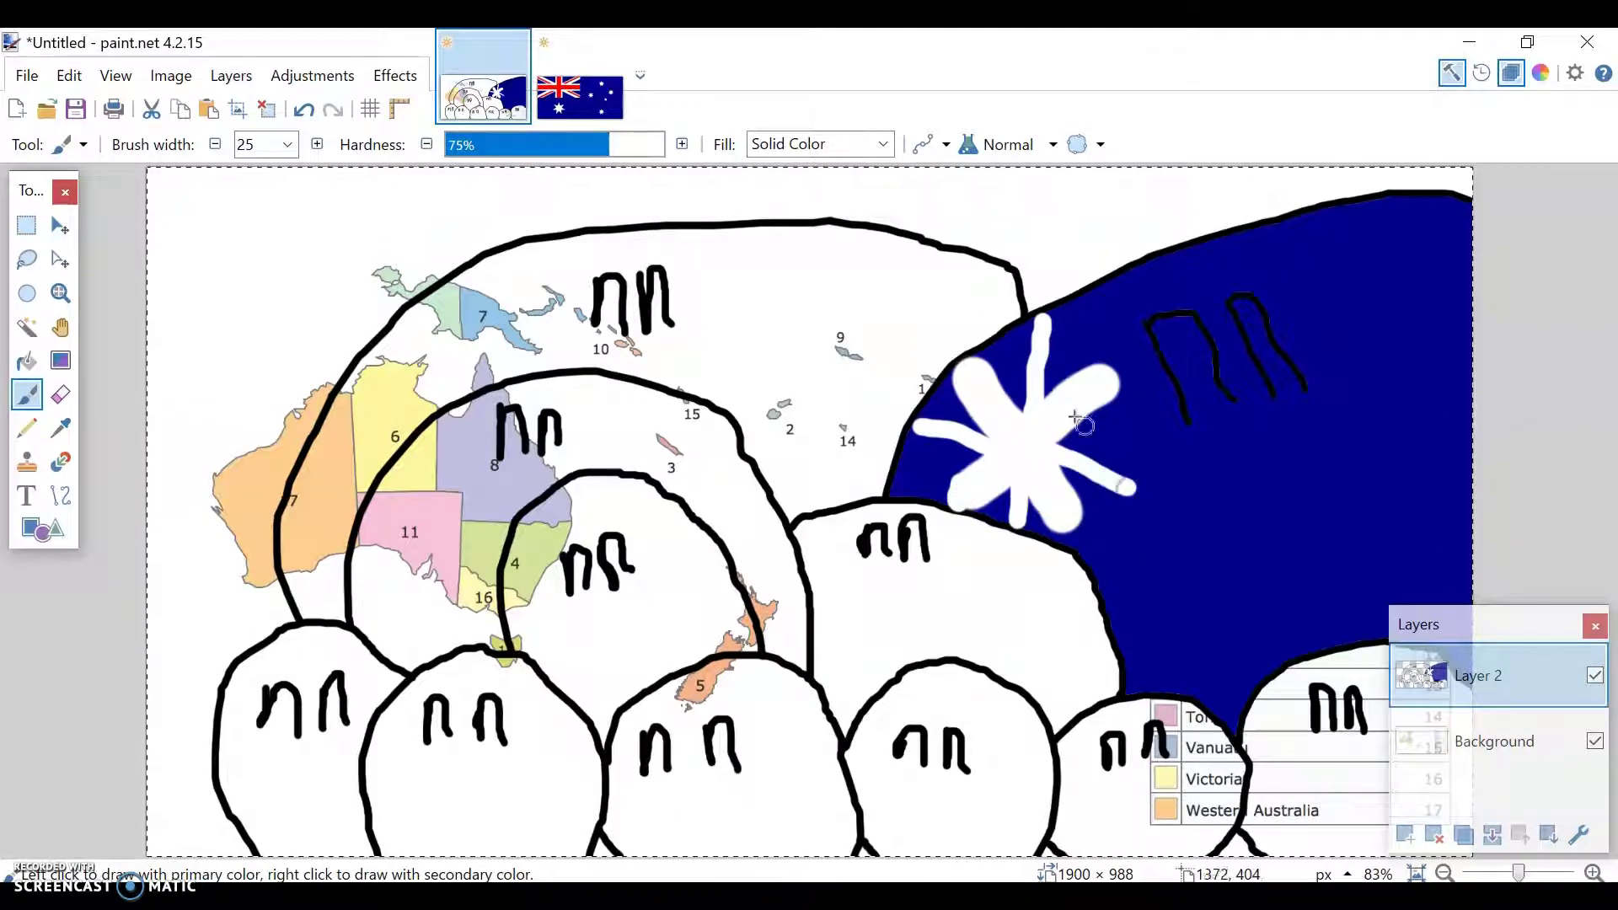
Pick the red from the Australian flag and return to the Paintbrush in the scene.
click(61, 430)
click(579, 94)
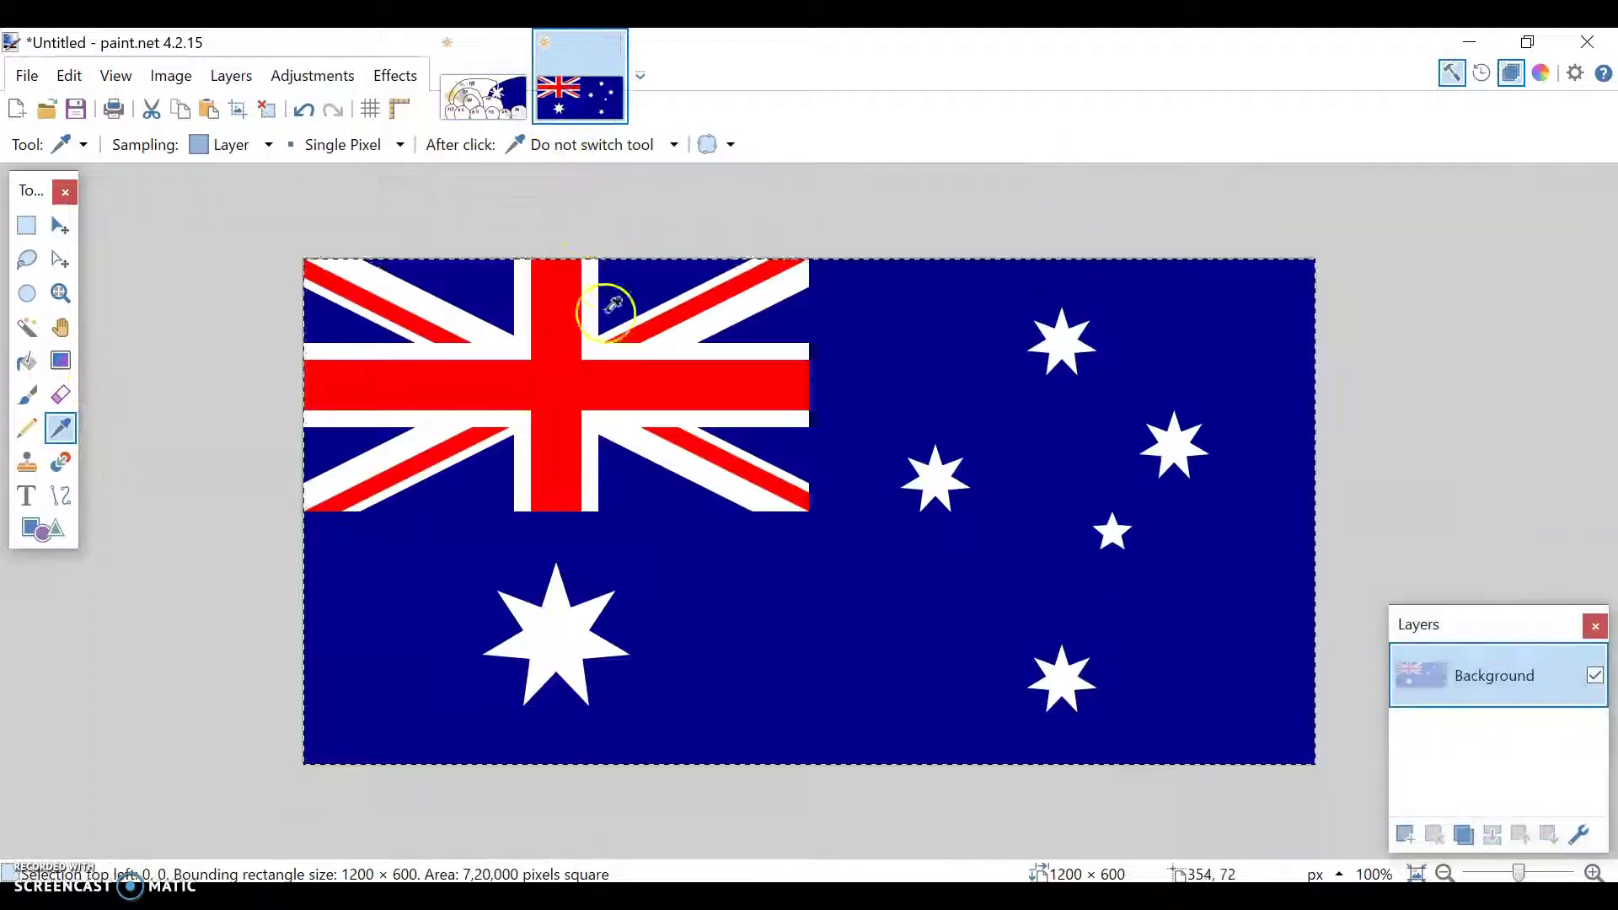
click(585, 382)
click(482, 94)
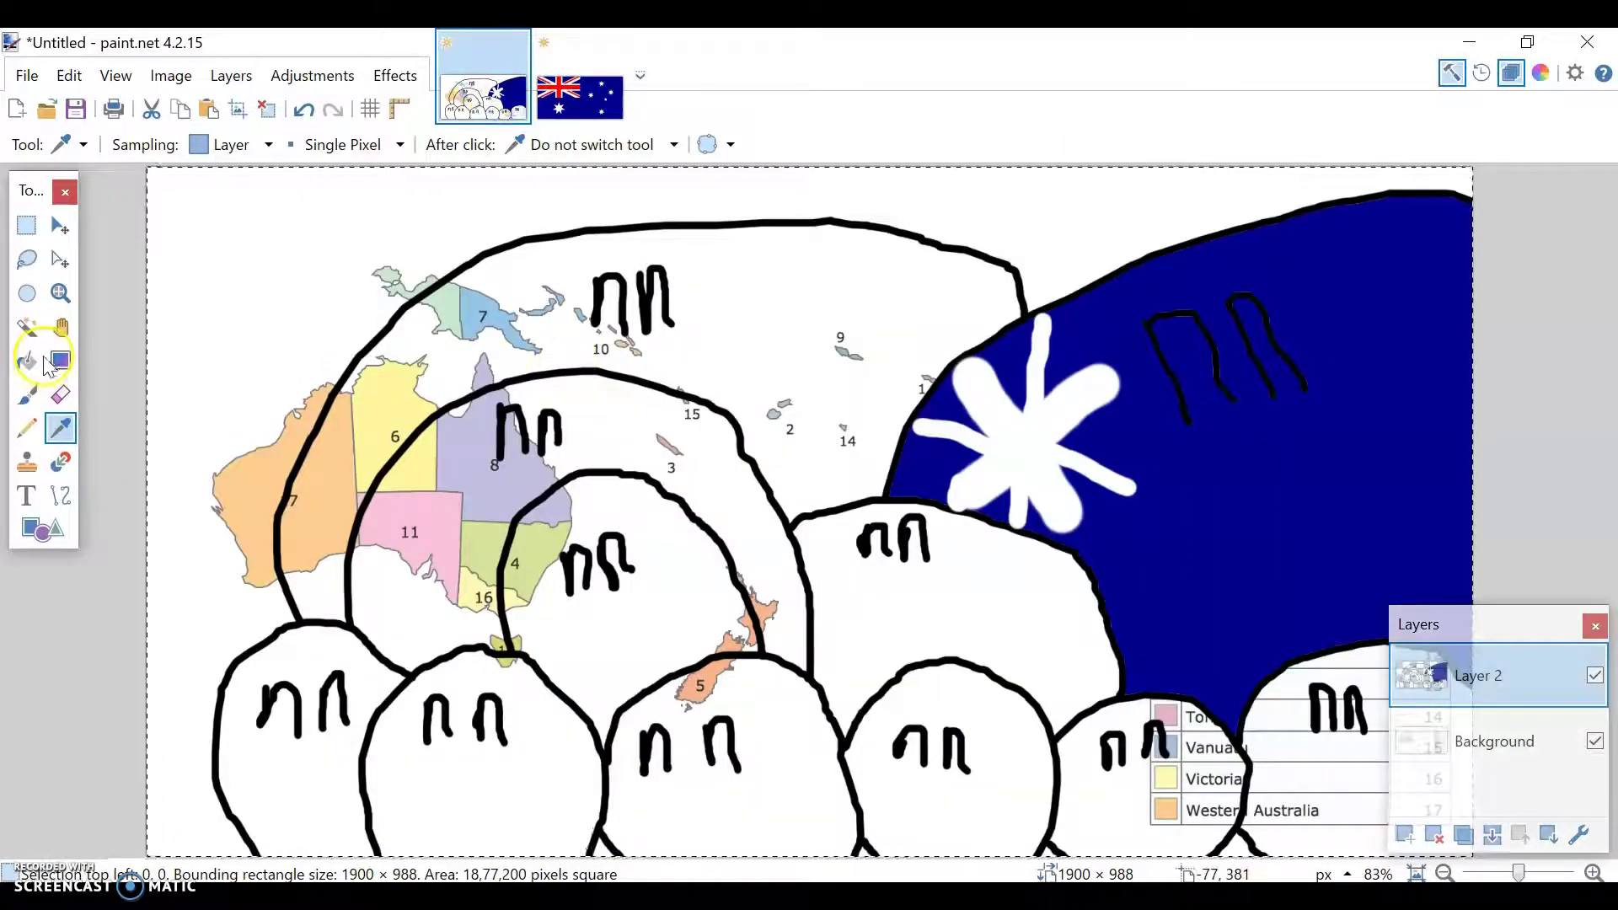
click(27, 396)
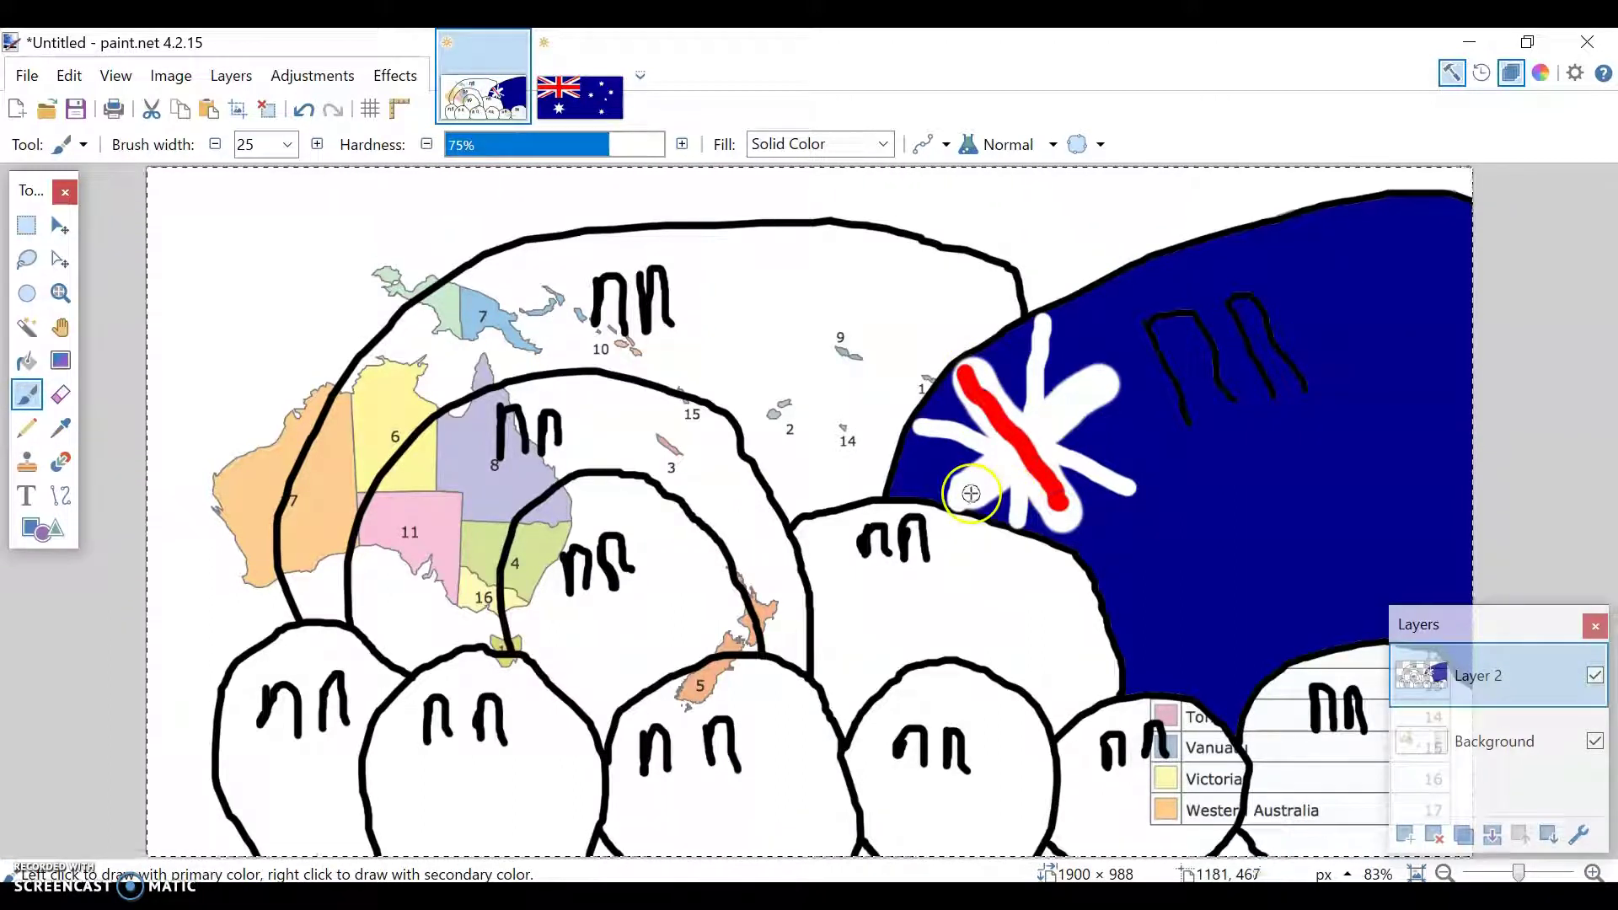
Paint red diagonals across the white star, undoing the unwanted strokes.
drag(979, 487, 1103, 405)
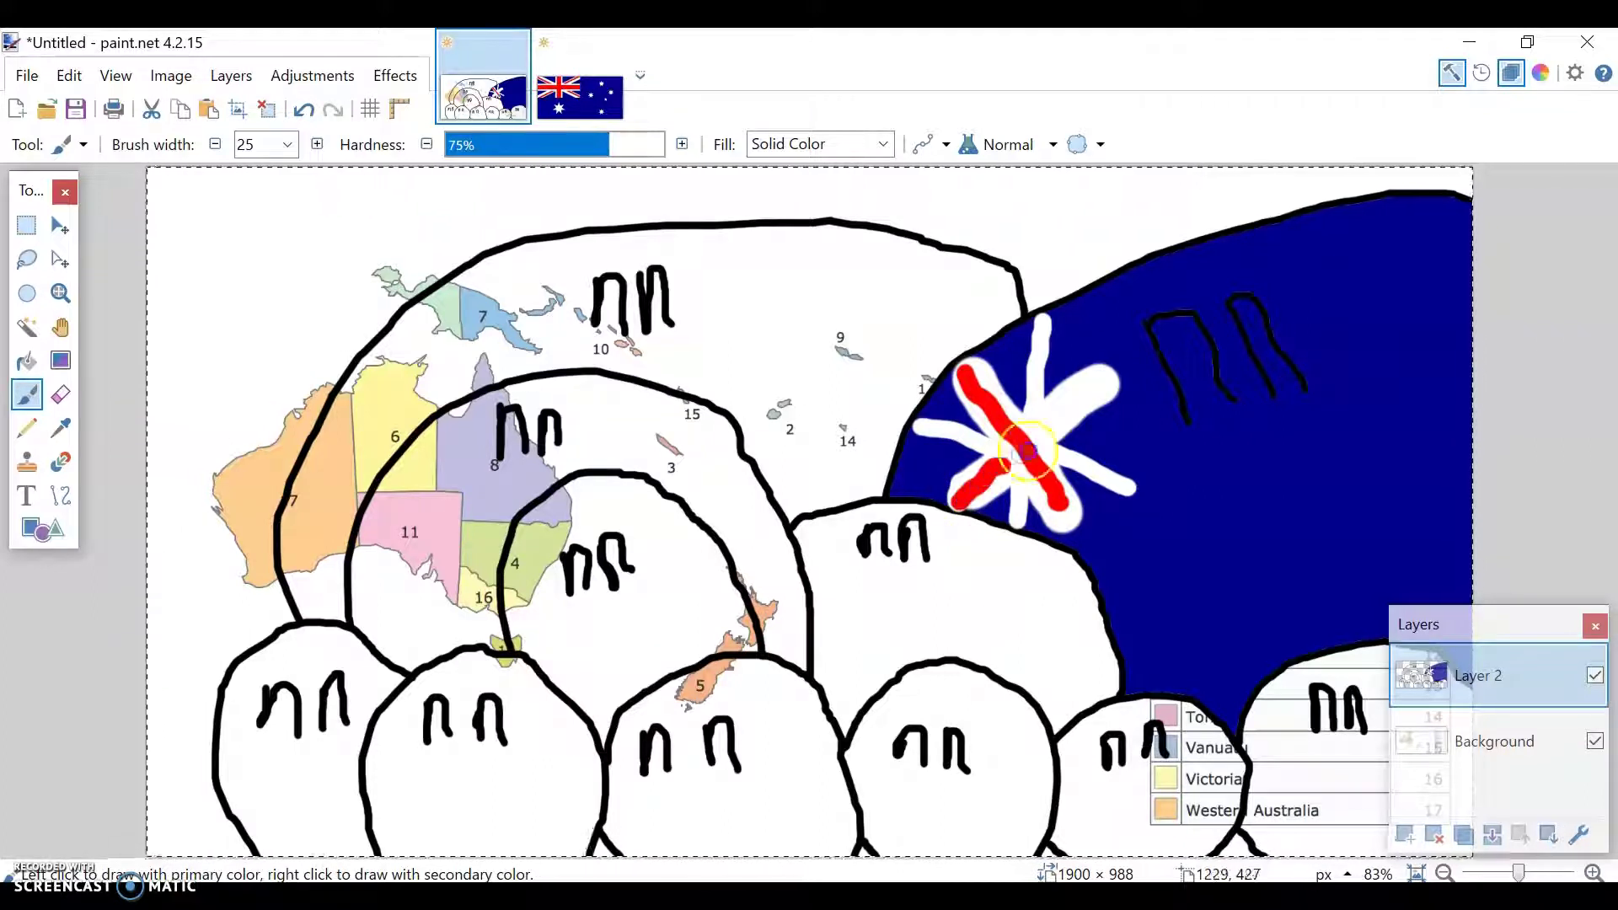
key(z)
key(ctrl+z)
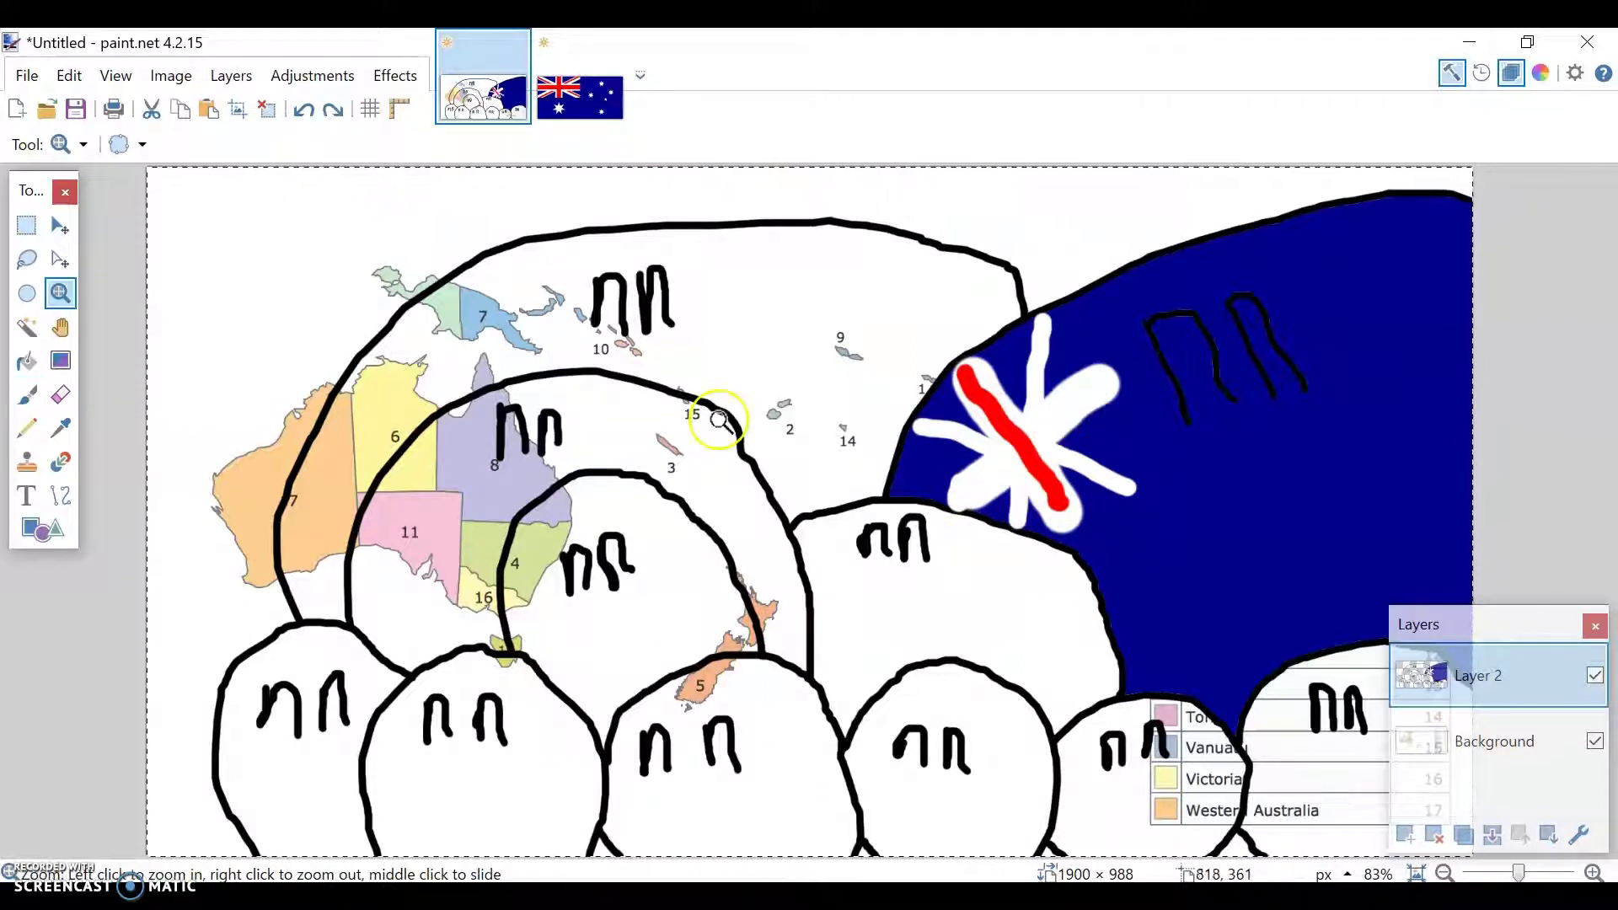
click(27, 394)
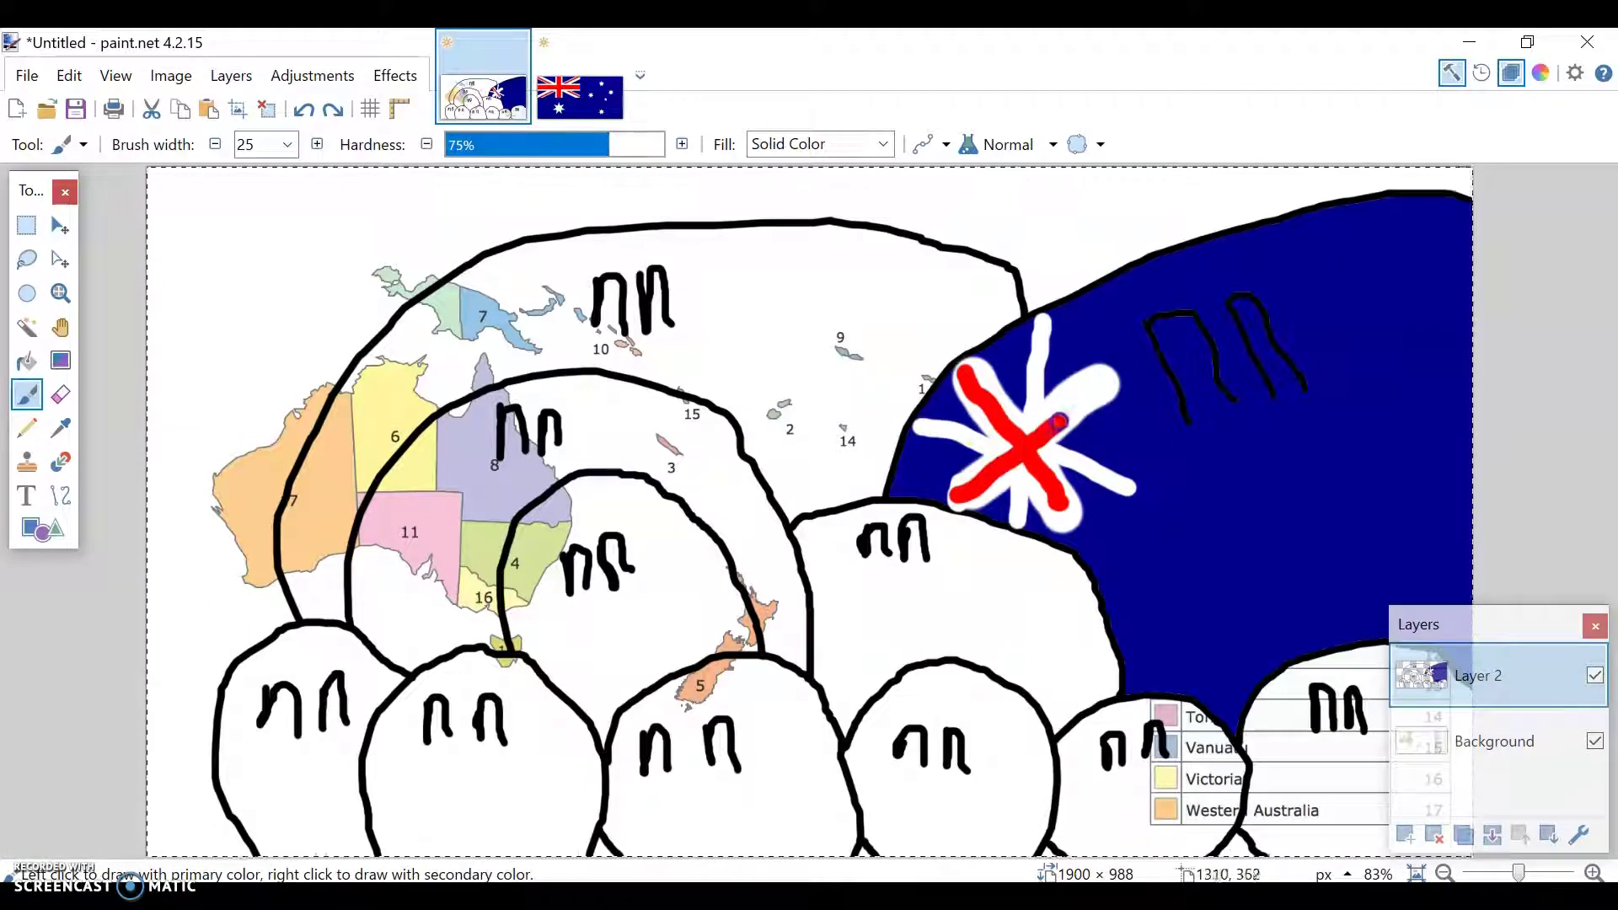
key(ctrl+z)
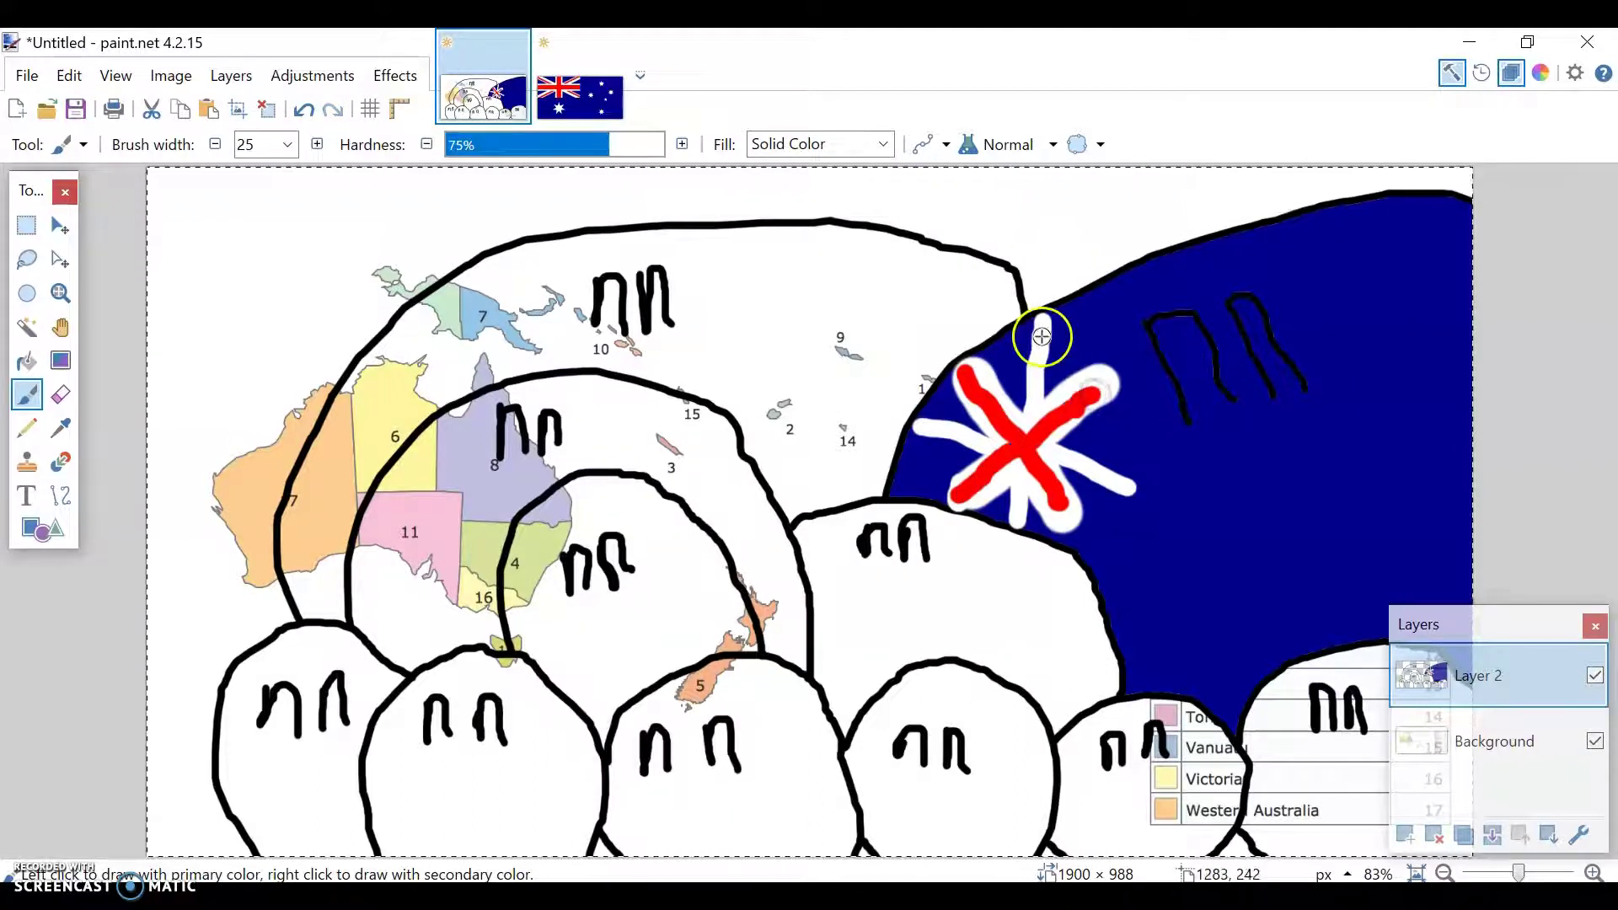
At brush width 20, paint red and white along the star's left and lower-right arms.
click(216, 144)
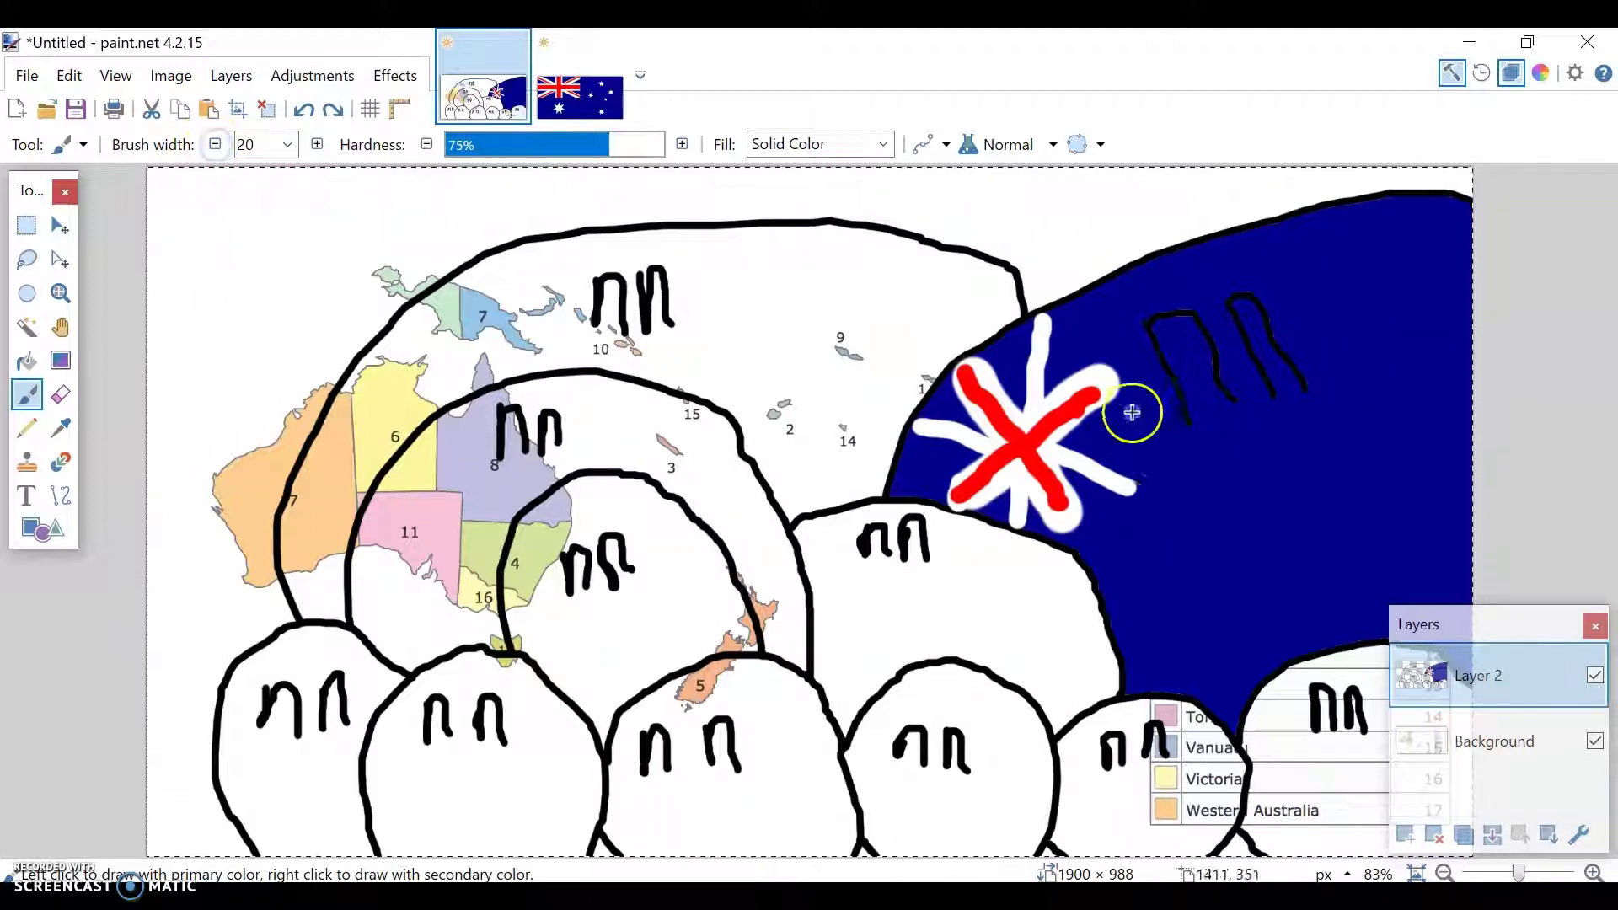
click(926, 431)
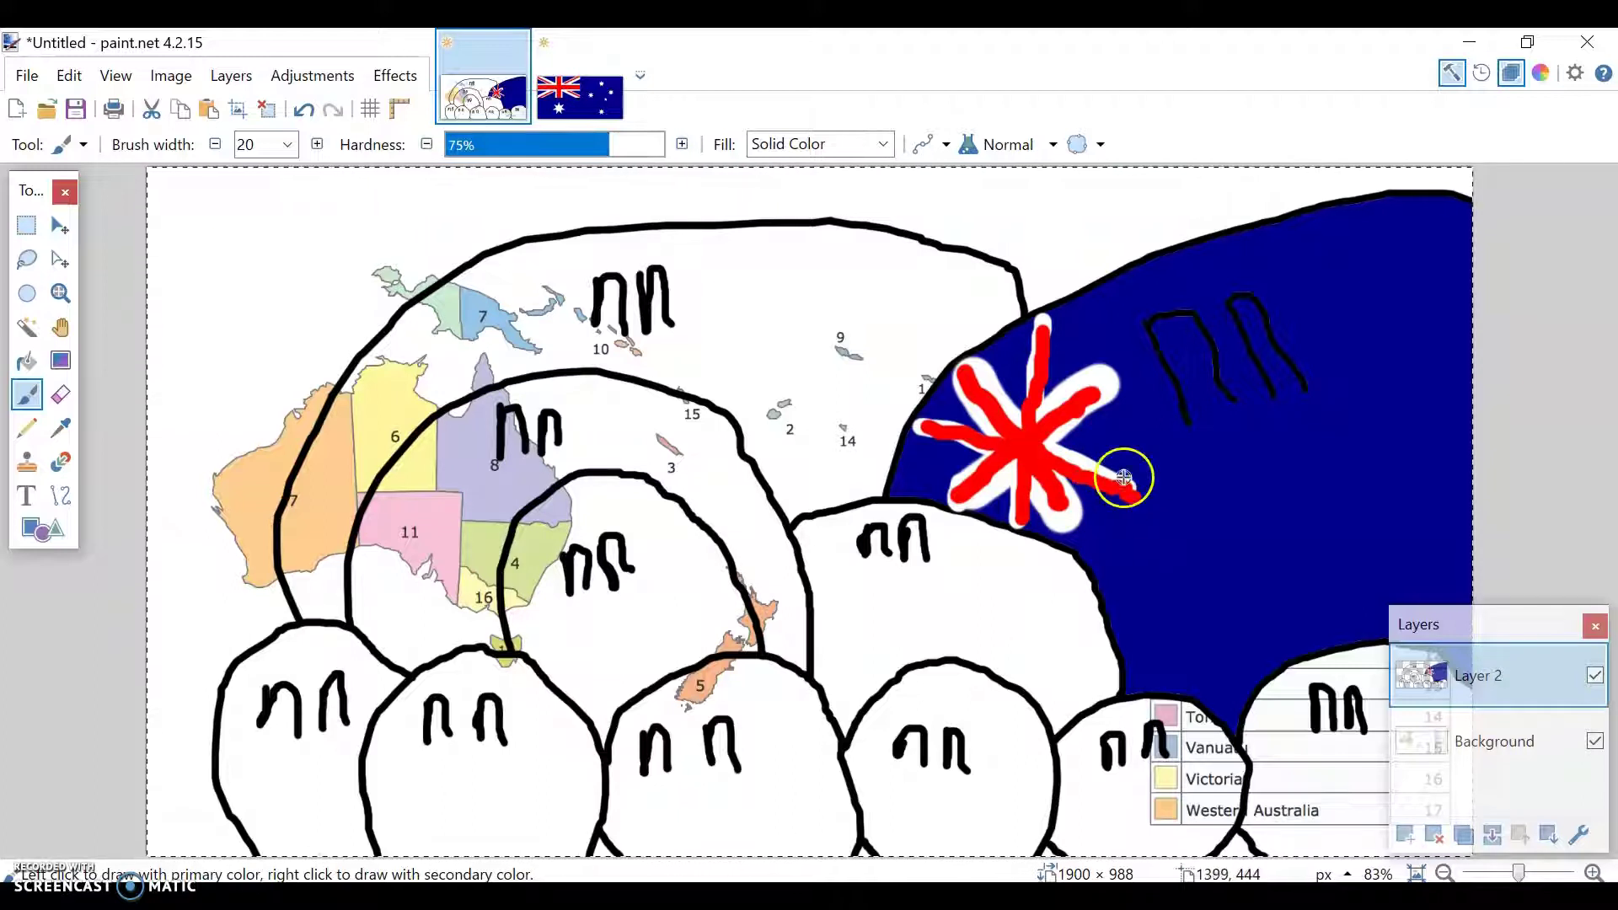
drag(1124, 478, 1037, 445)
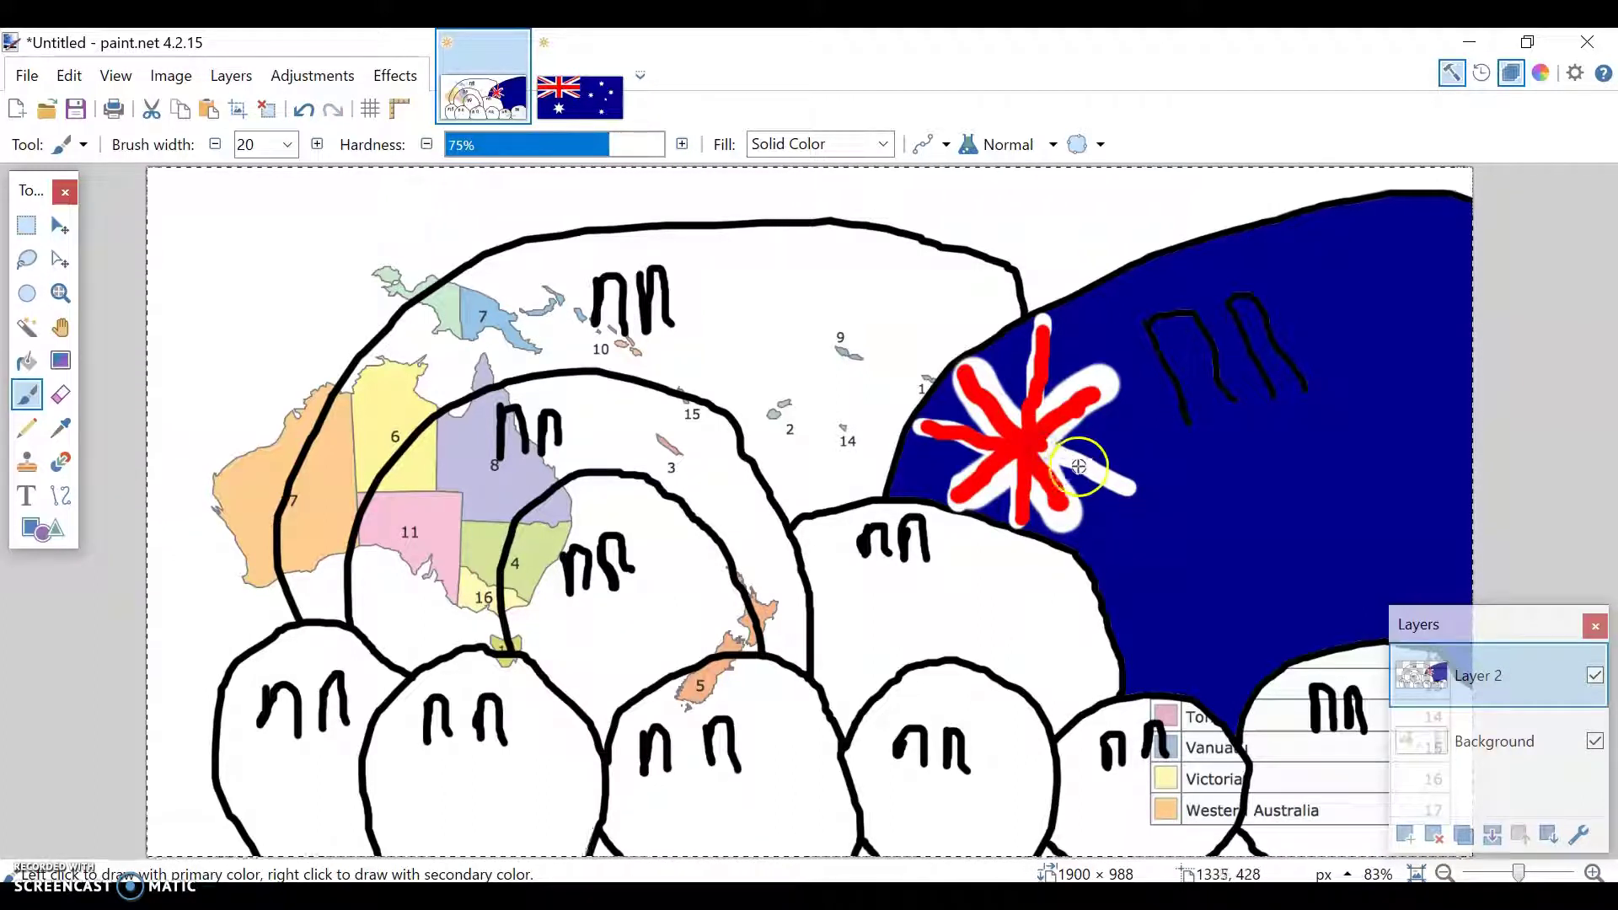
drag(1113, 480, 1045, 449)
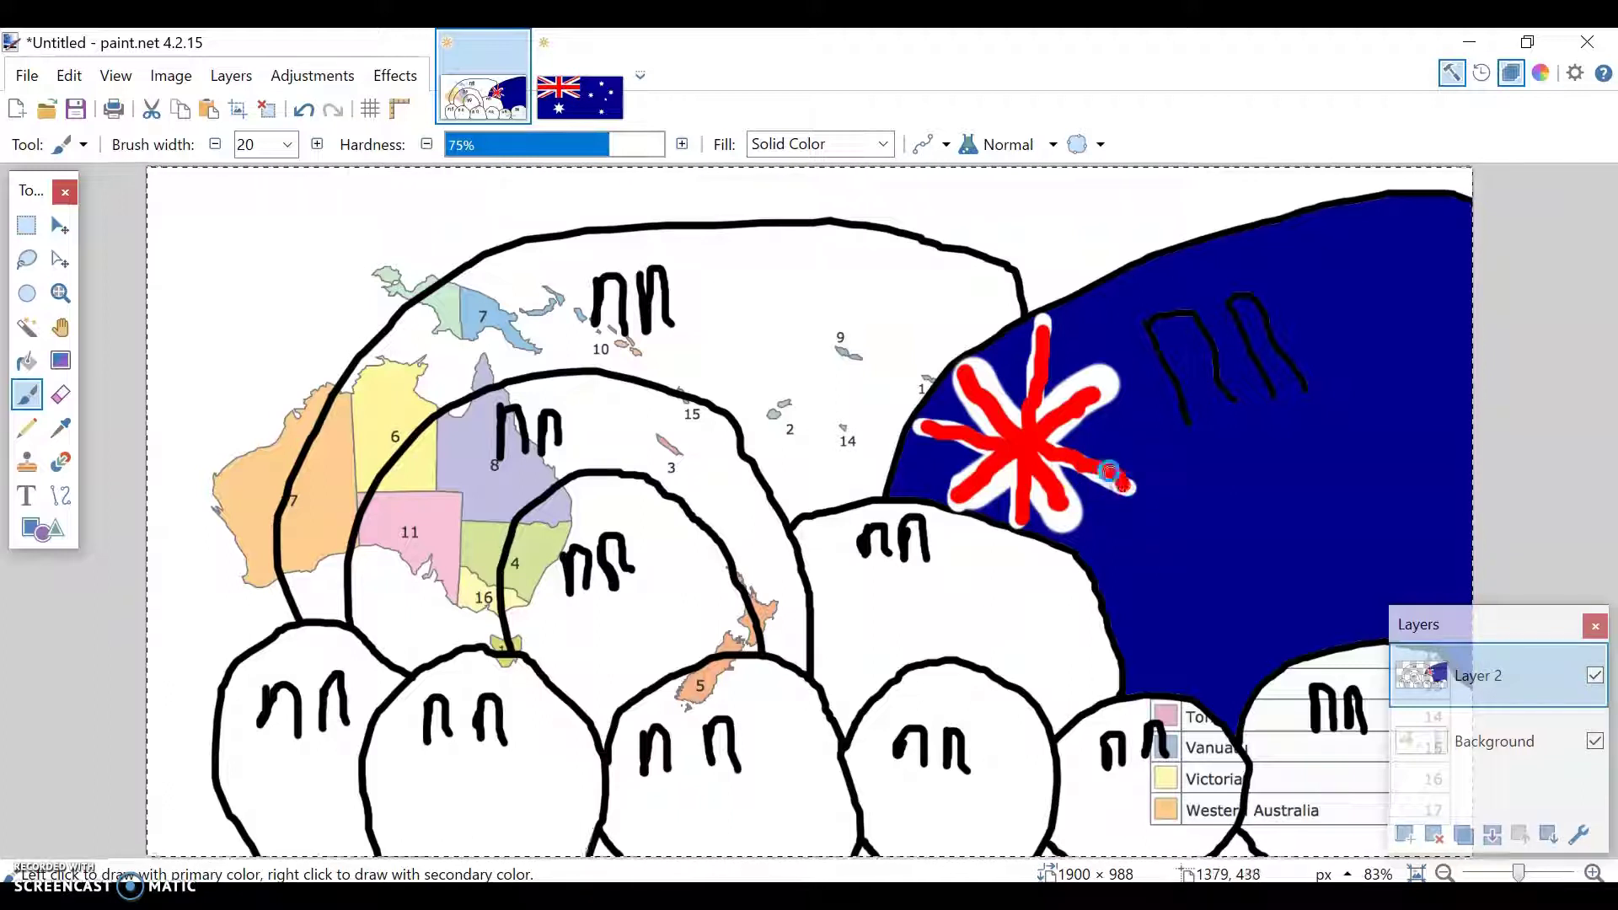
key(ctrl+z)
click(1072, 461)
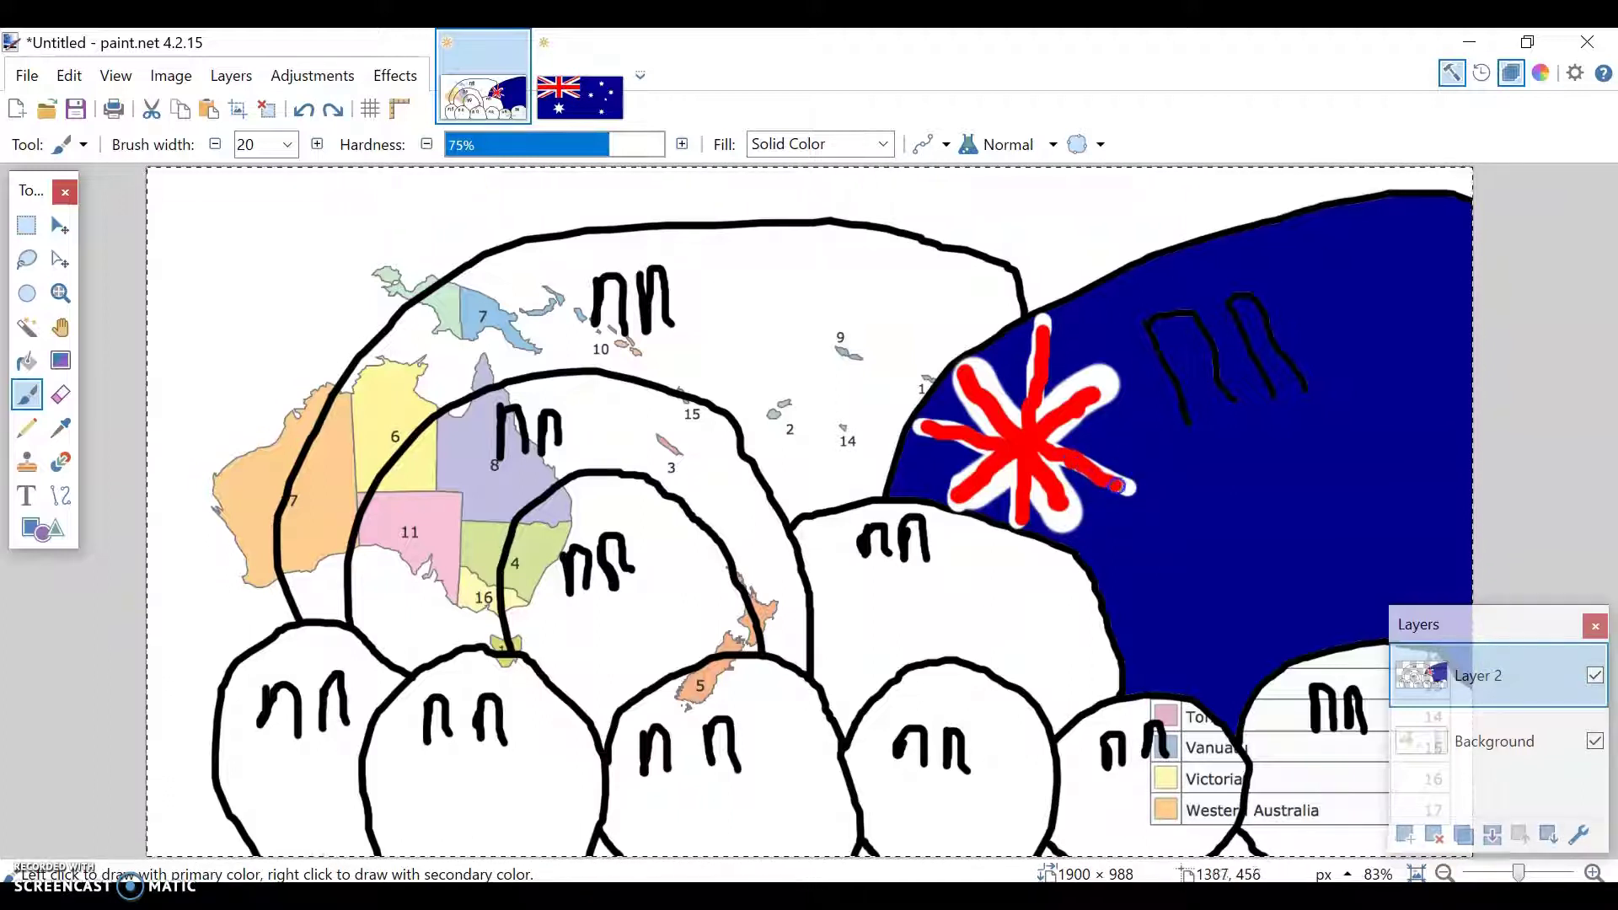
Sample white from a flag star and choose the Six-point star shape.
click(63, 429)
click(579, 95)
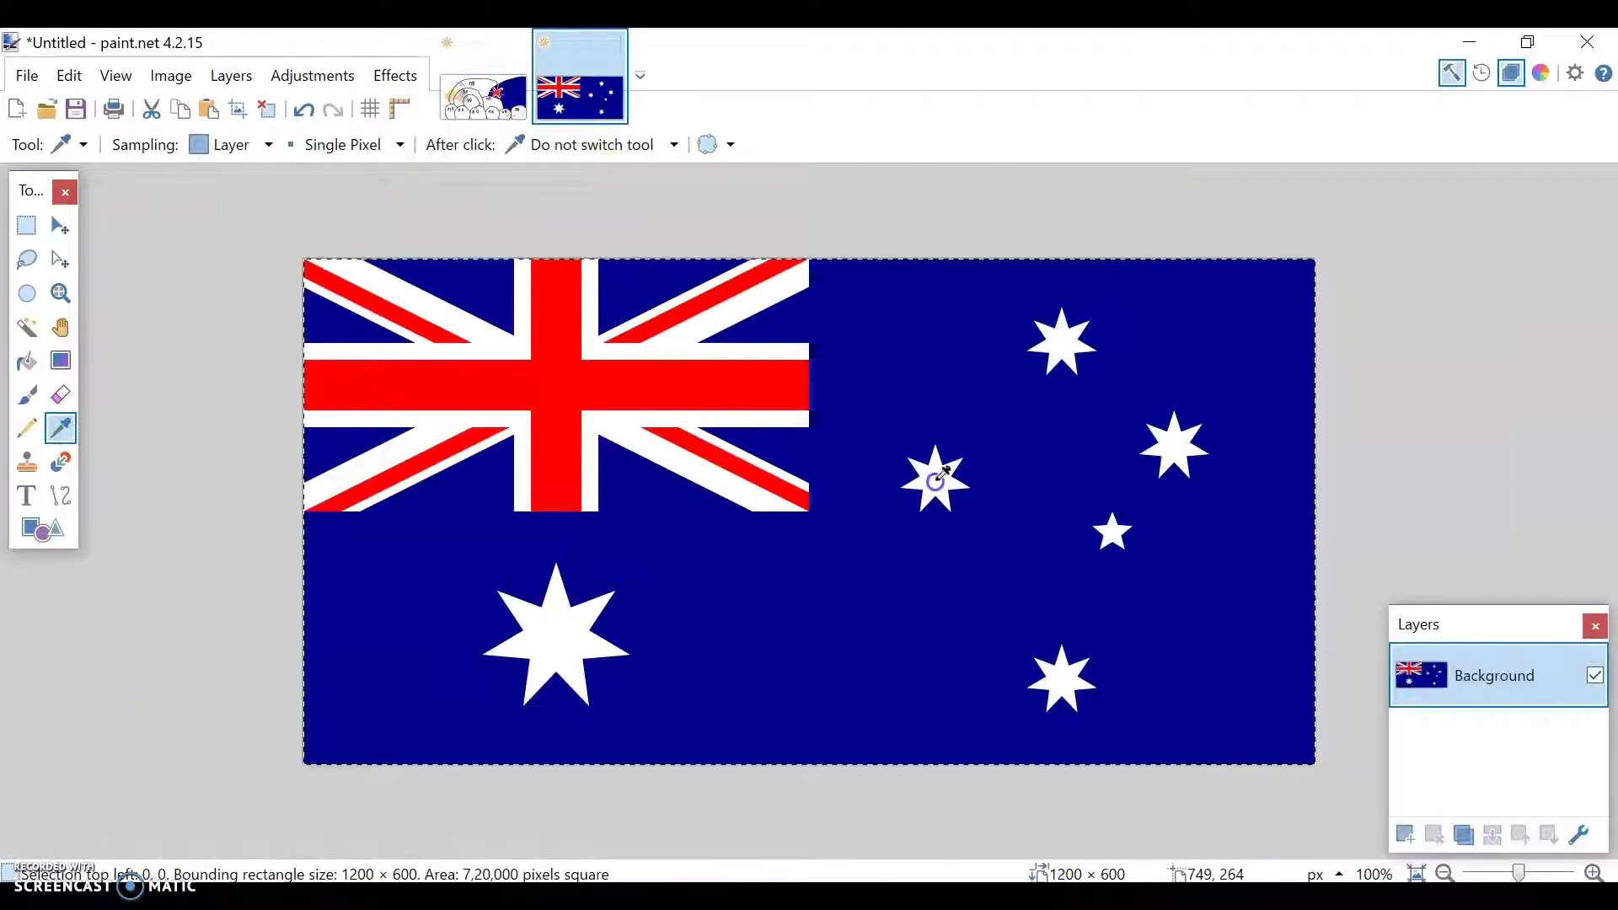
click(483, 96)
click(16, 541)
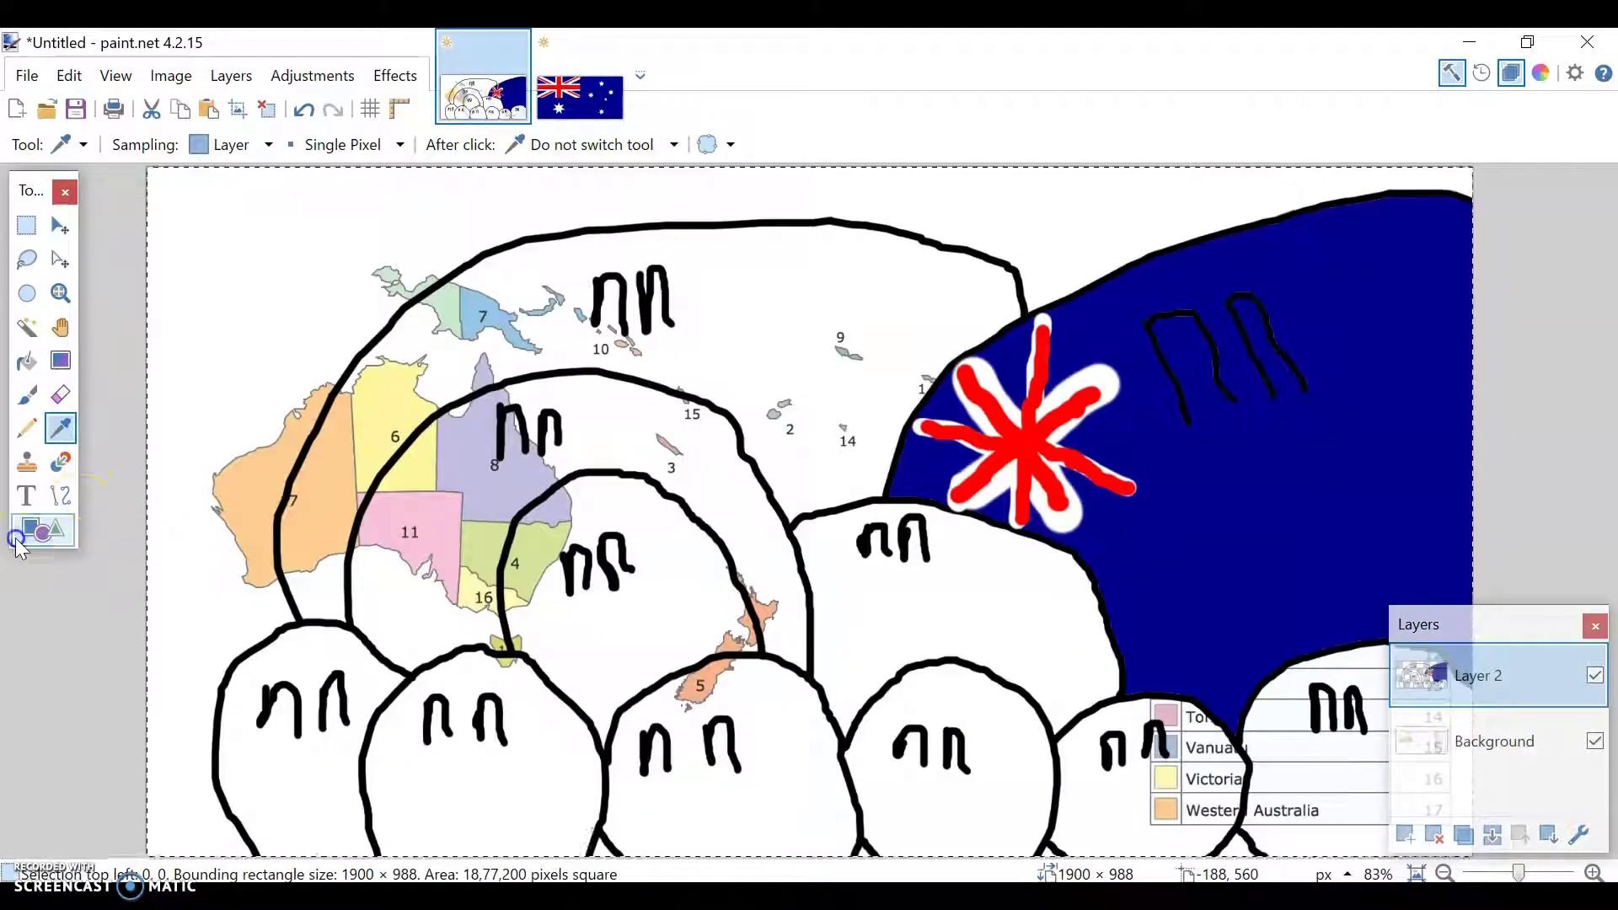
click(161, 145)
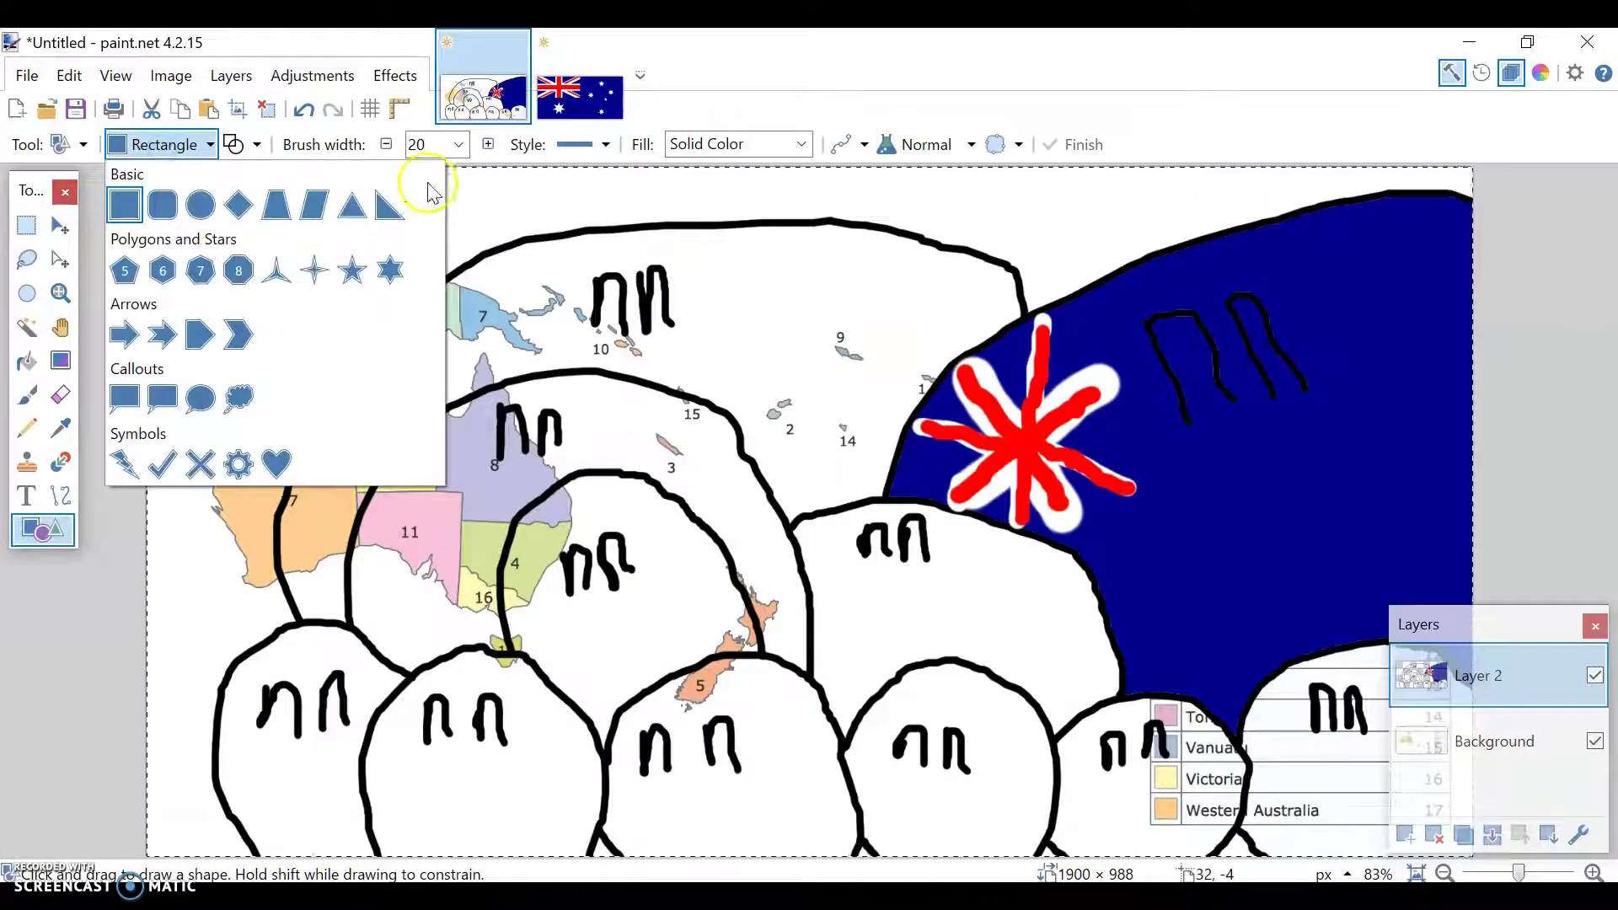
click(388, 271)
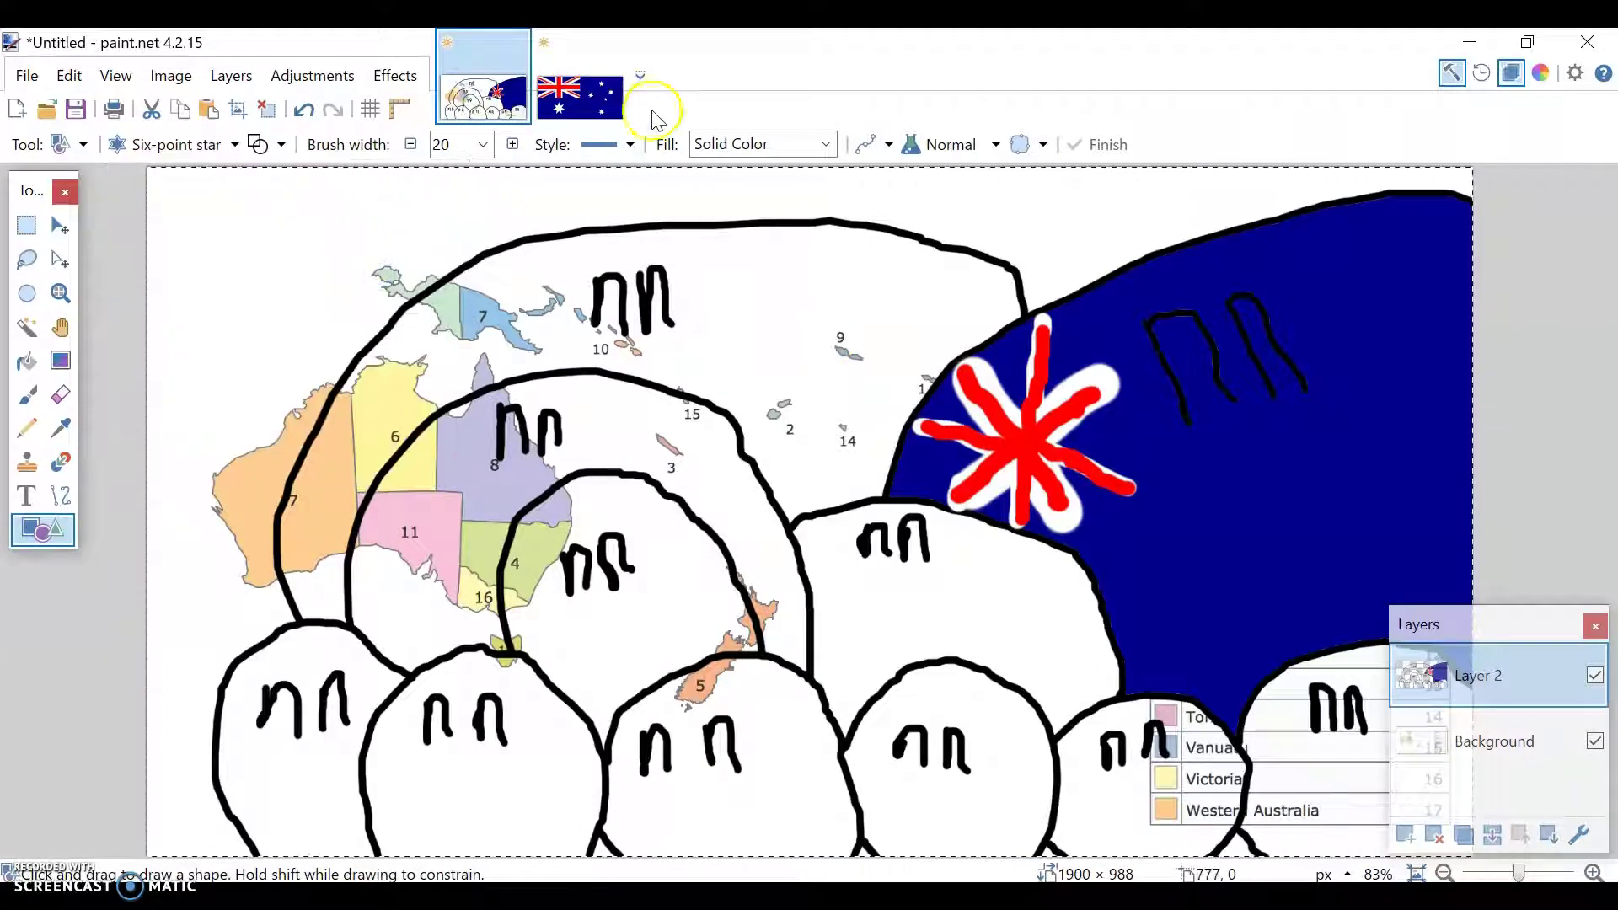
Switch back to the Paintbrush and bring the Australian flag image to the front.
click(582, 96)
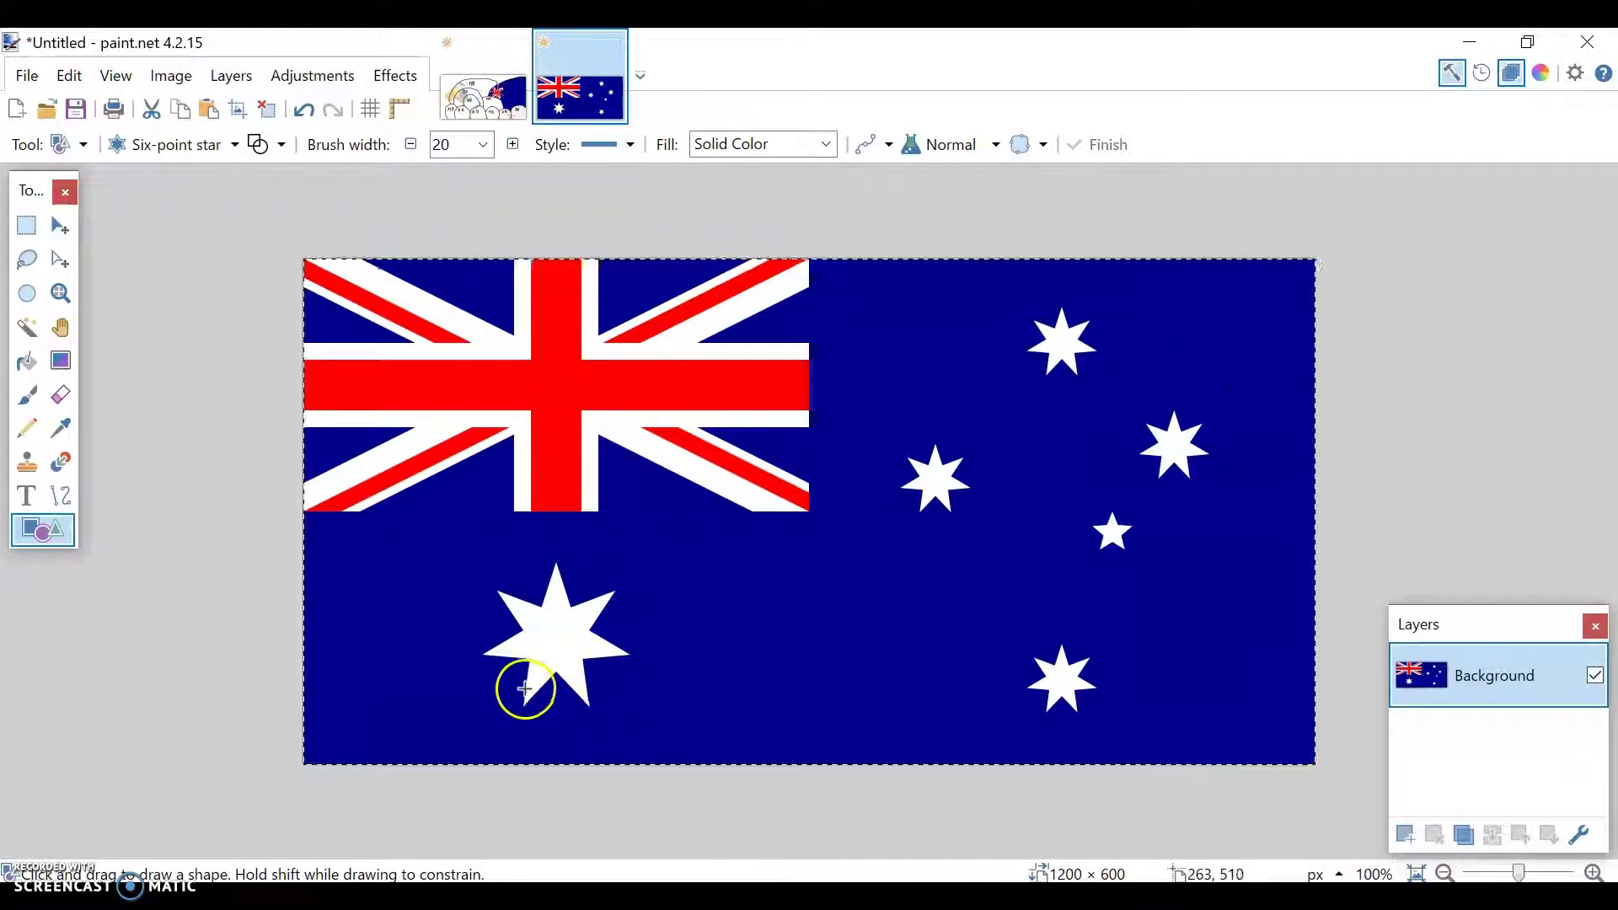
click(485, 95)
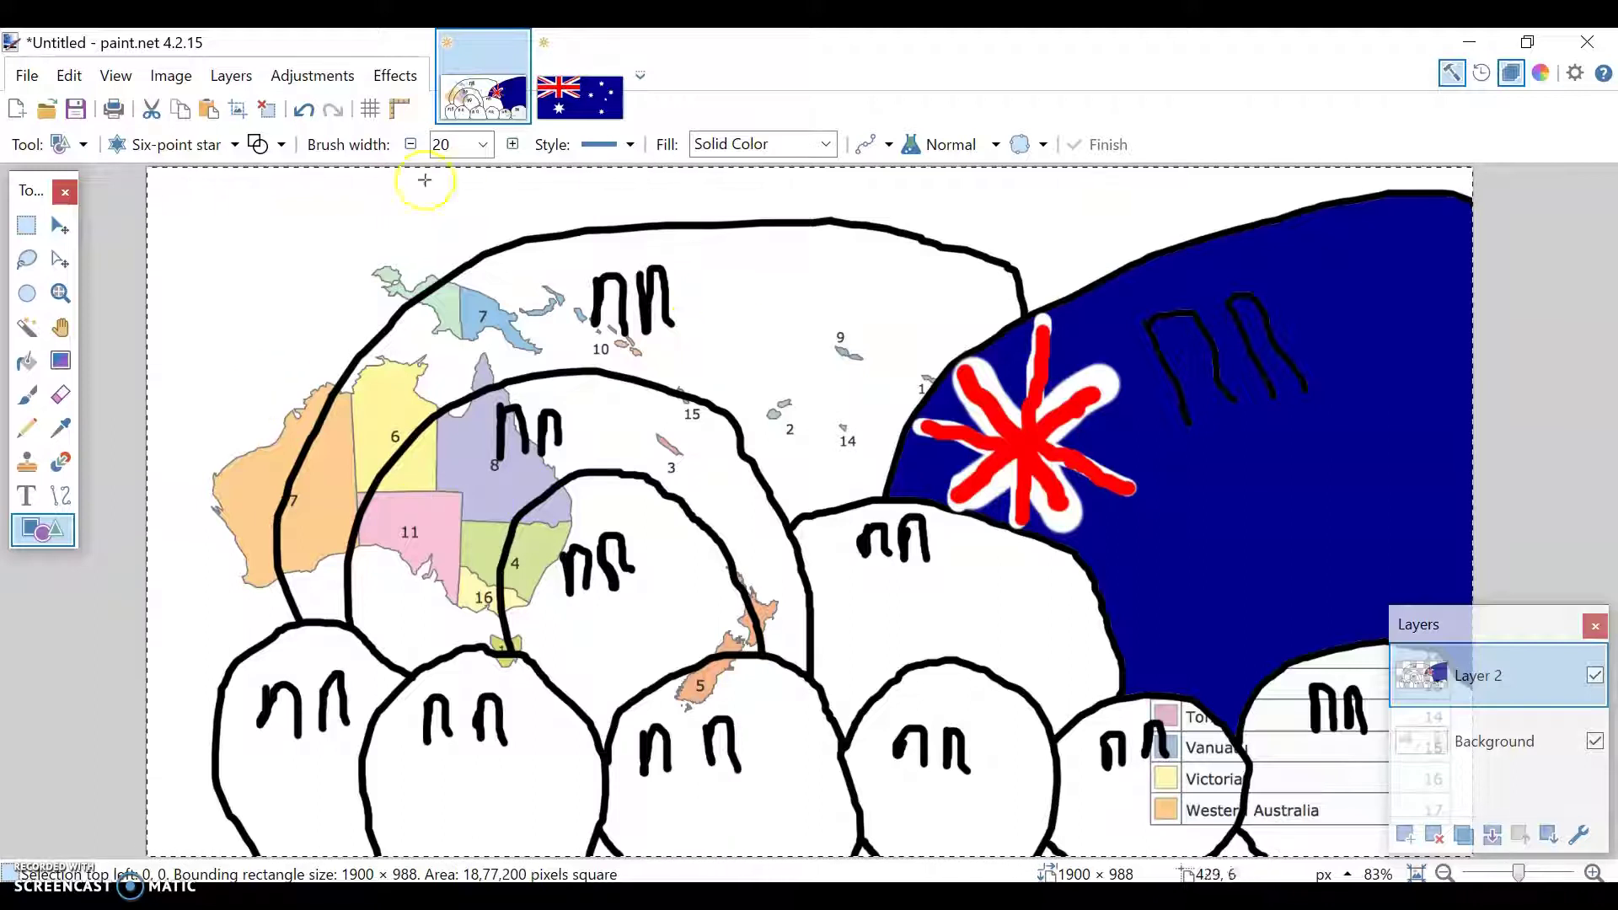
click(177, 144)
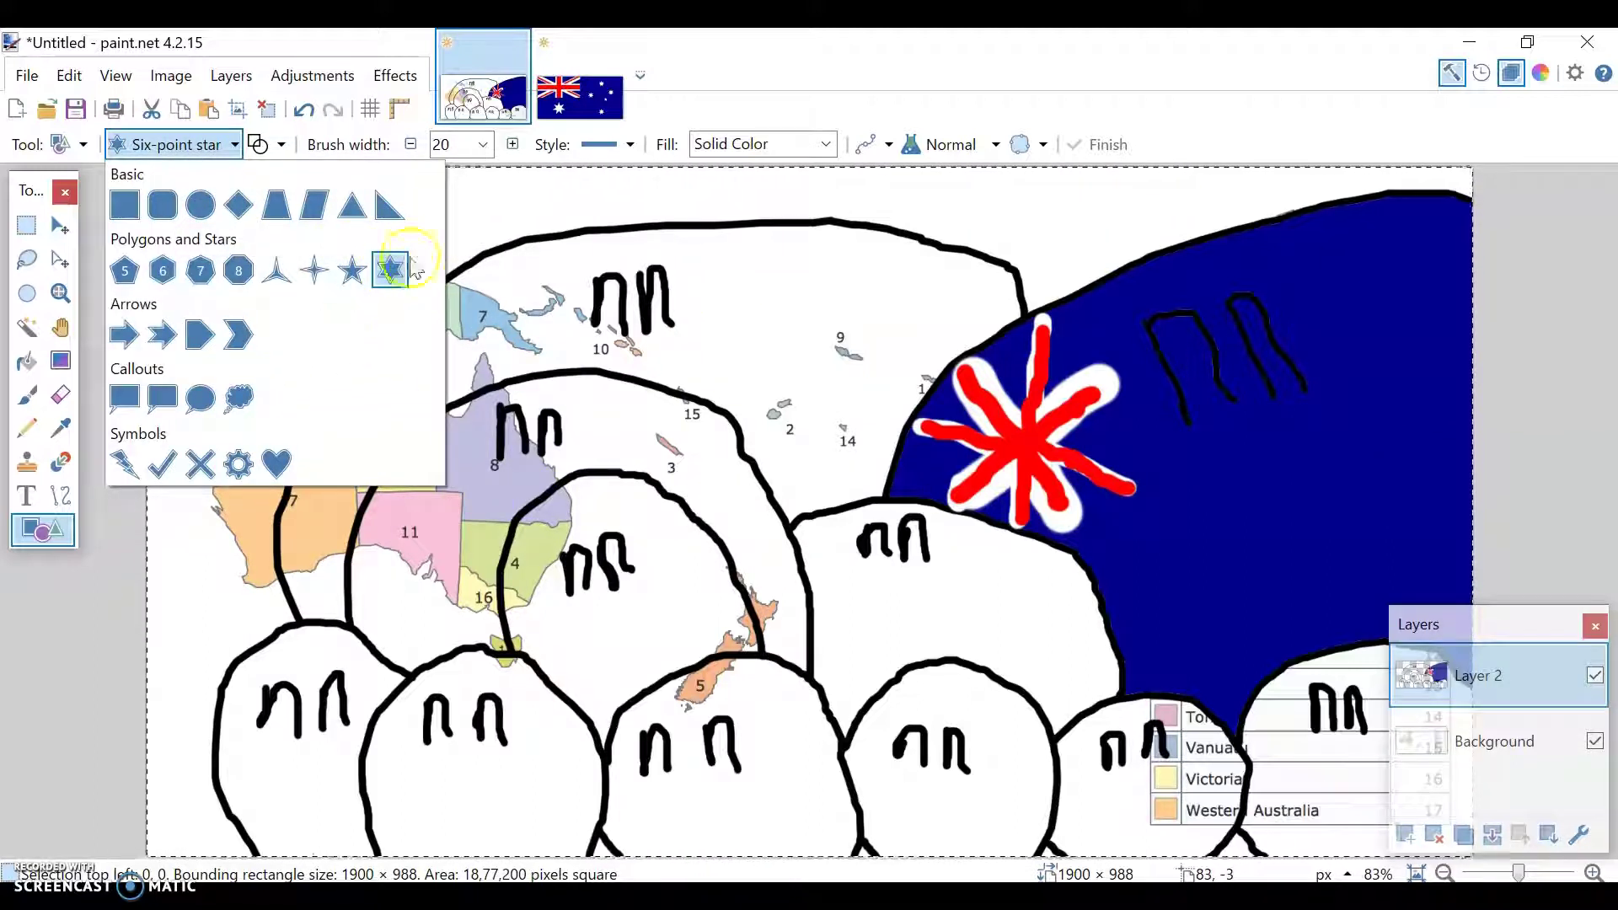
click(32, 397)
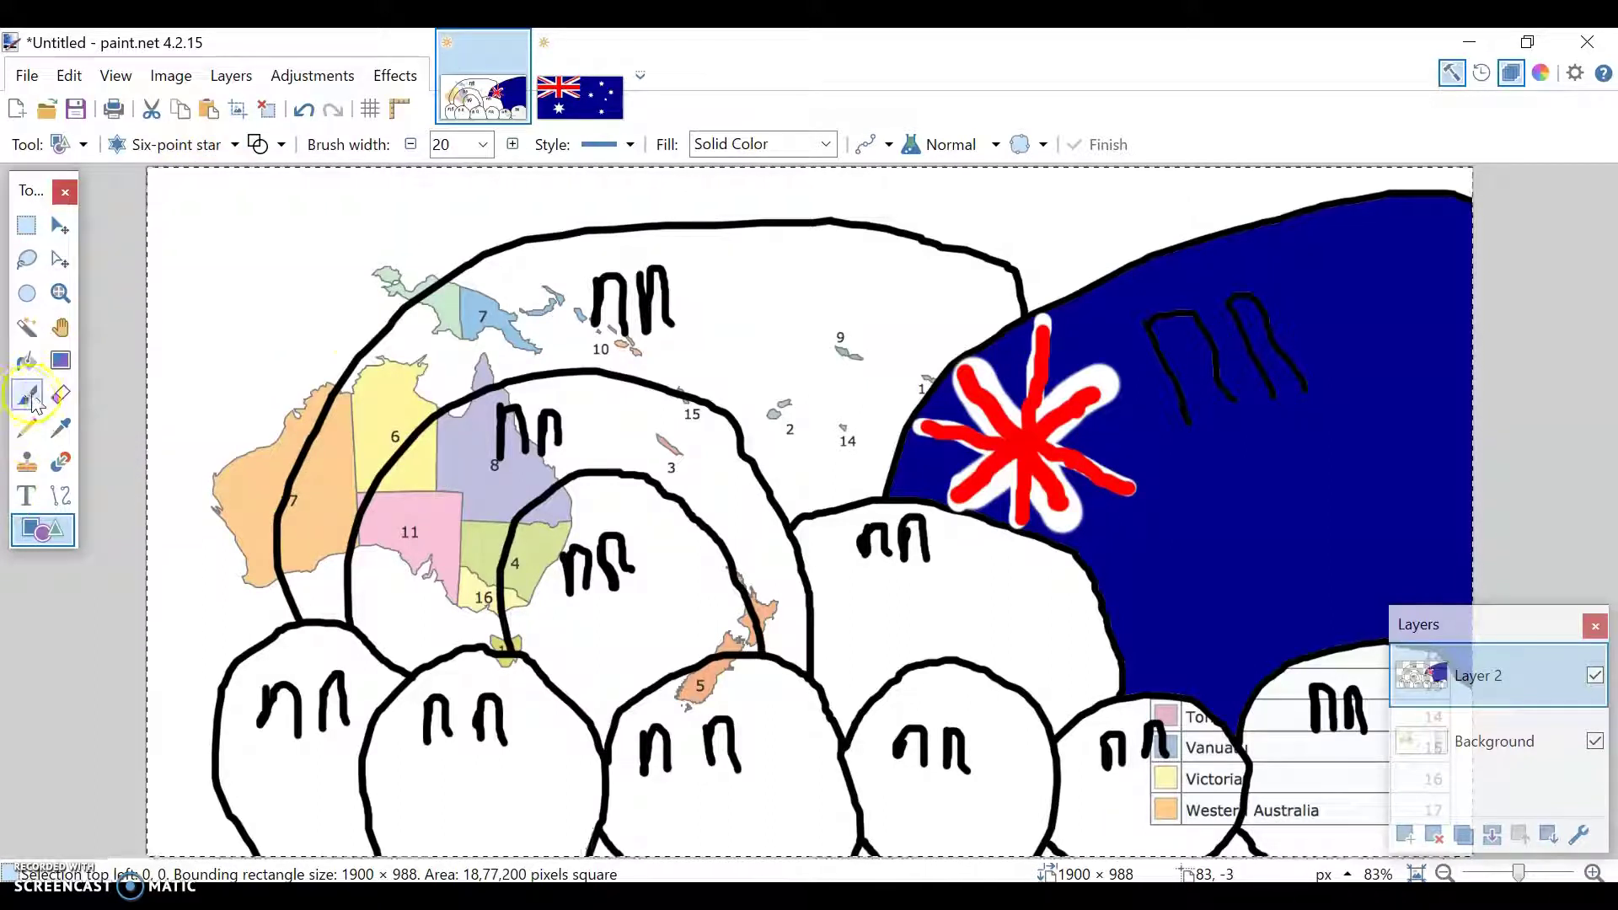
click(32, 398)
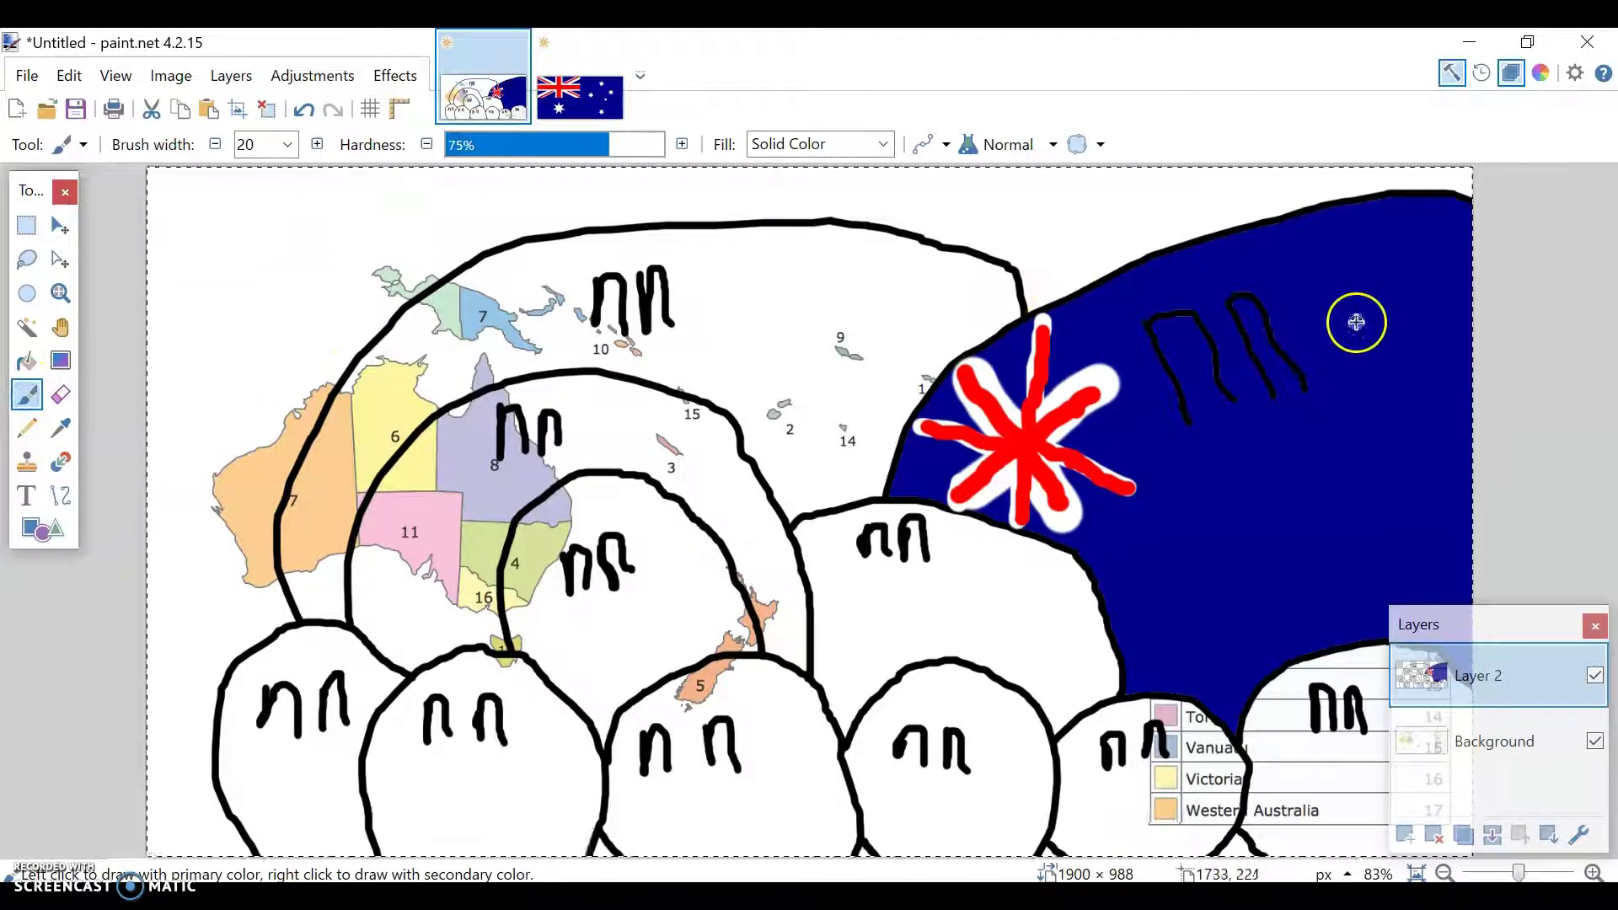
click(581, 95)
Copy the flag's top star and place it on the Australia ball's blue area.
click(27, 225)
key(ctrl+a)
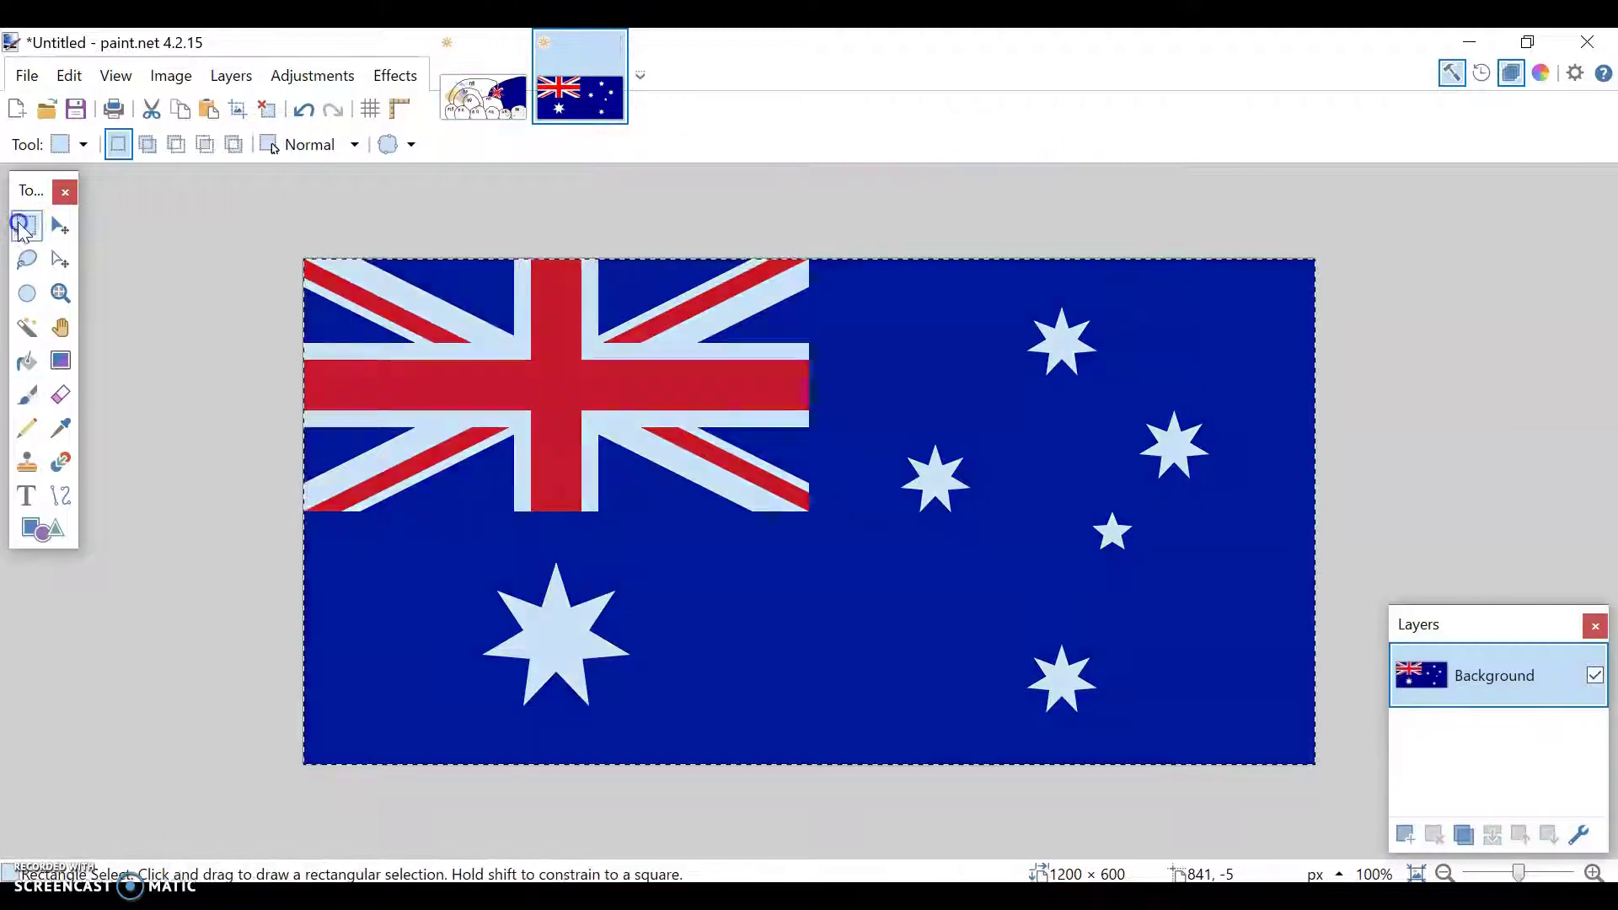
drag(1034, 306, 1075, 367)
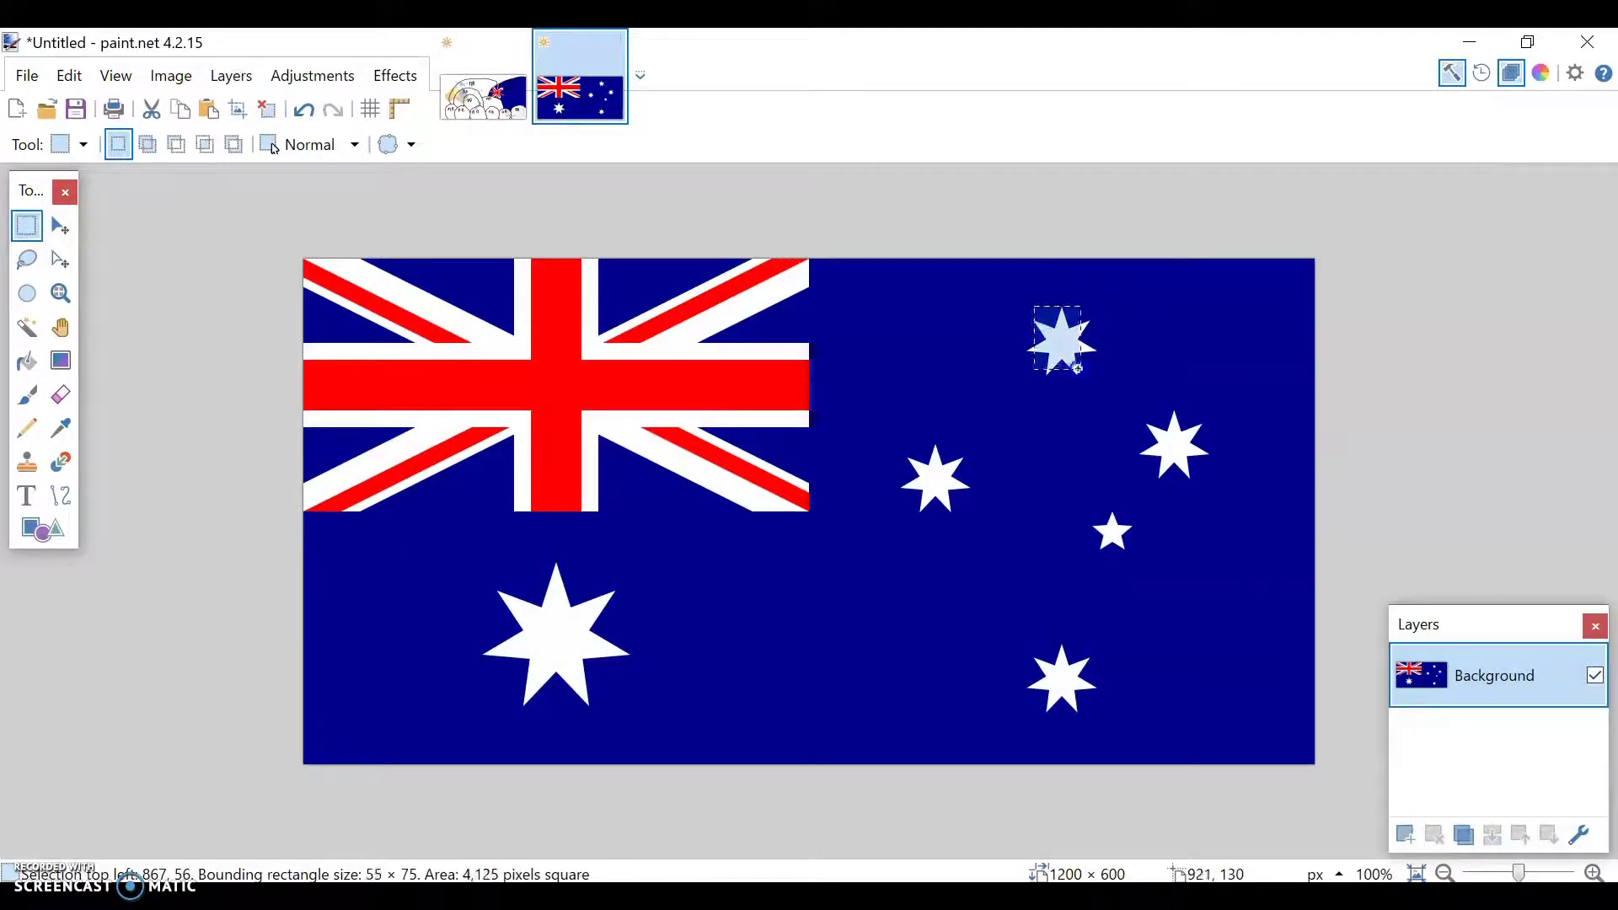
drag(1023, 312, 1085, 365)
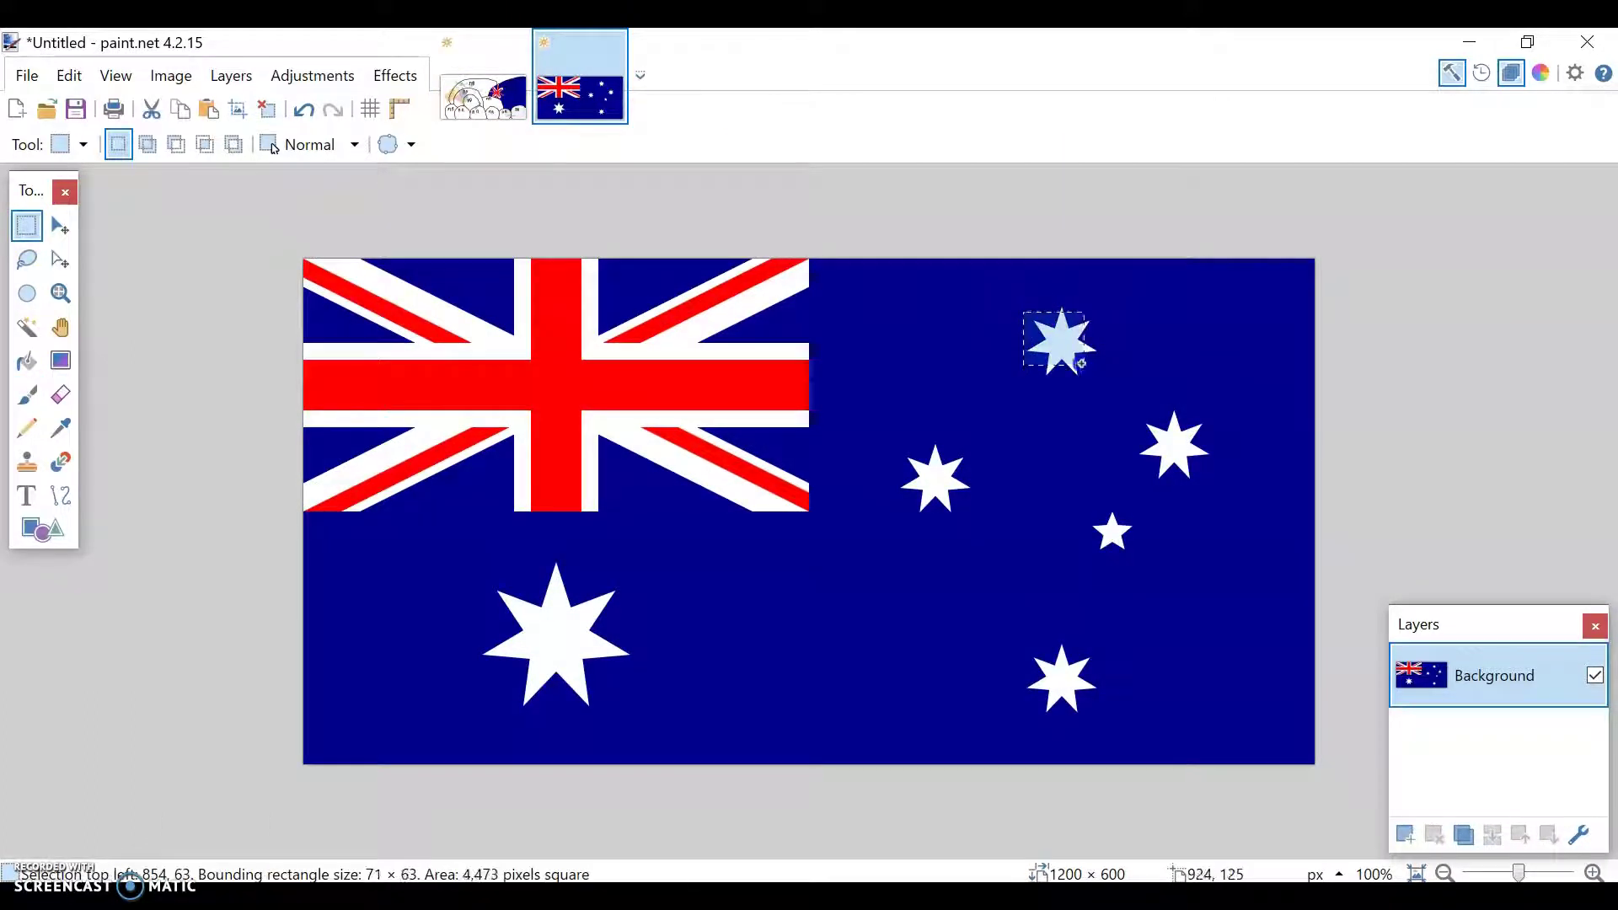
drag(1039, 300, 1093, 368)
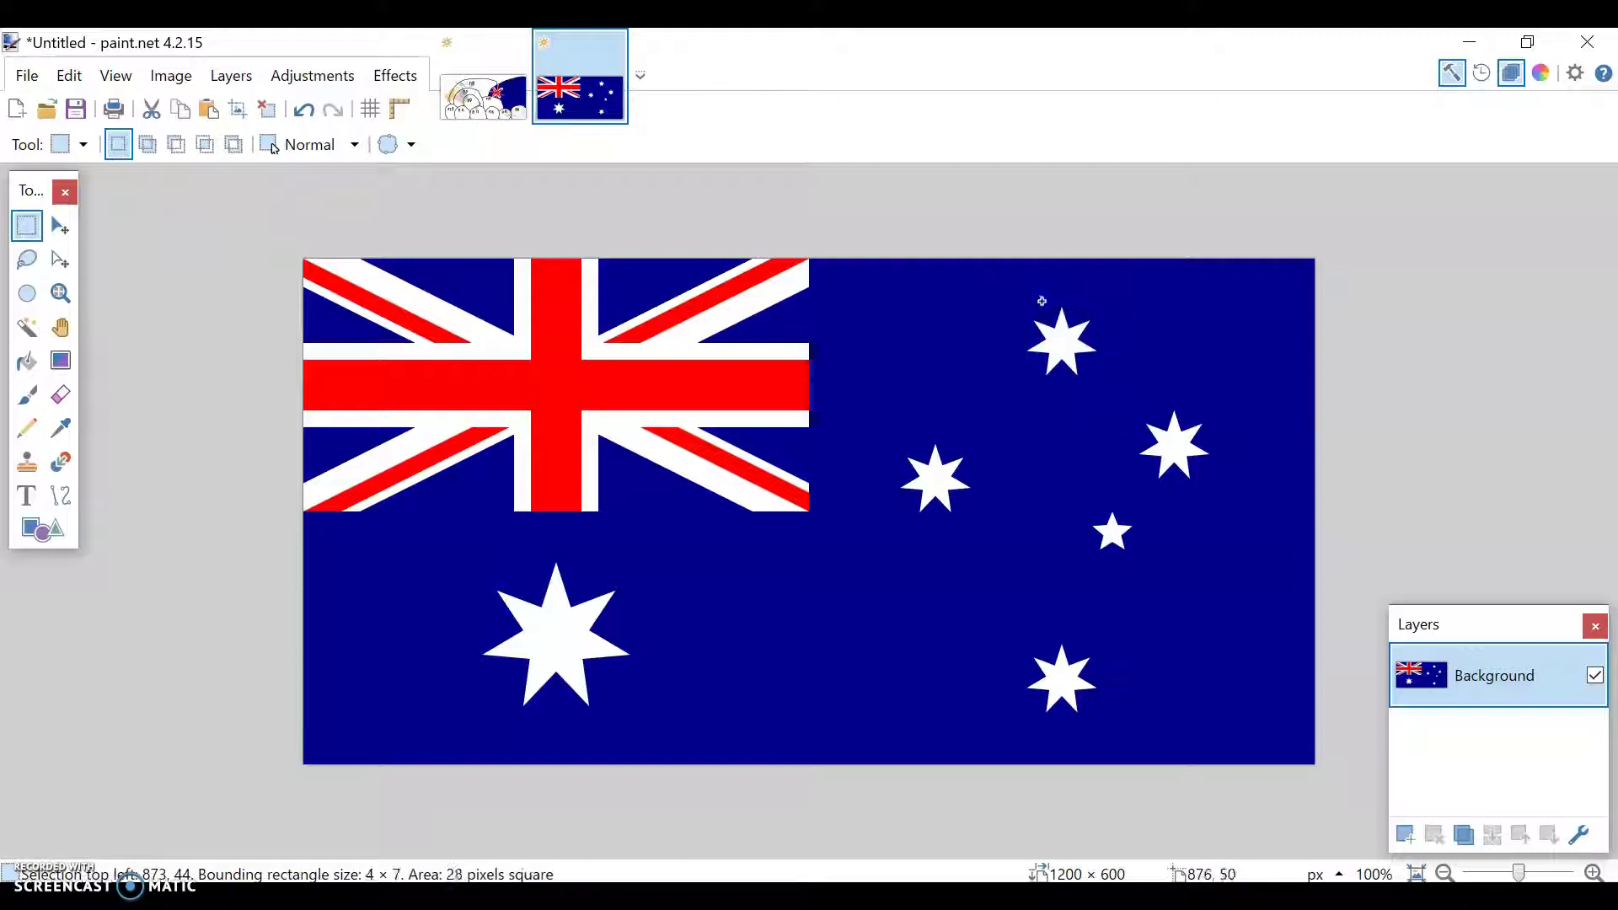
drag(1023, 301, 1105, 387)
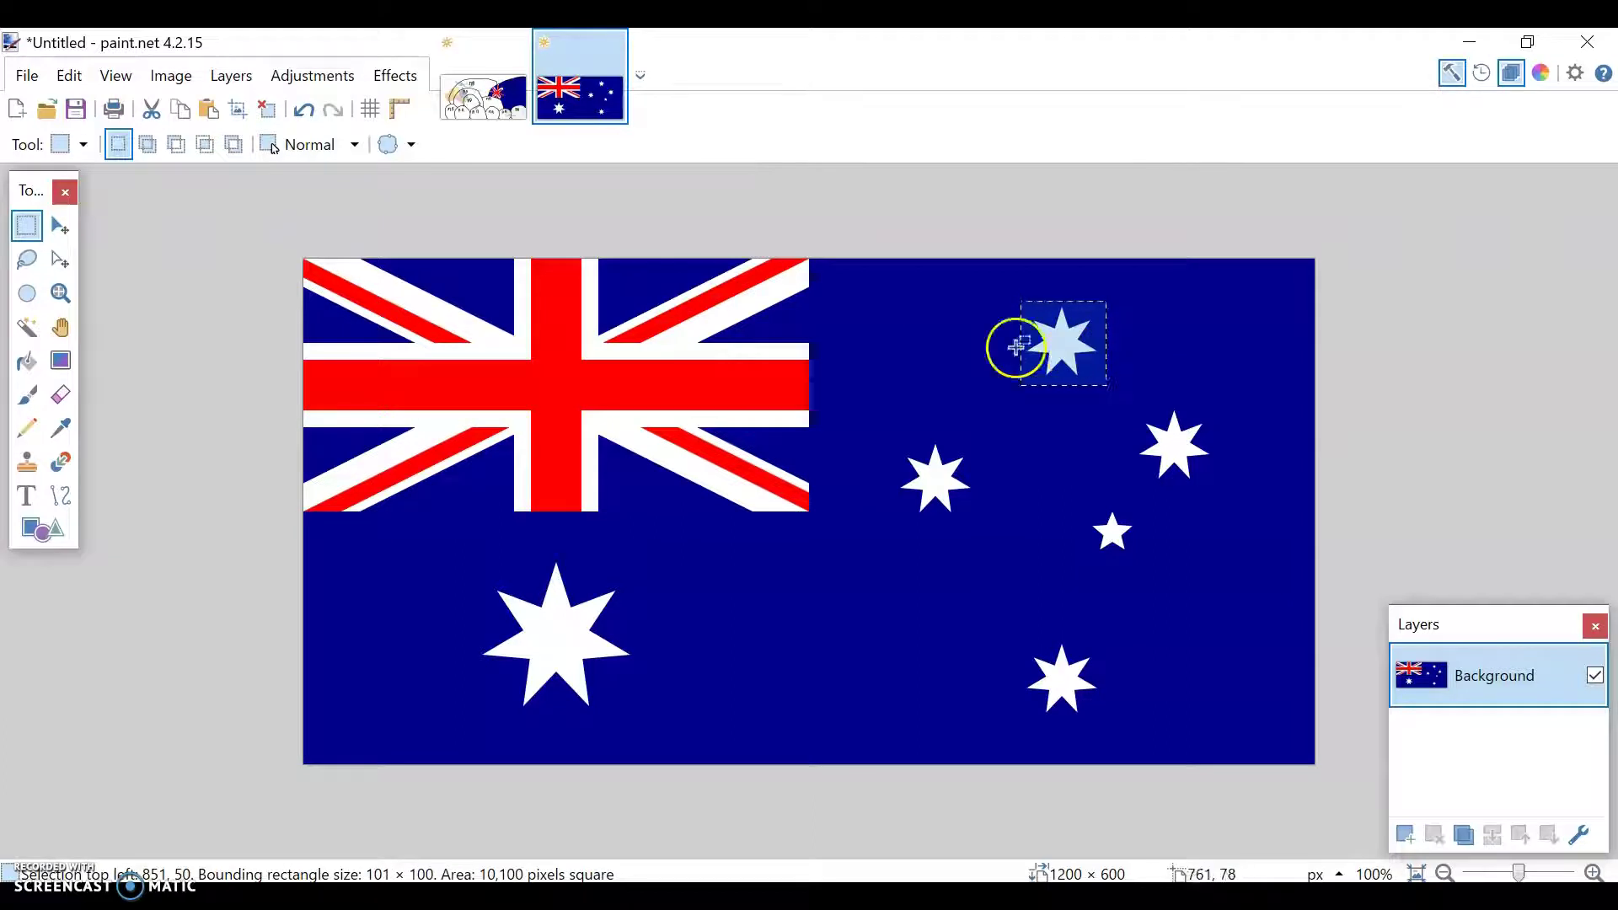
key(ctrl+c)
click(483, 95)
key(ctrl+shift+v)
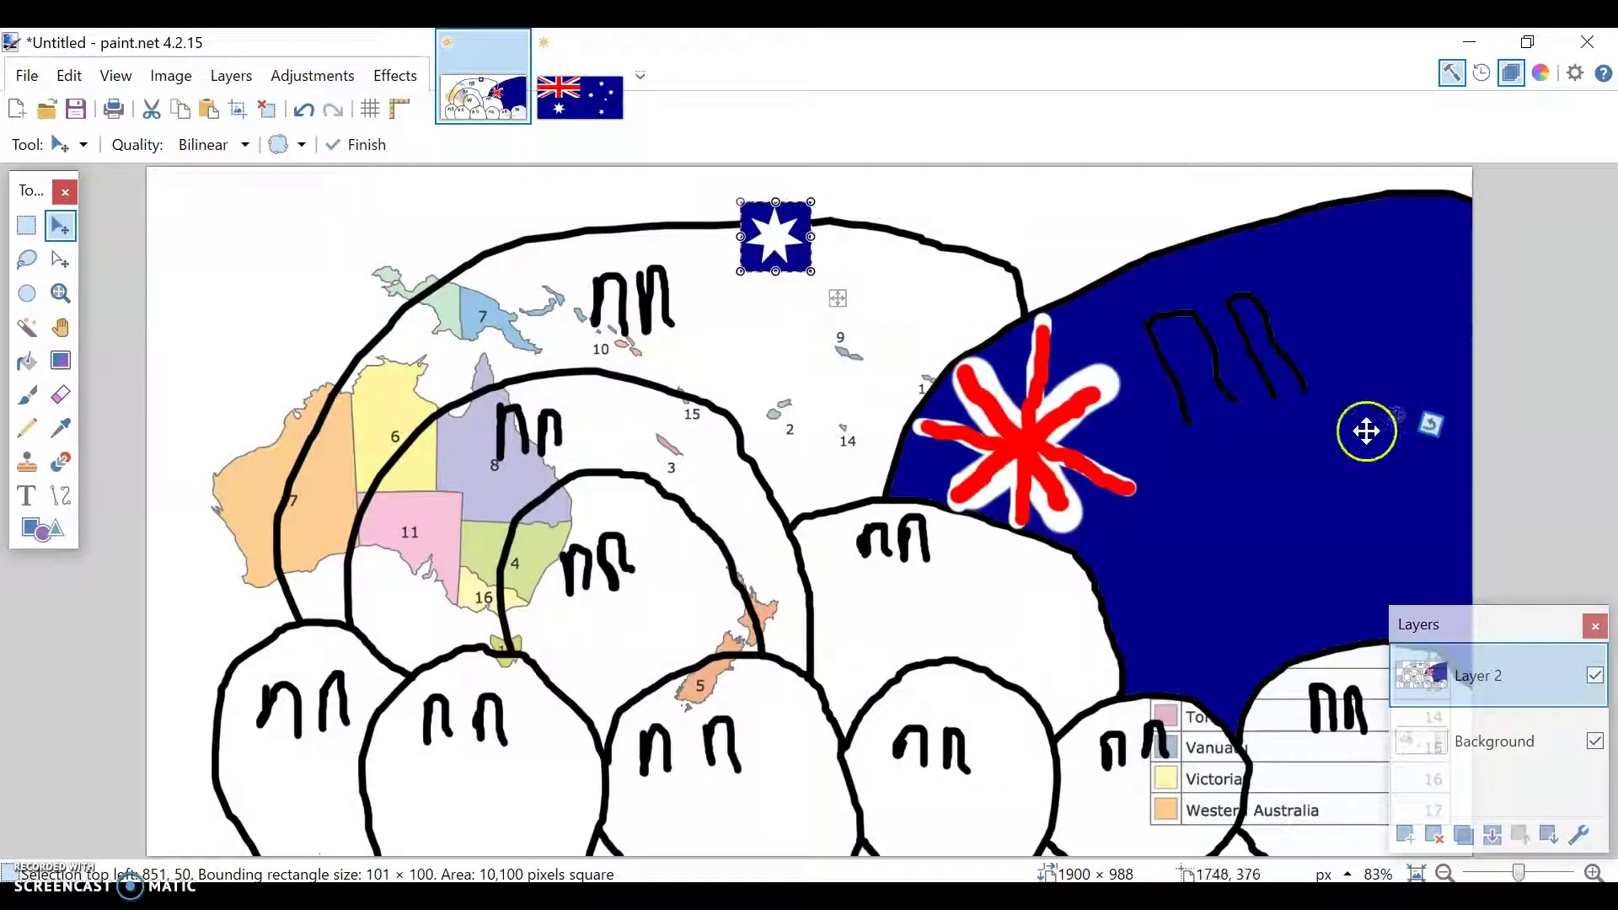
key(Return)
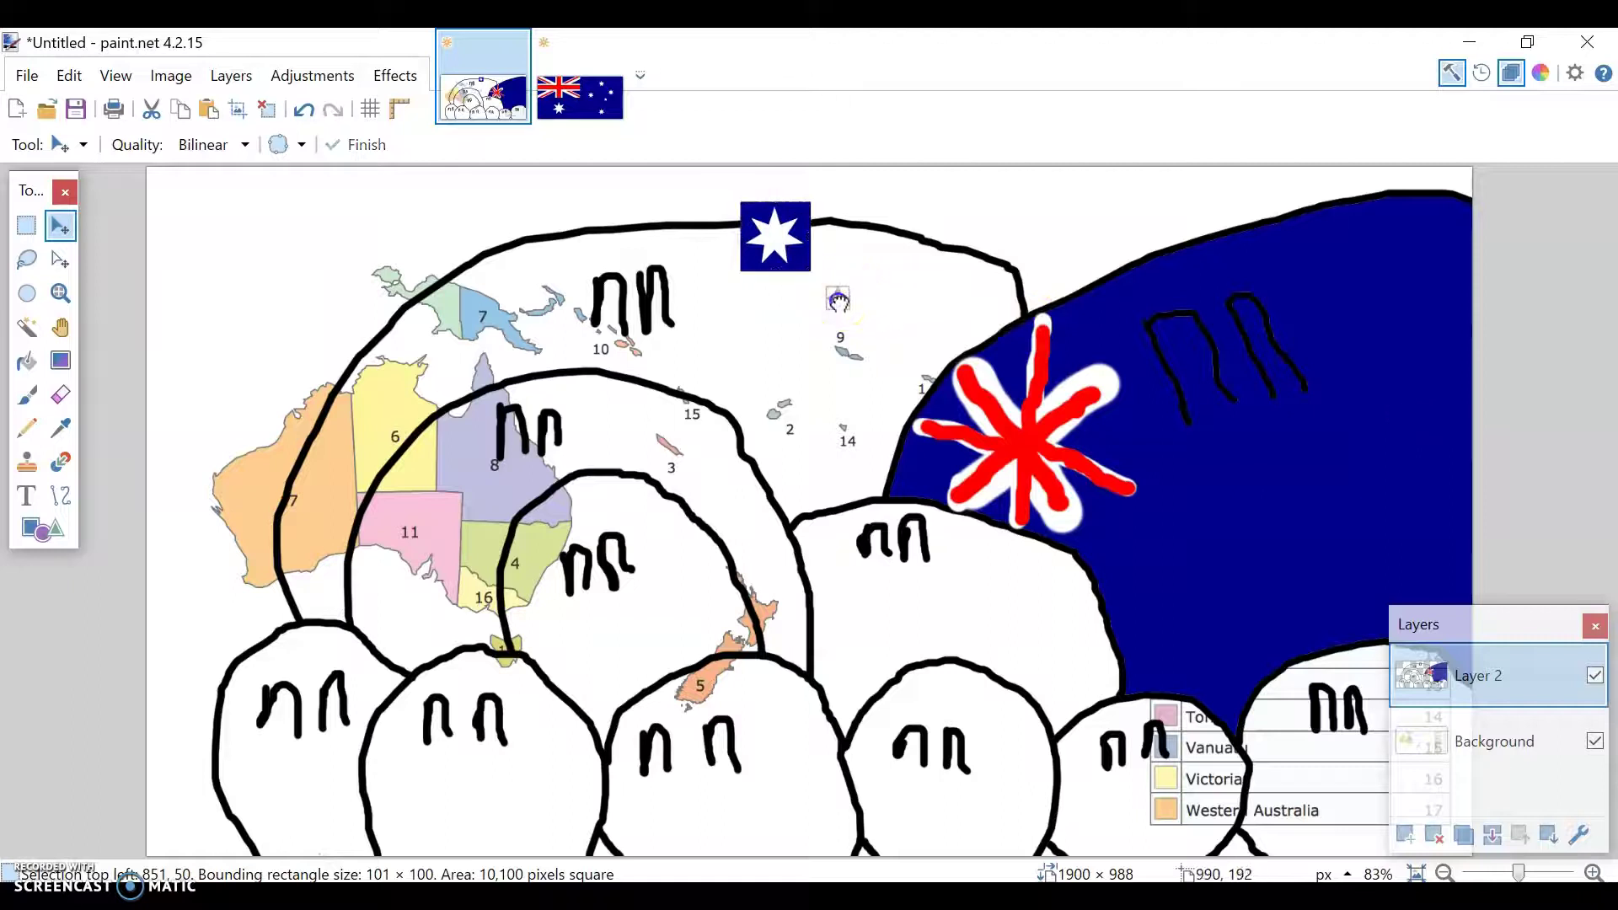
drag(839, 301, 1448, 421)
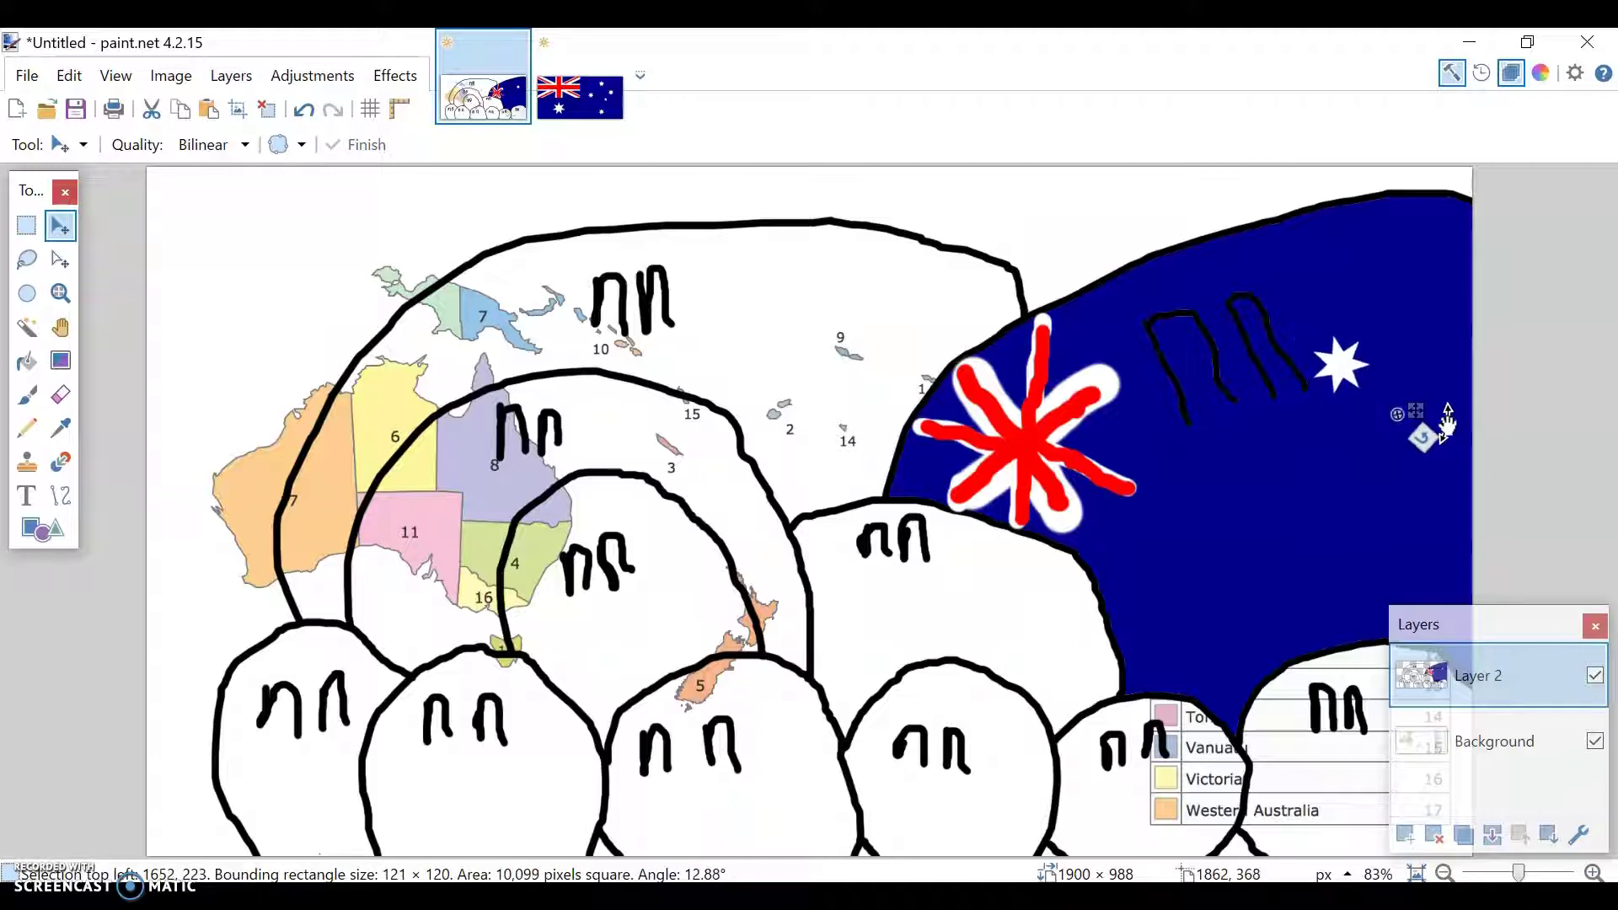
drag(1415, 404, 1408, 390)
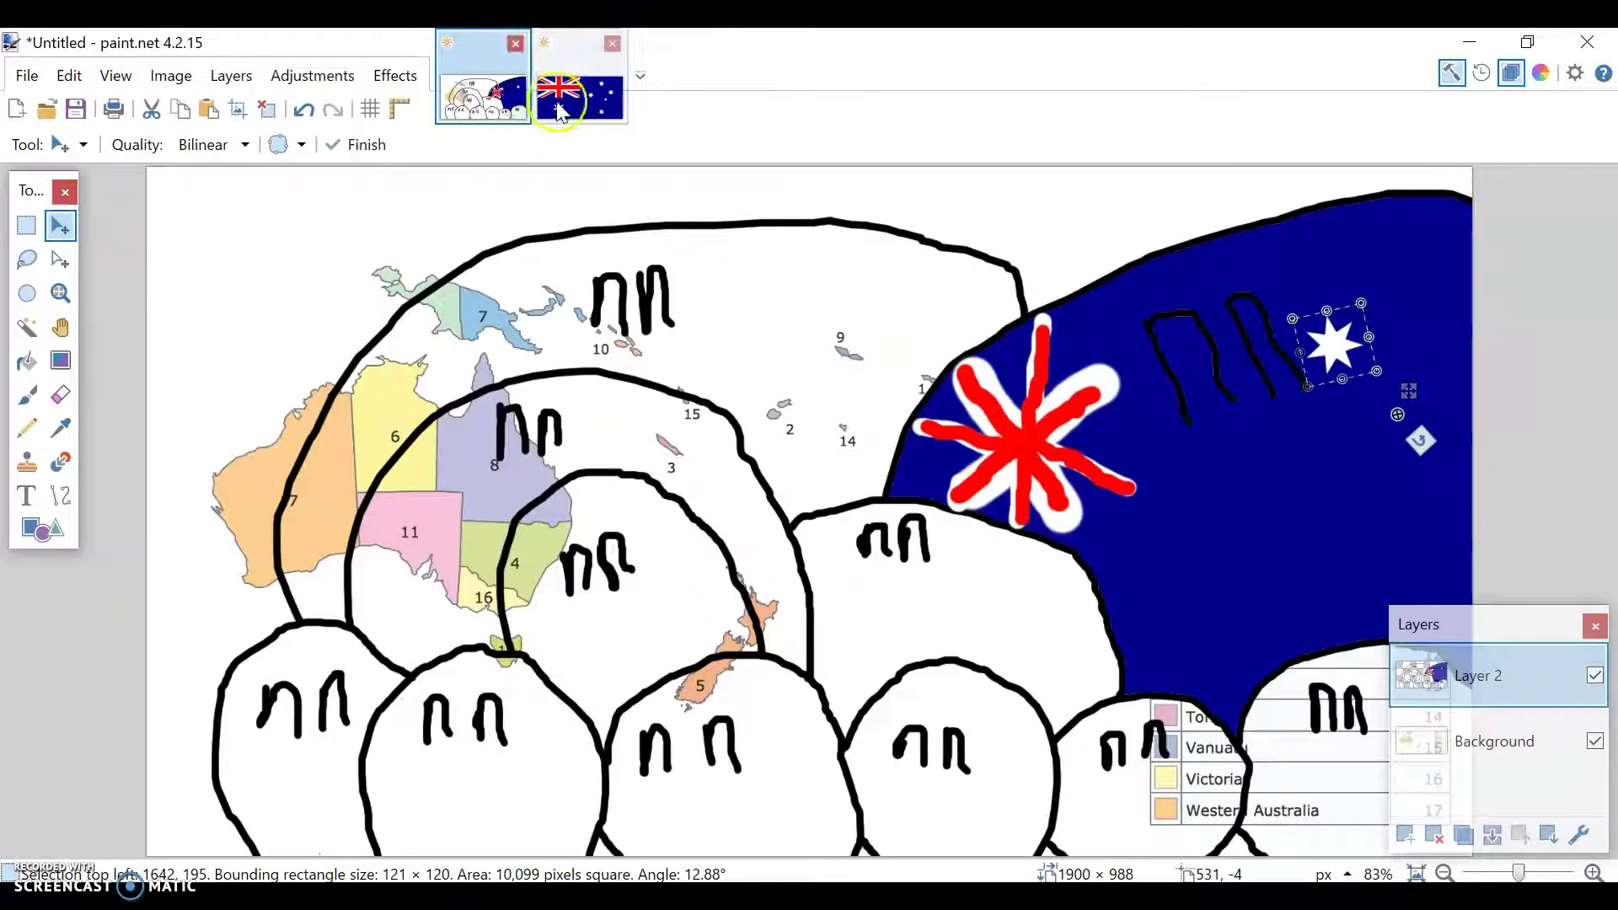
Copy the flag's right star and move it below the first star.
click(579, 95)
click(27, 227)
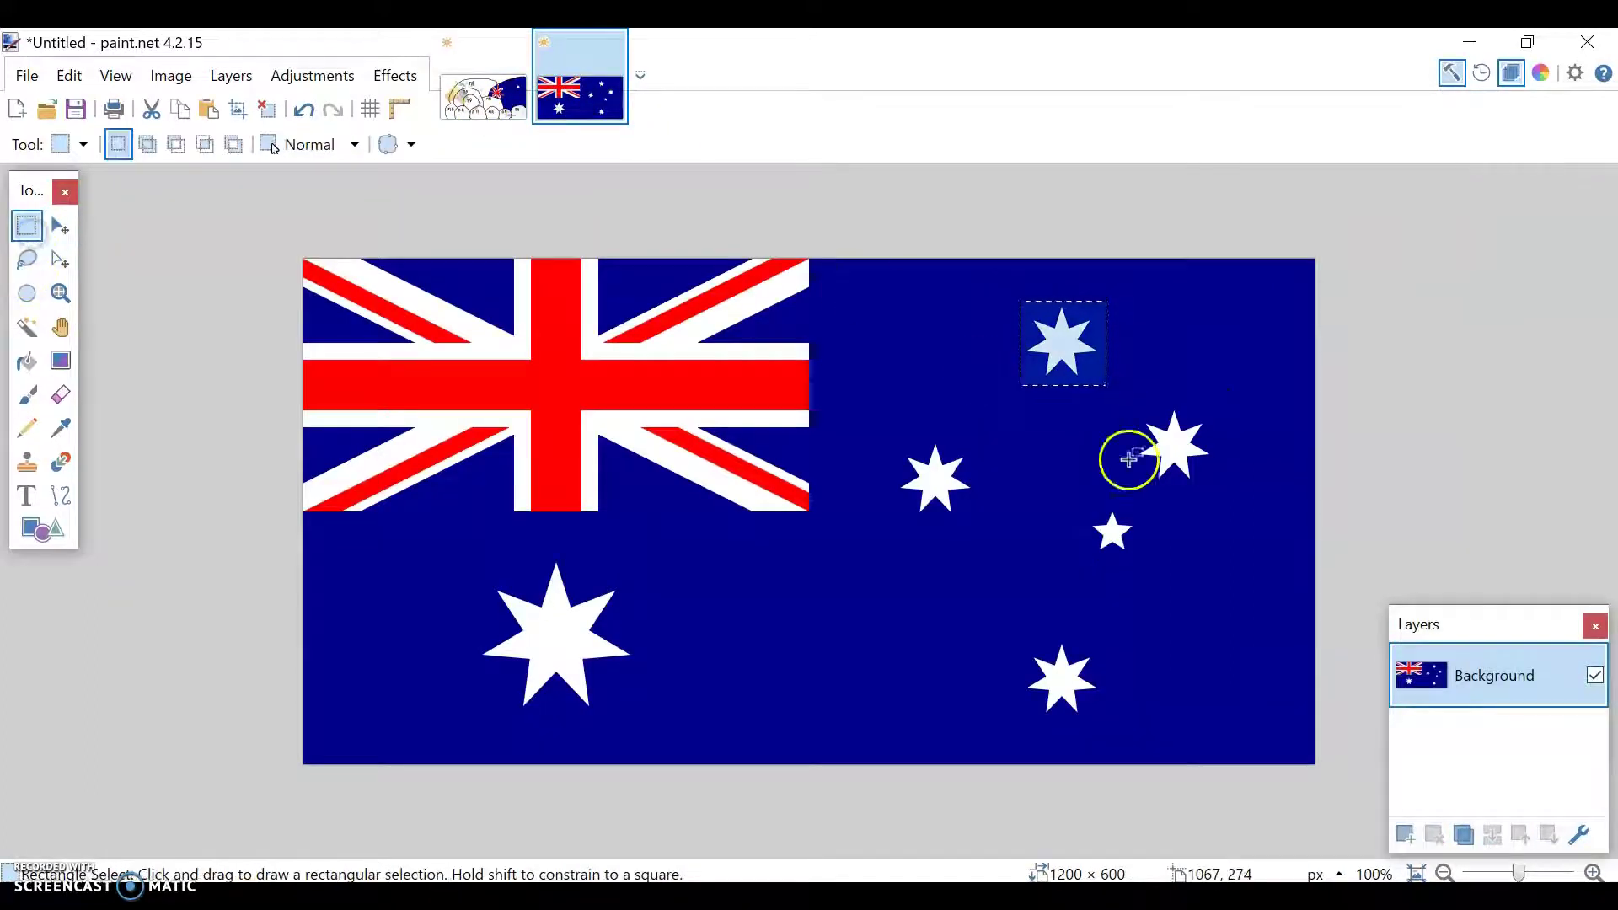
drag(1143, 405, 1214, 470)
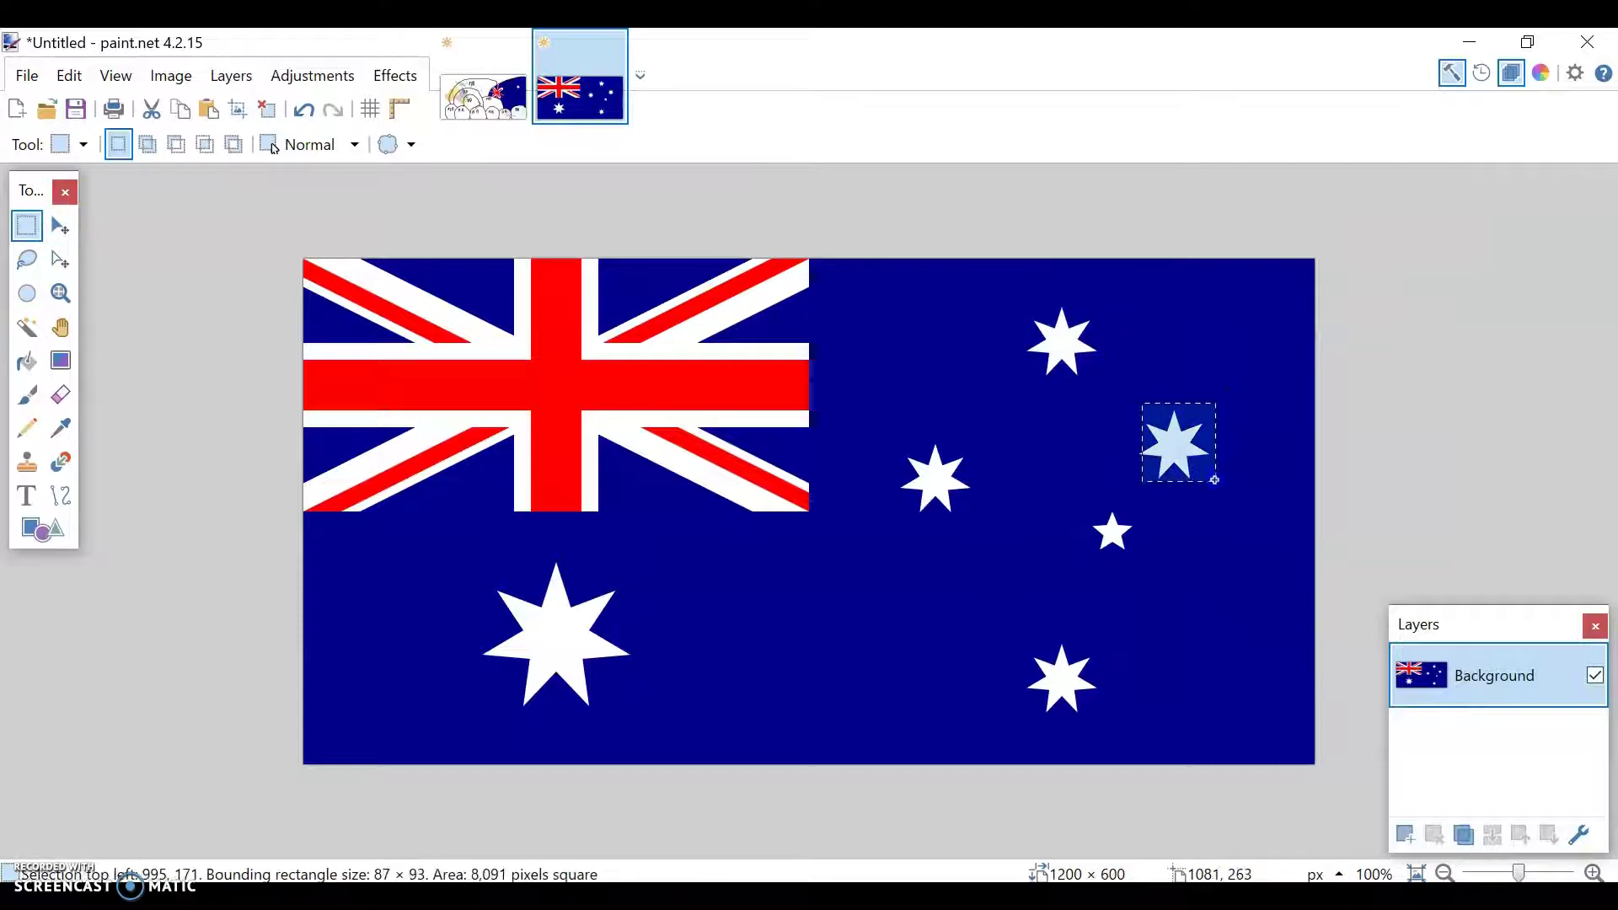
drag(1129, 408, 1217, 480)
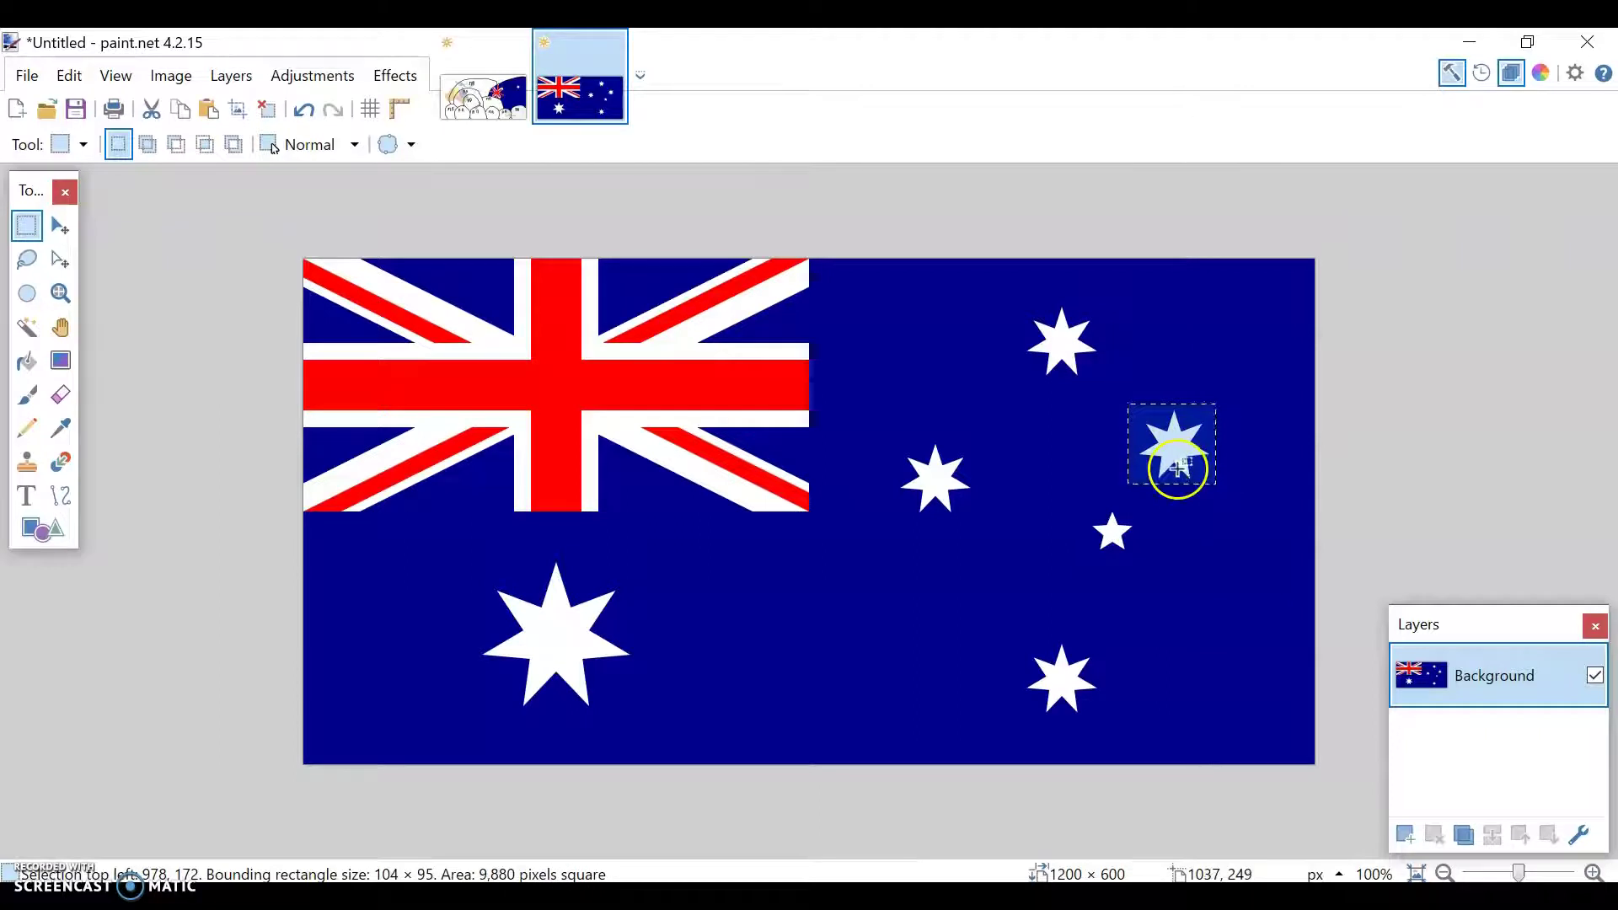
key(ctrl+c)
click(483, 95)
key(ctrl+shift+v)
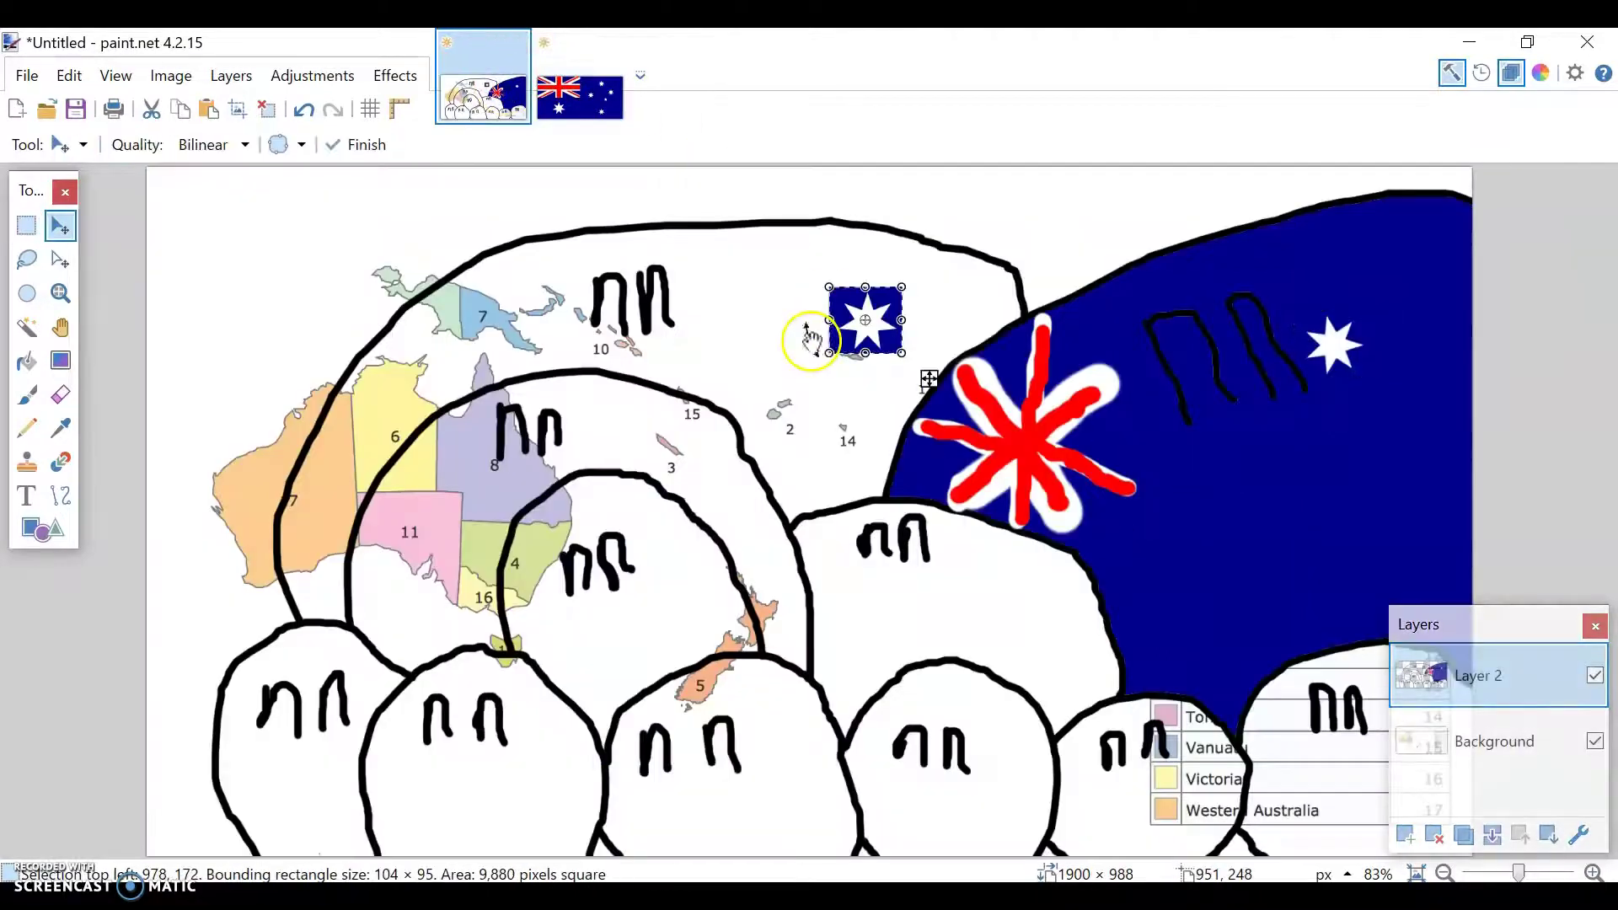
mouse_move(864, 323)
mouse_down()
mouse_move(1407, 509)
mouse_move(1371, 509)
mouse_move(1490, 485)
mouse_up()
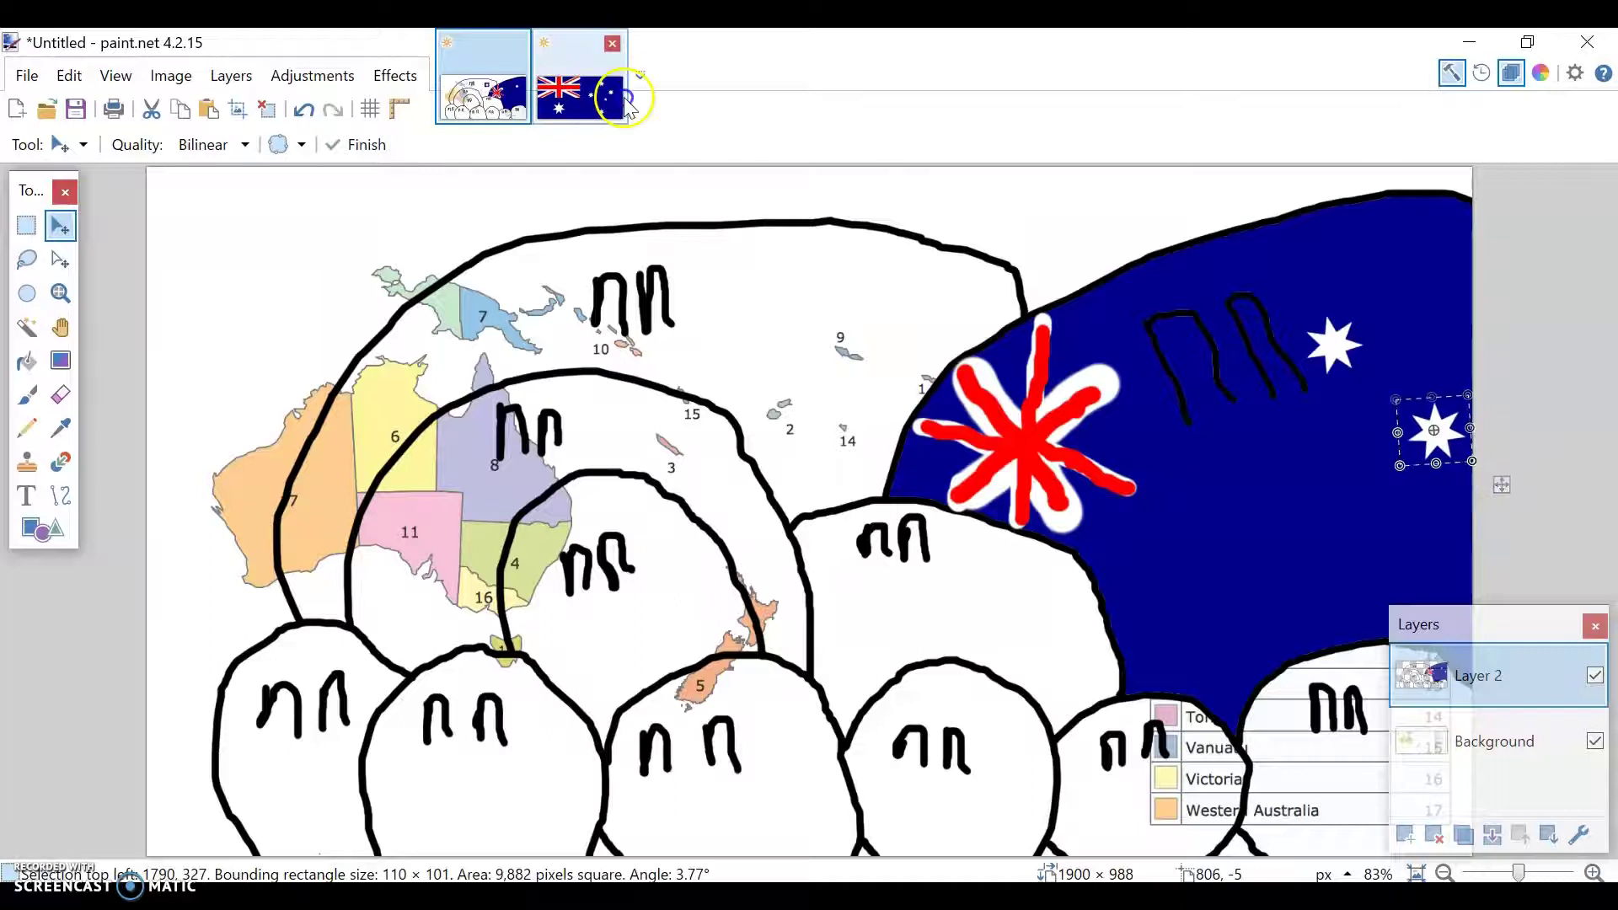
Paste the flag's middle-left star onto the blue area of the Australia ball.
click(581, 95)
click(27, 225)
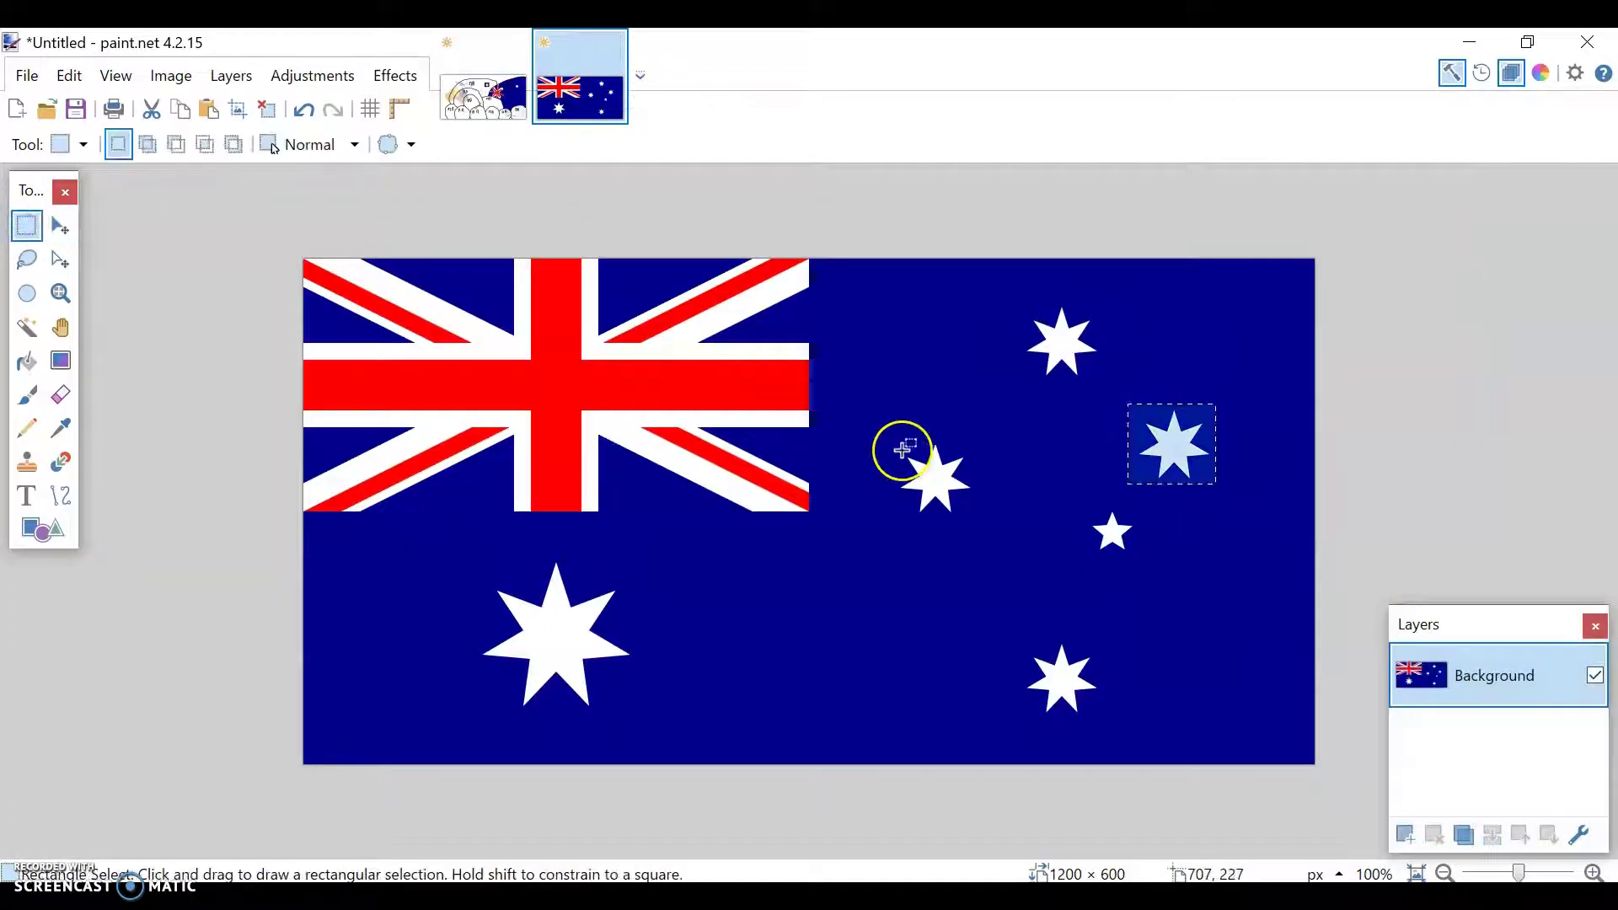
drag(894, 446, 970, 511)
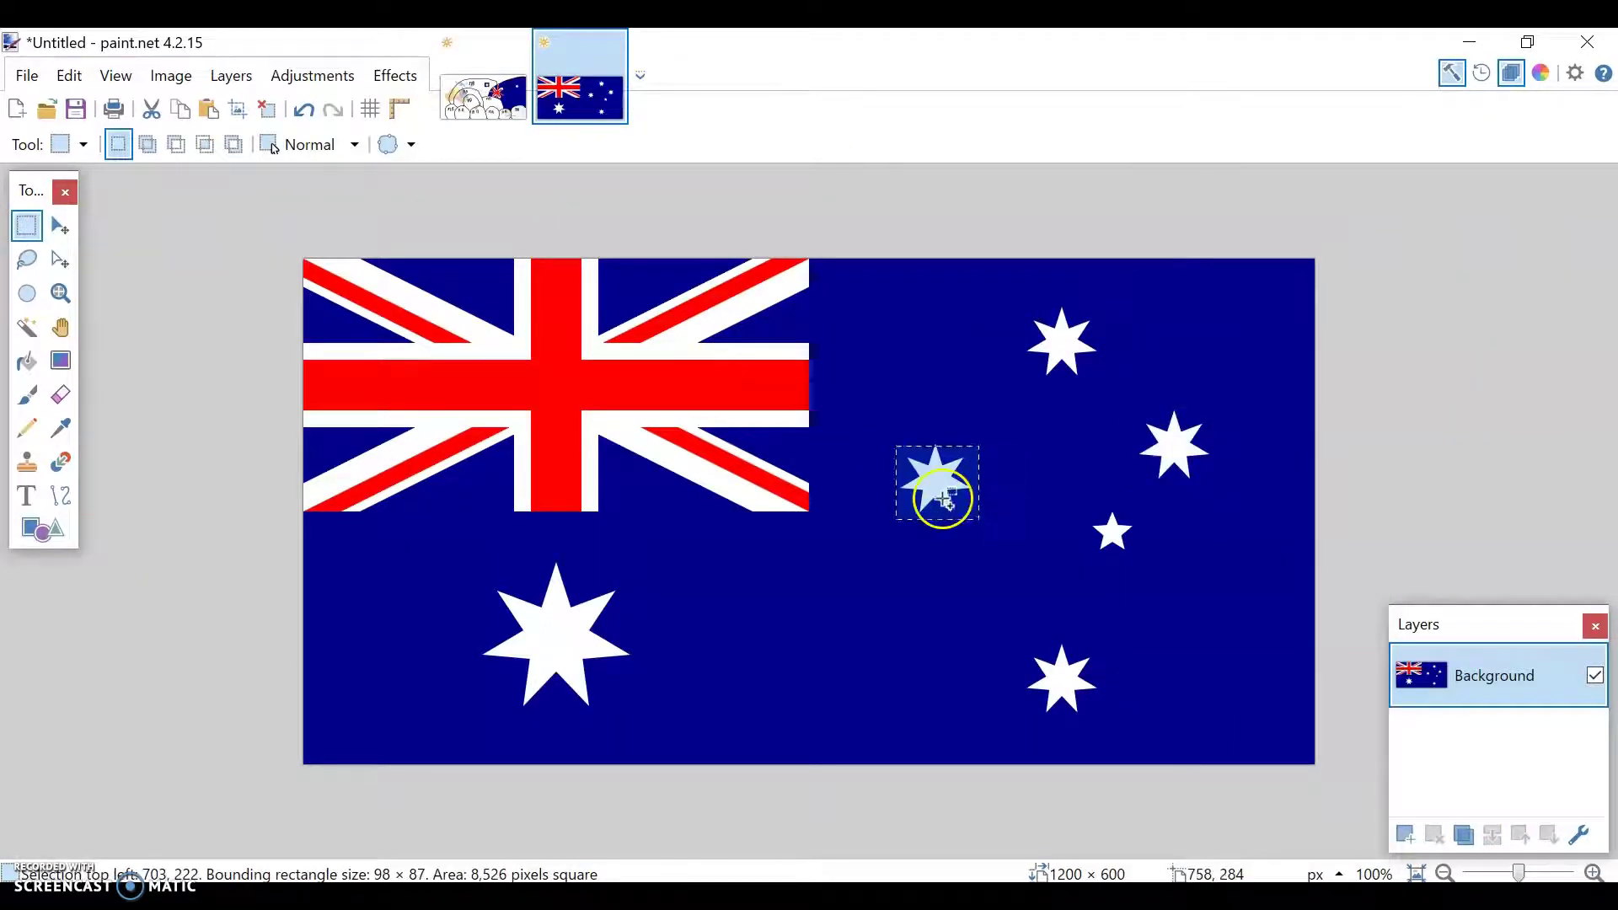
click(485, 96)
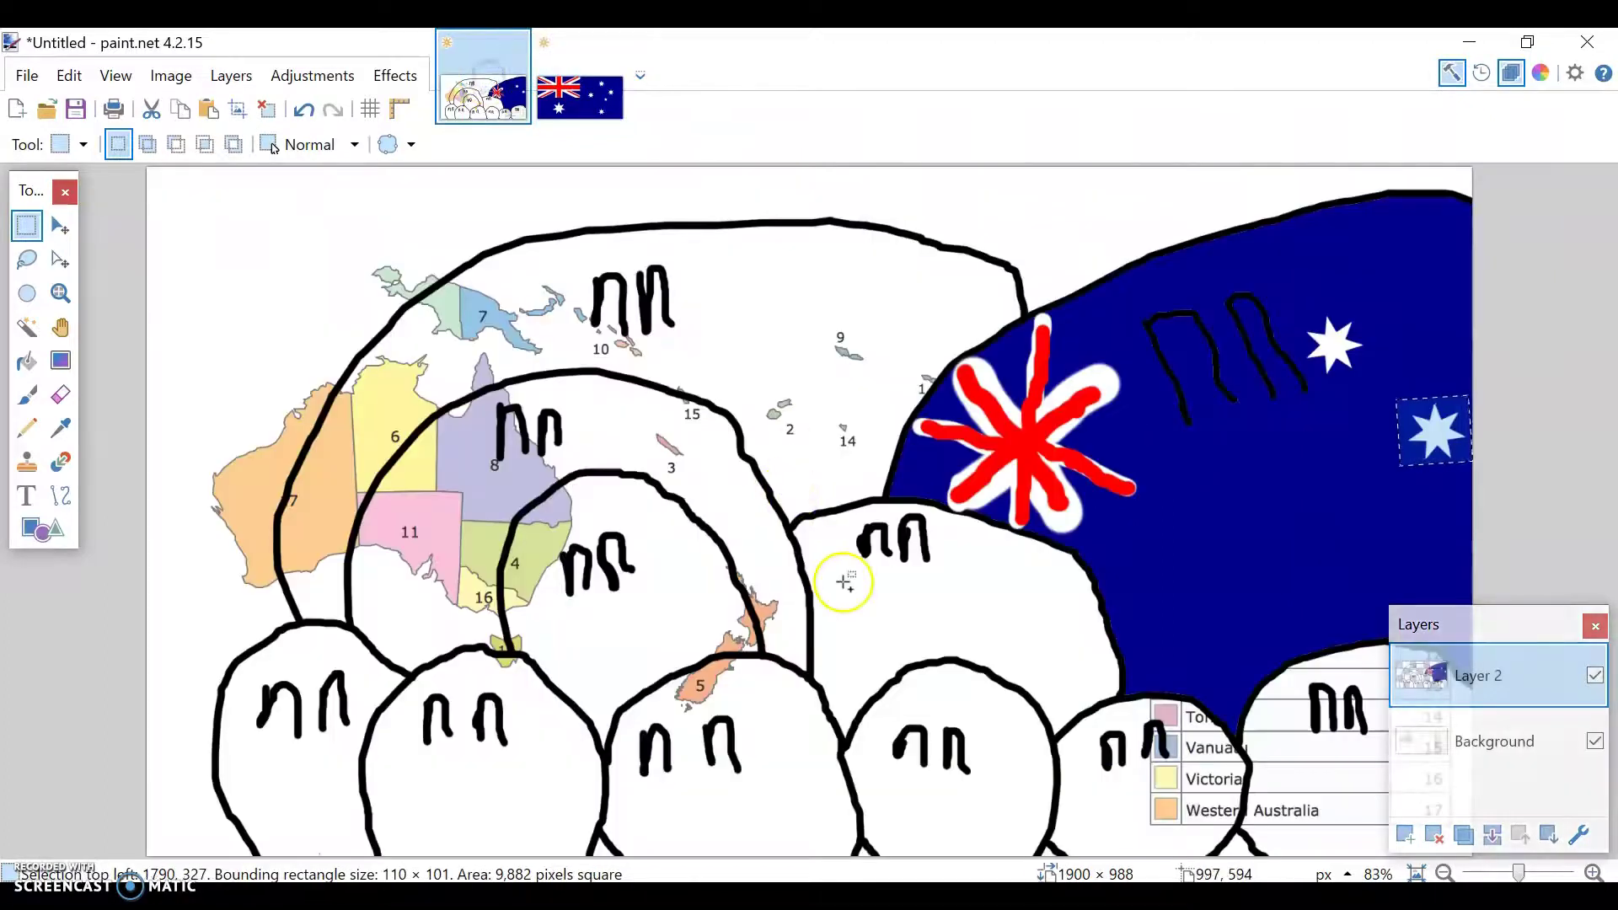
key(ctrl+shift+v)
drag(711, 326, 1370, 449)
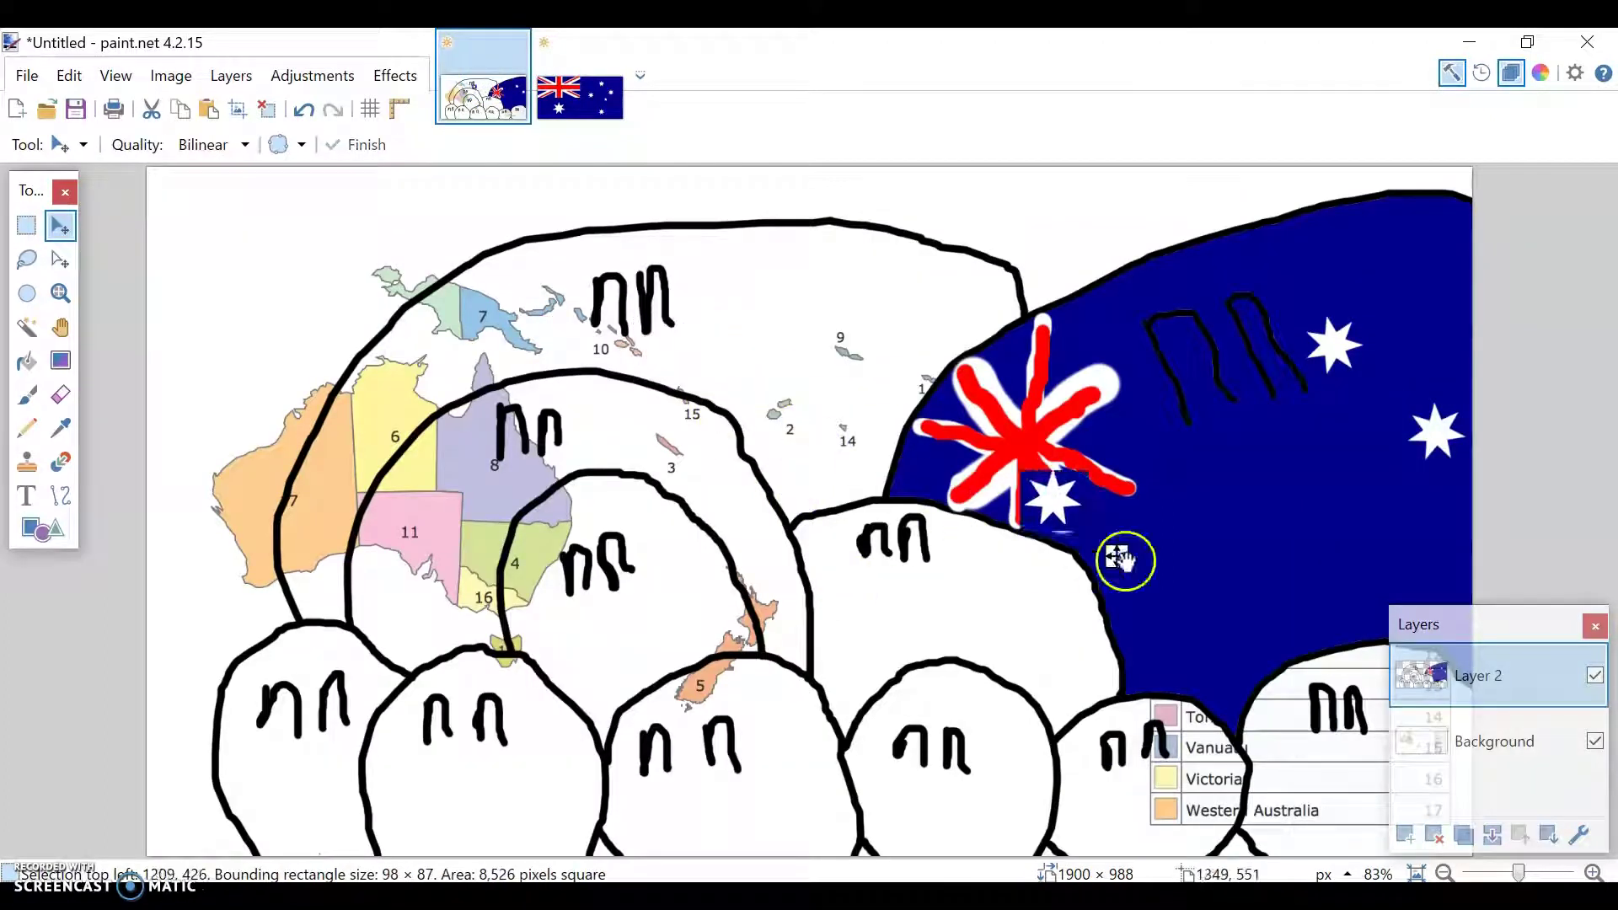
drag(1391, 540, 1373, 542)
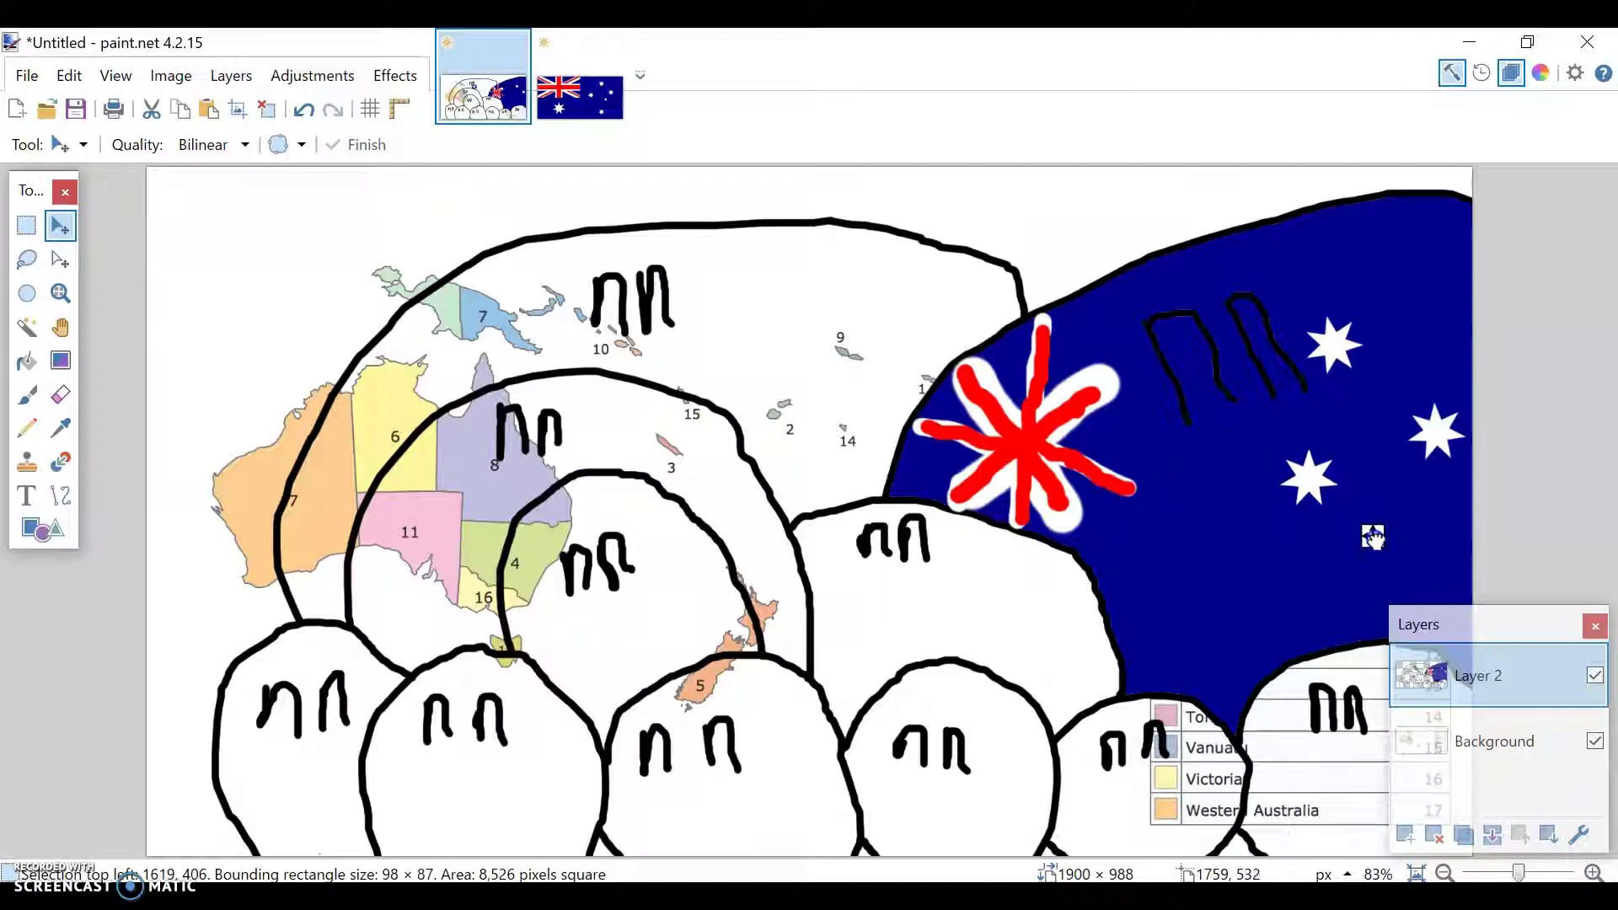
Paste the flag's small star onto the ball's blue area.
click(581, 97)
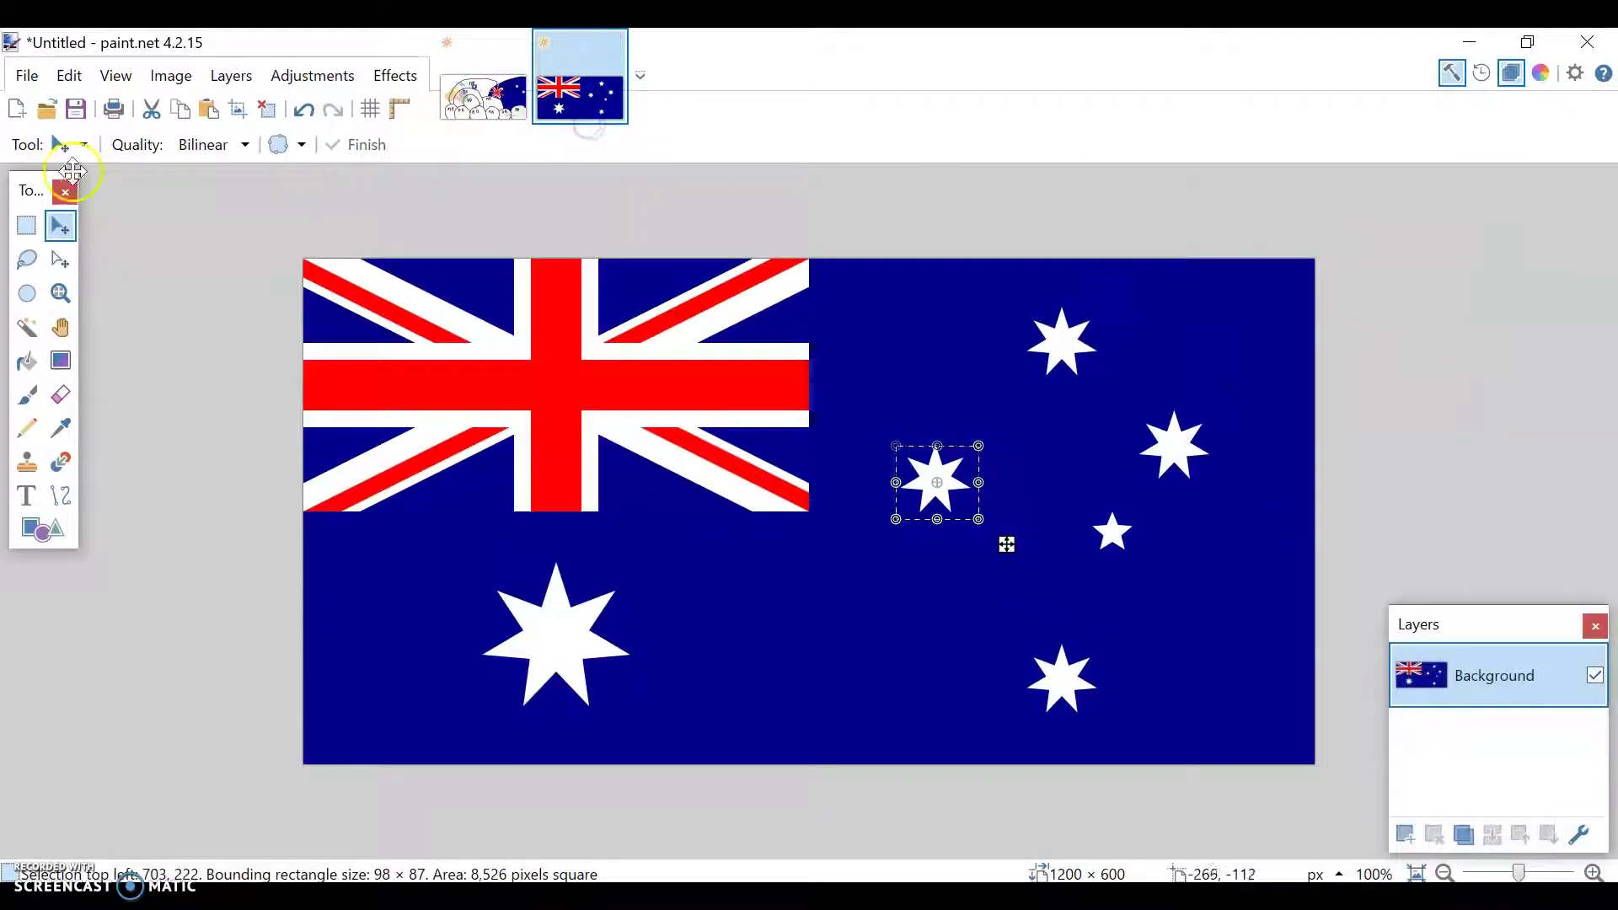
click(28, 224)
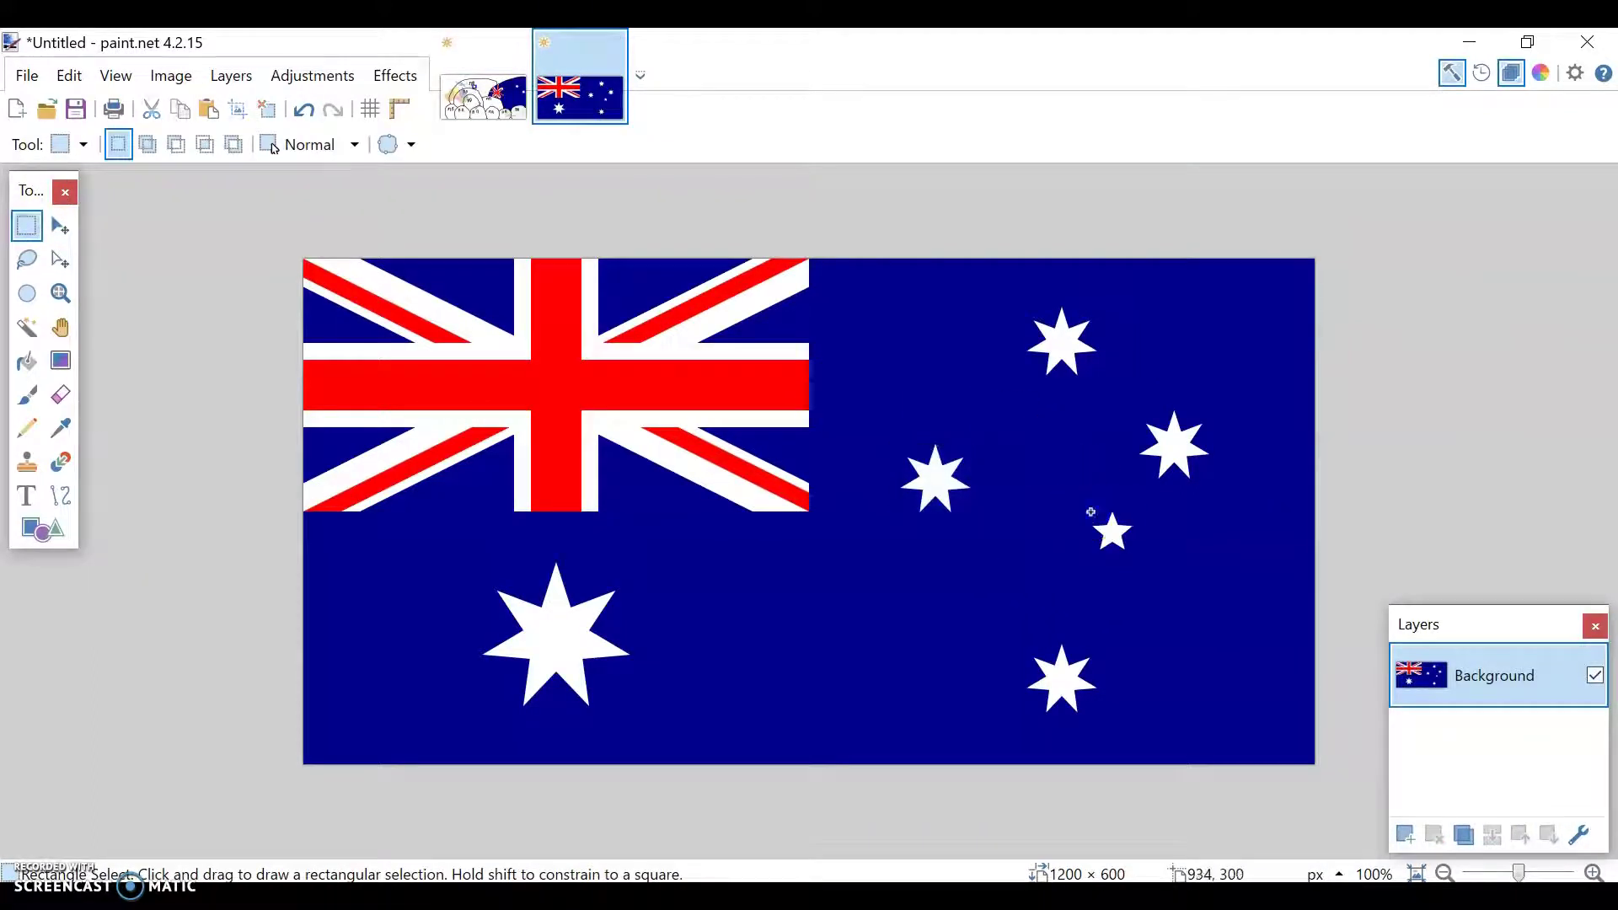
drag(1093, 516, 1129, 552)
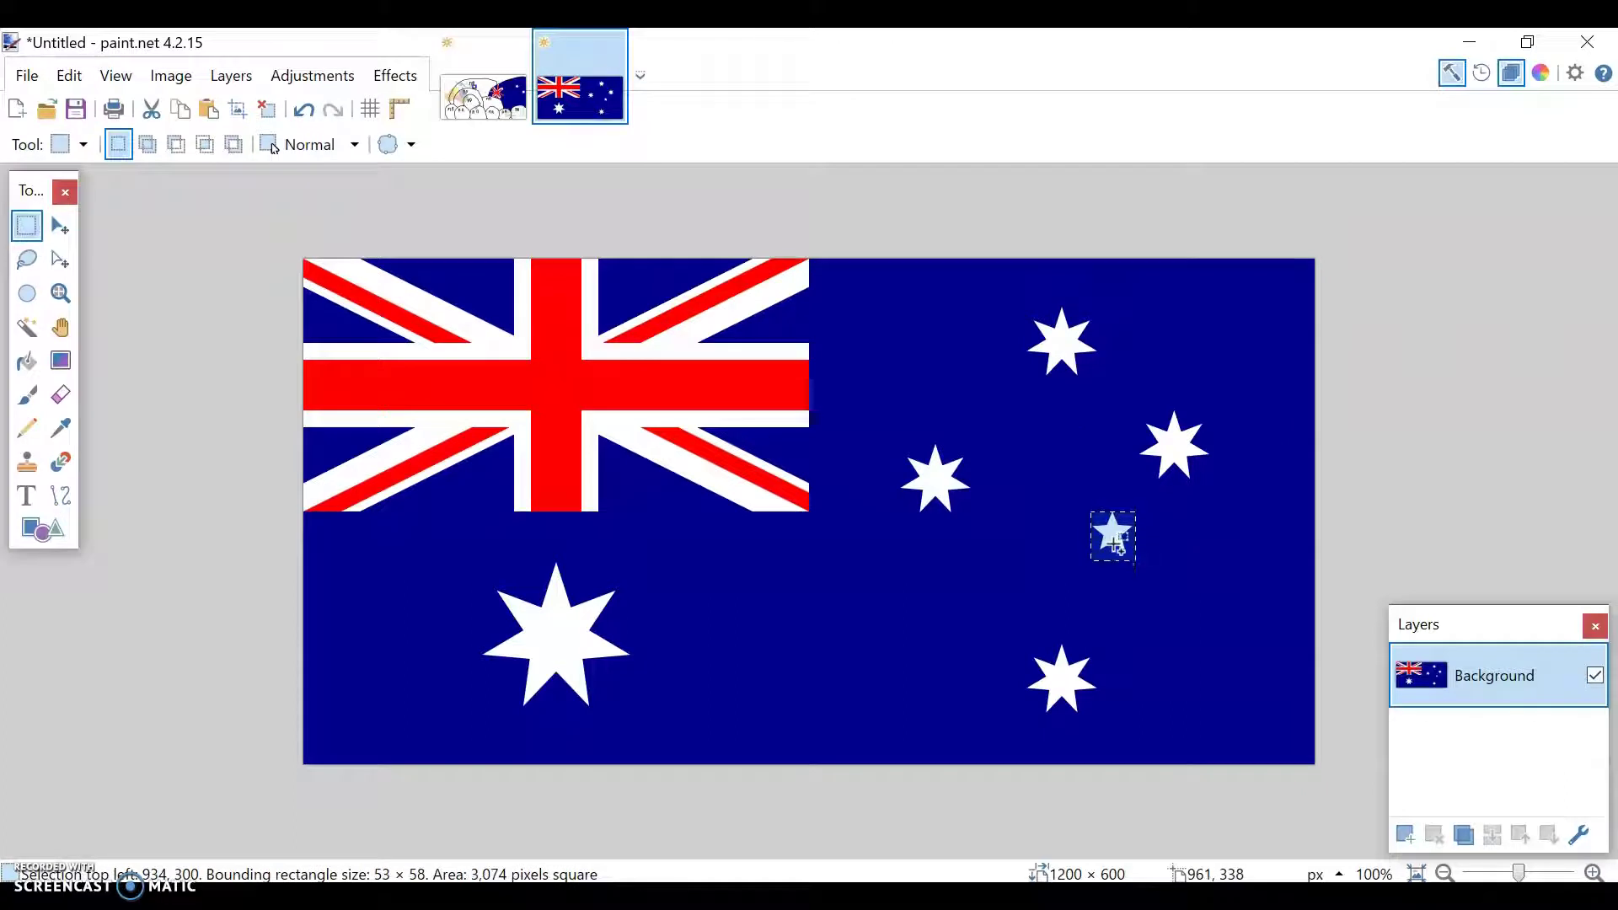
click(484, 97)
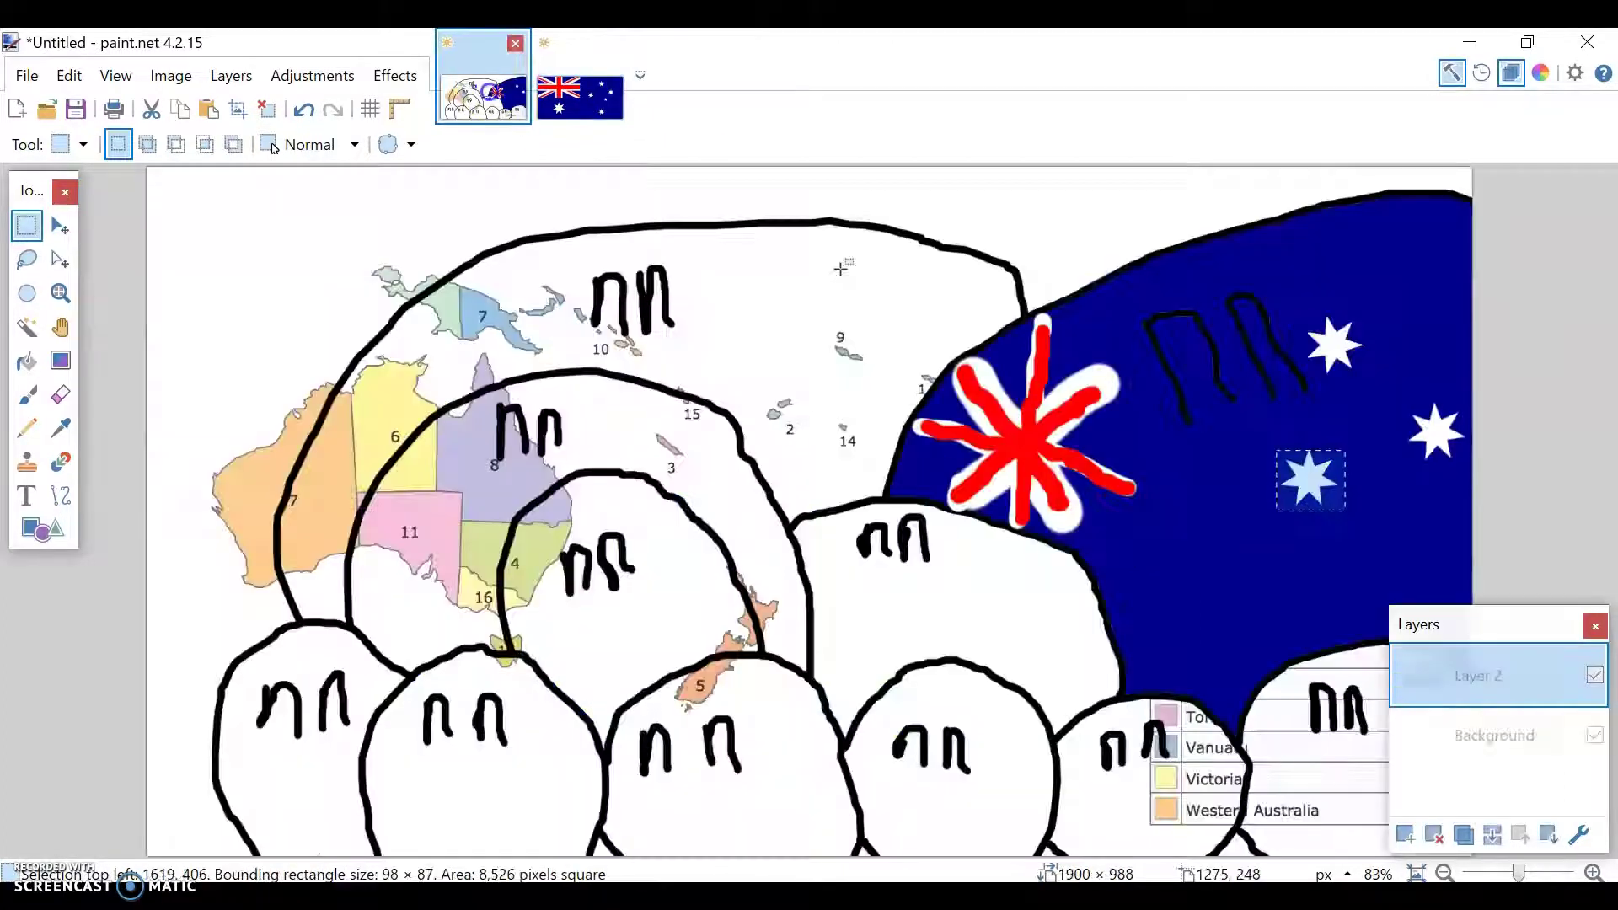
key(ctrl+shift+v)
mouse_move(1208, 494)
mouse_down()
mouse_move(804, 421)
mouse_move(1385, 536)
mouse_move(1450, 589)
mouse_up()
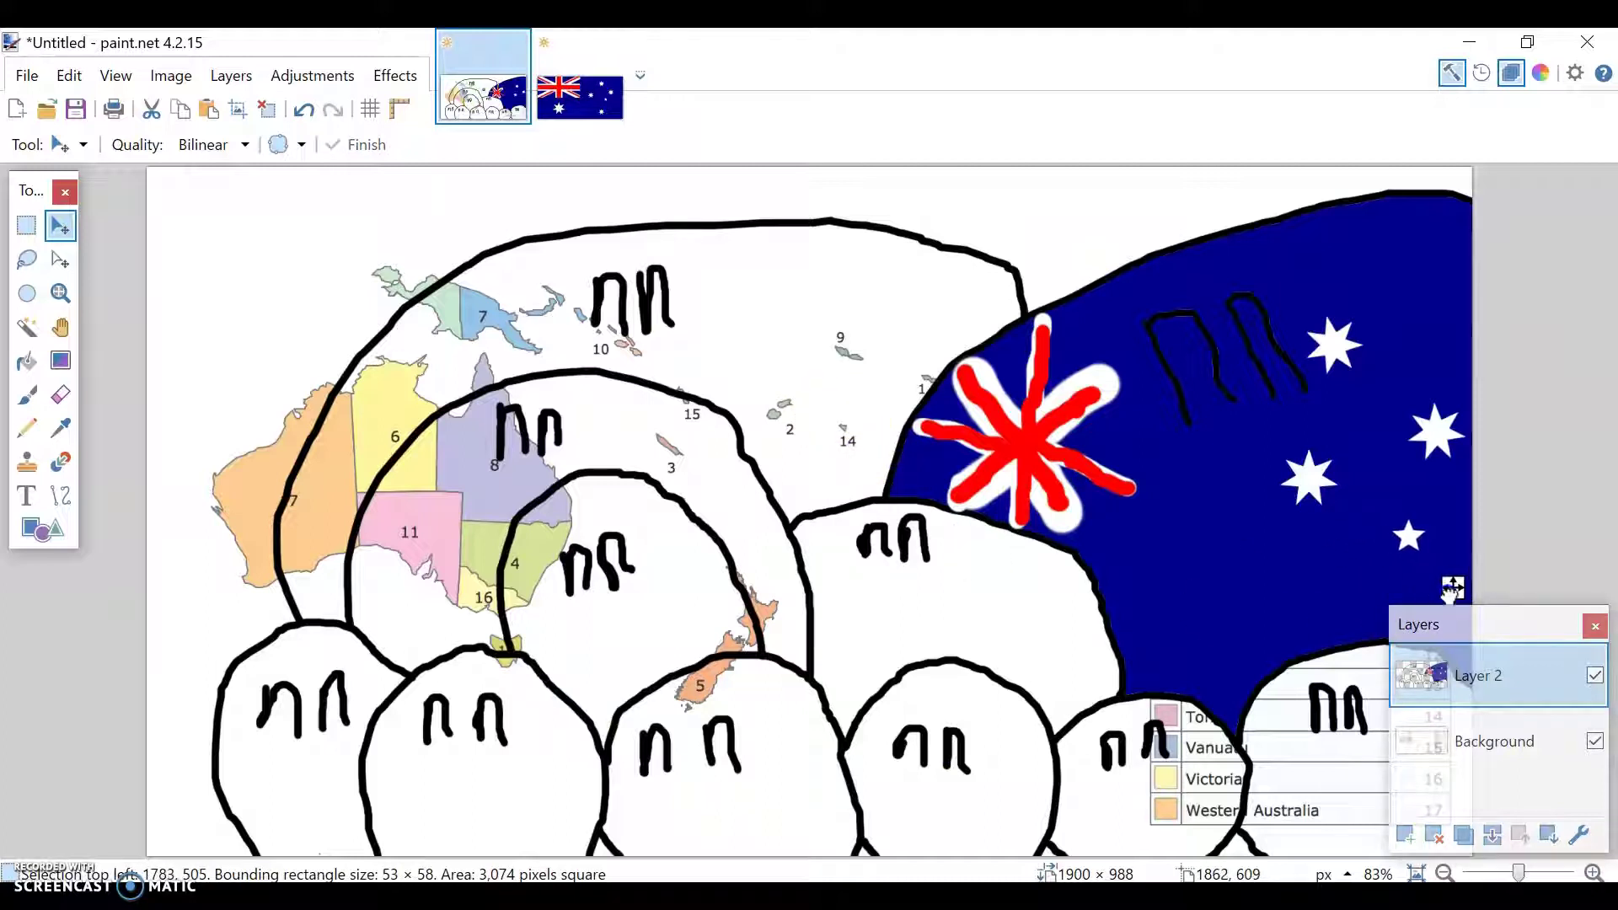
Copy the flag's lower small star onto the Australia ball as a new layer, then return to the flag.
click(579, 97)
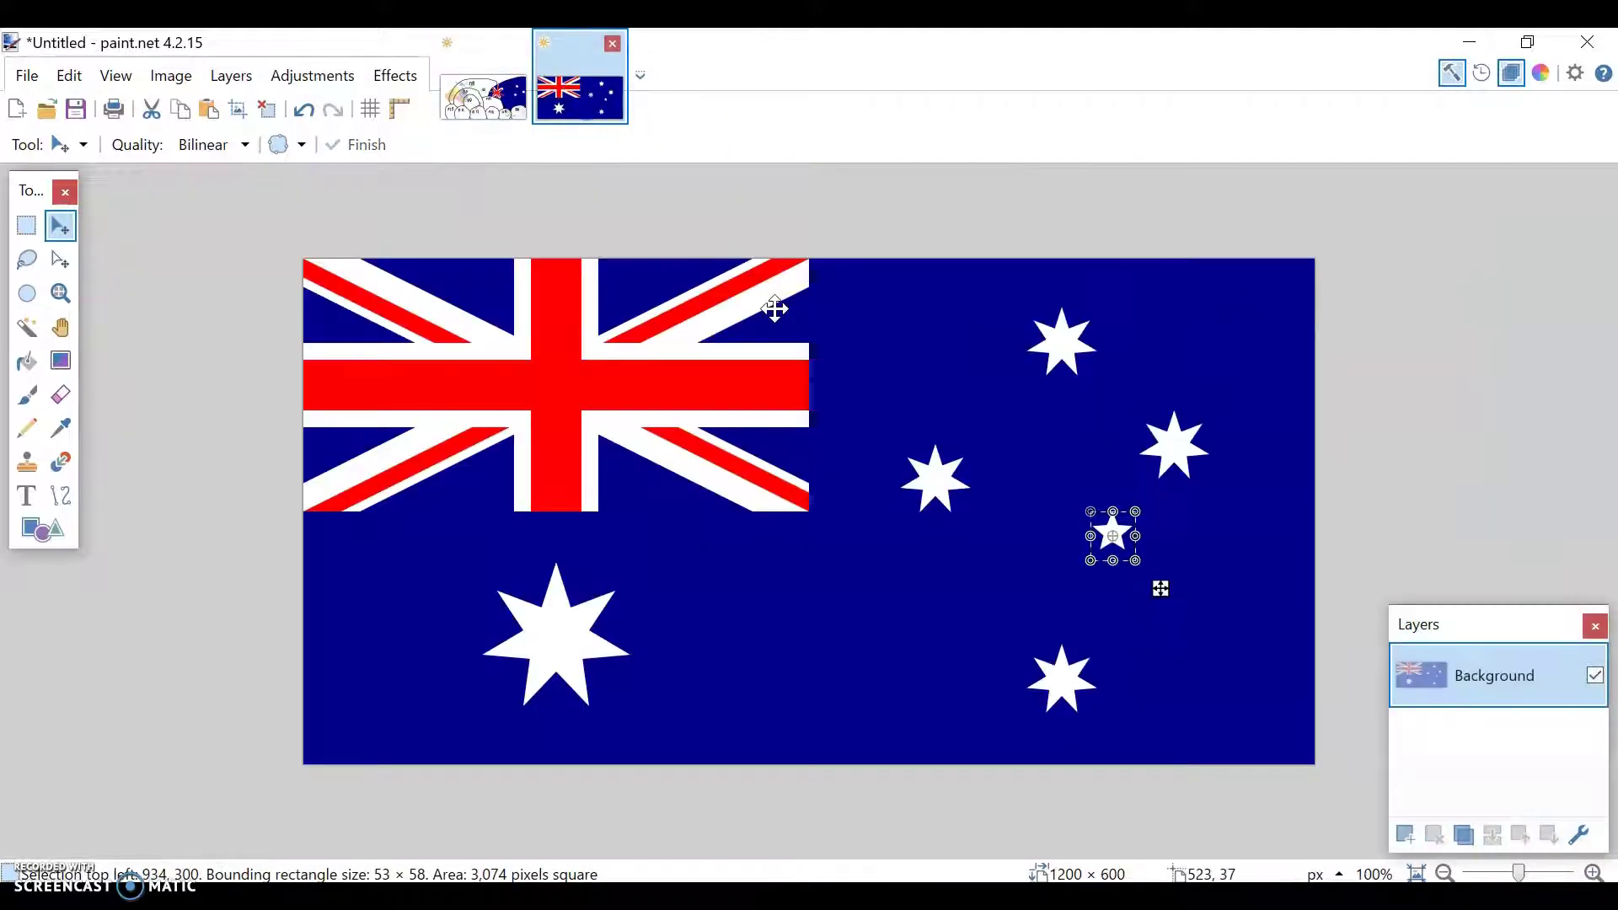
click(27, 225)
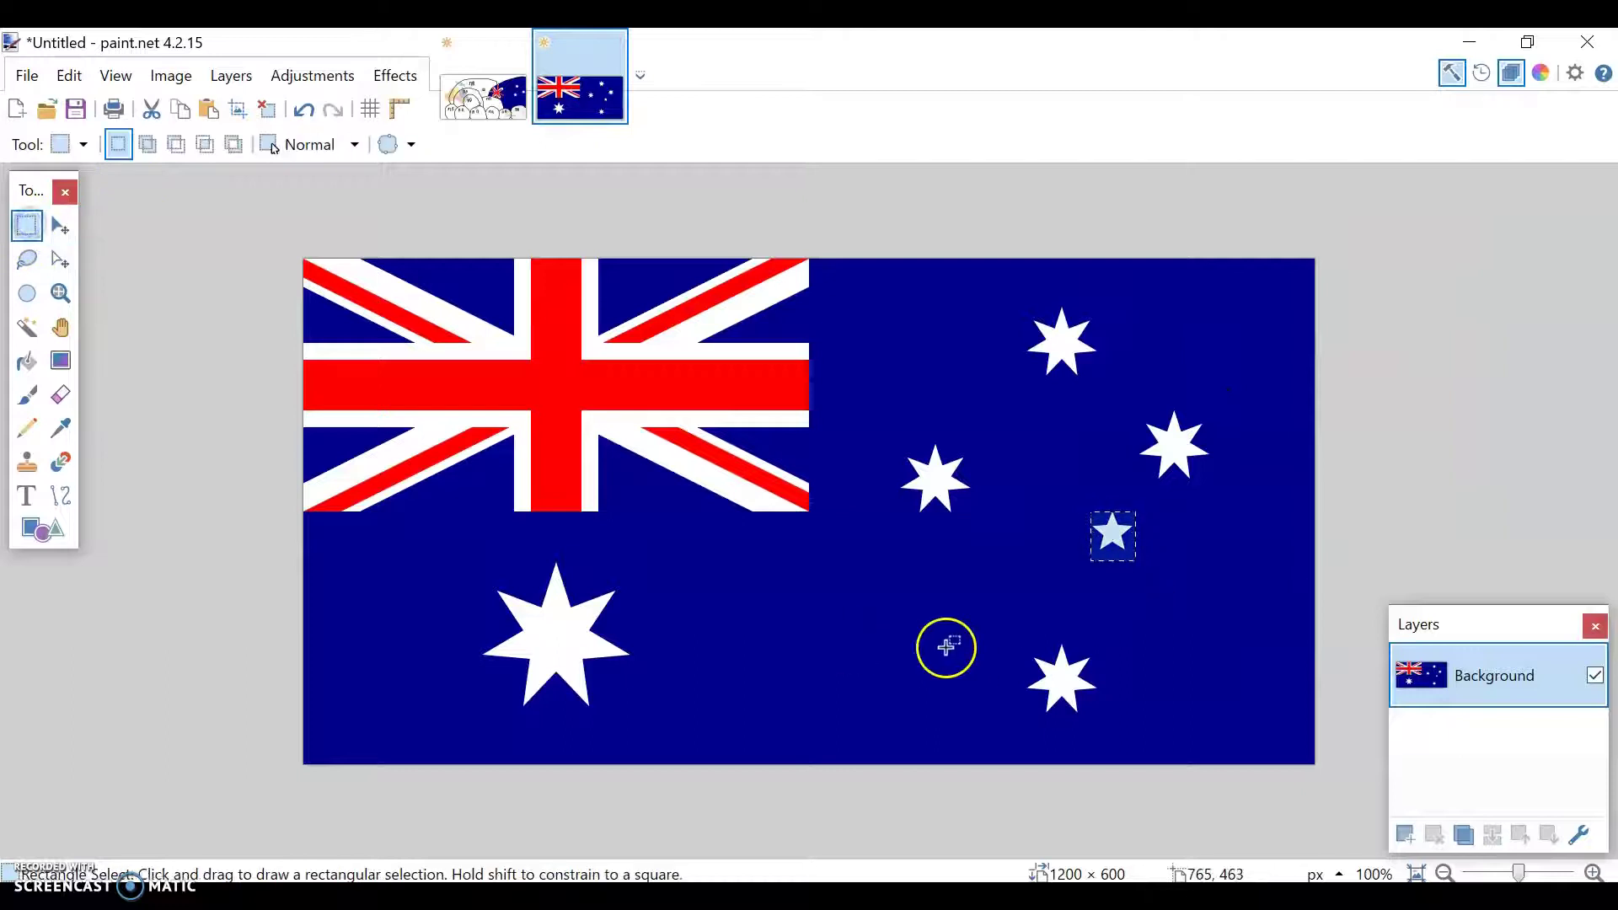
drag(1021, 644, 1092, 701)
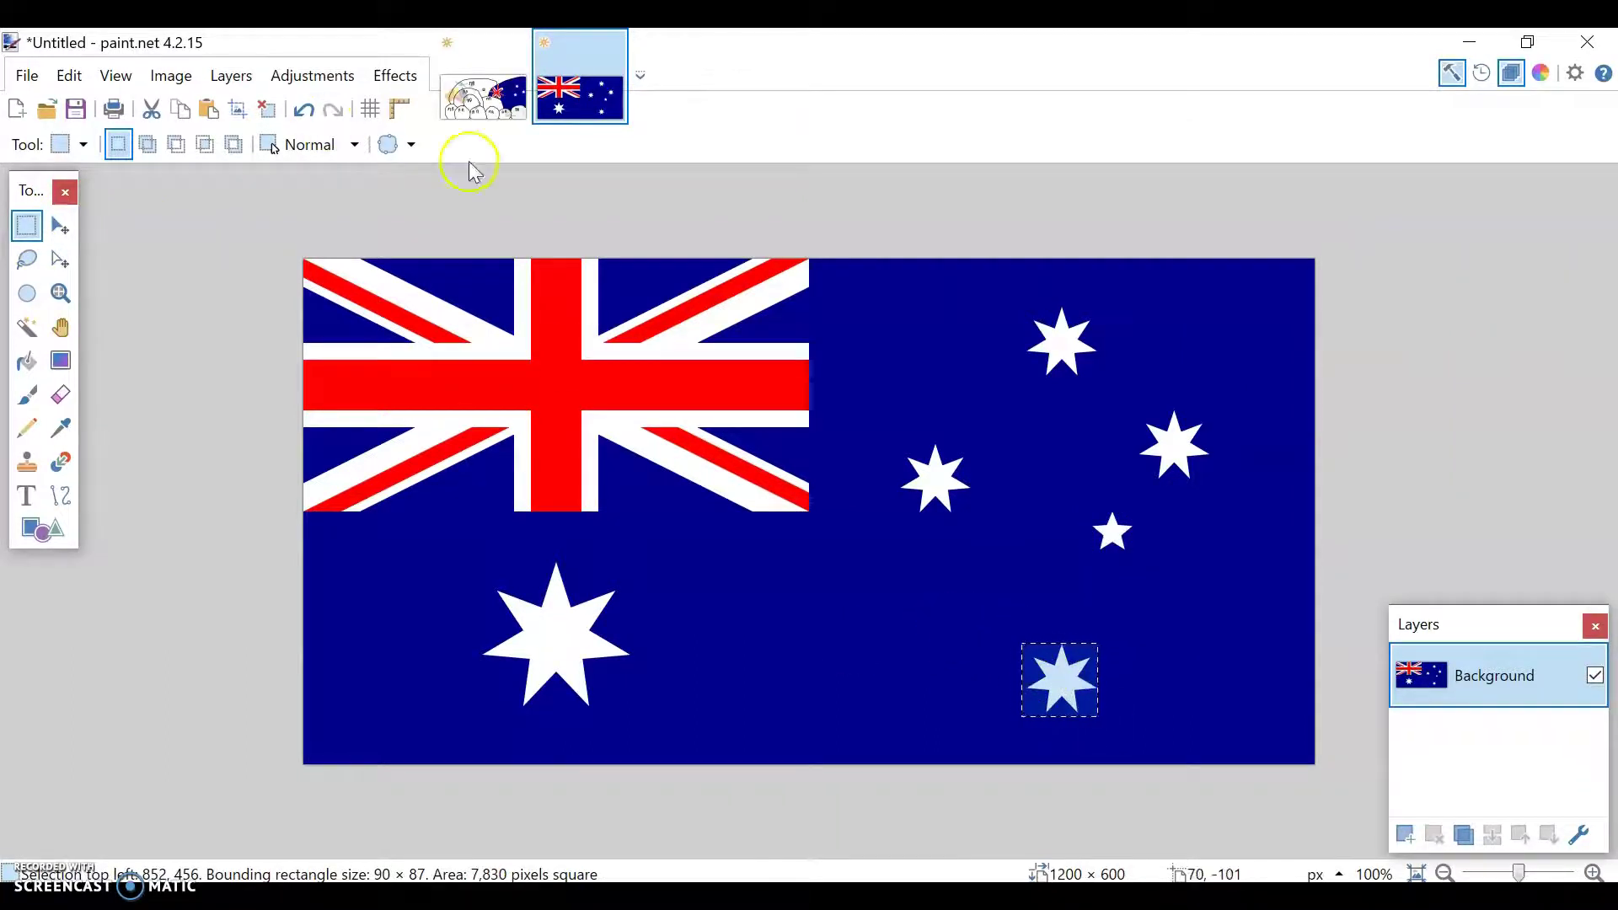
key(ctrl+c)
click(483, 97)
key(ctrl+shift+v)
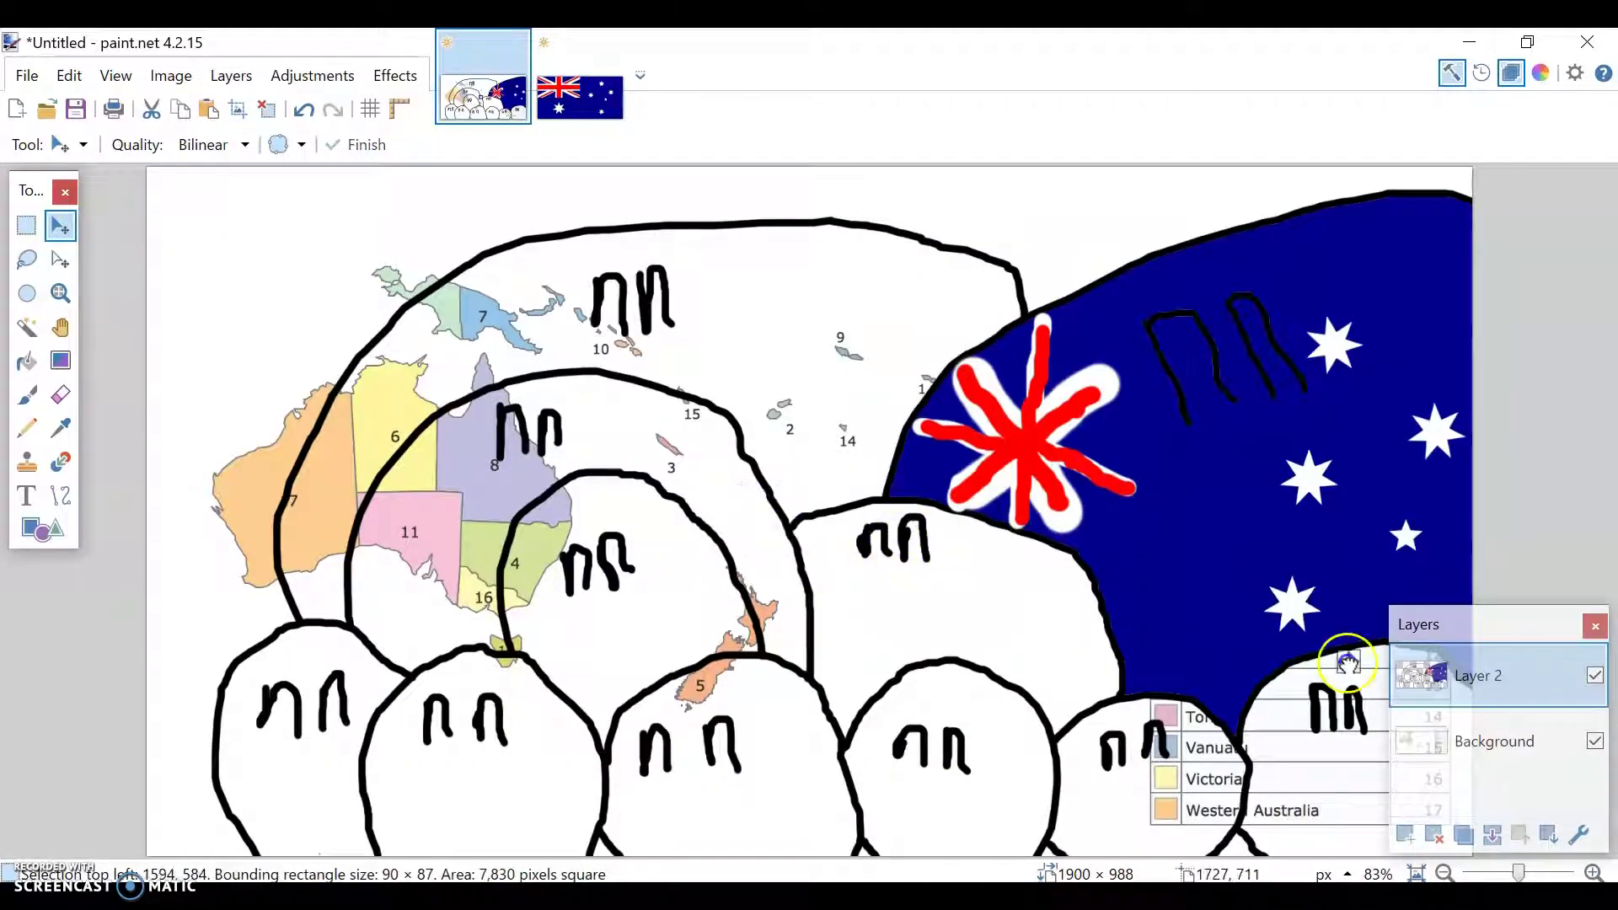
mouse_move(772, 515)
mouse_down()
mouse_move(1357, 604)
mouse_move(1368, 588)
mouse_up()
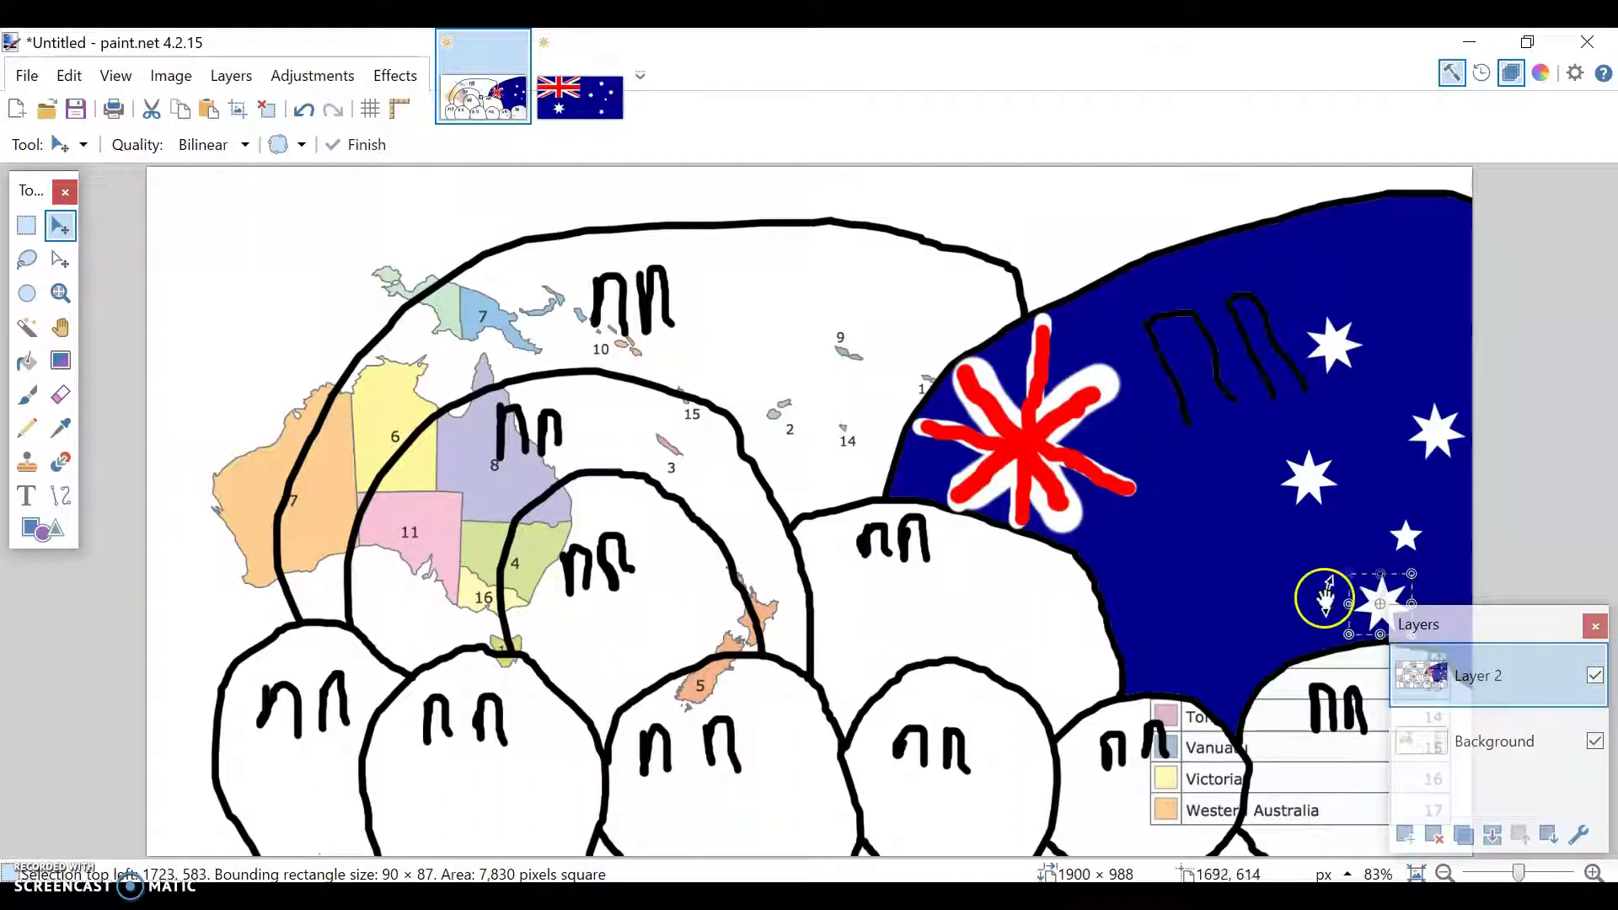
click(581, 97)
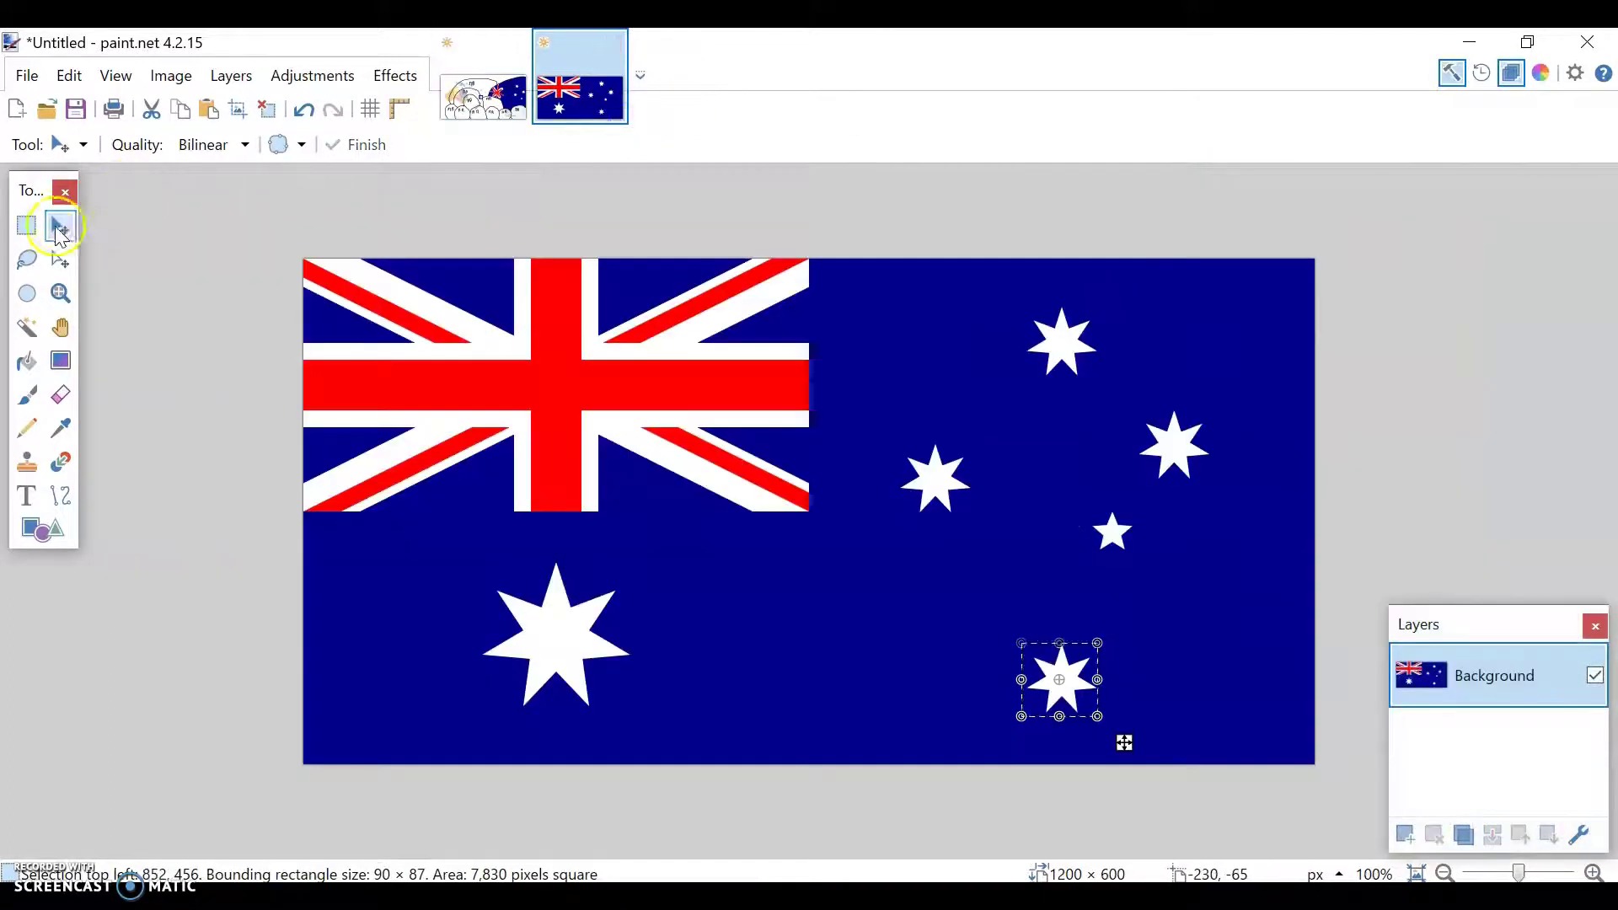
Paste the flag's large seven-pointed star onto the ball's lower blue area, slightly tilted.
click(27, 225)
mouse_move(489, 557)
mouse_down()
mouse_move(669, 810)
mouse_move(592, 705)
mouse_up()
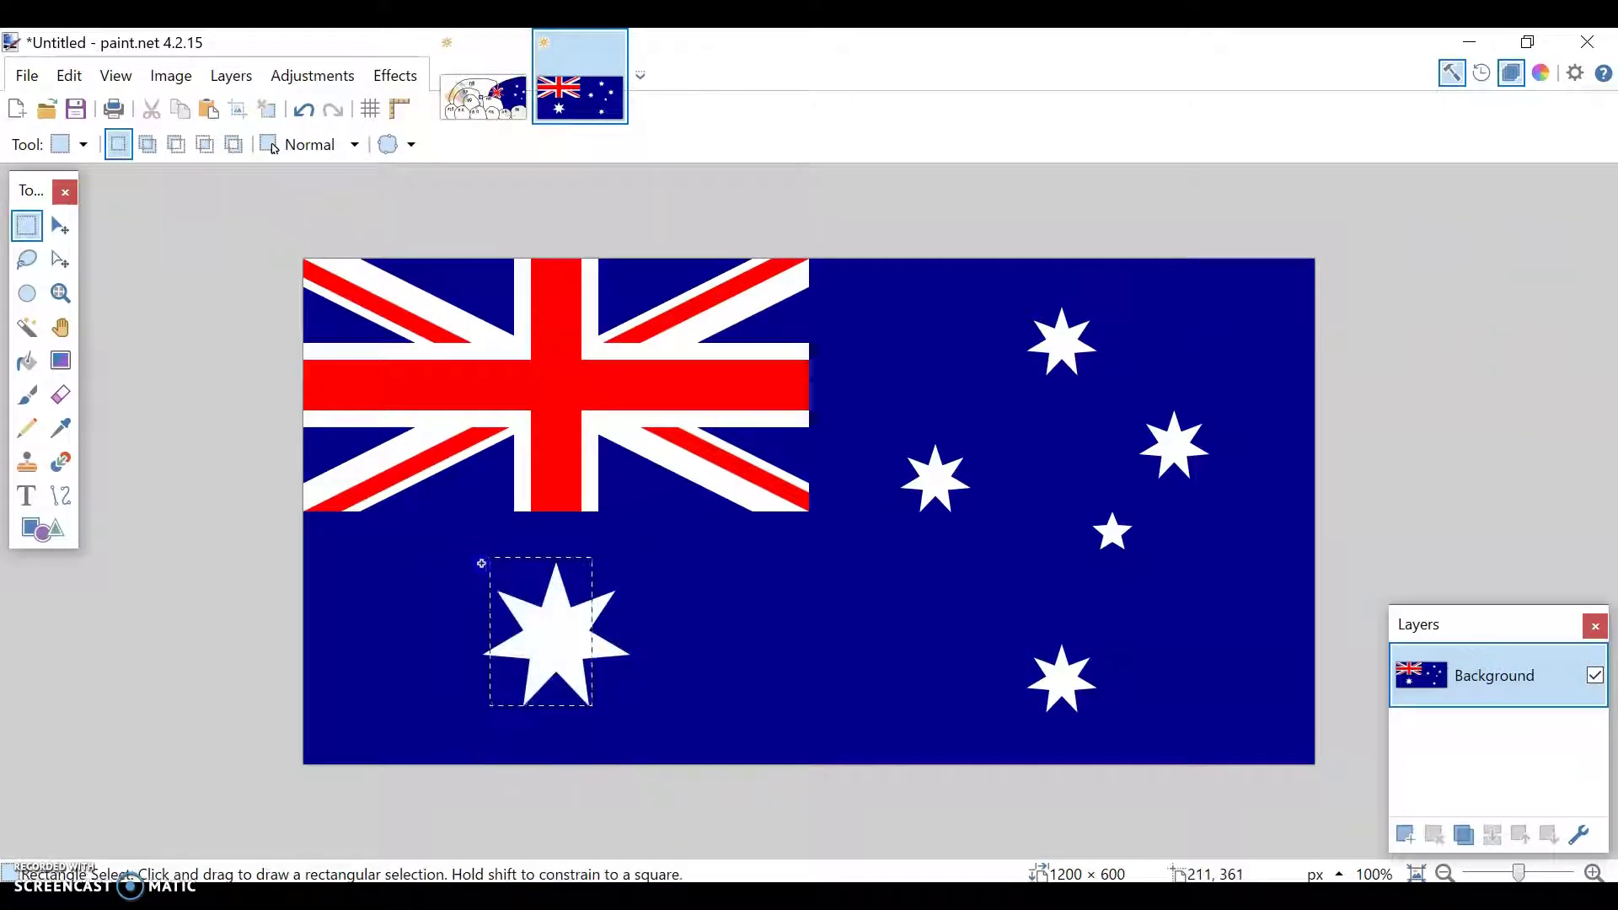
drag(481, 562, 638, 717)
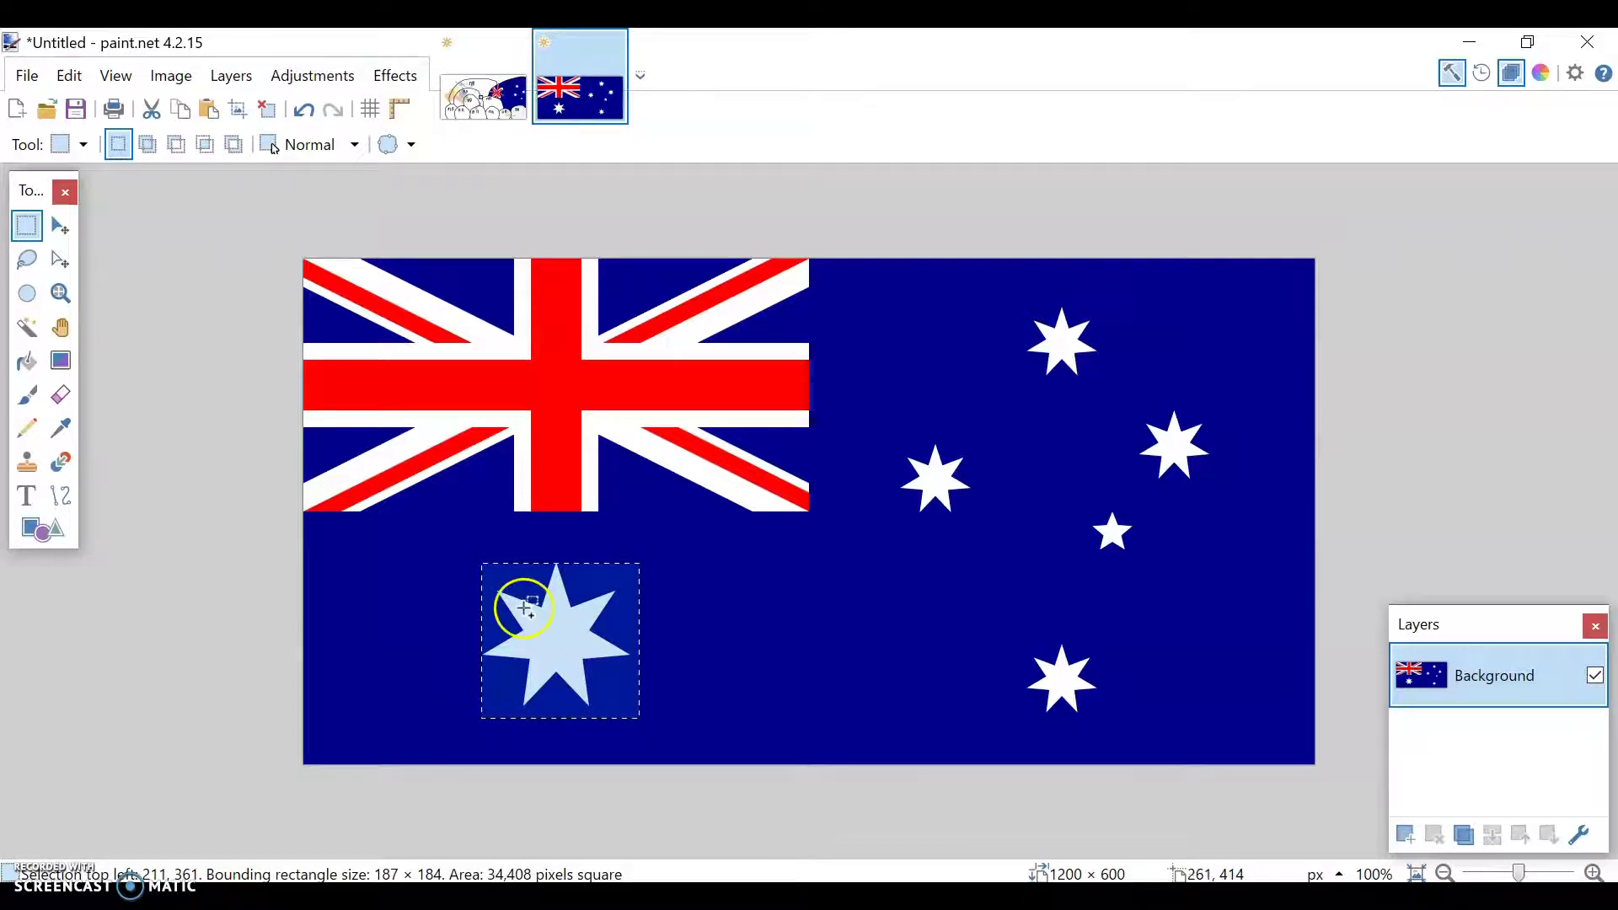
click(484, 96)
key(ctrl+shift+n)
key(ctrl+v)
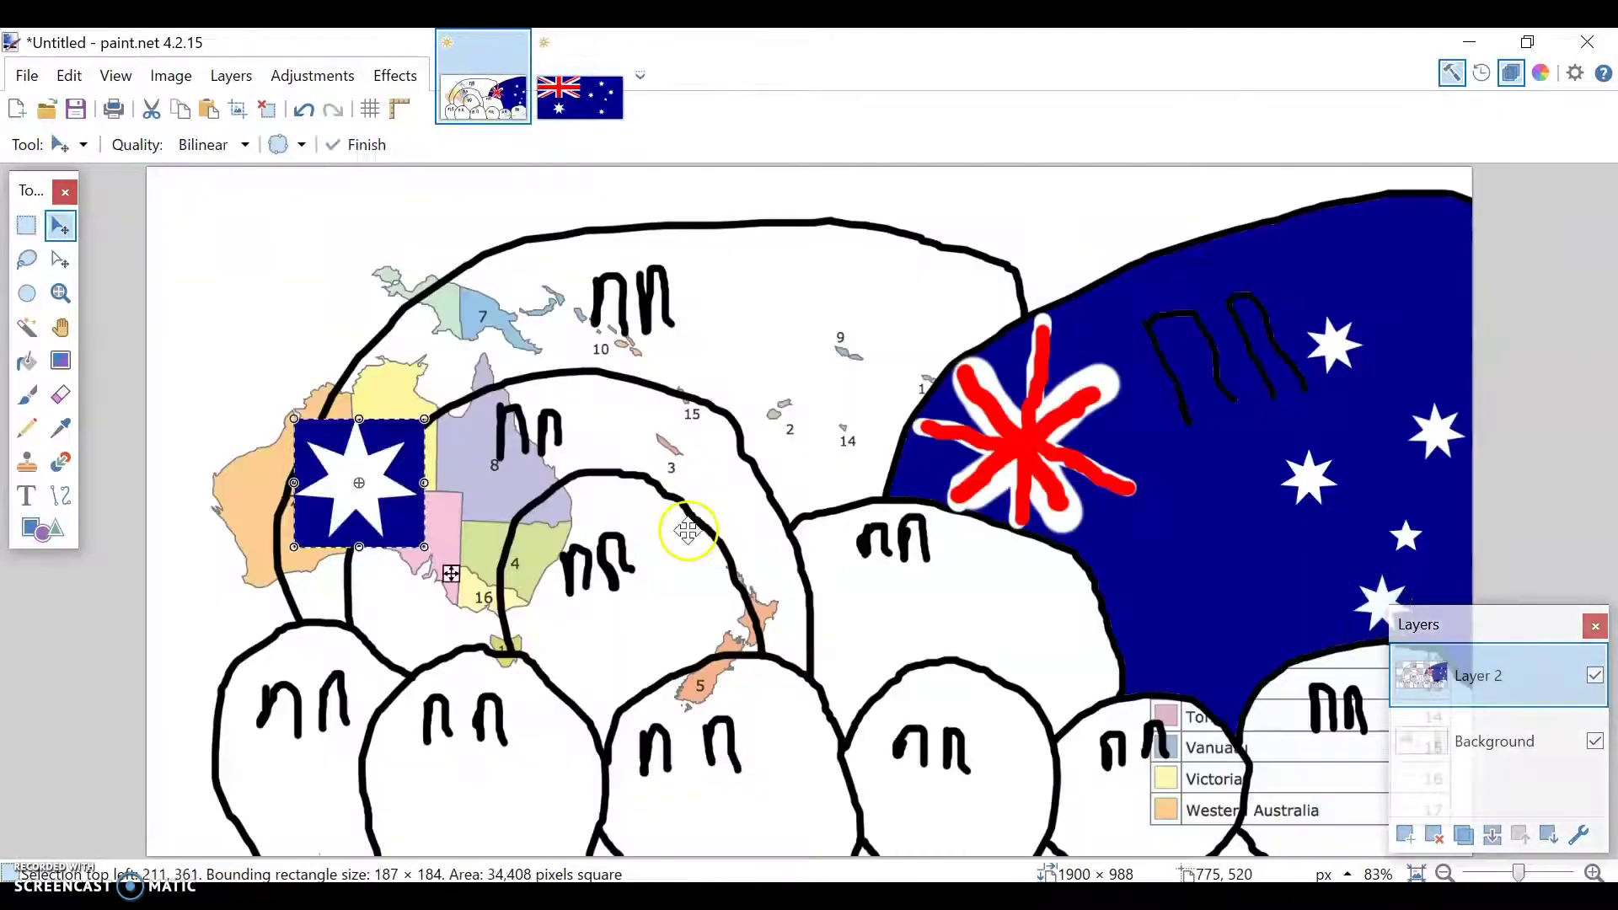
drag(359, 482, 1197, 587)
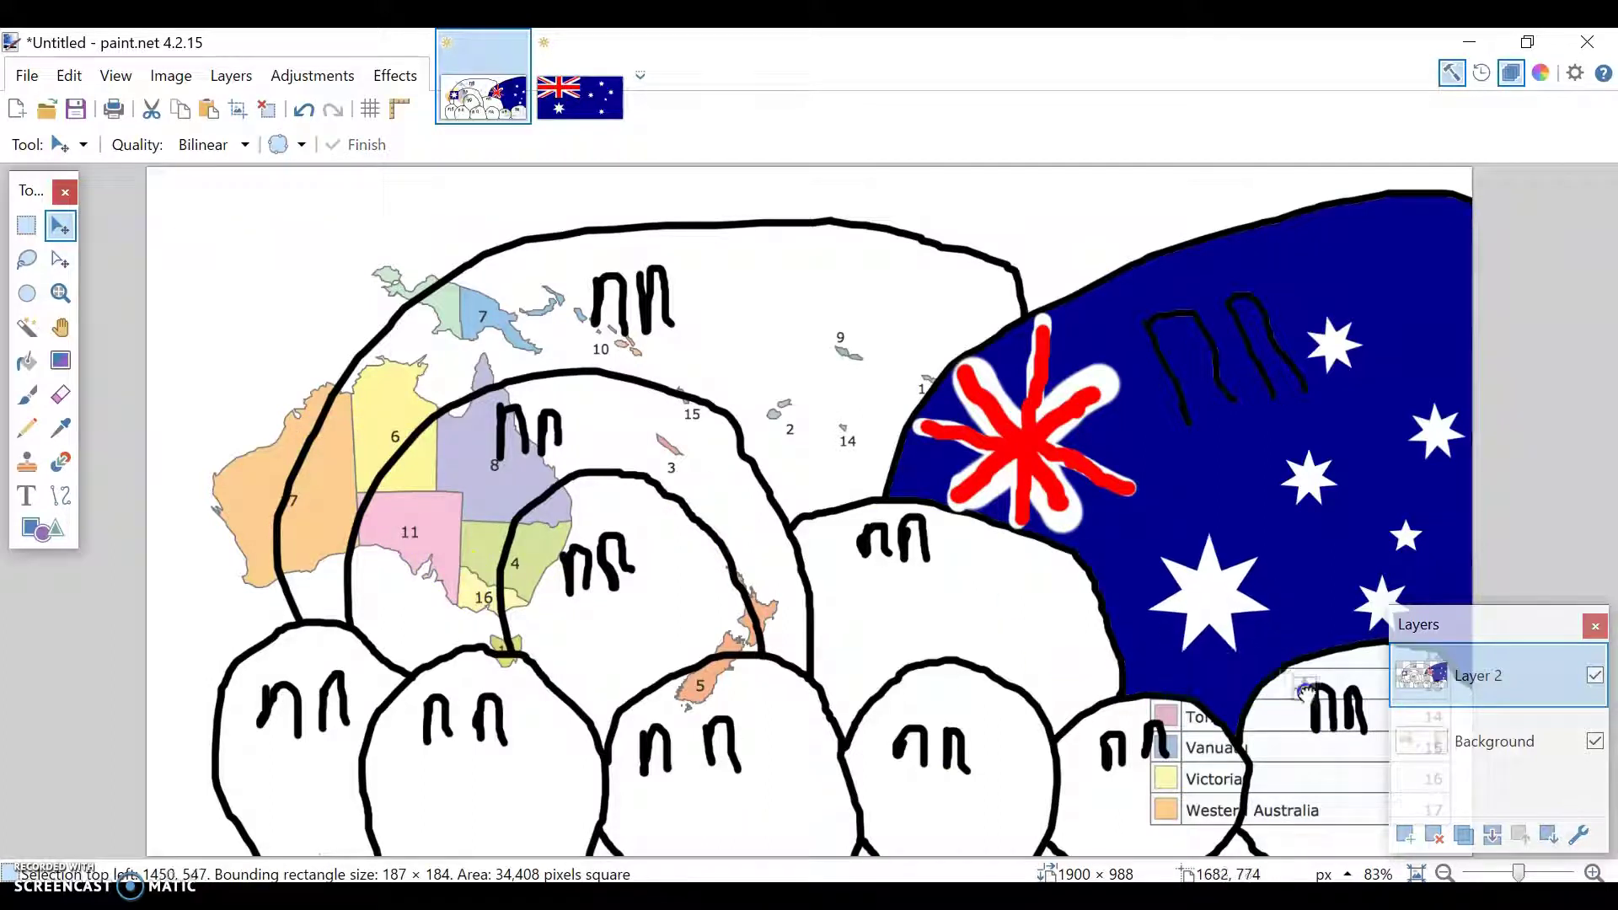
drag(1306, 647, 1323, 633)
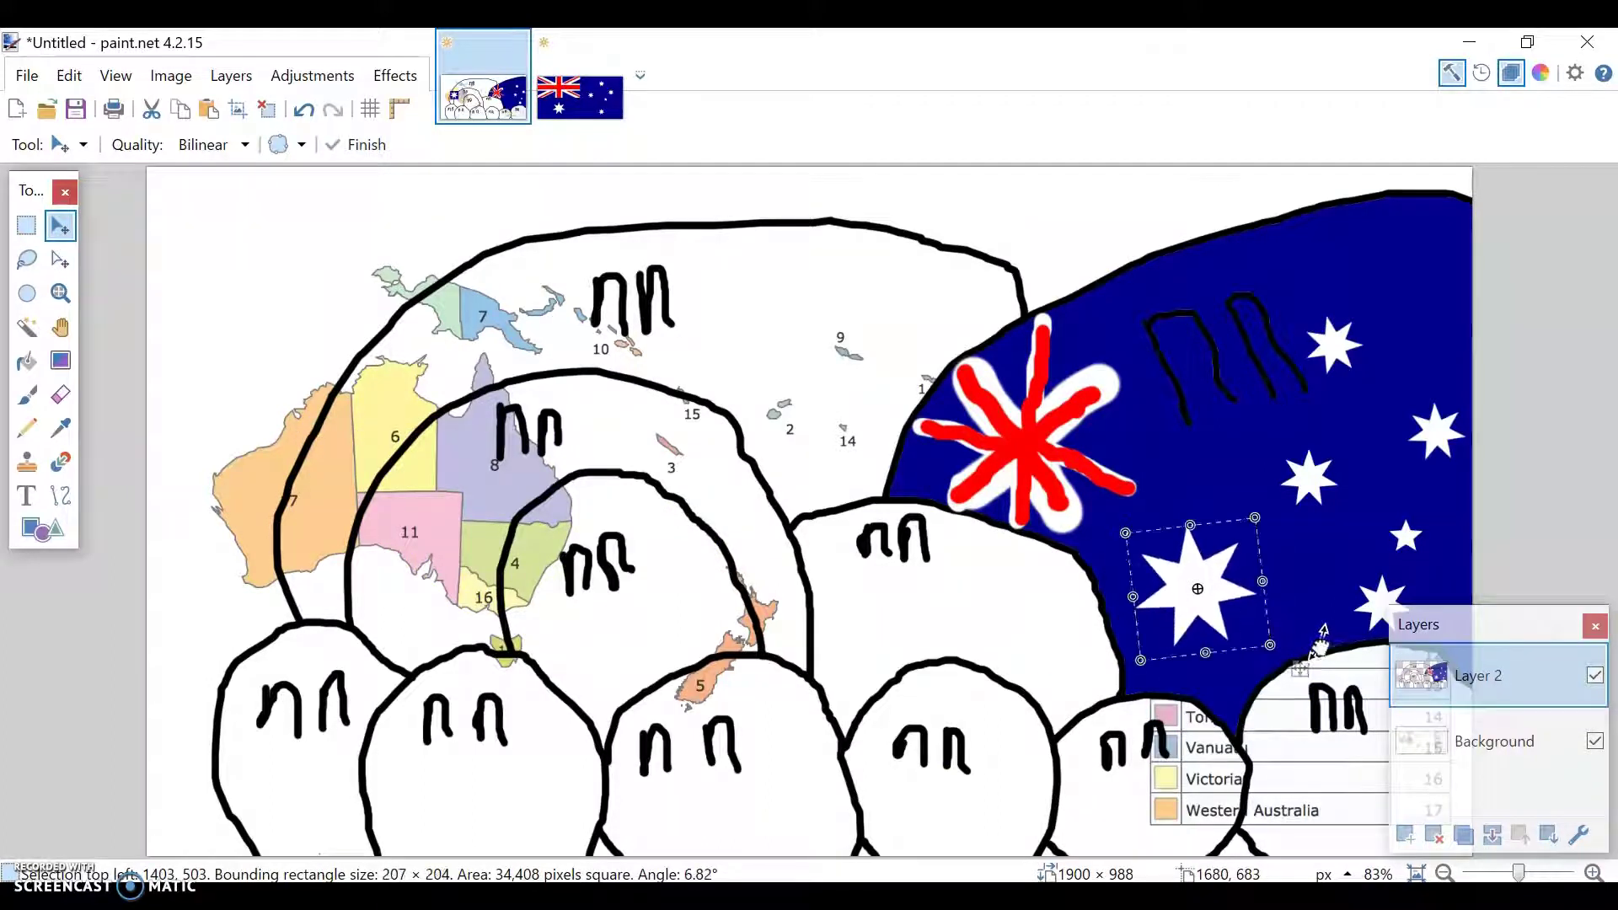
drag(1197, 588, 1206, 619)
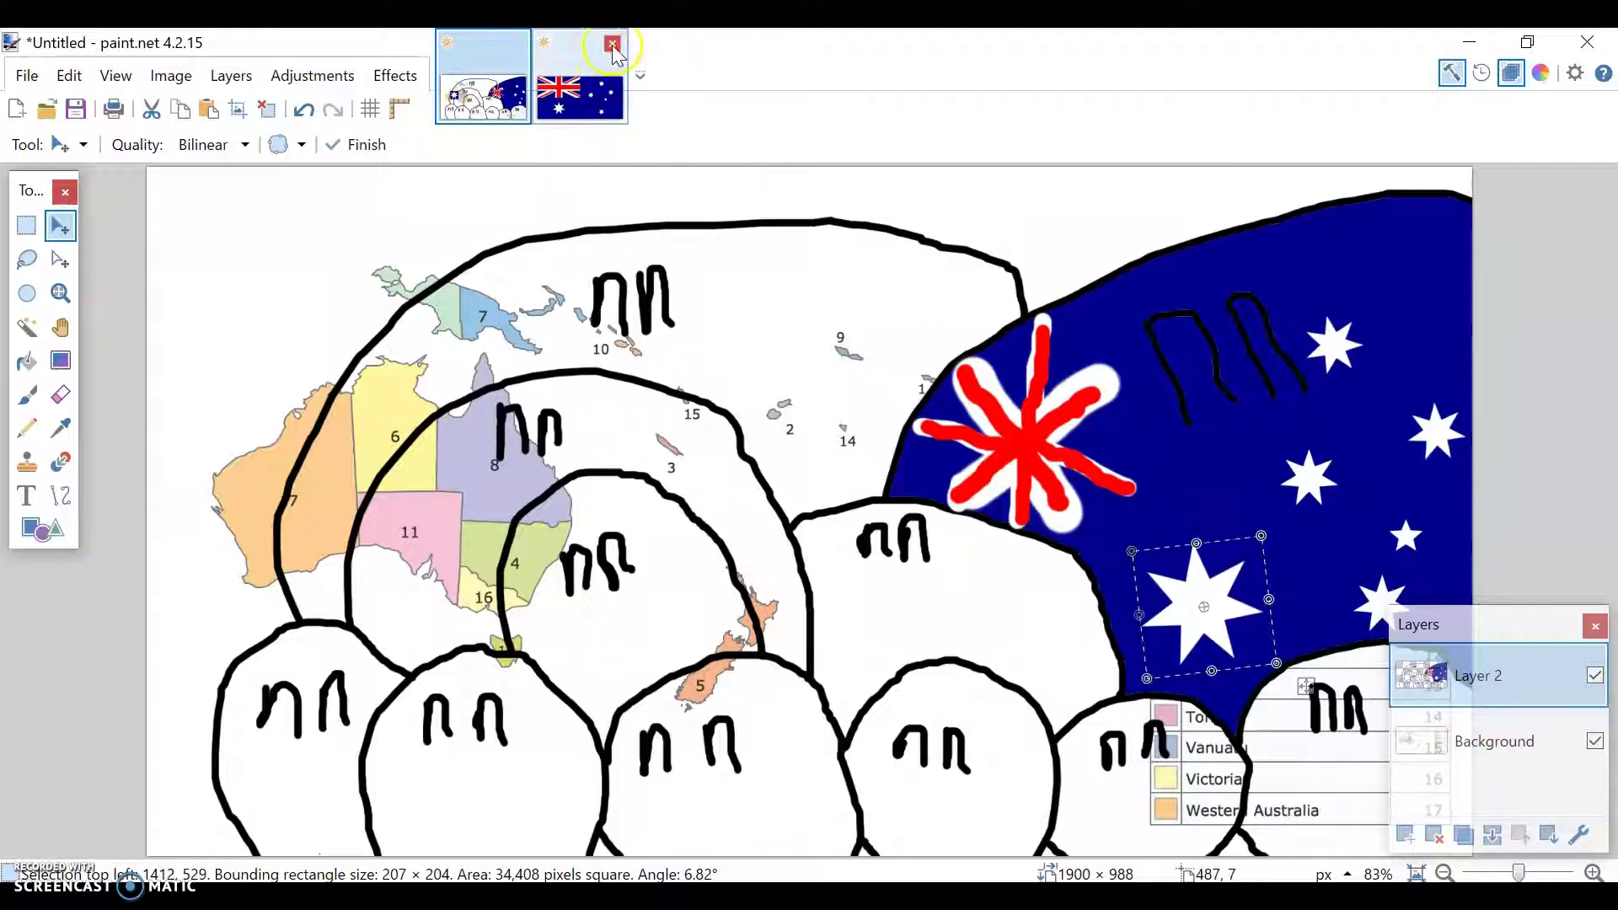
Close the flag image without saving and select the entire map scene.
click(613, 48)
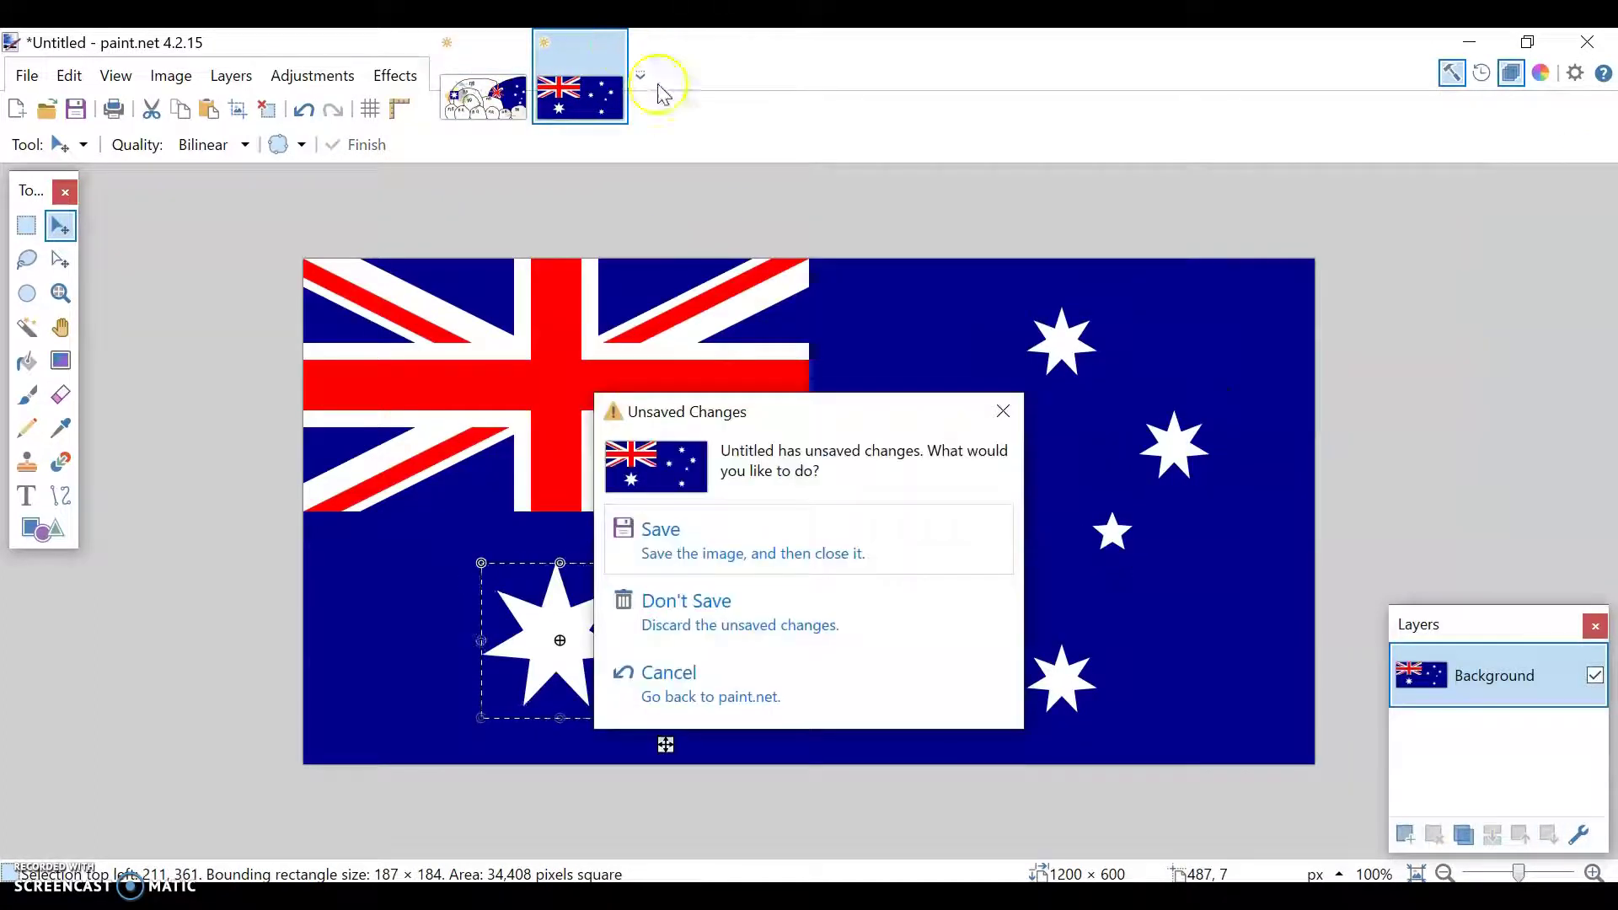
click(740, 611)
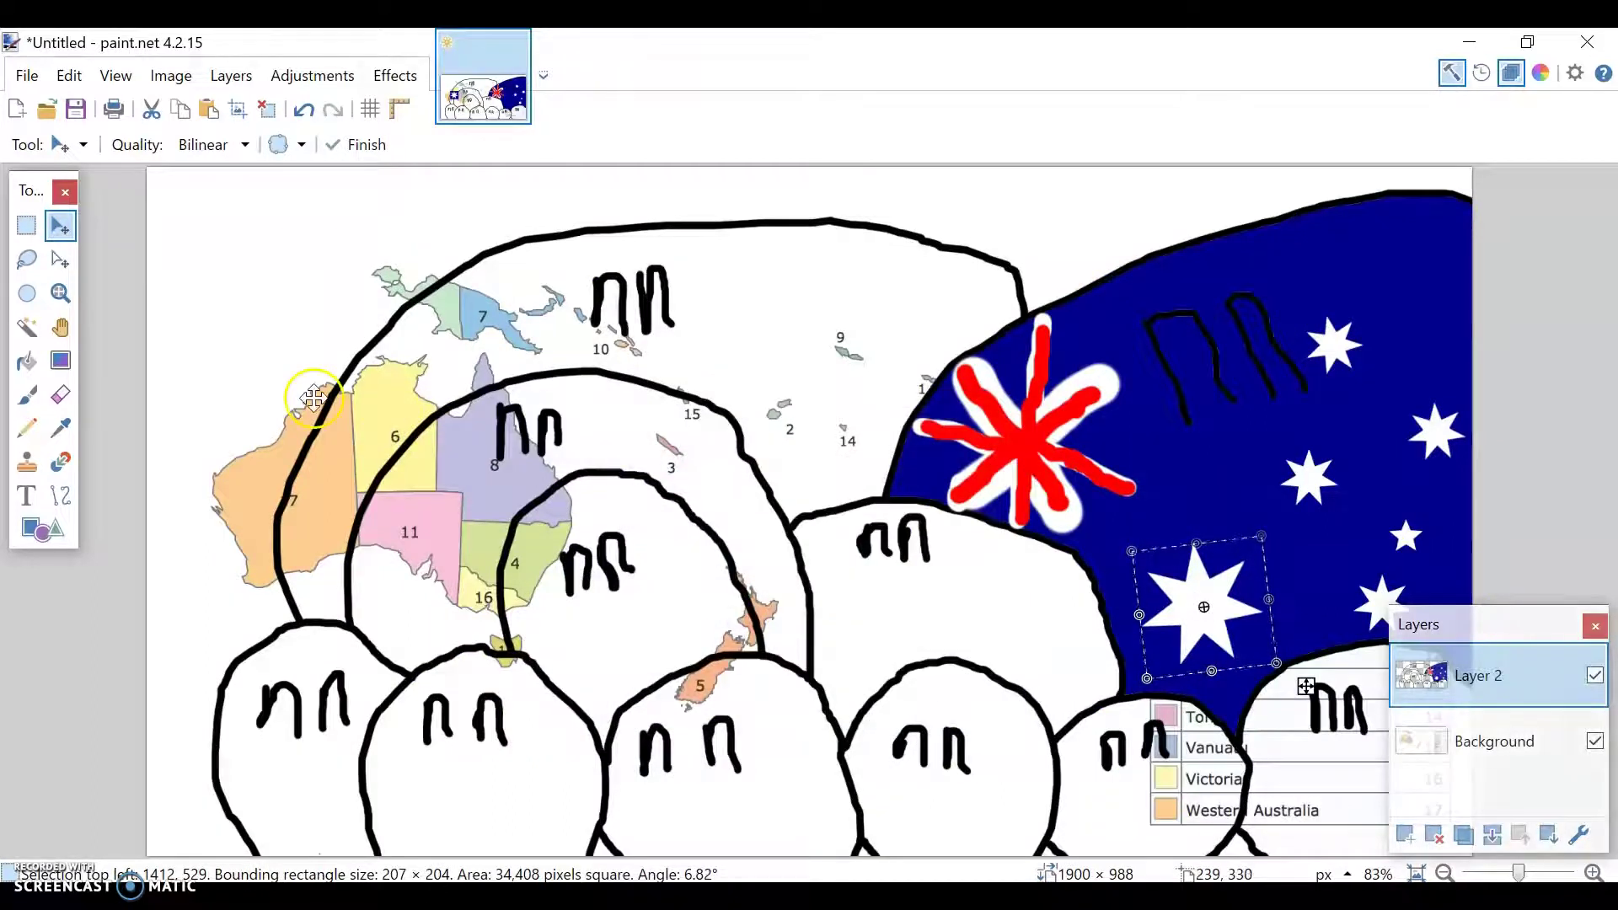
click(27, 225)
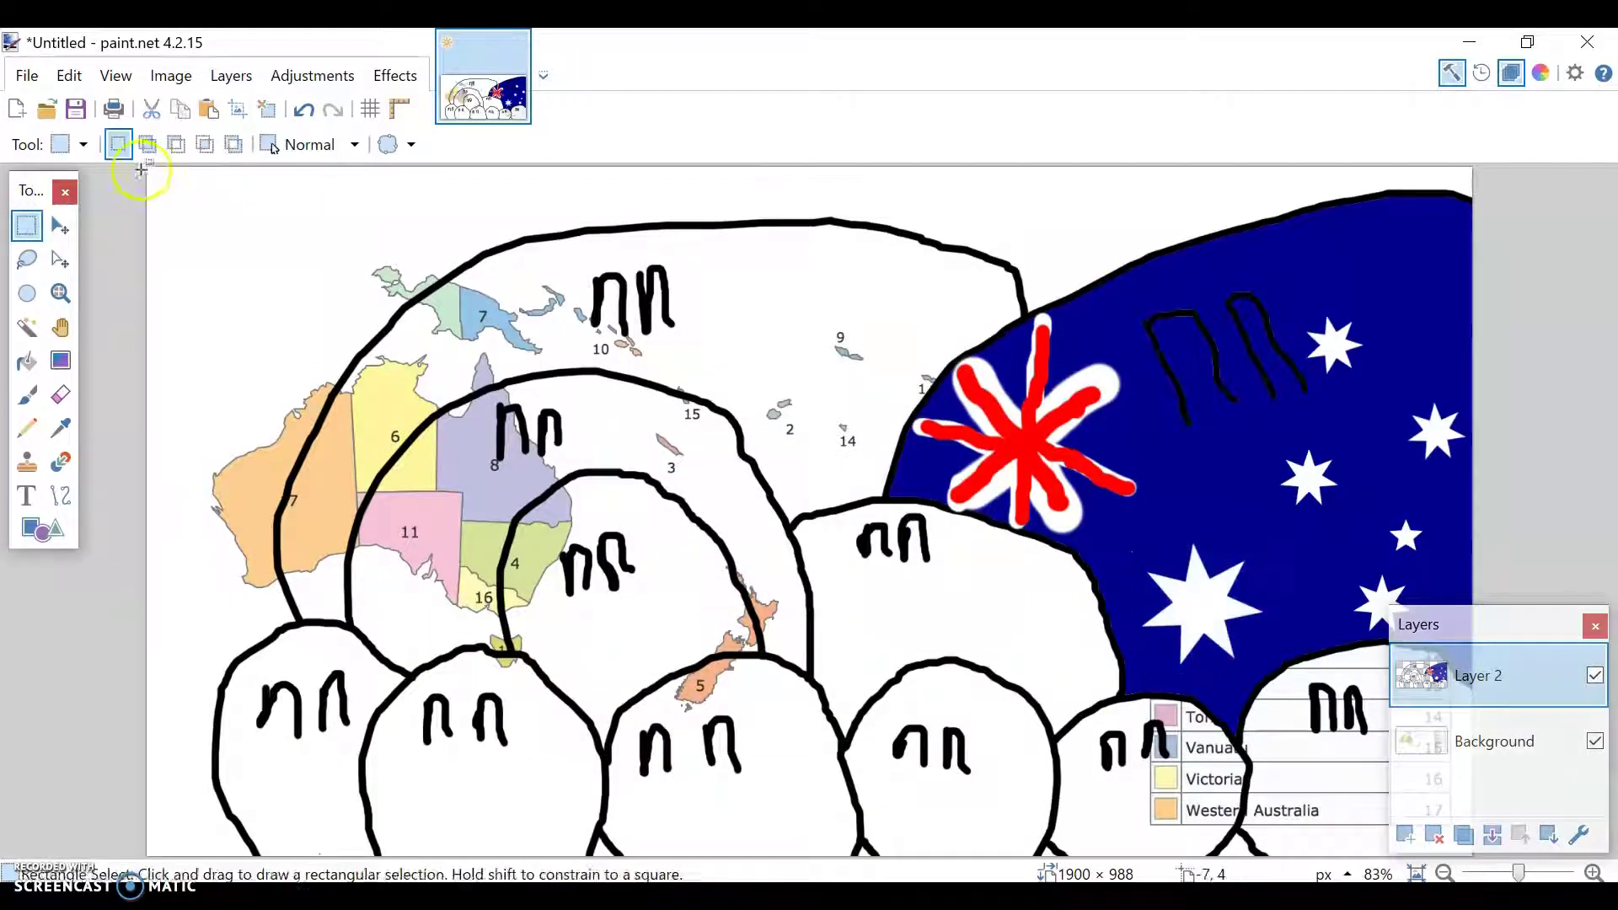
drag(142, 172, 1492, 872)
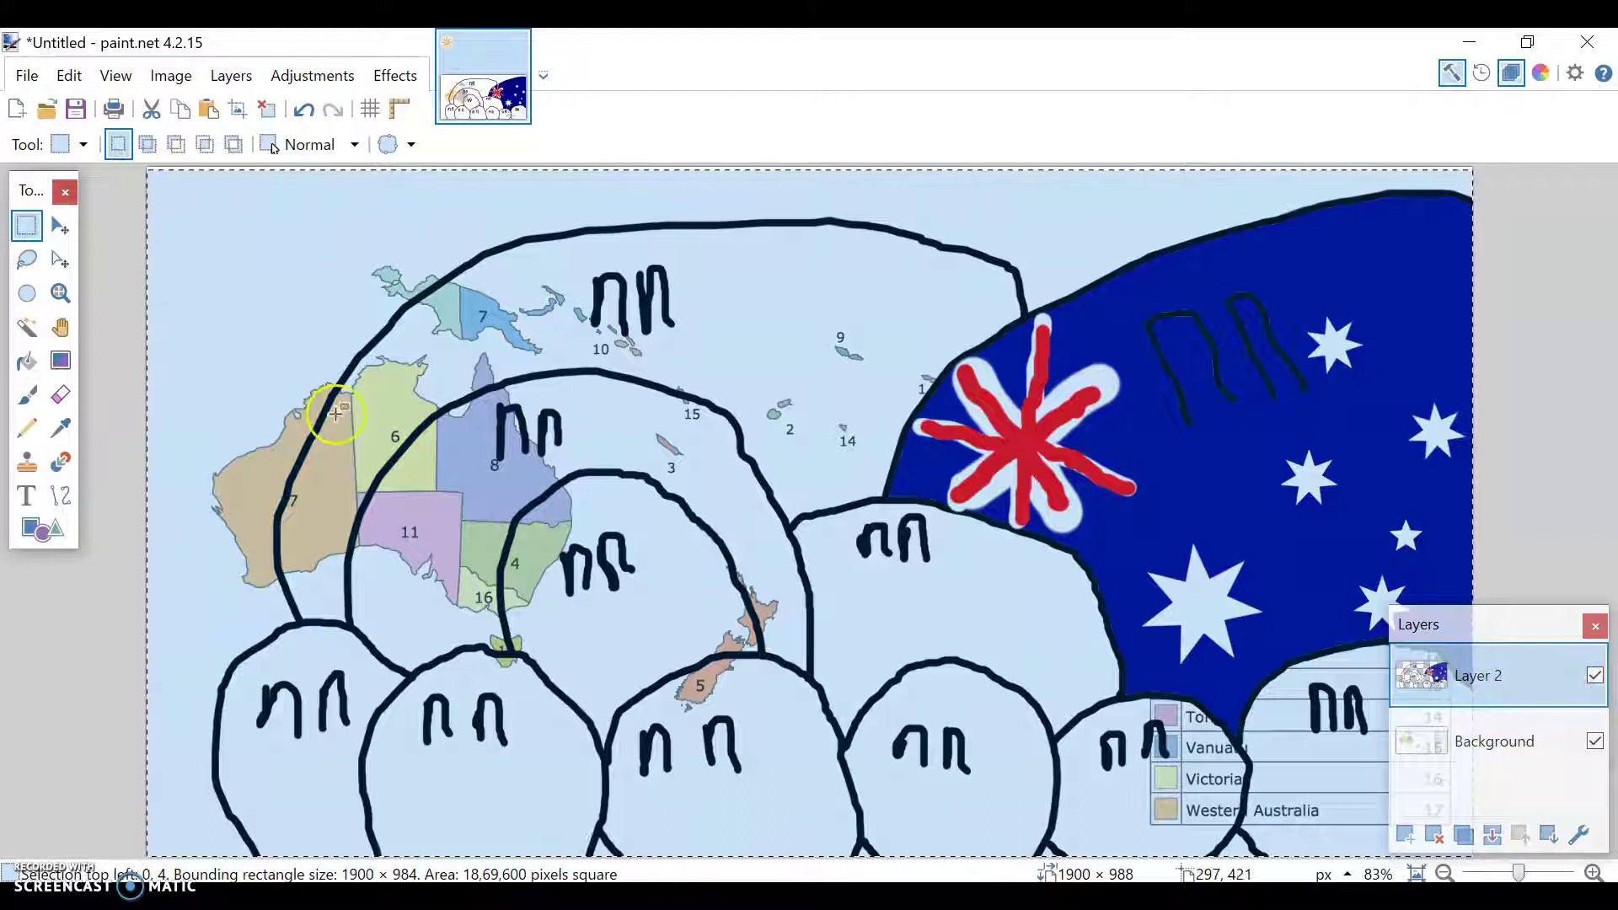
Start a new 187 × 184 pixel image.
click(27, 77)
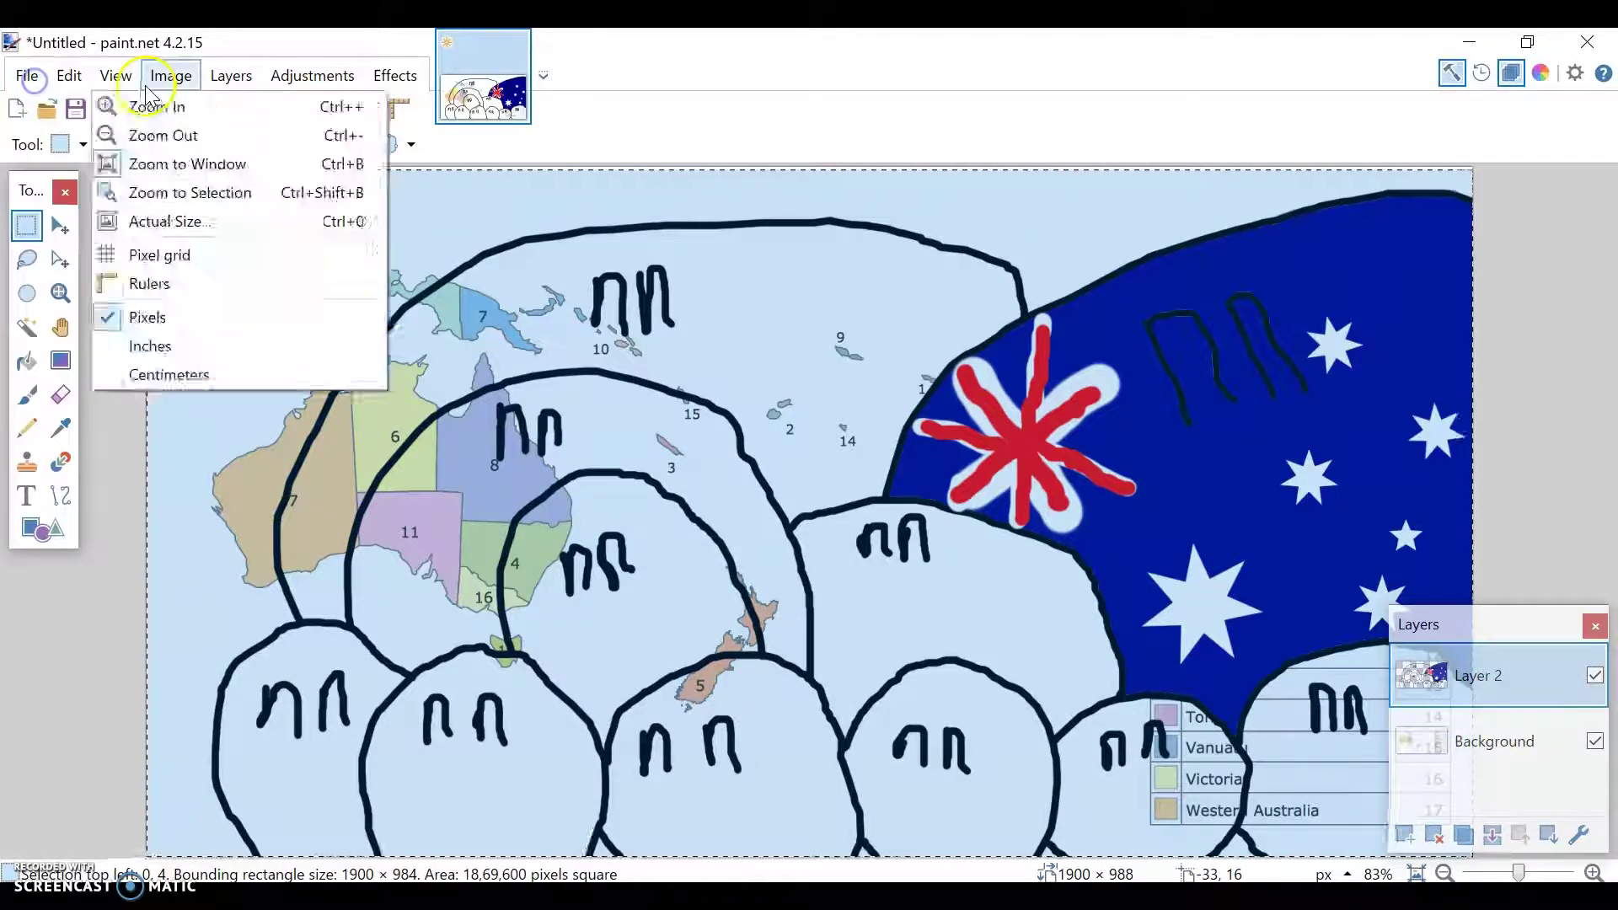
click(26, 76)
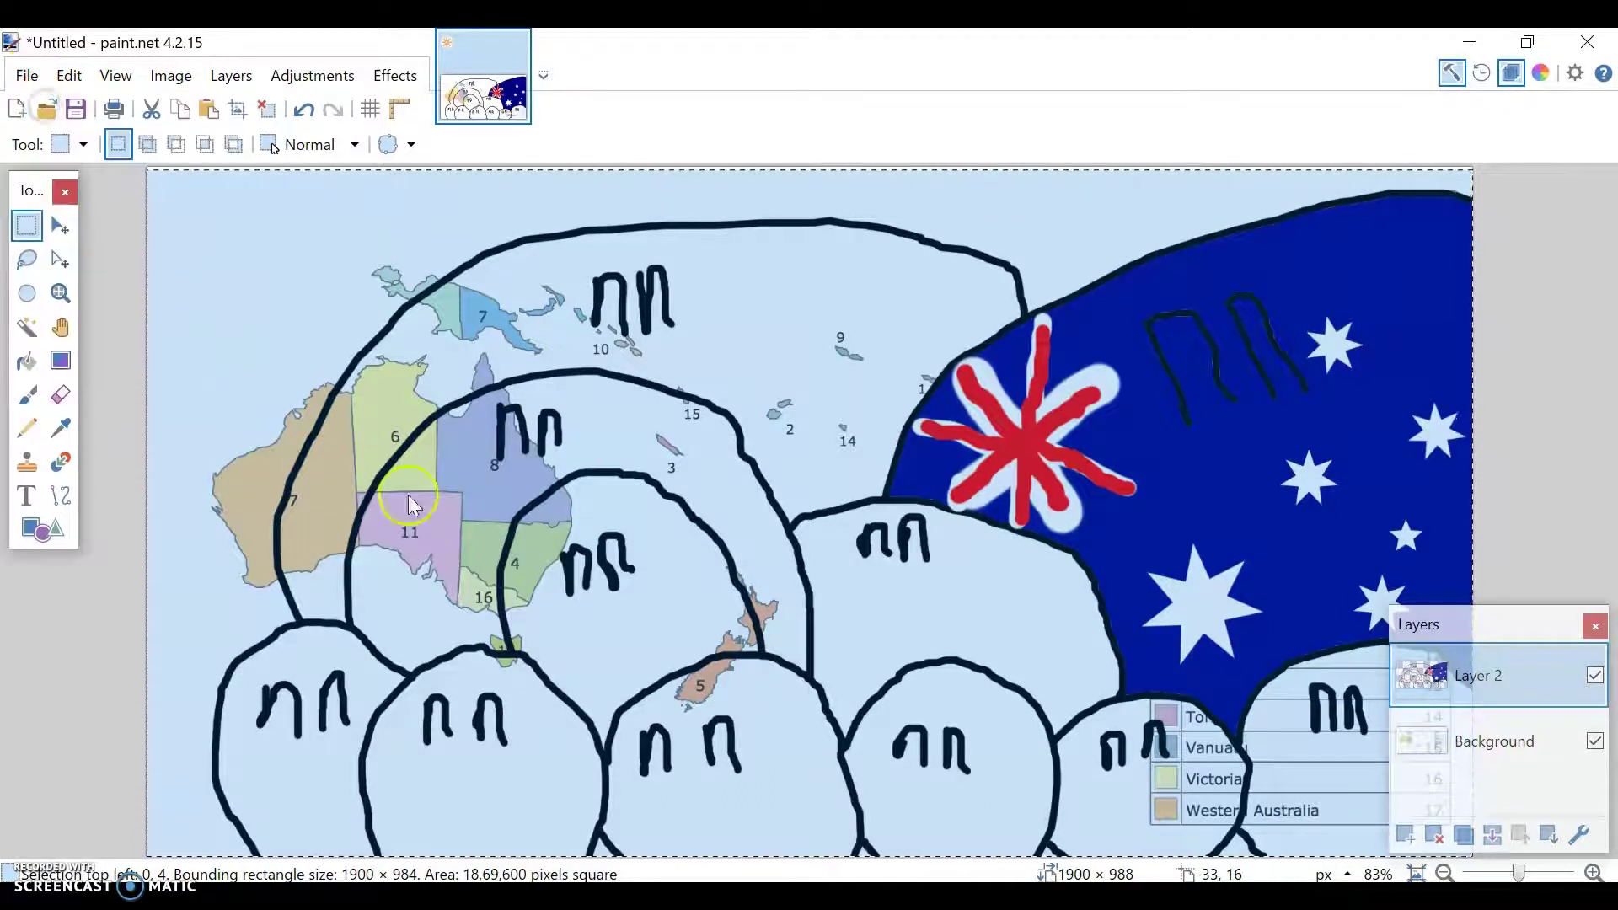
click(44, 112)
Create the blank new image and return to the countryball scene, adjusting the zoom.
click(794, 621)
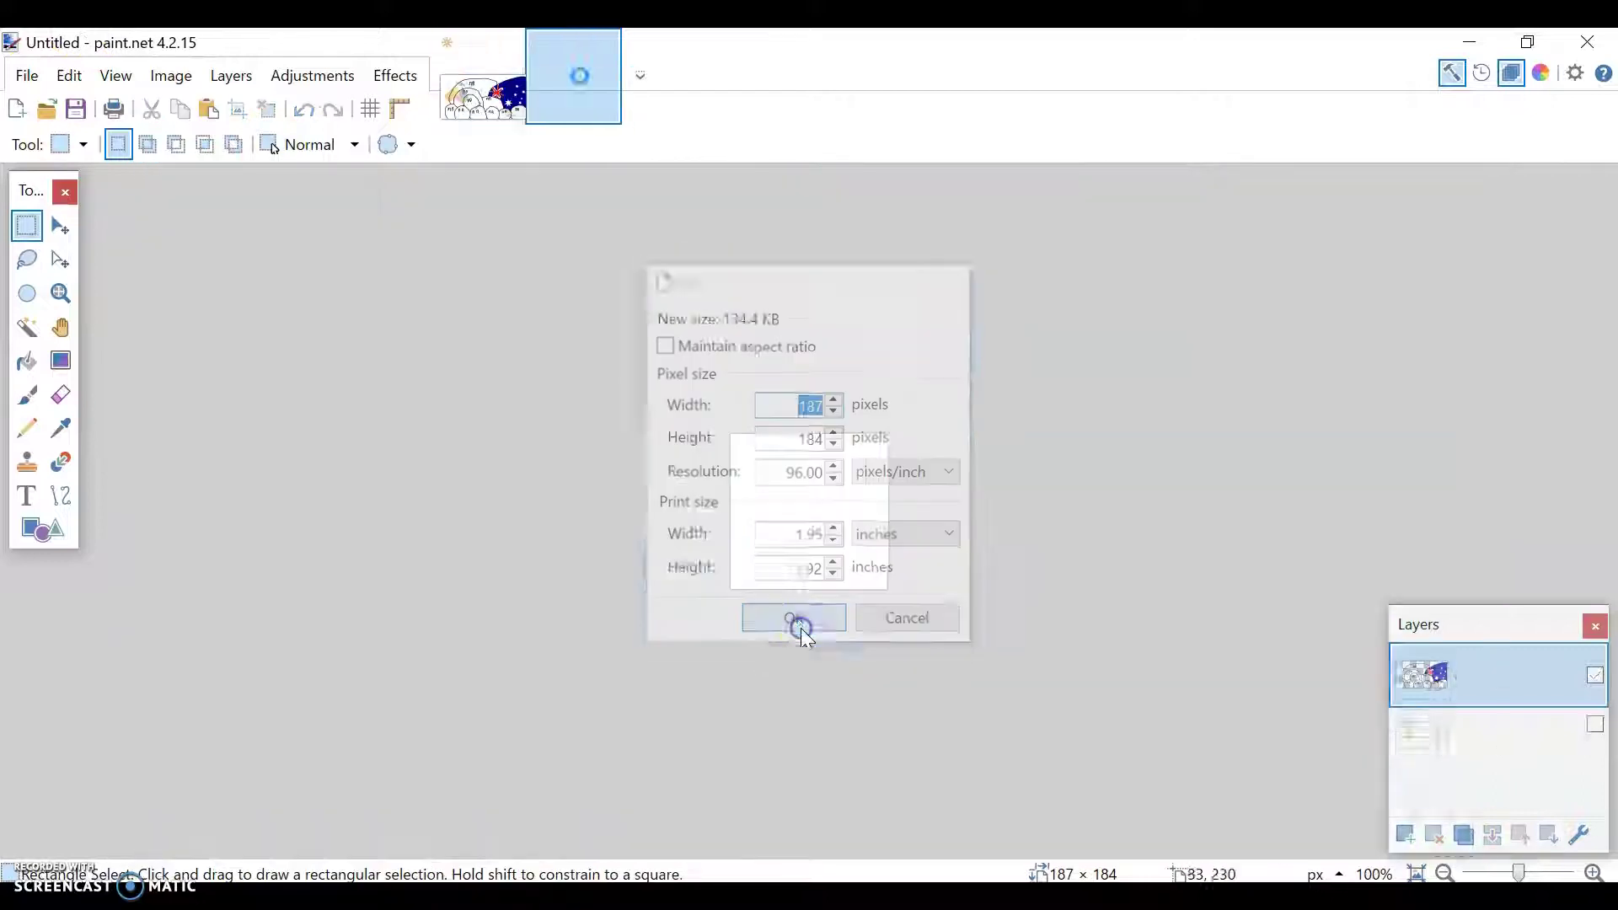
click(483, 95)
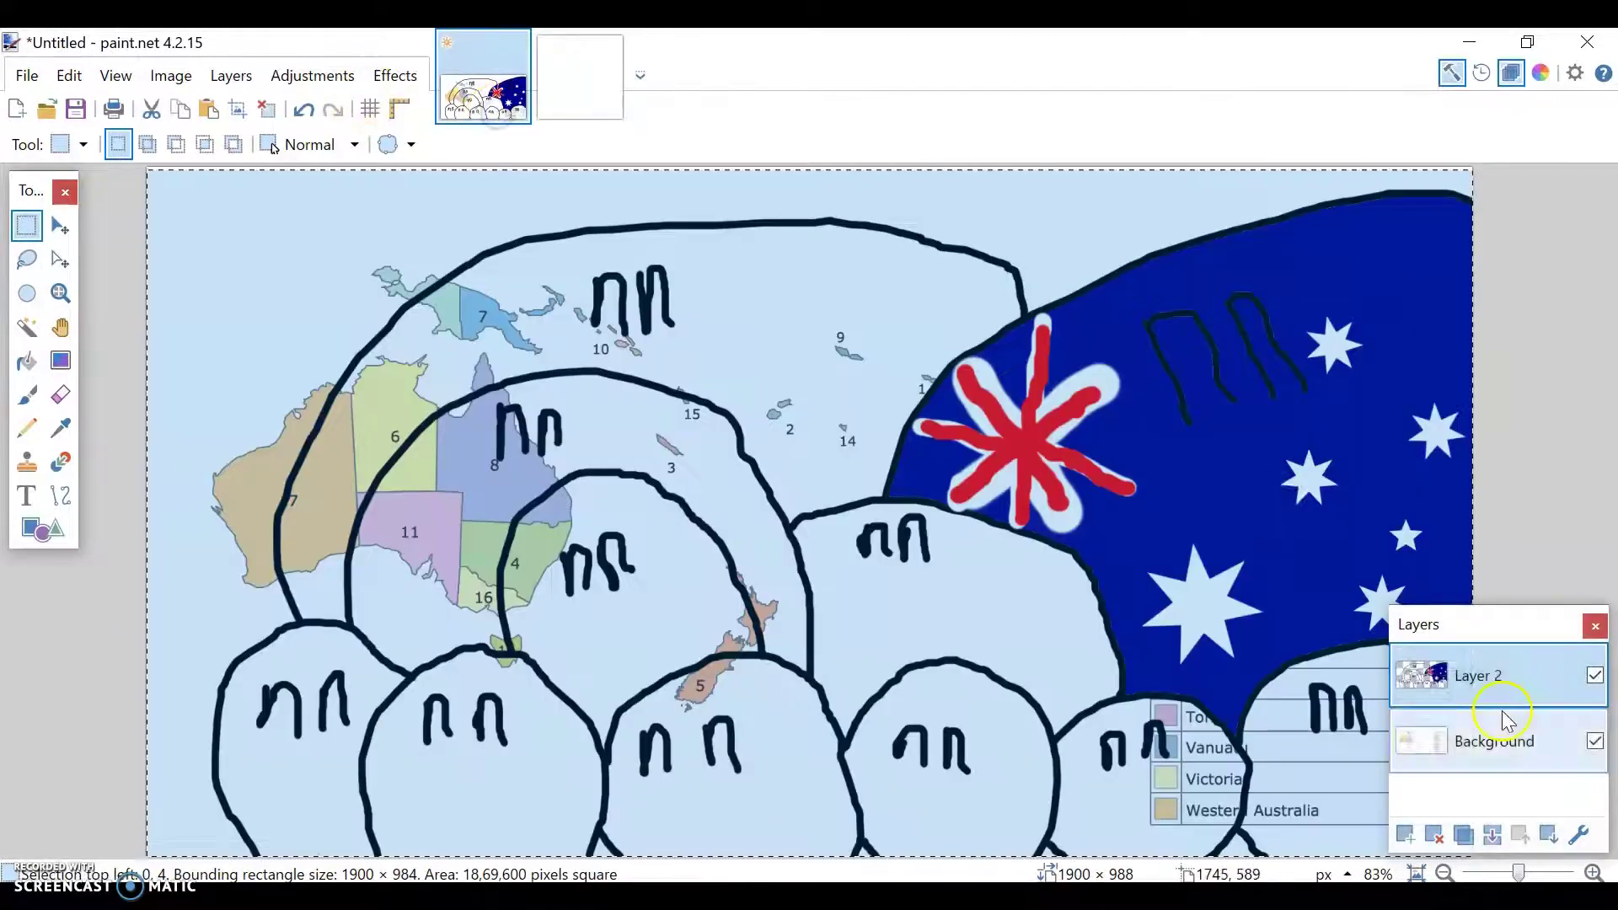
click(1511, 71)
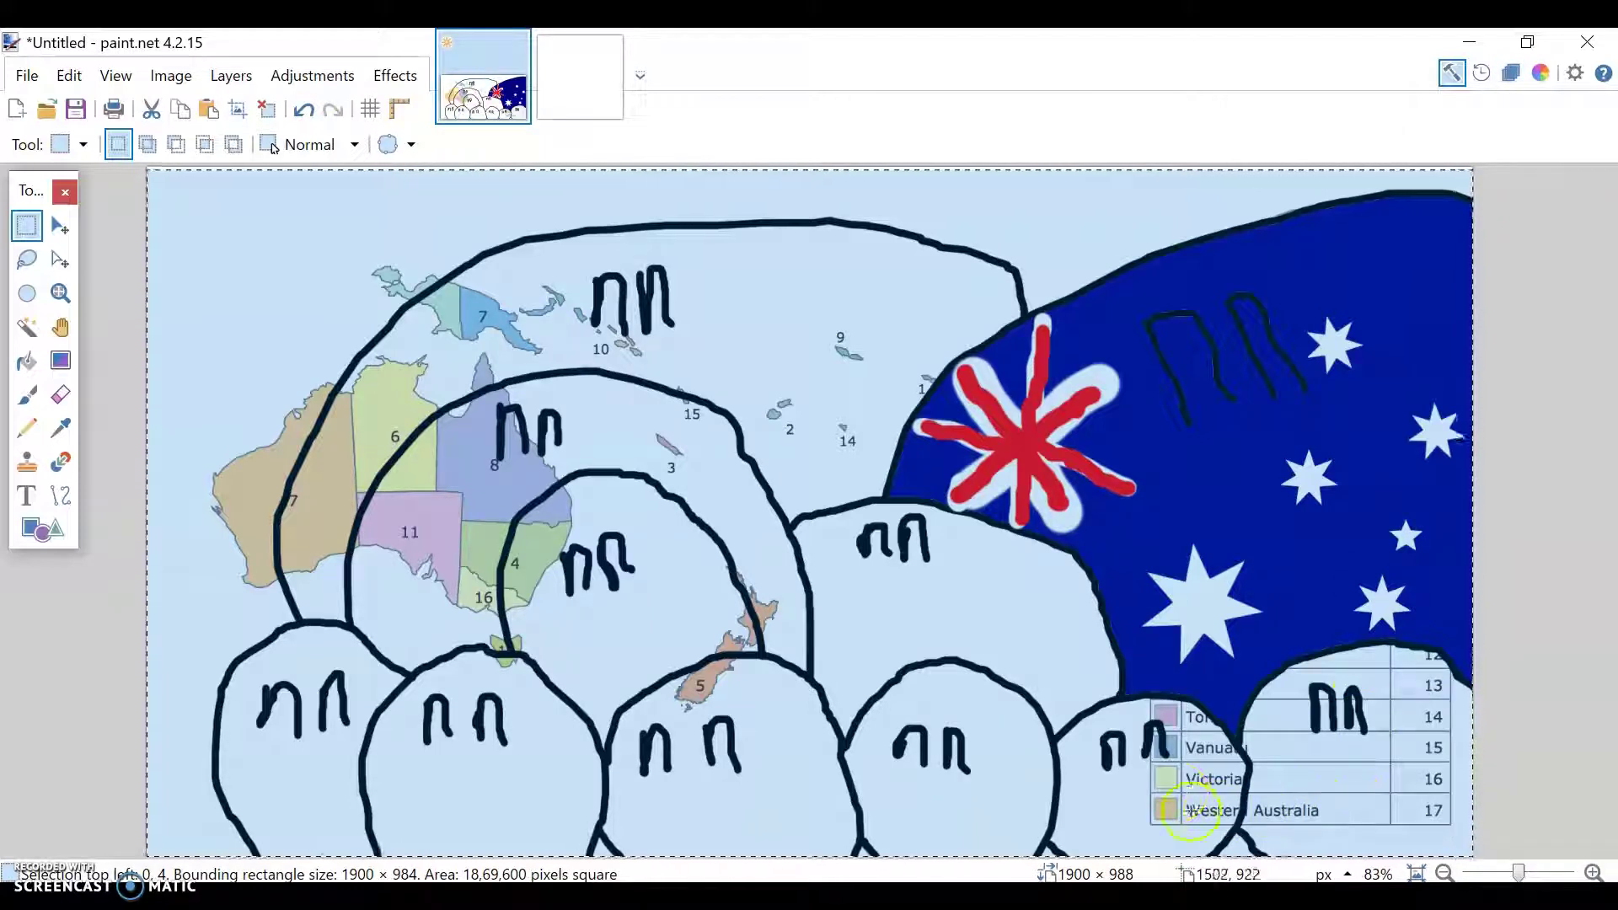
click(1594, 873)
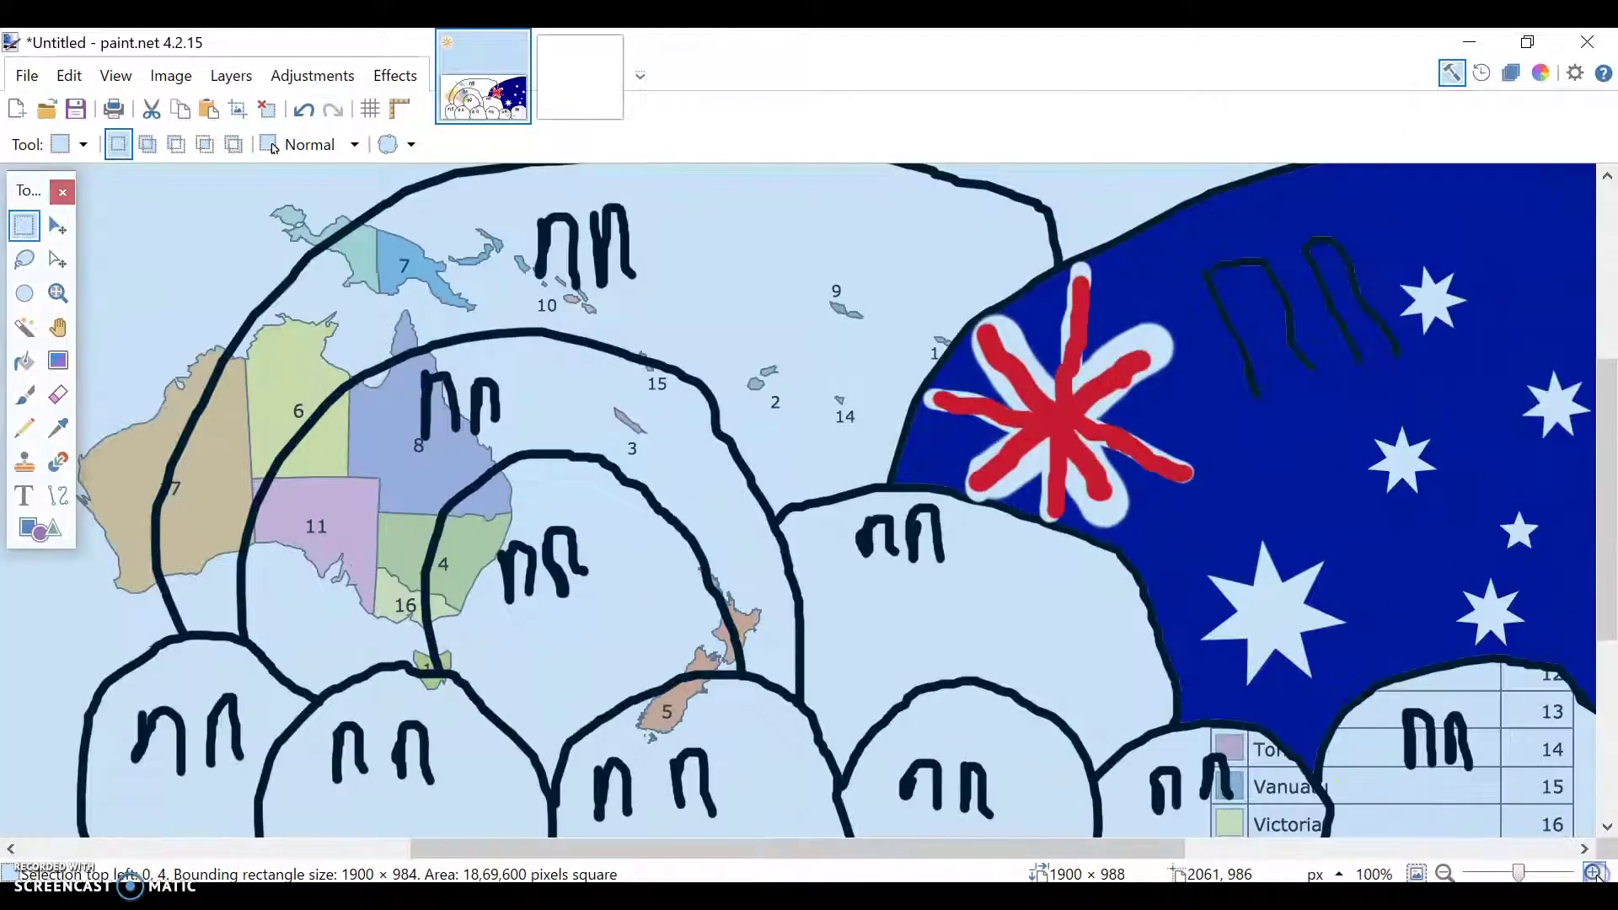
click(1445, 874)
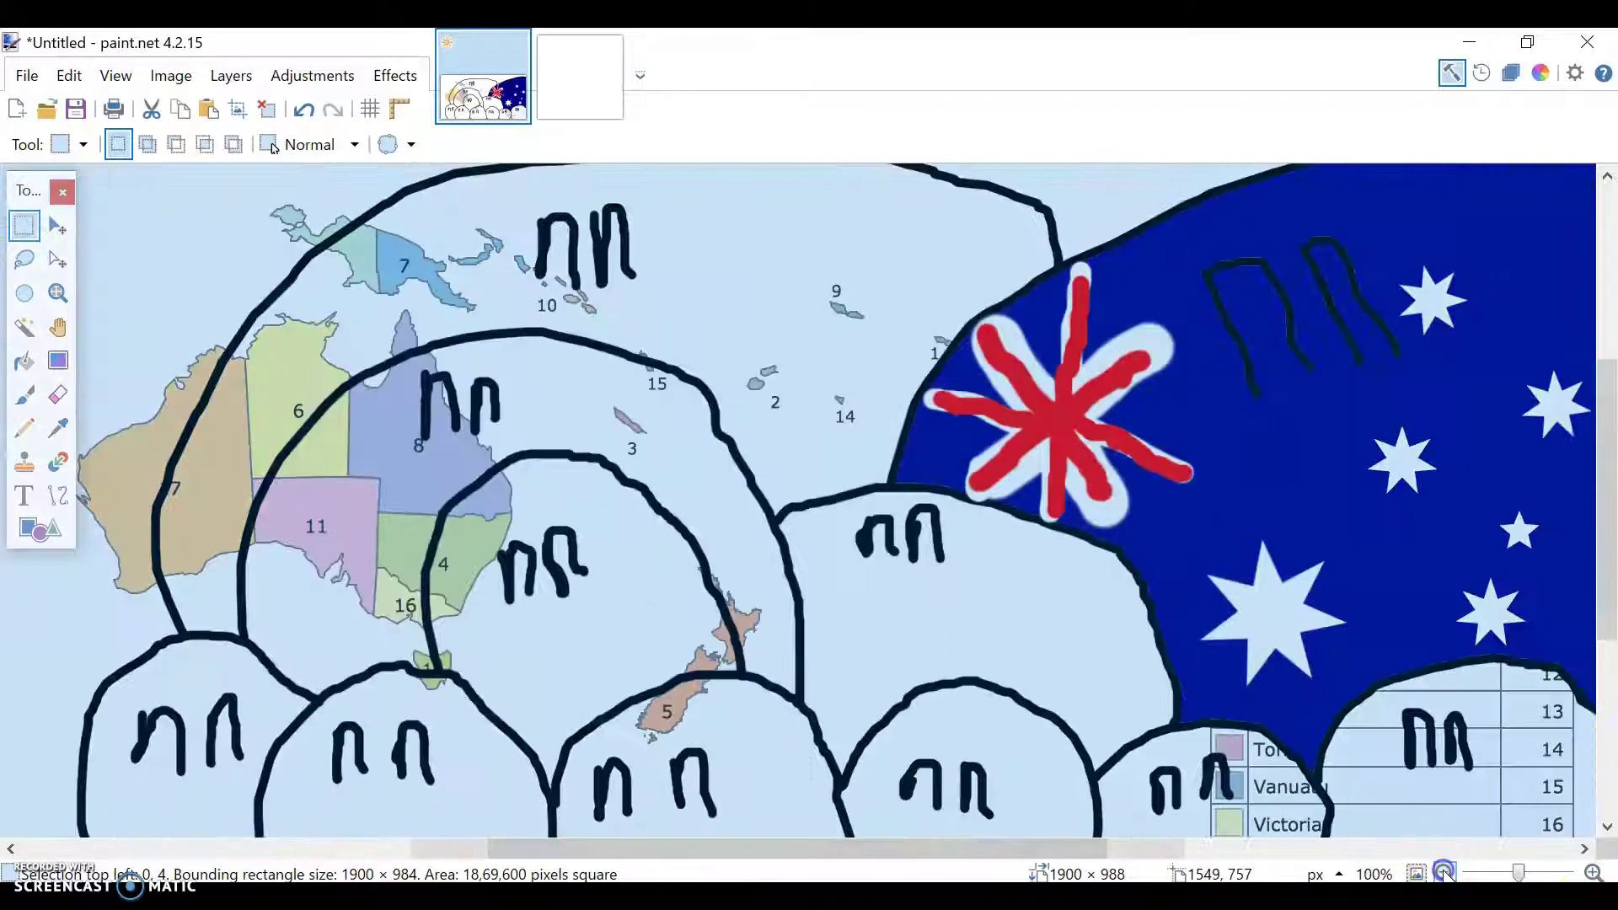
Show the colour wheel and layer list, and make Background the active layer.
click(1539, 74)
click(1481, 723)
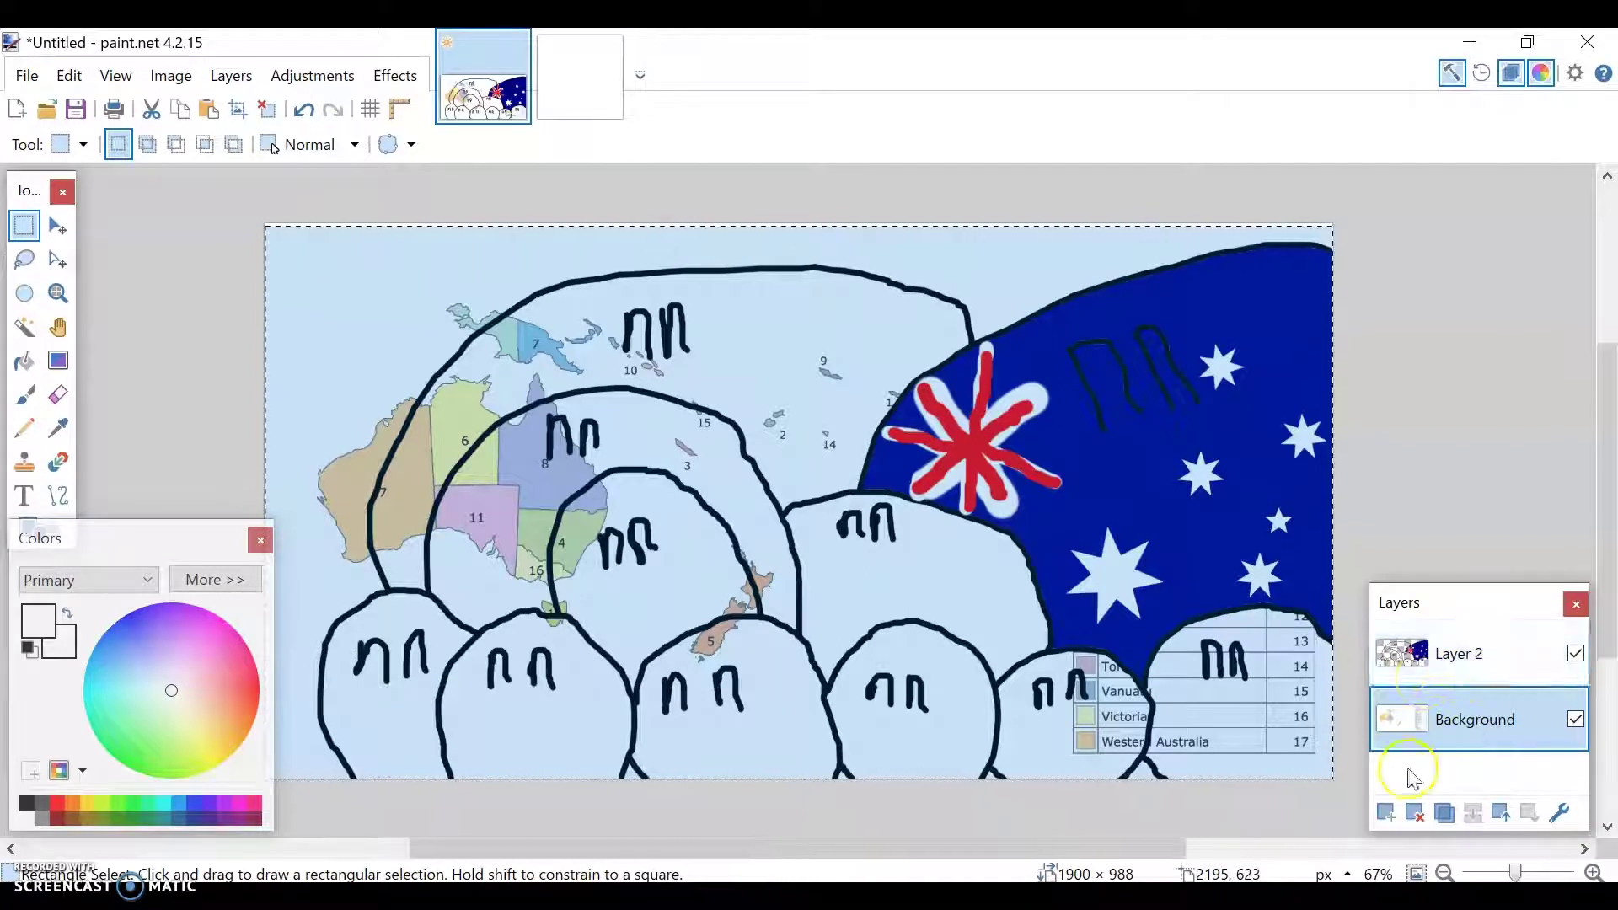
click(1432, 662)
click(1422, 697)
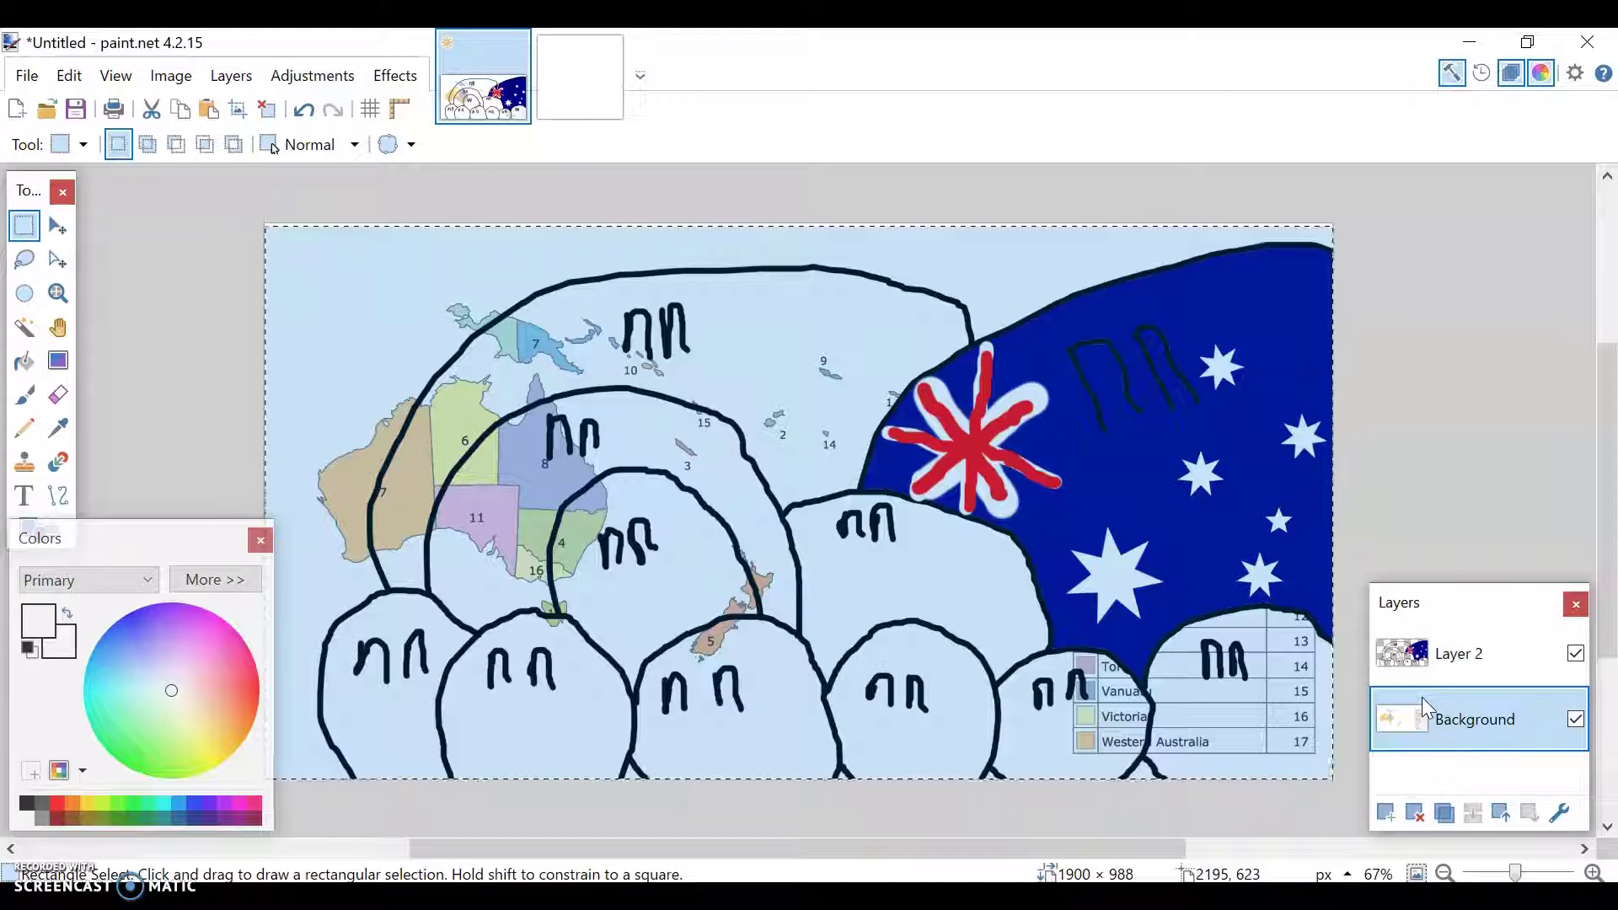
Close the layer list, pick the Color Picker, and switch to Chrome's Australia flag.
click(1576, 606)
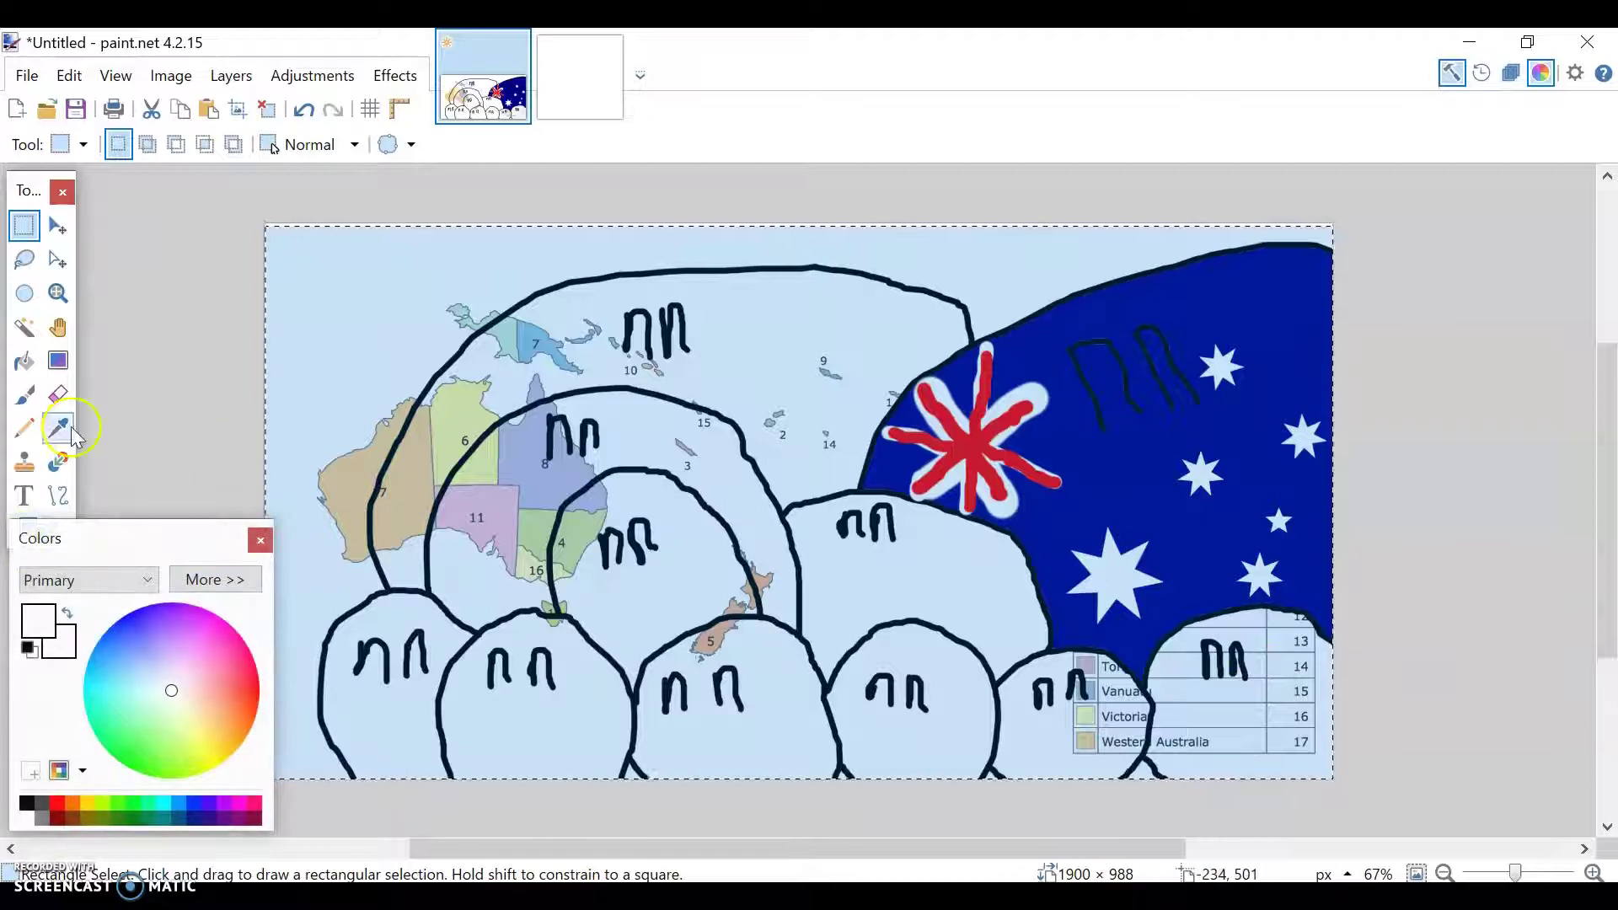
click(58, 427)
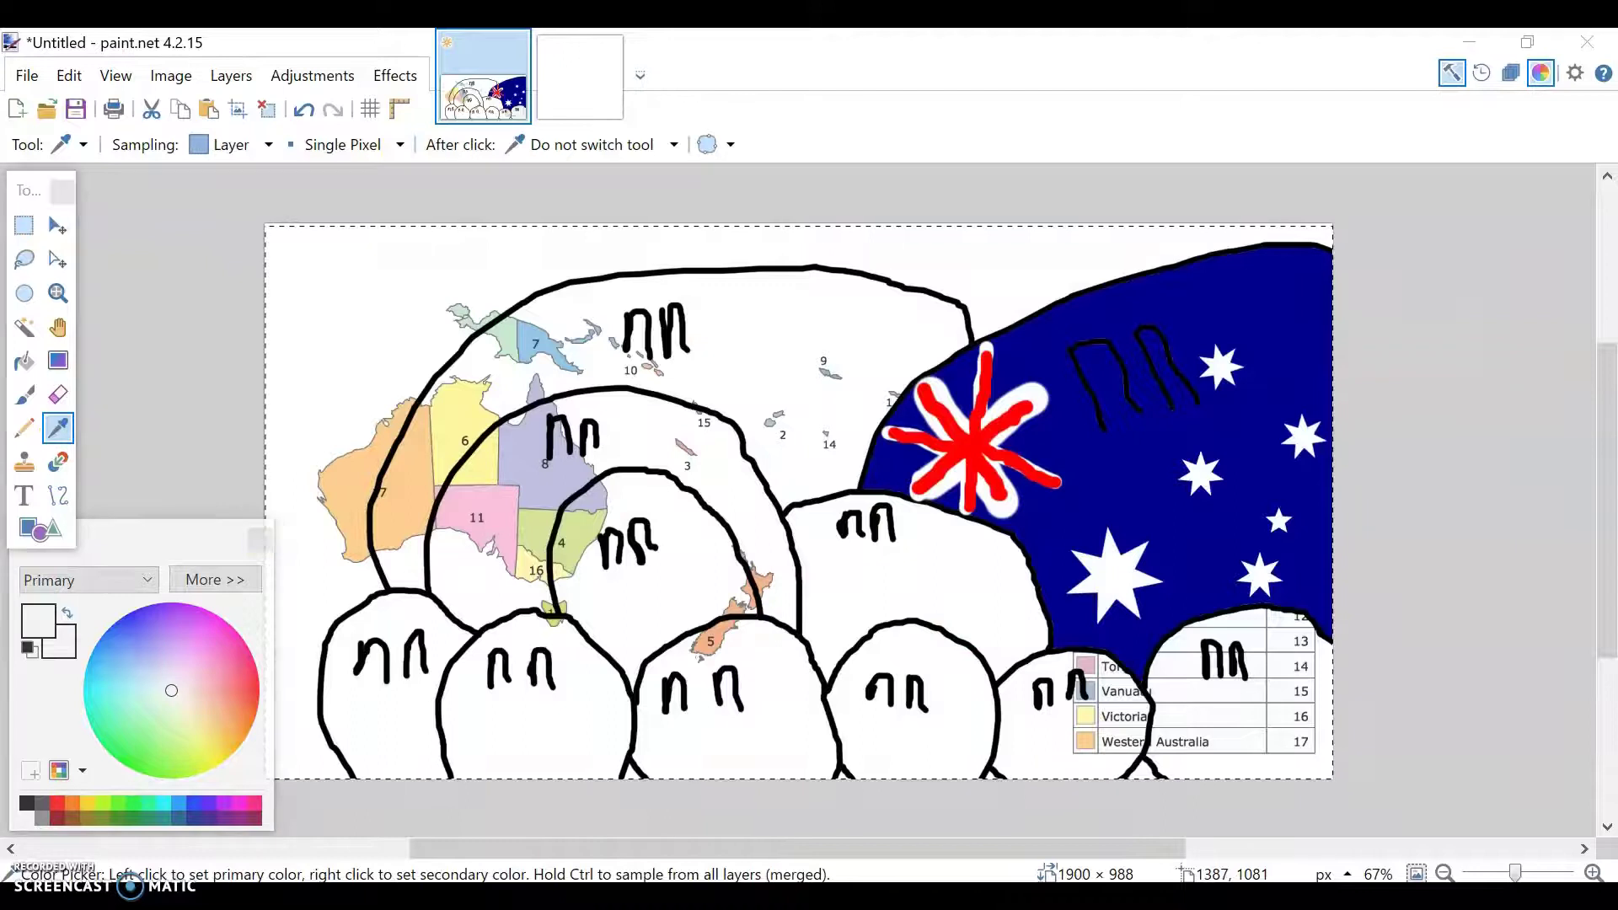
key(alt+Tab)
Search Yahoo for 'flag of indonesia', correcting typos in the query.
click(510, 94)
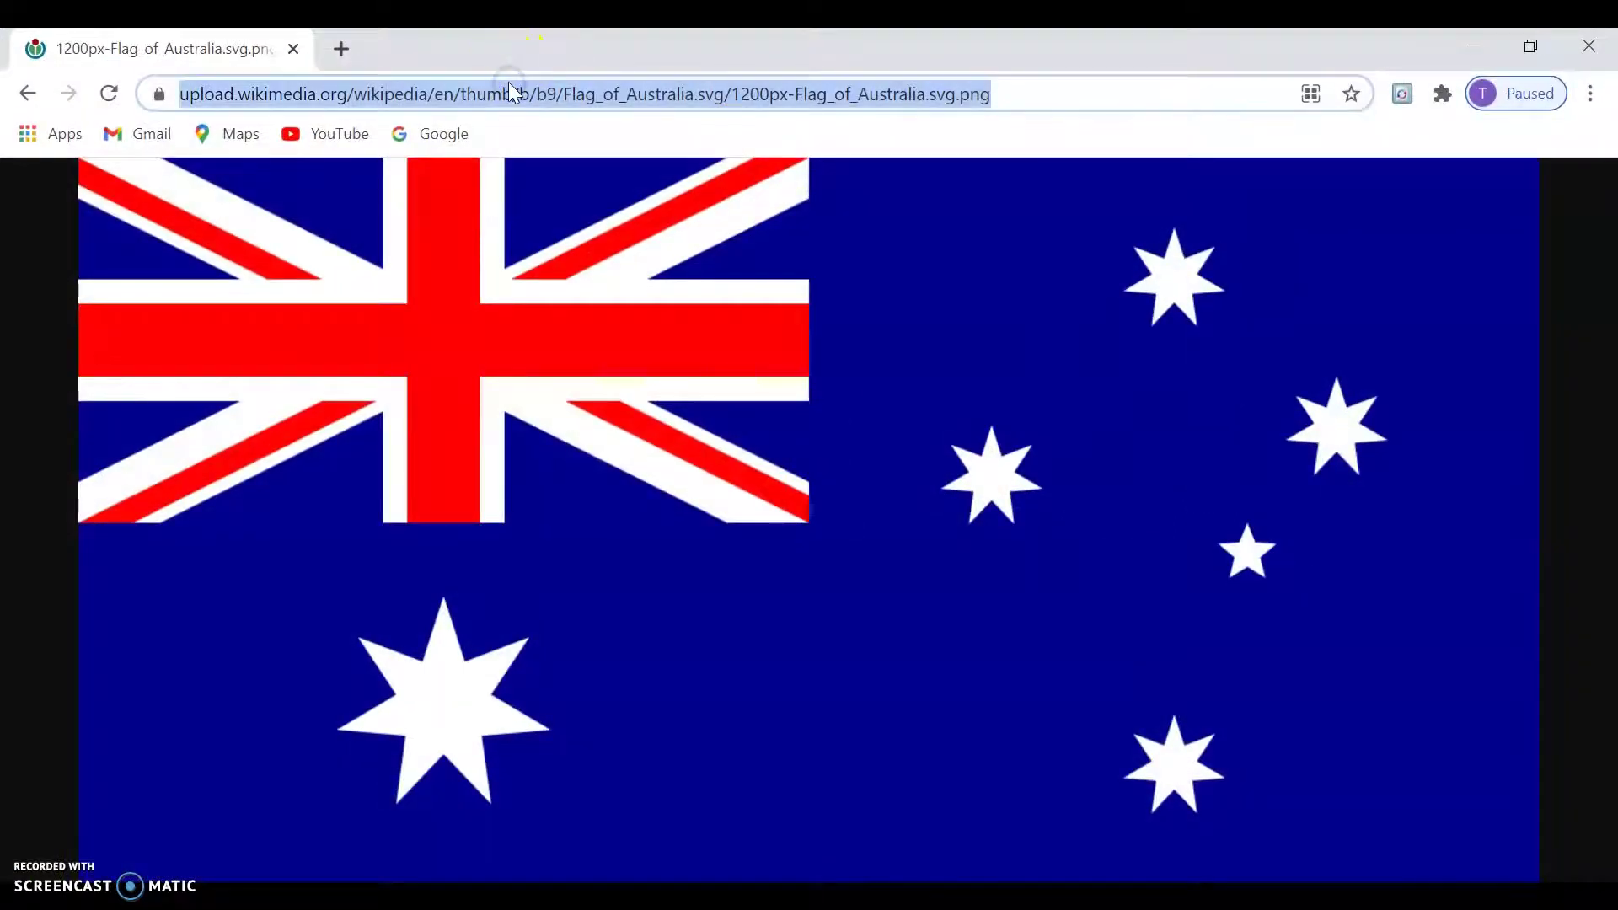
text(f;ag)
key(BackSpace)
key(BackSpace)
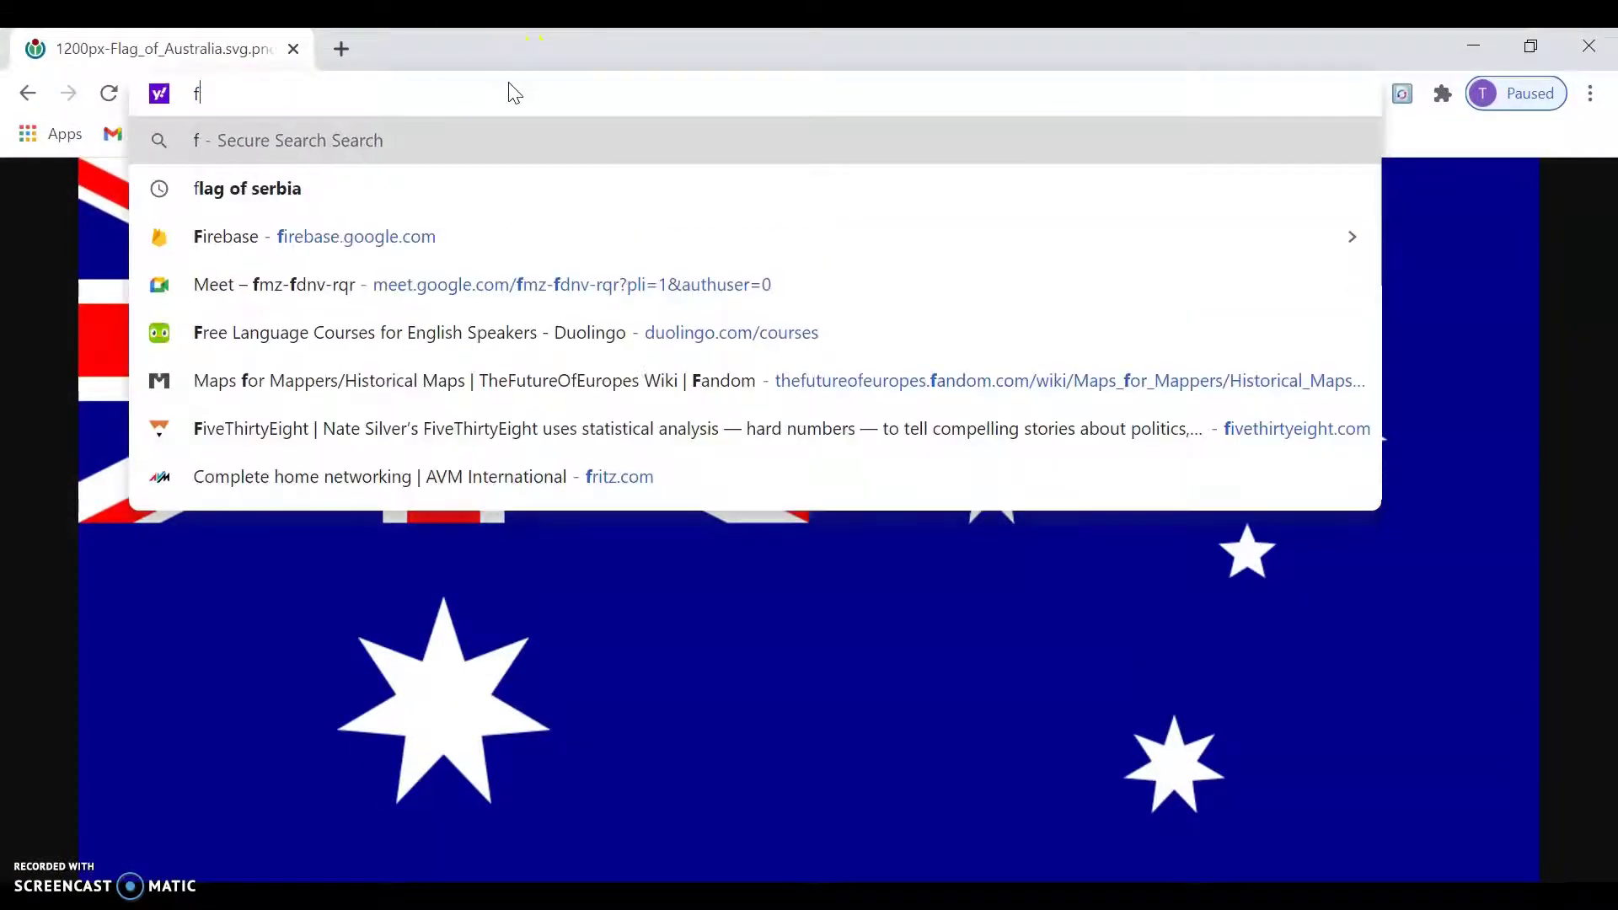
text(lag od)
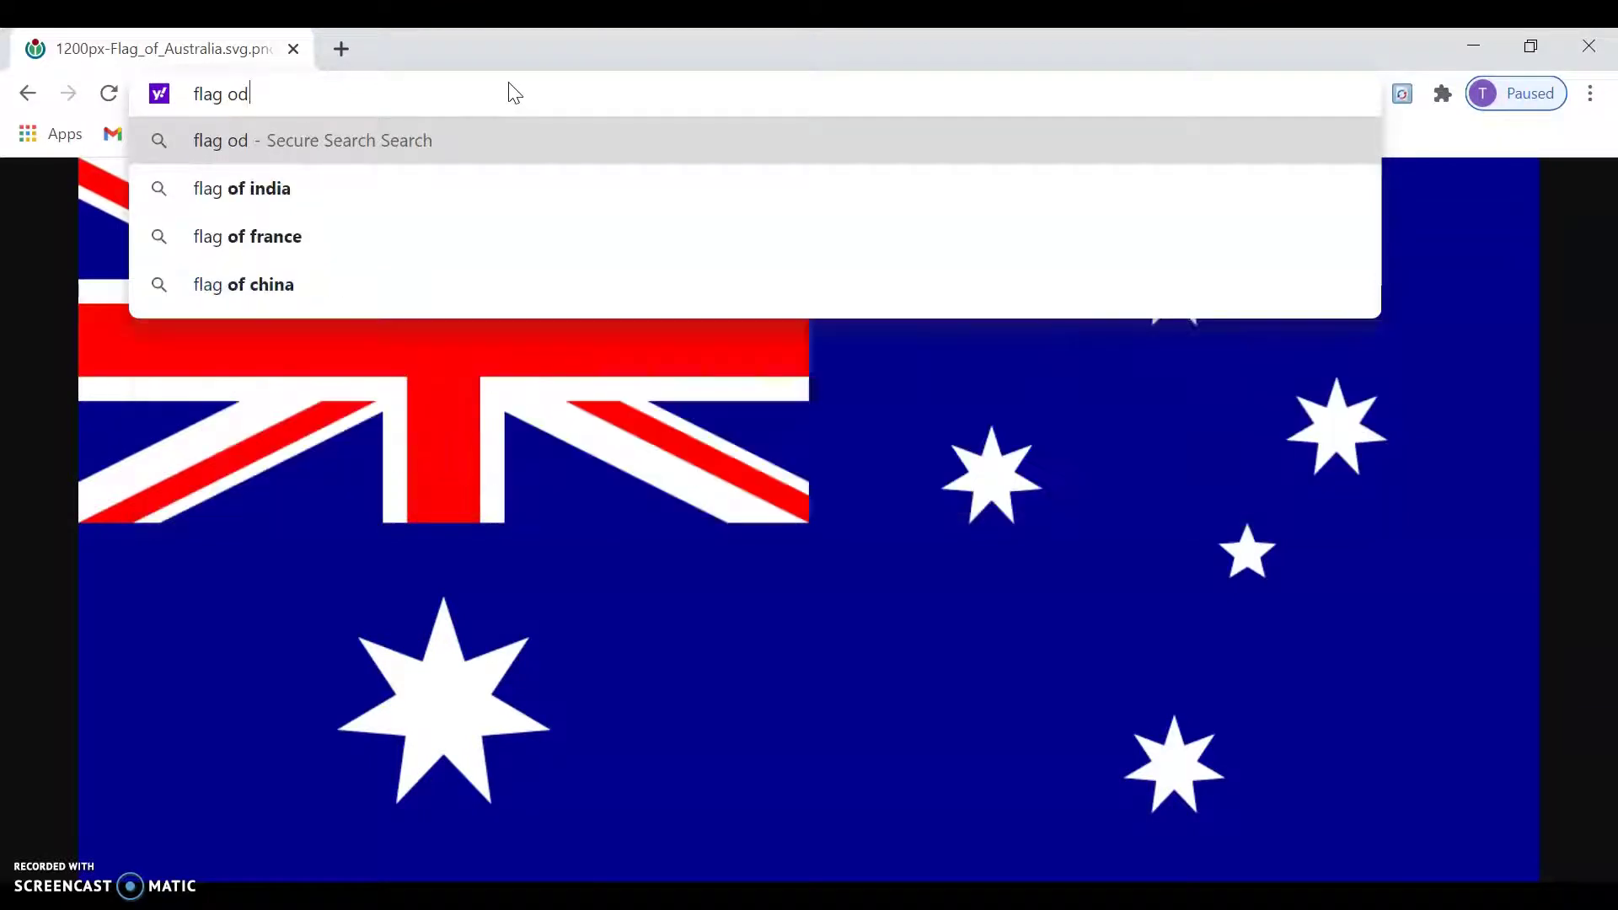
key(BackSpace)
text(f un)
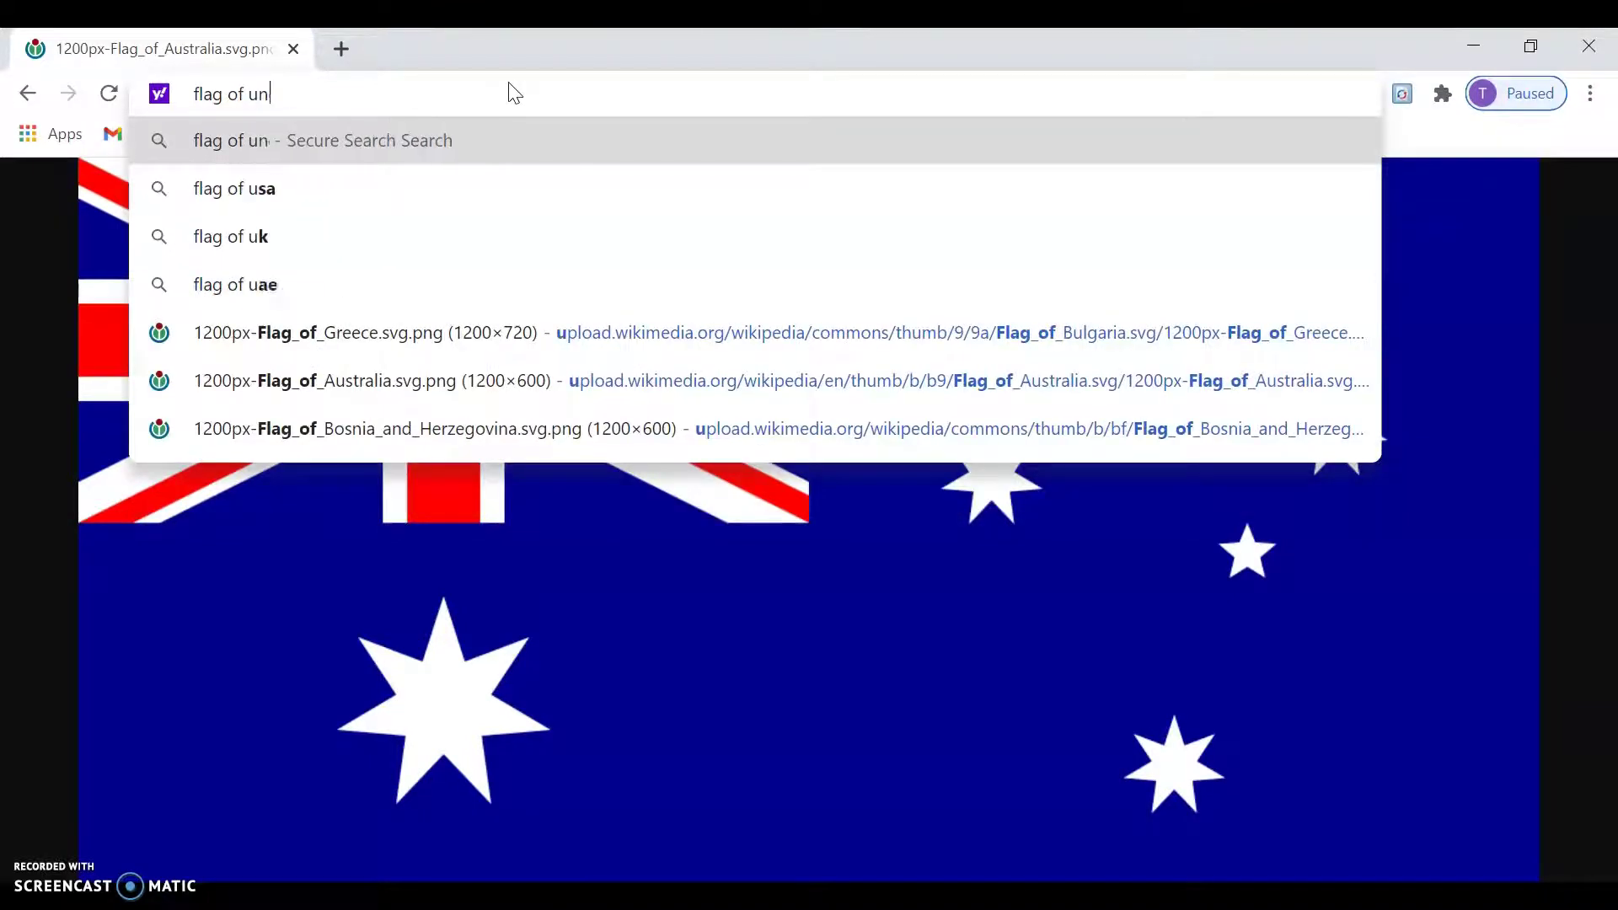
text(don)
key(BackSpace)
key(BackSpace)
key(BackSpace)
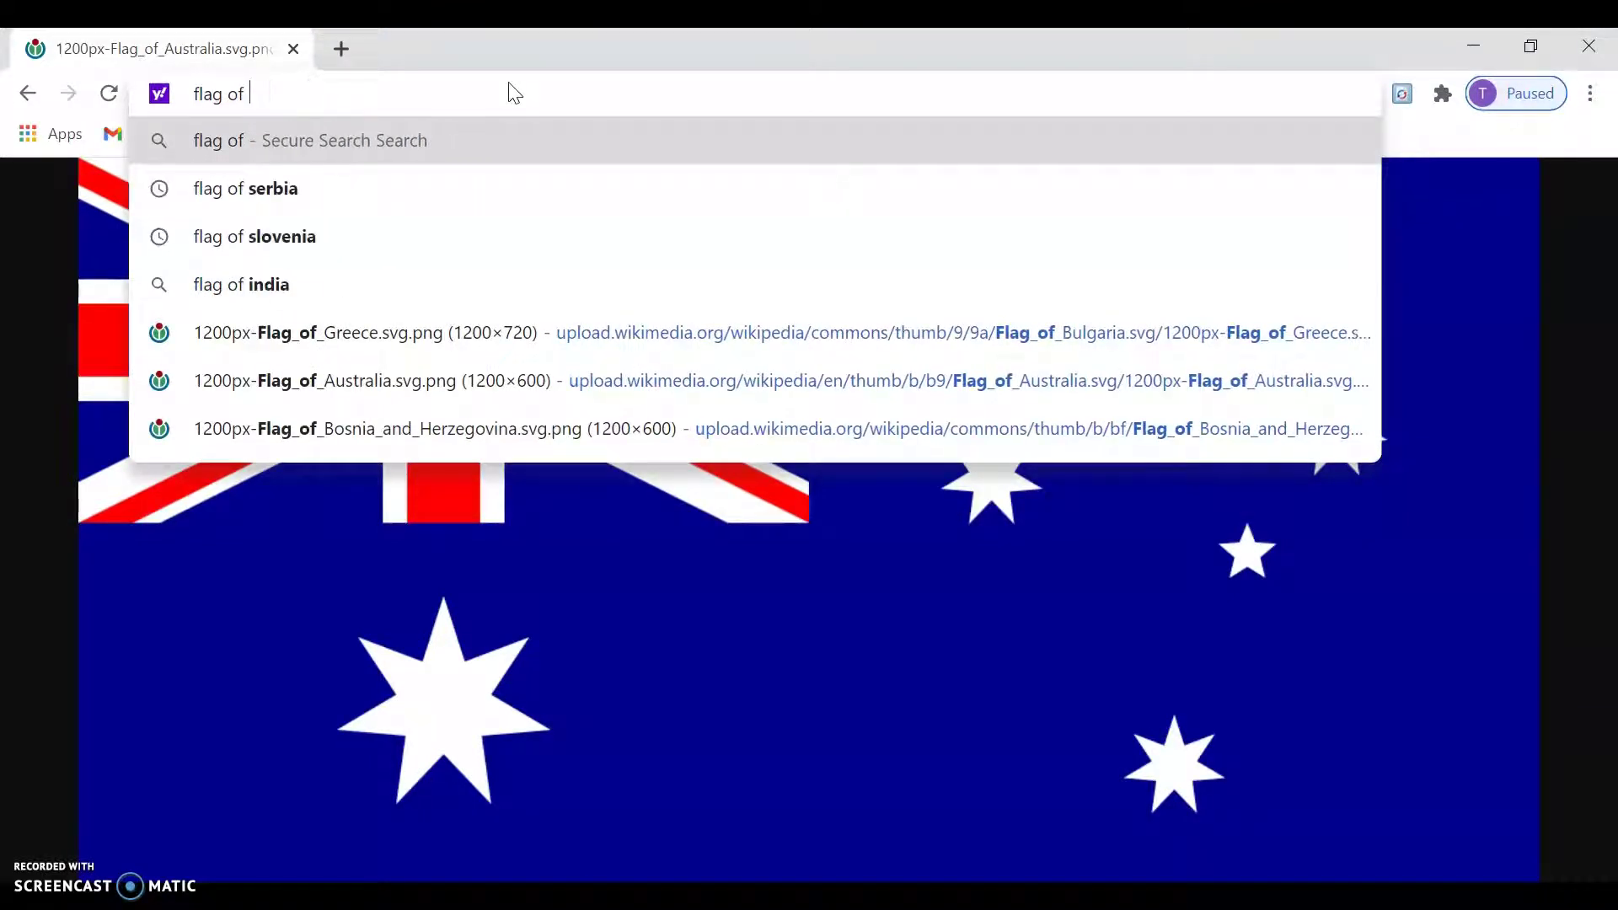
text(indone)
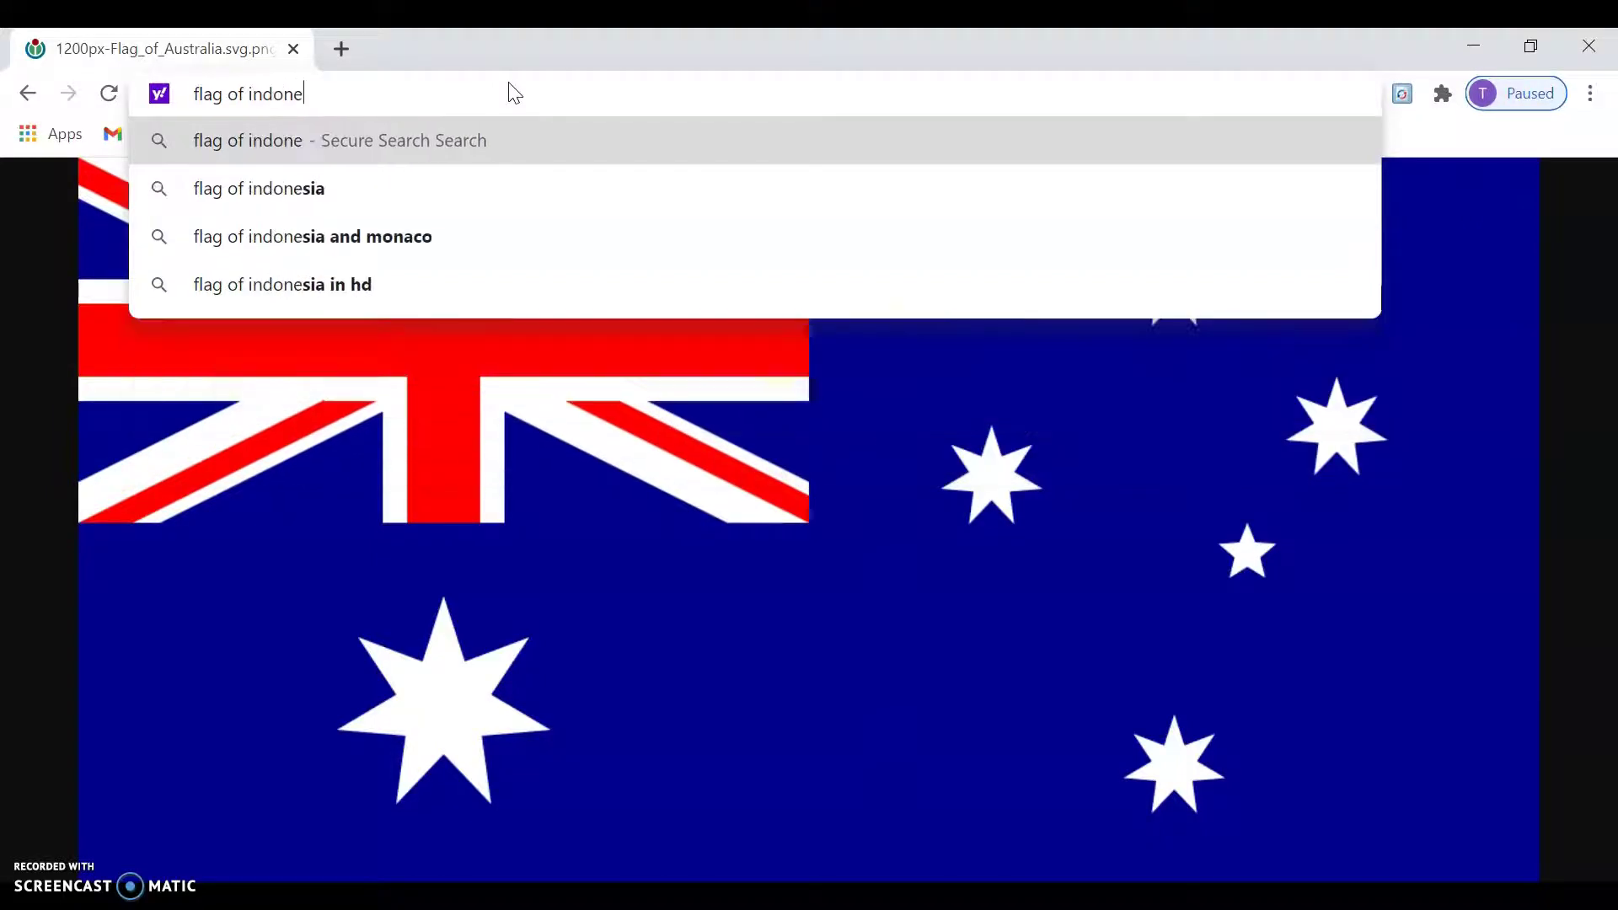
text(sia)
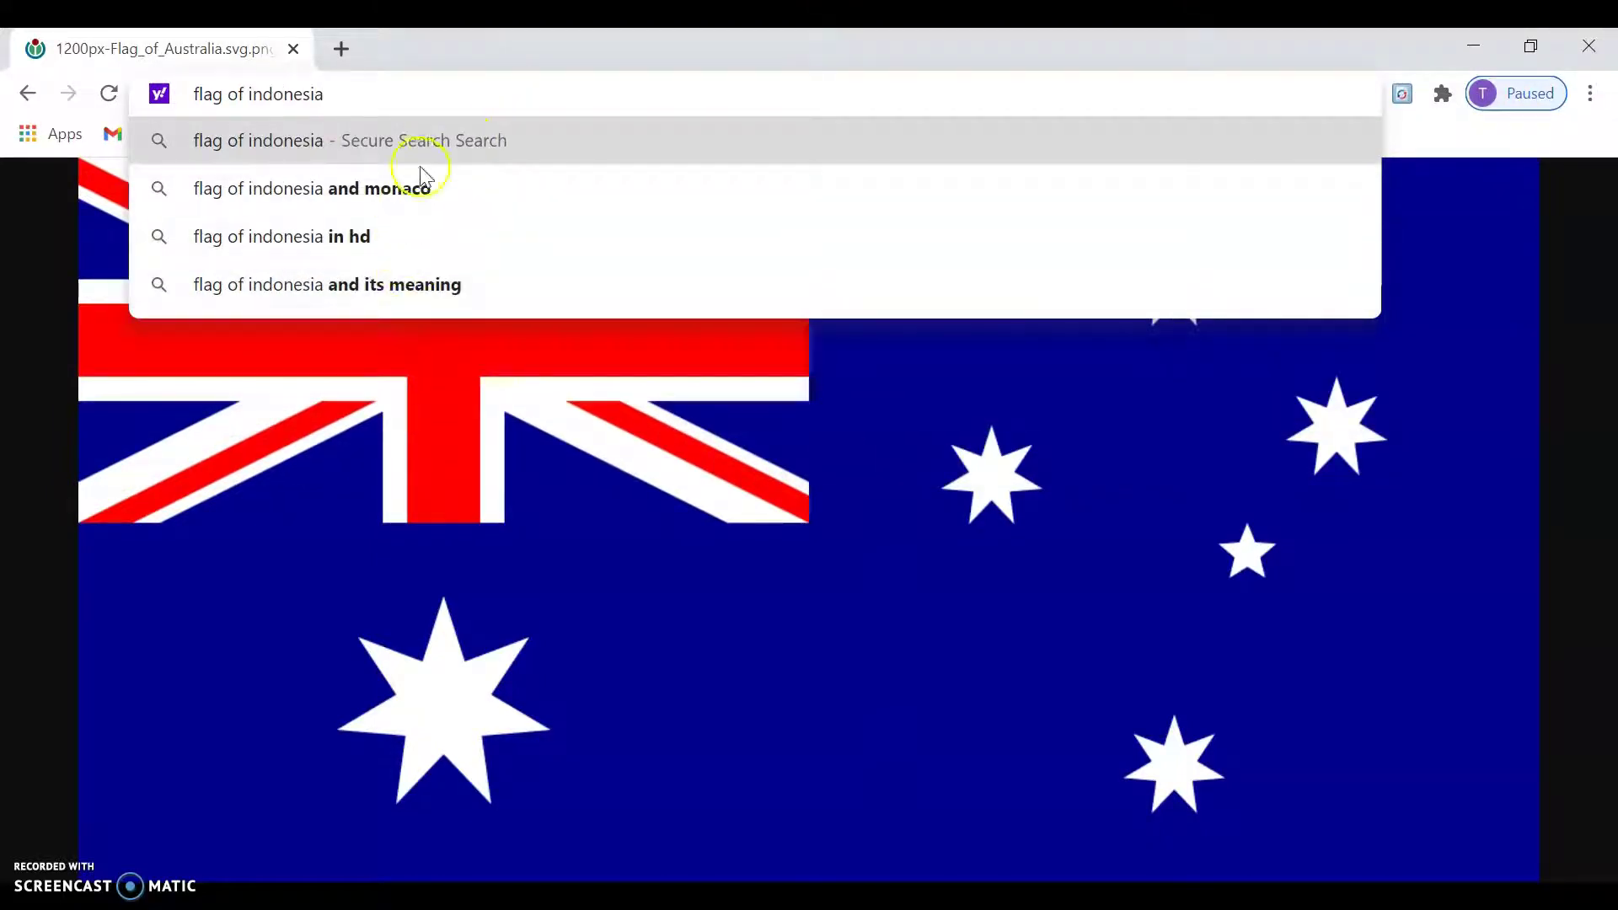
key(Return)
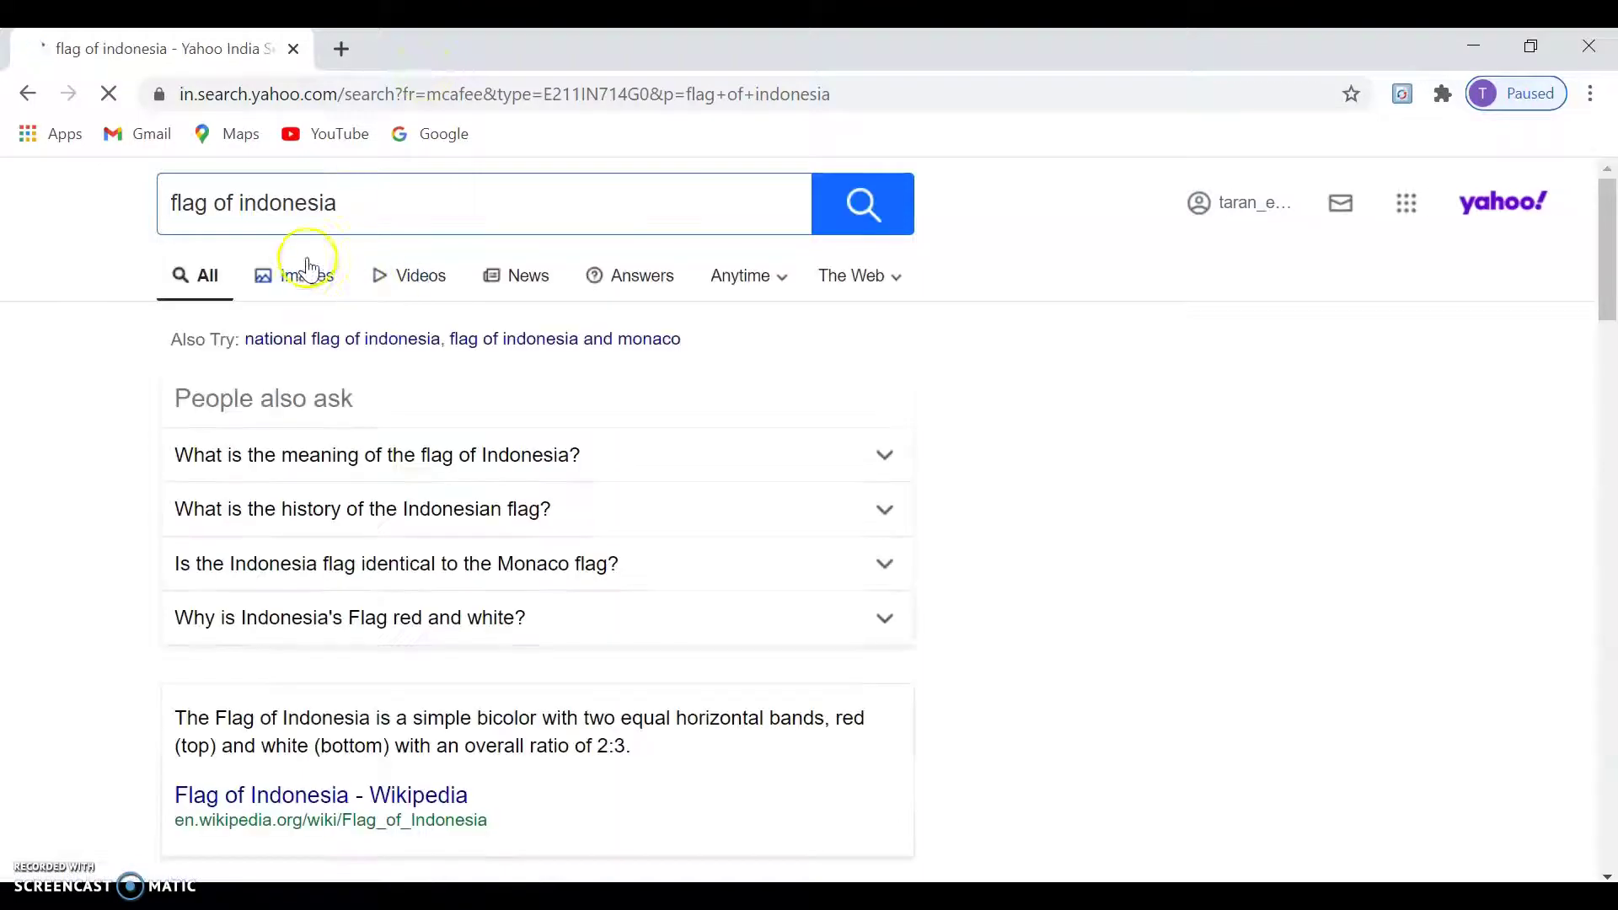
Open a plain Indonesia flag image at full size, then return to paint.net.
click(304, 275)
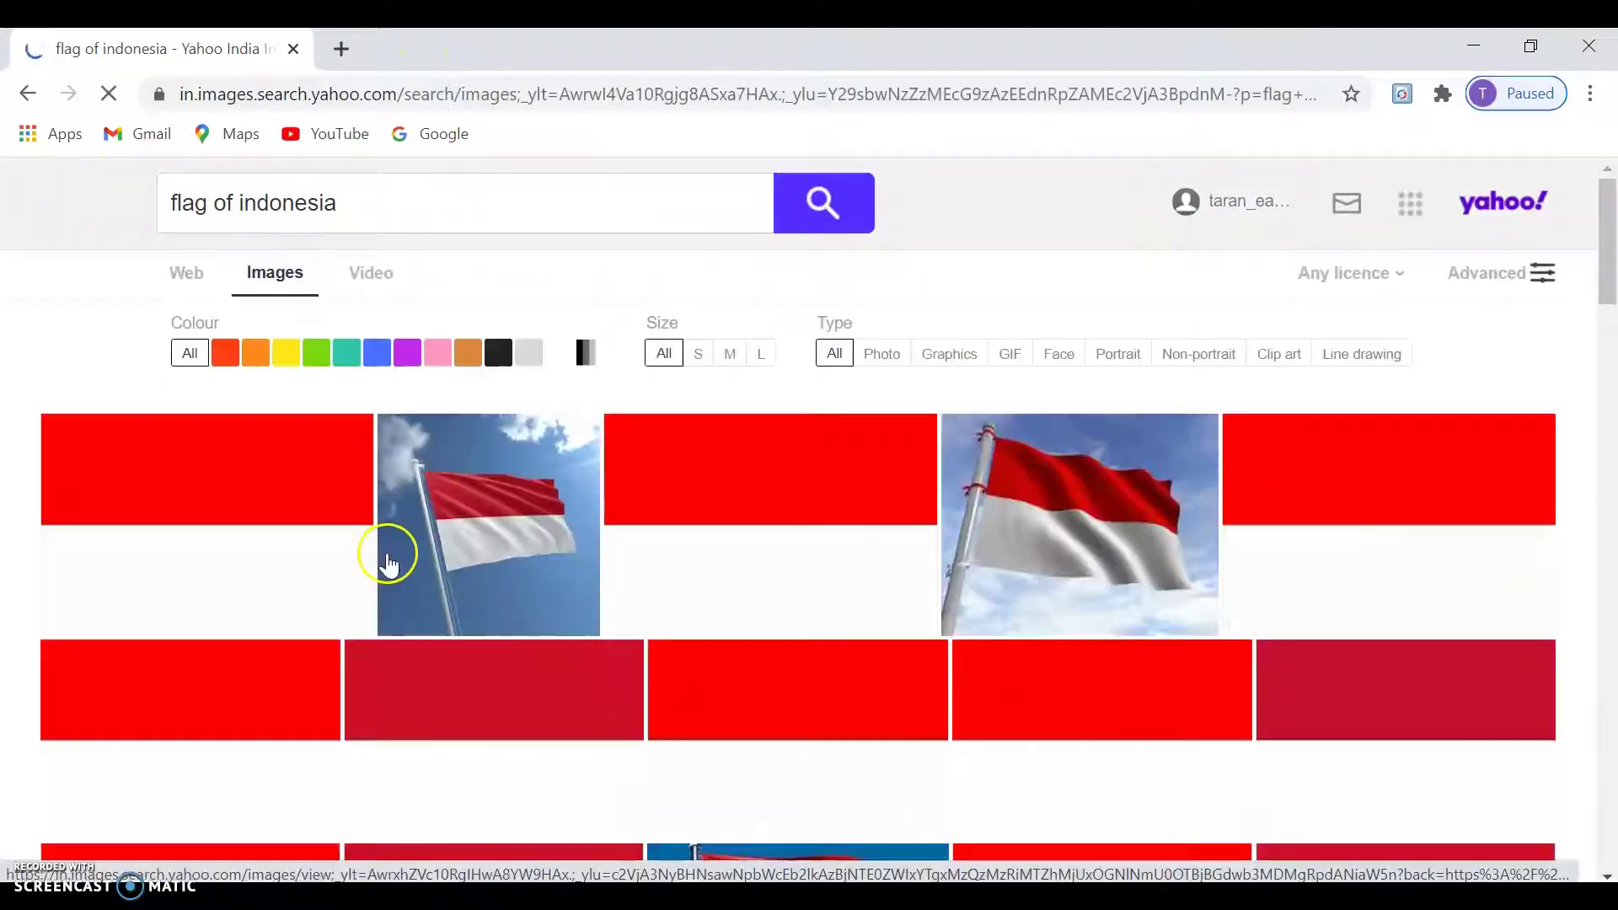
click(311, 521)
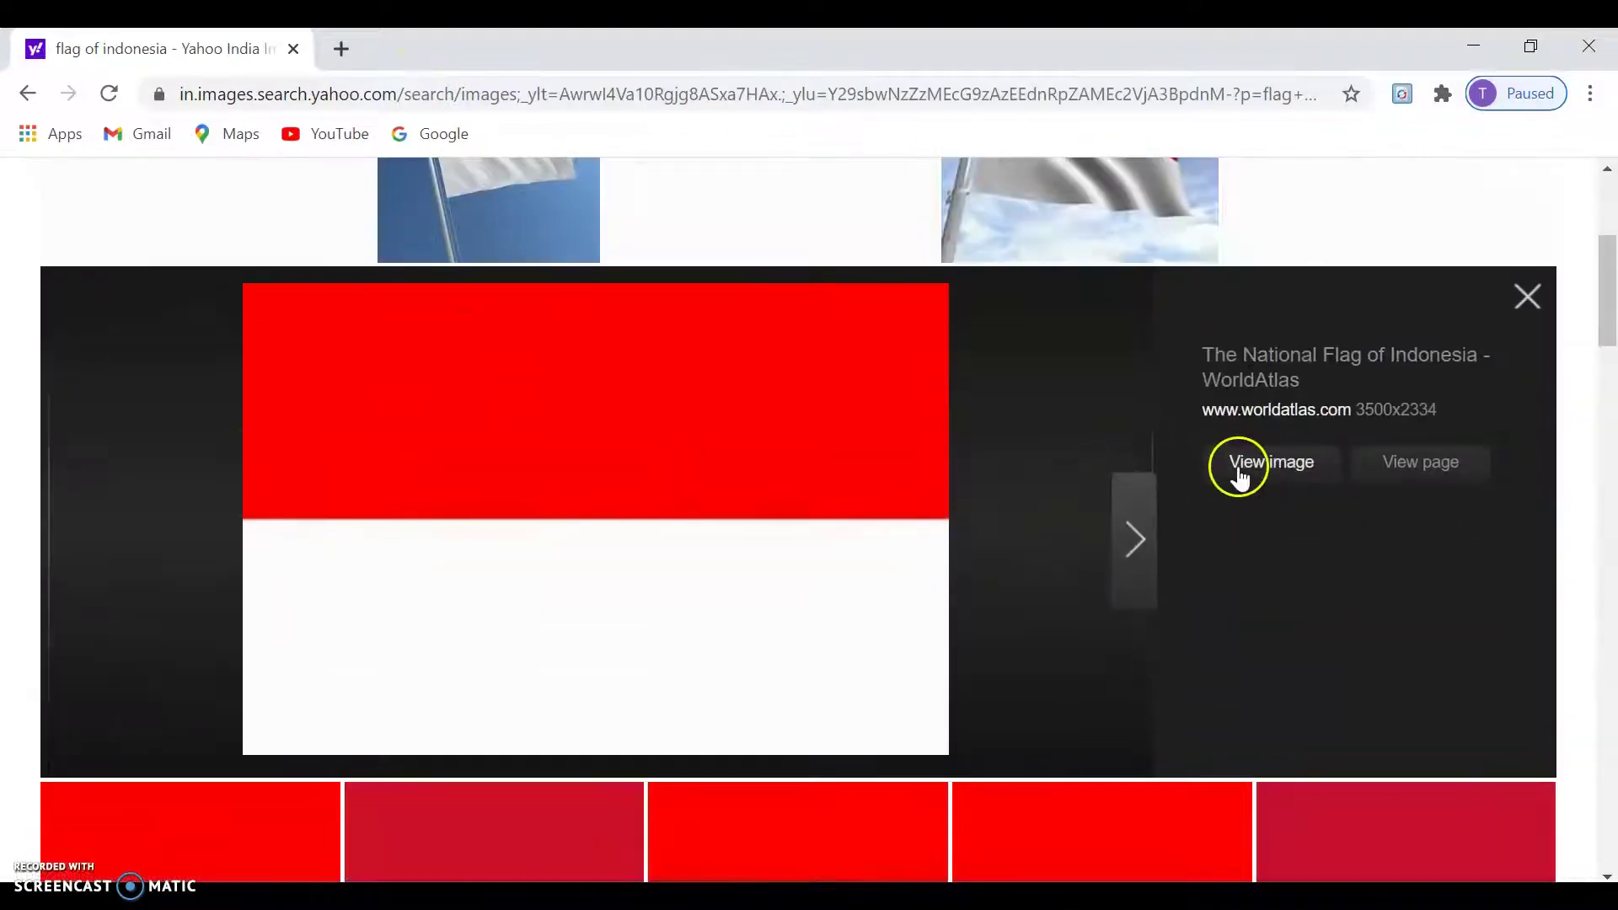
click(1246, 471)
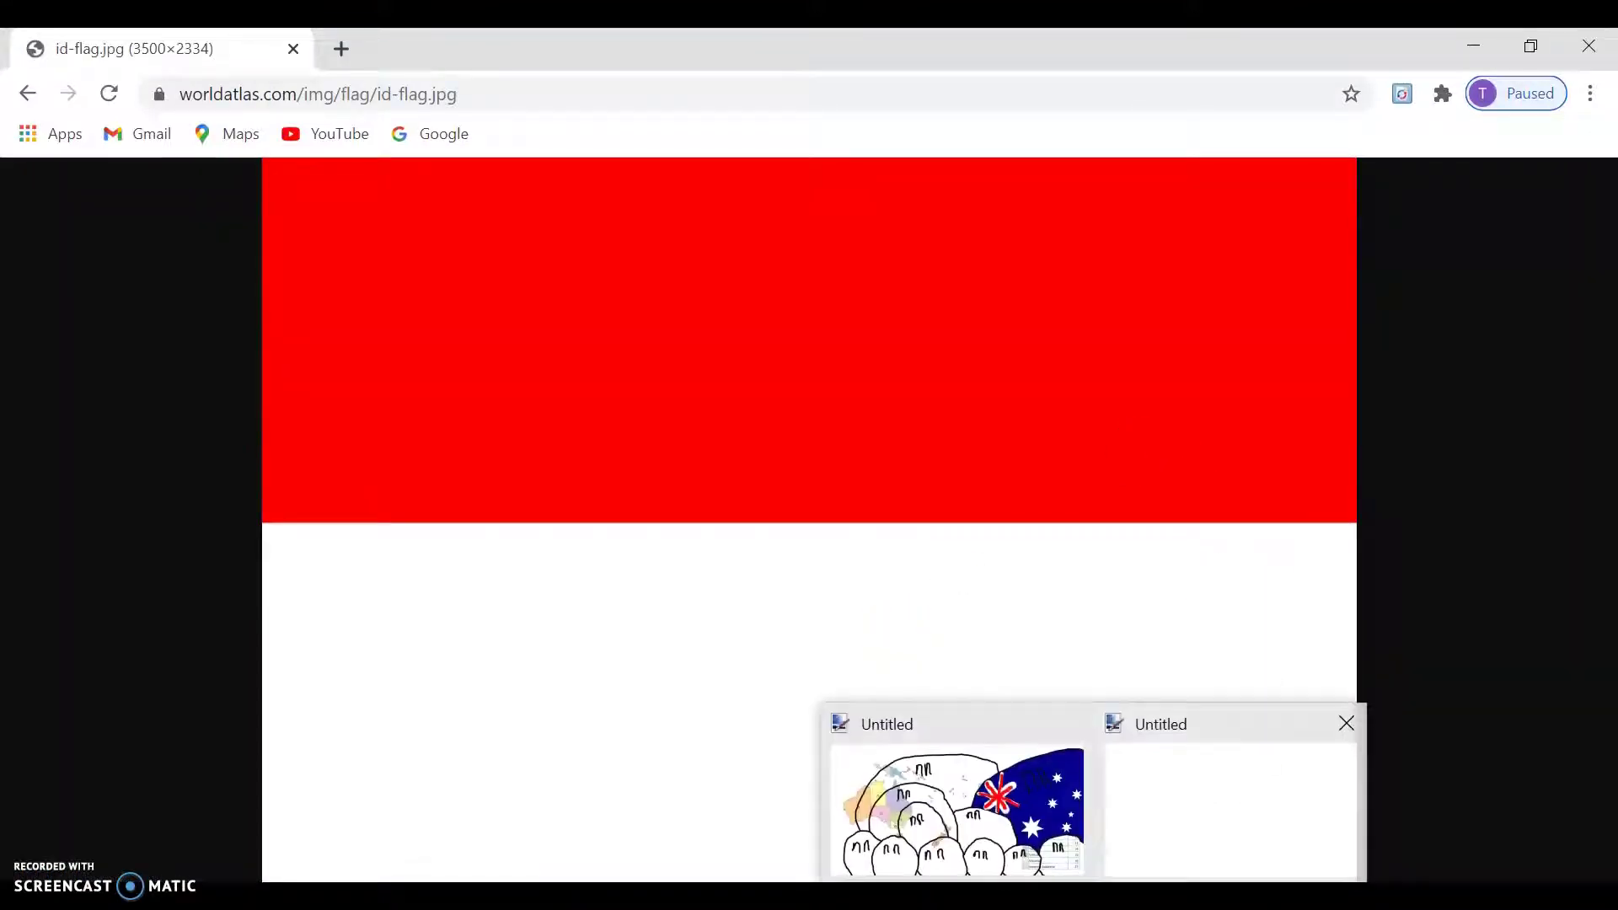
click(923, 785)
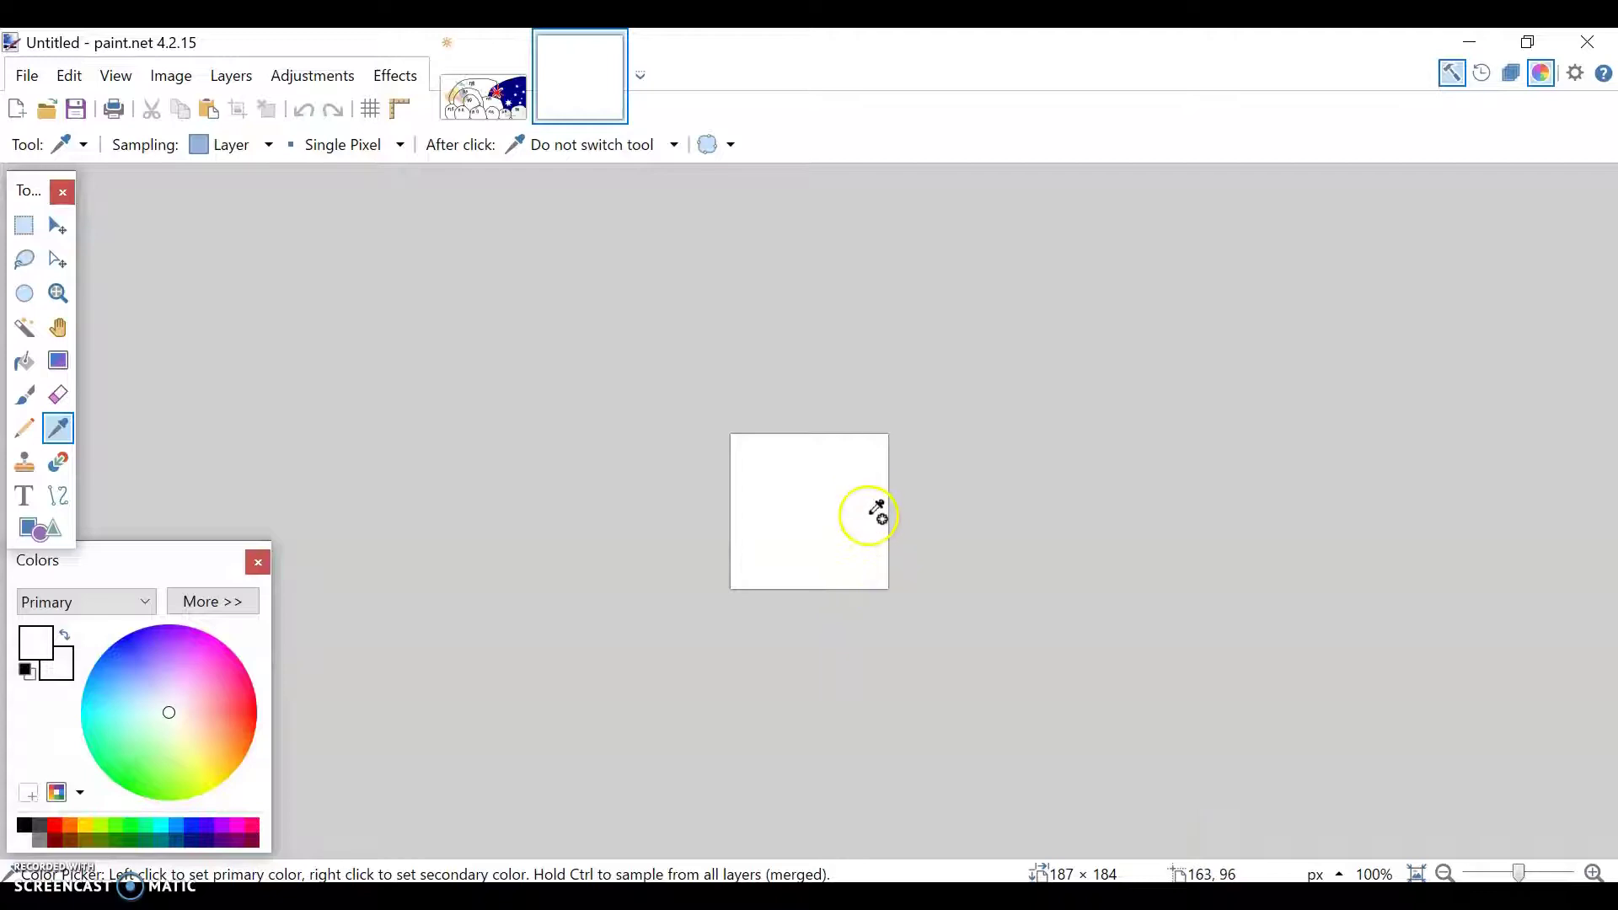
Paste the Indonesia flag with an expanded canvas, sample its red, and select the Paintbrush.
key(ctrl+v)
click(822, 588)
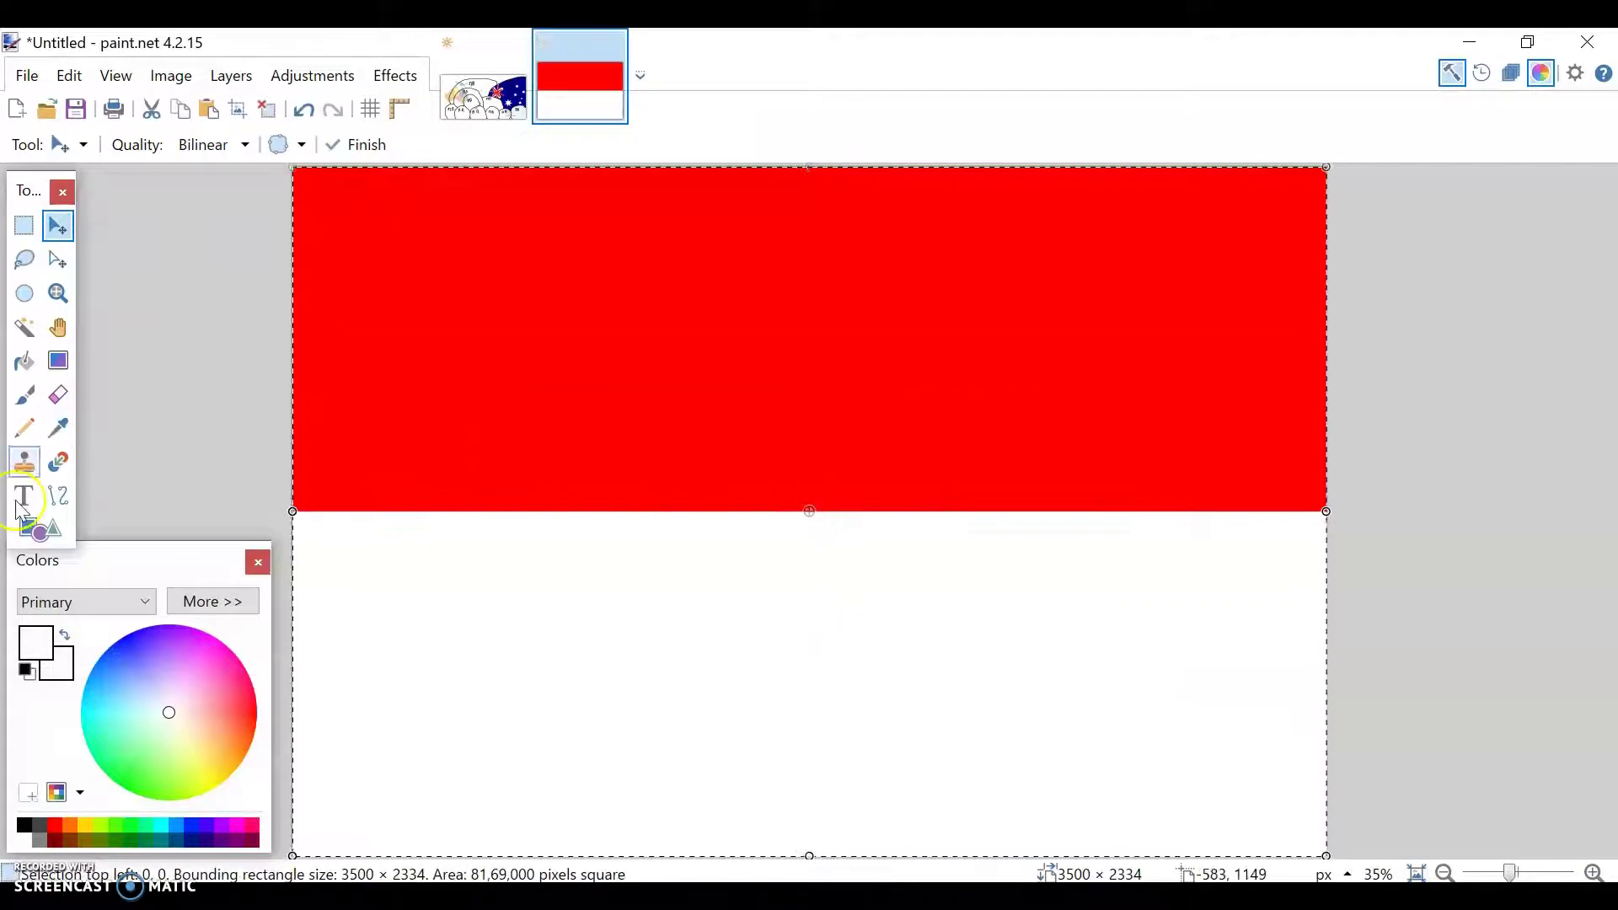
click(57, 427)
click(504, 389)
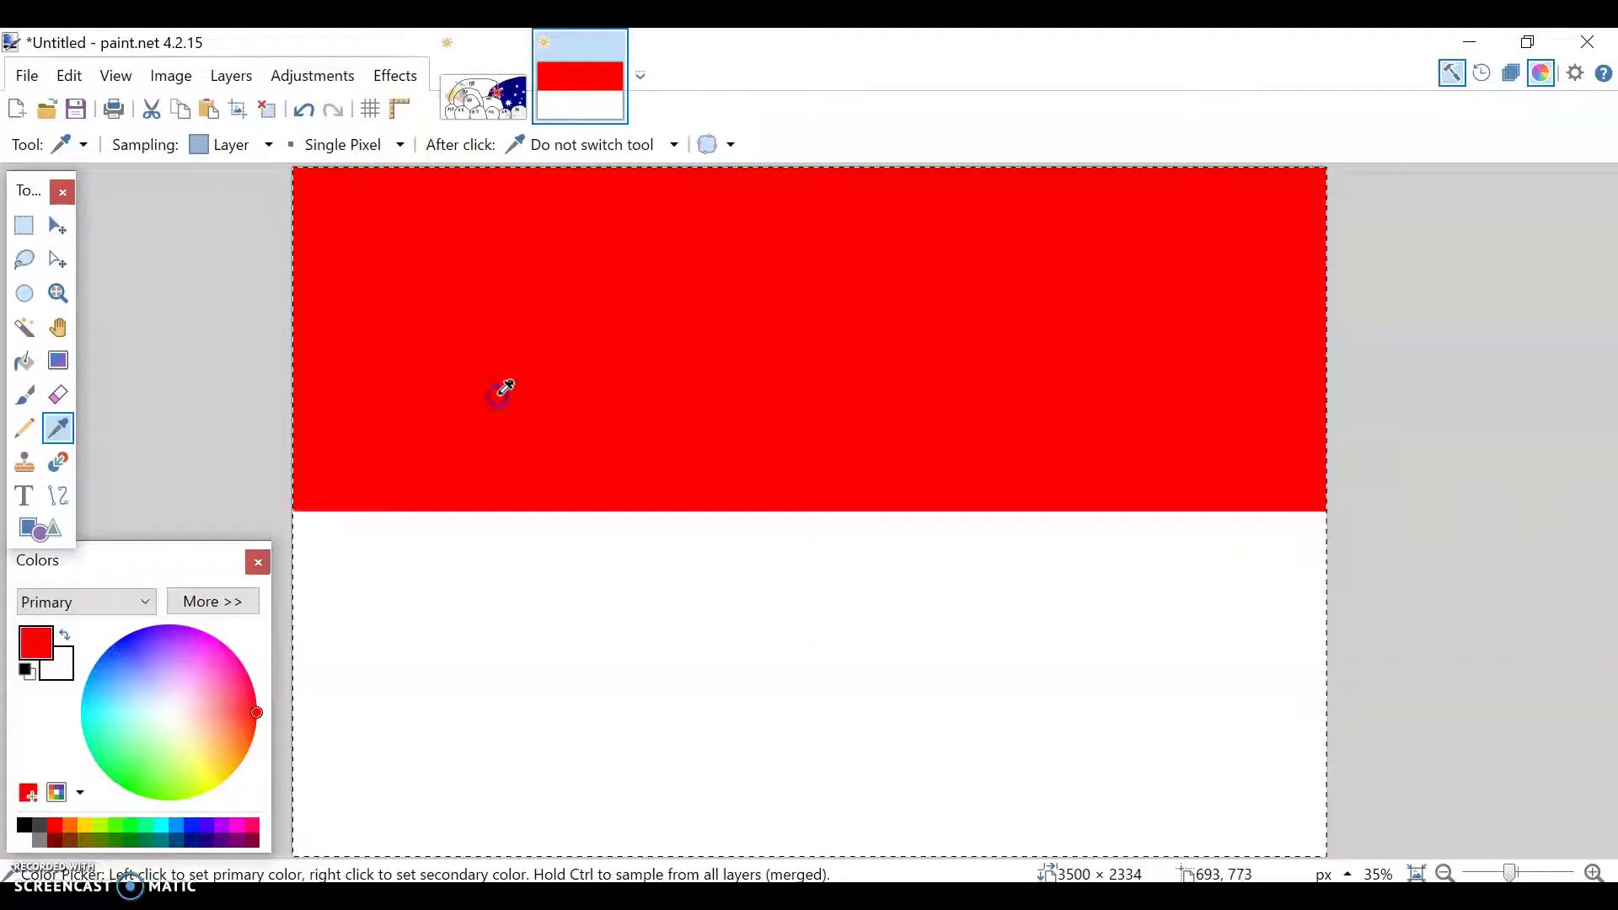
click(24, 394)
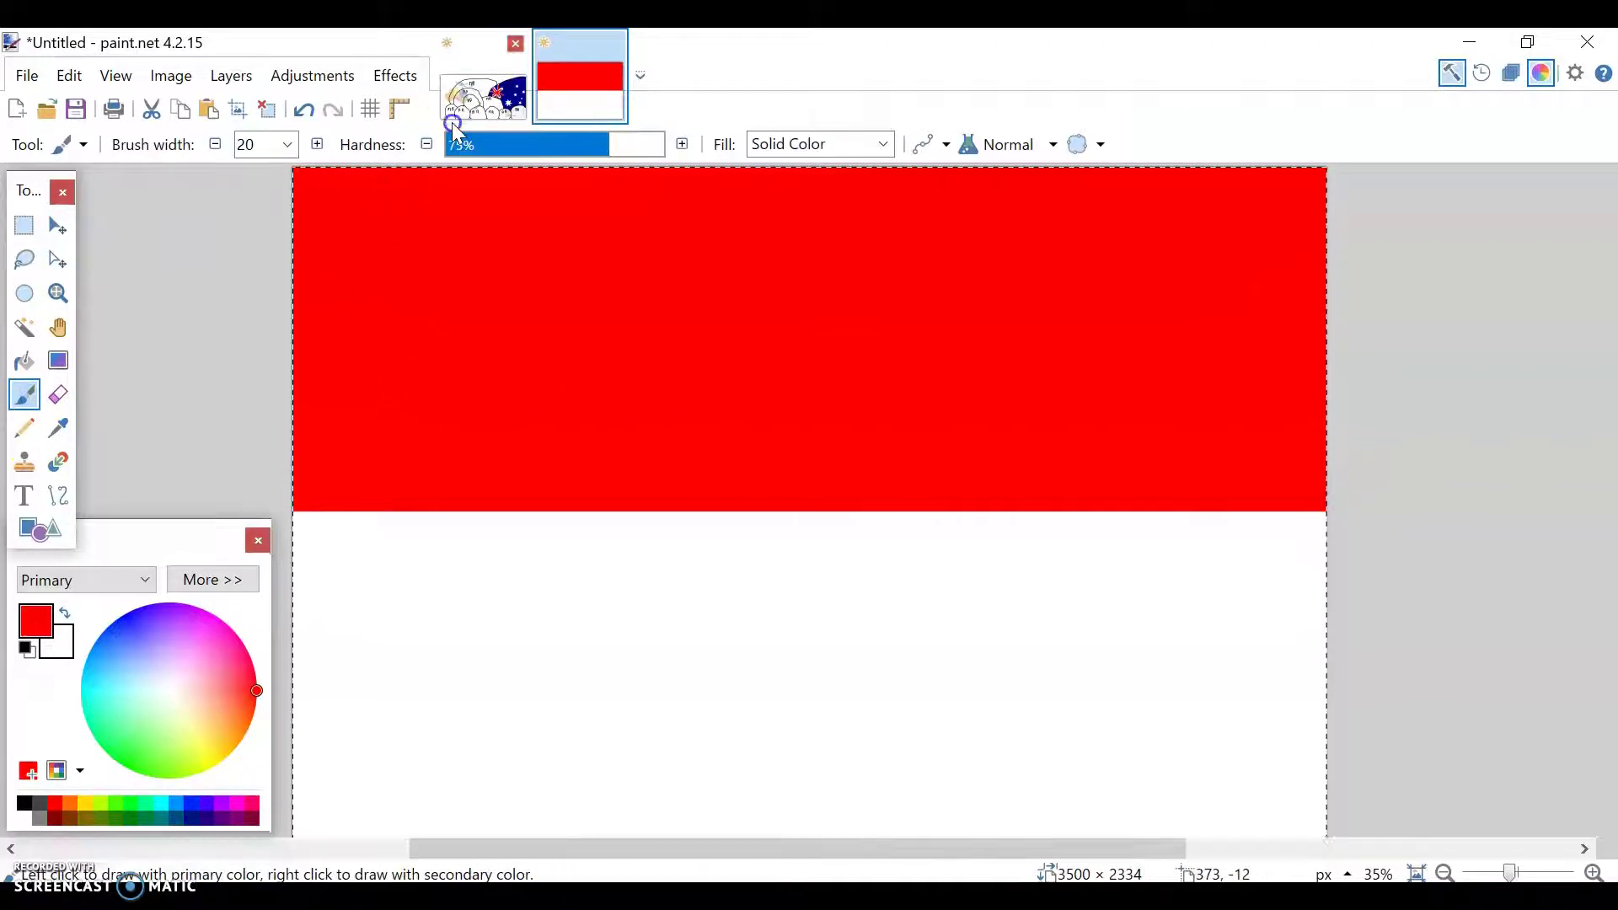
click(480, 98)
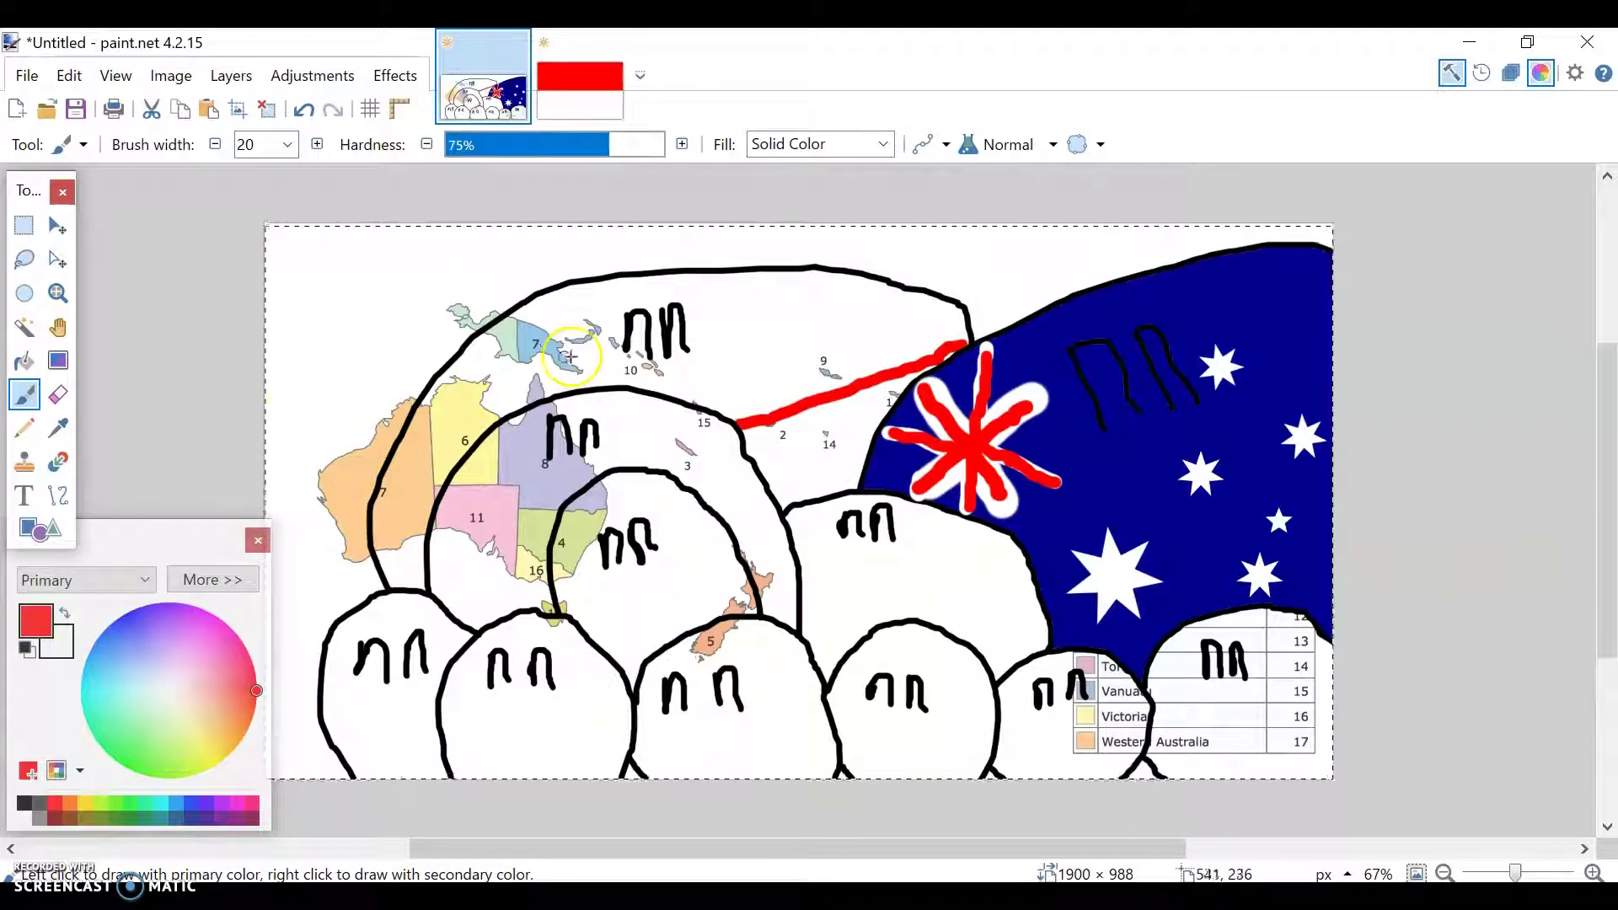
Undo two accidental red Paint Bucket fills on the Indonesia ball.
click(24, 360)
click(797, 363)
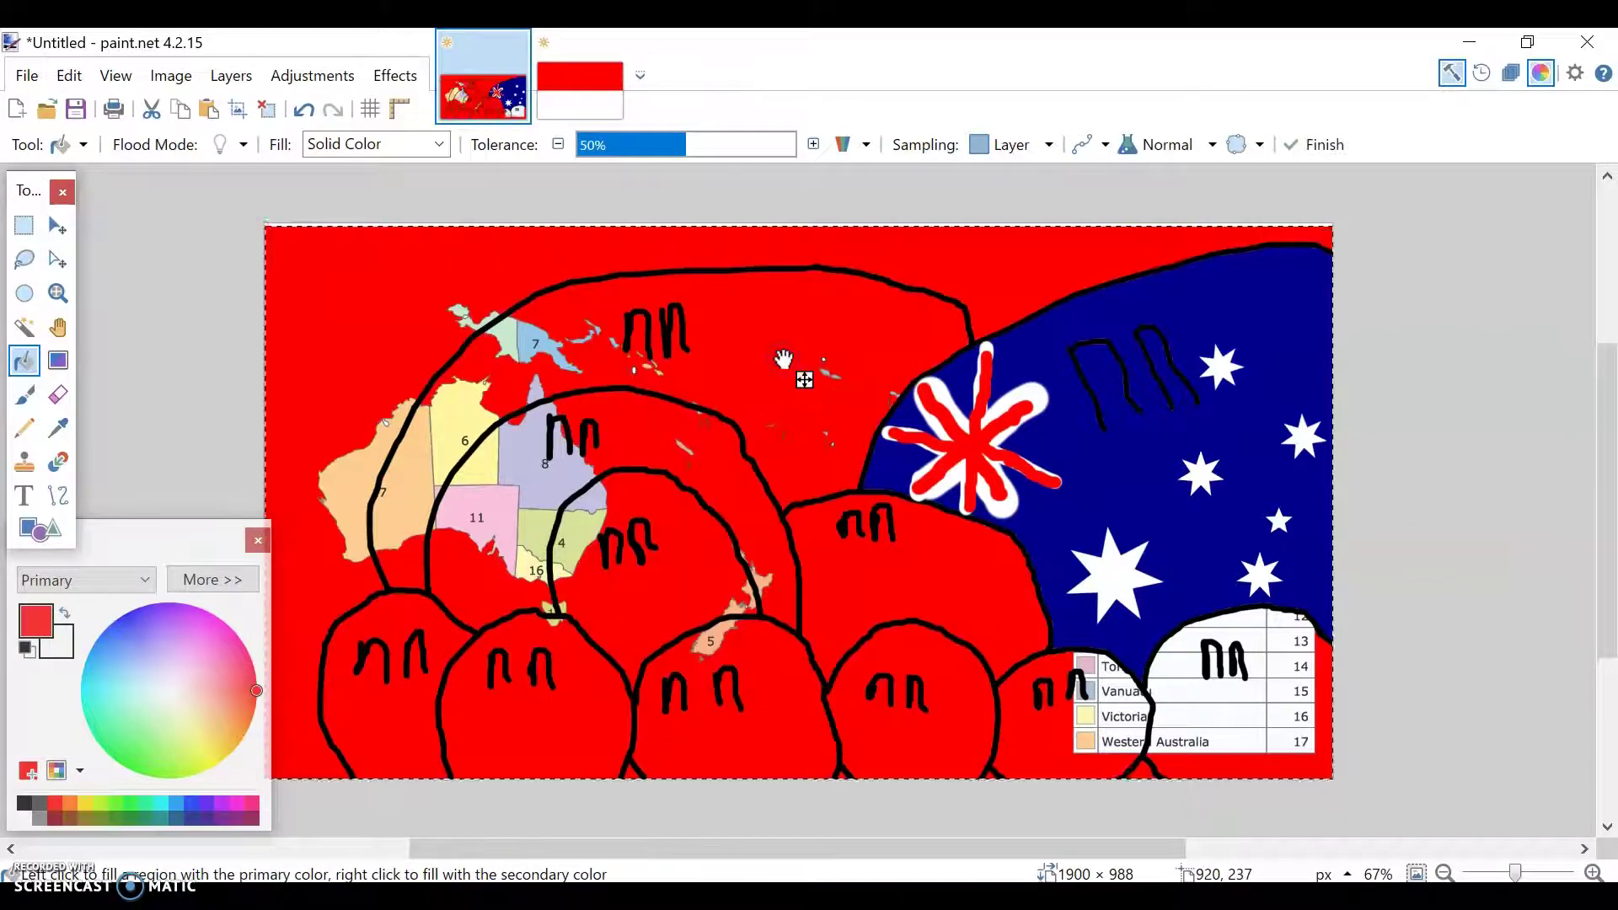
key(ctrl+z)
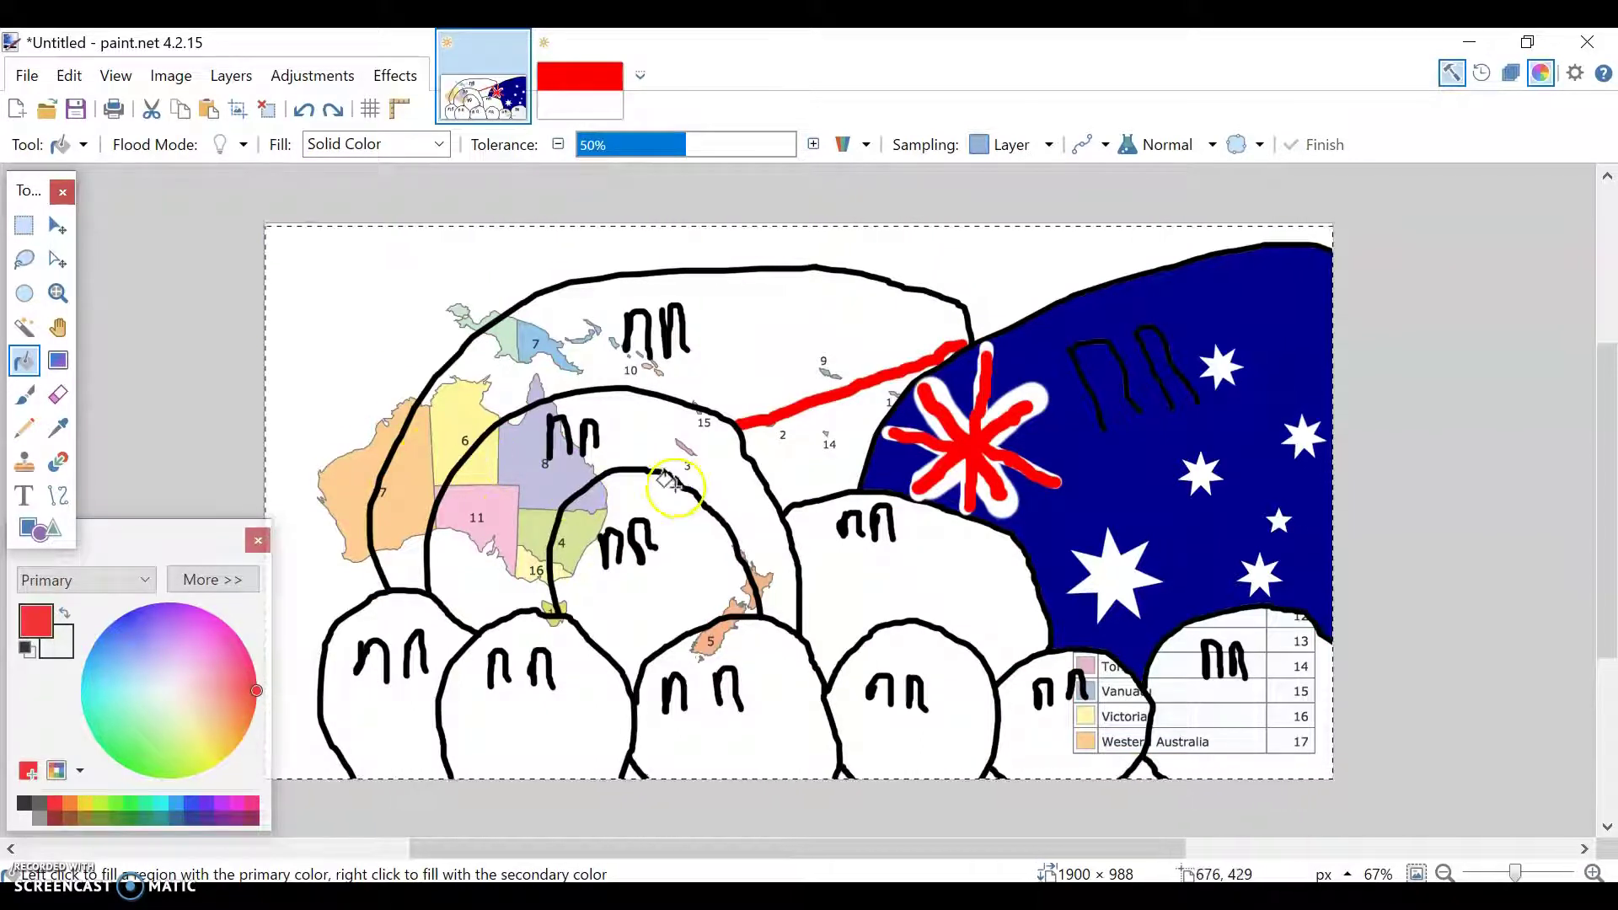
click(777, 317)
key(ctrl+z)
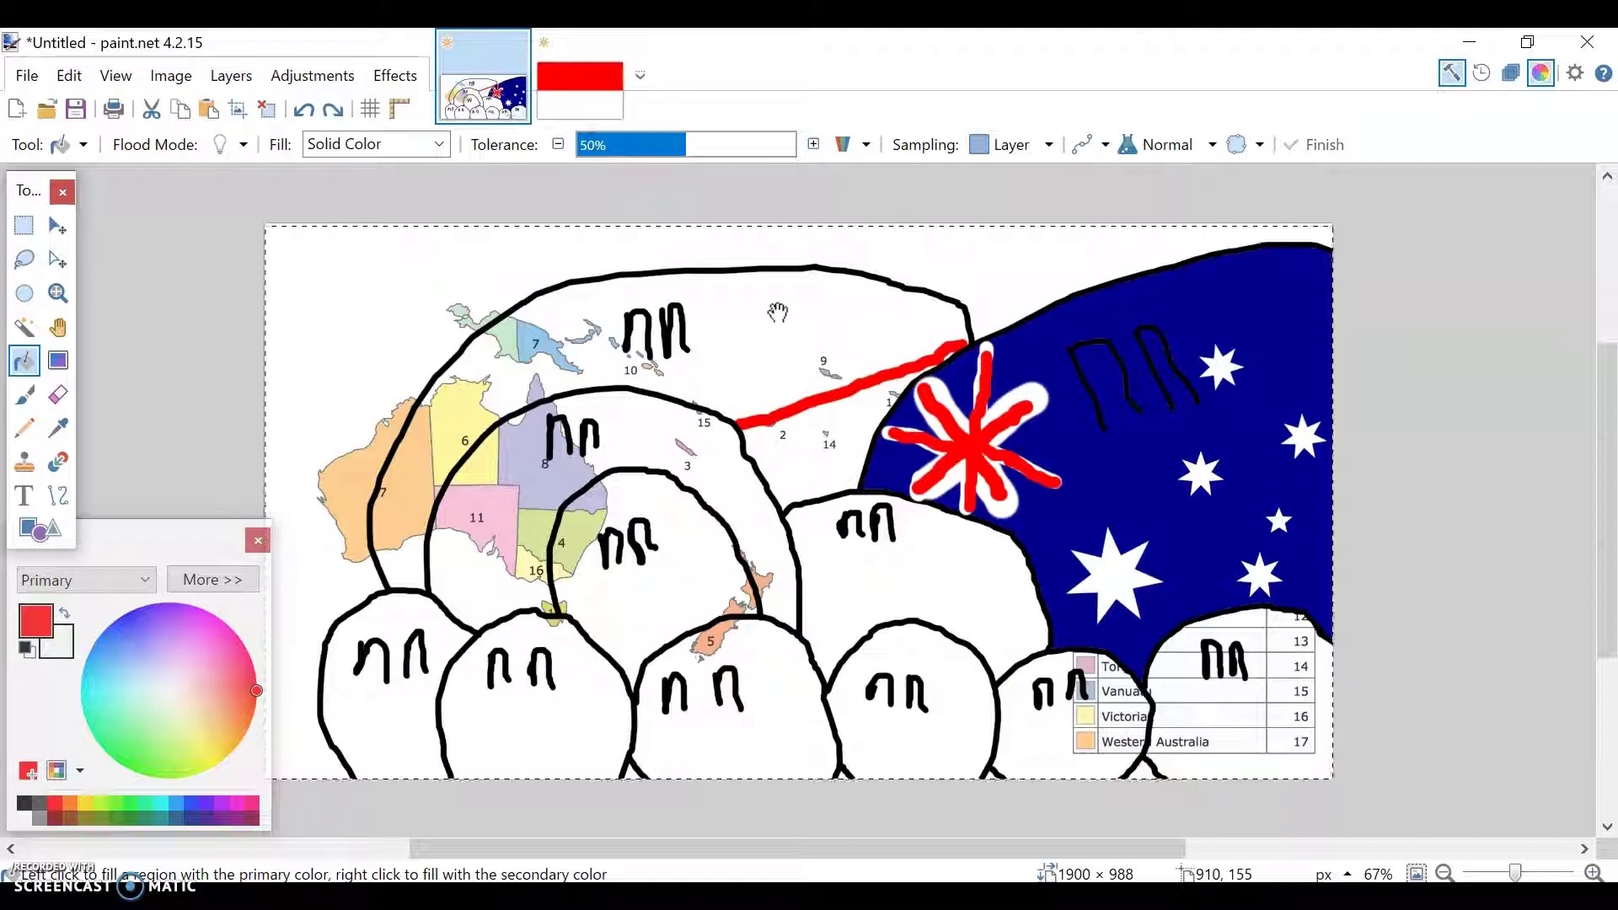
Show the layer list, undo the red diagonal line, and make Layer 2 active.
click(1514, 73)
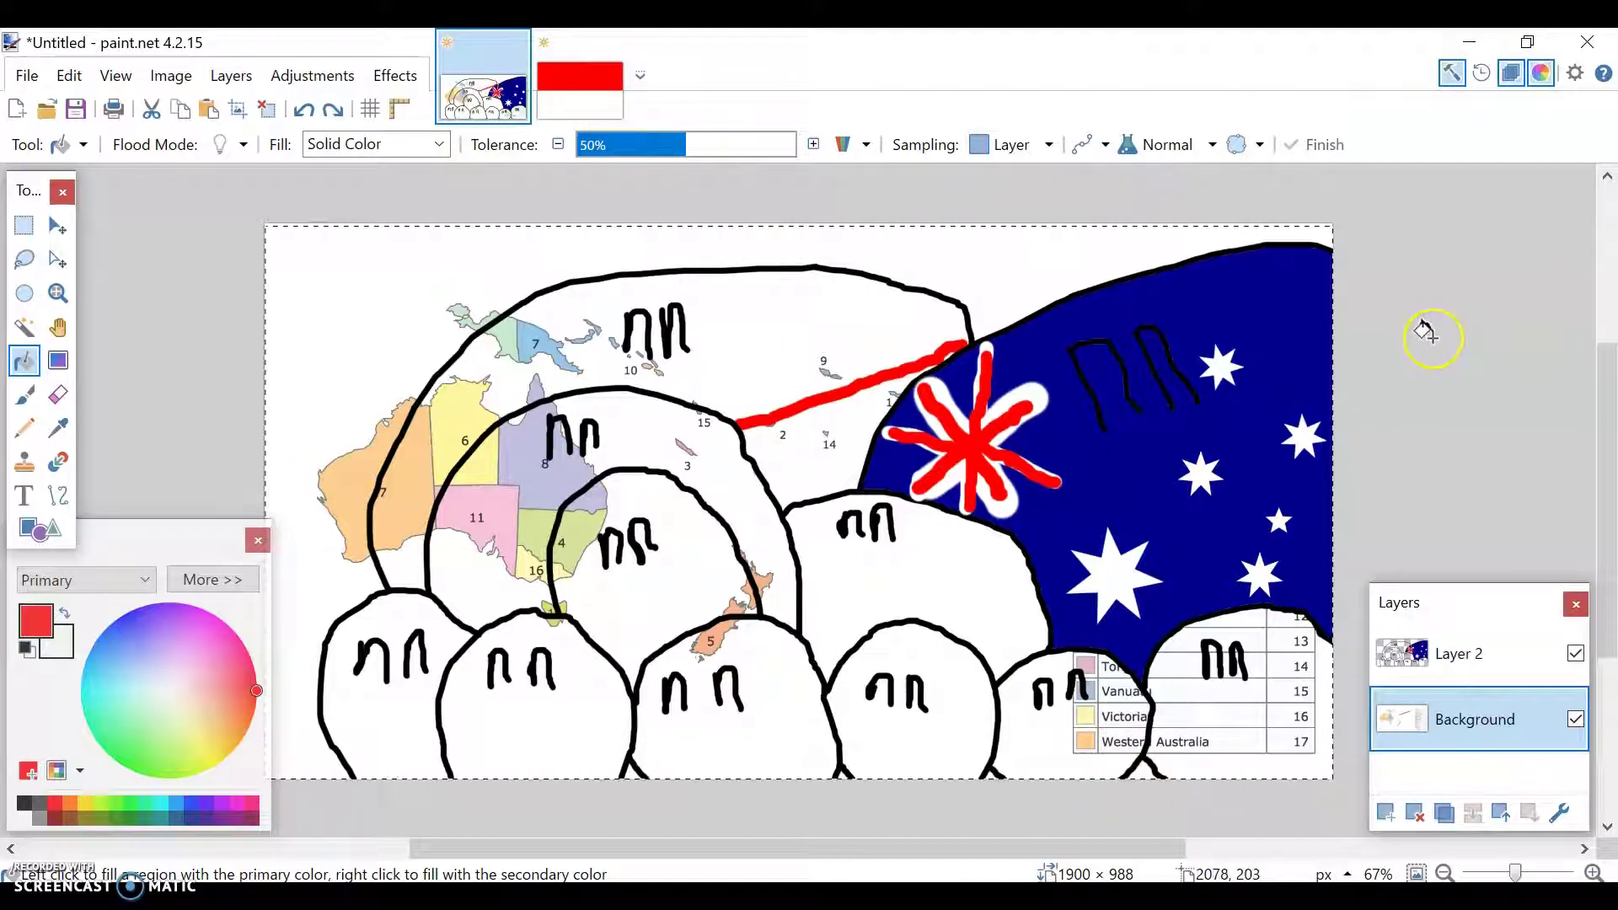
key(ctrl+z)
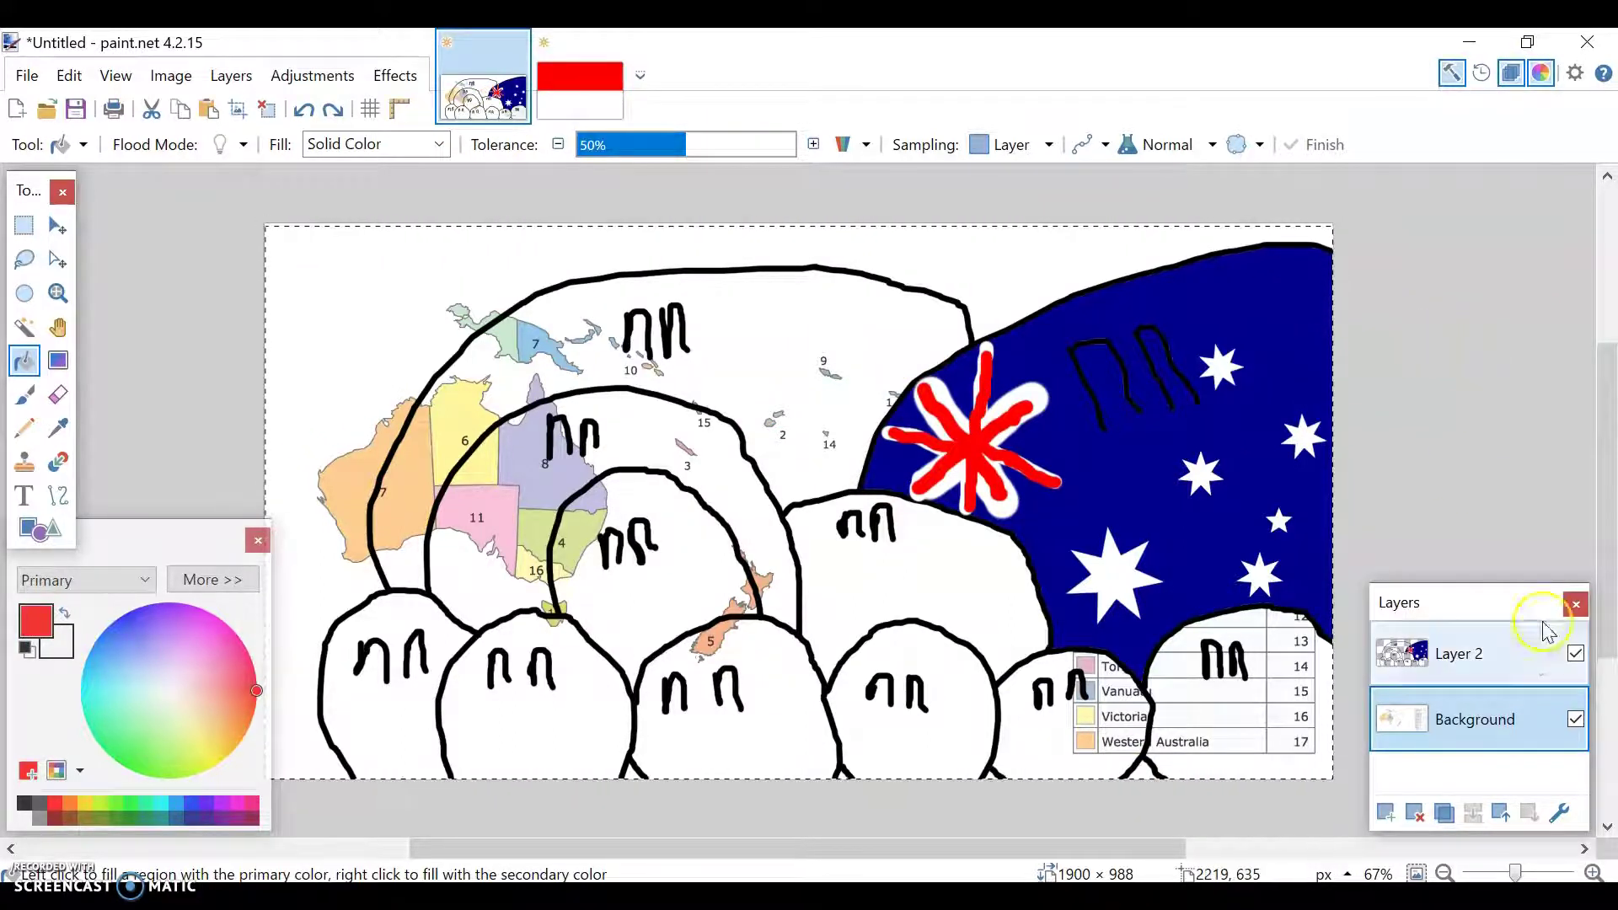
click(1535, 656)
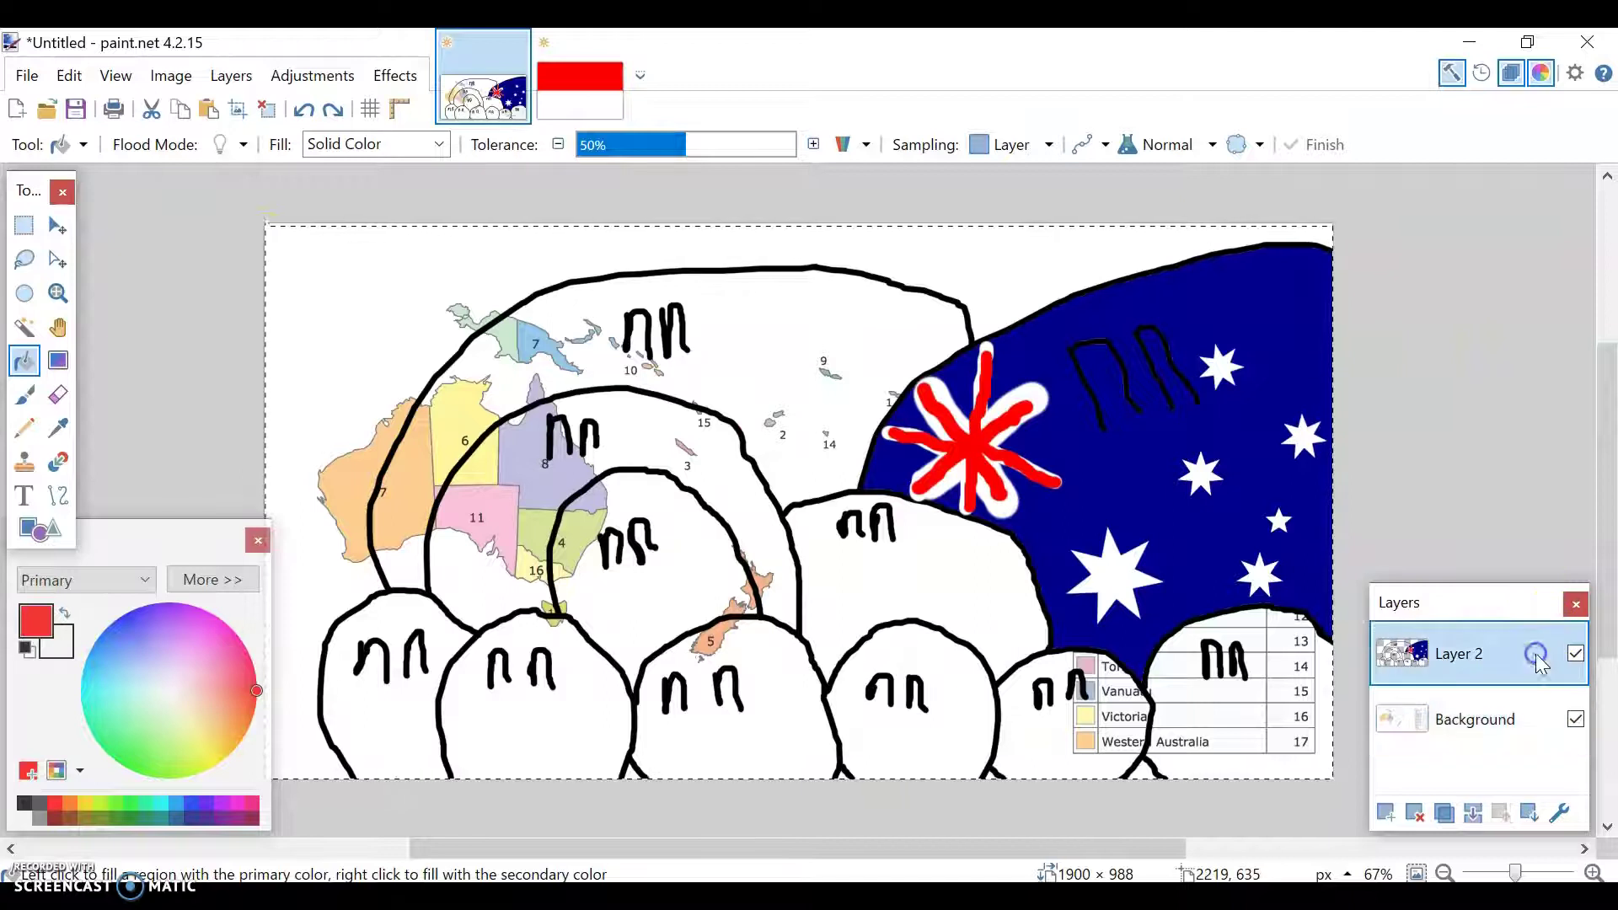
Draw a red dividing line across the Indonesia ball to its edge.
click(23, 395)
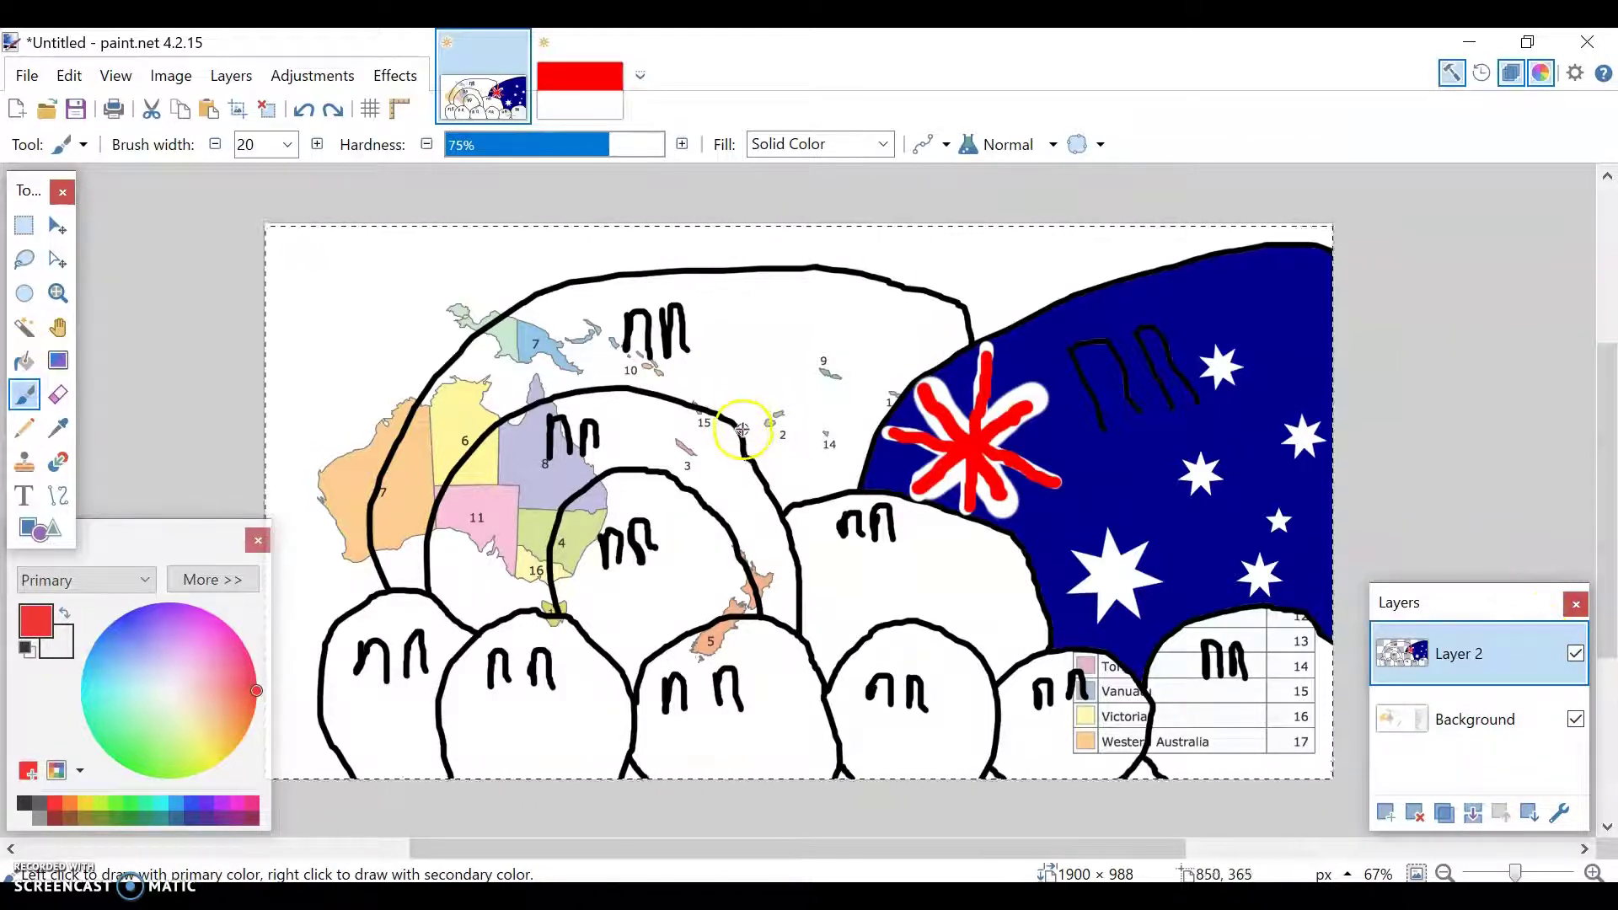
drag(763, 417, 902, 356)
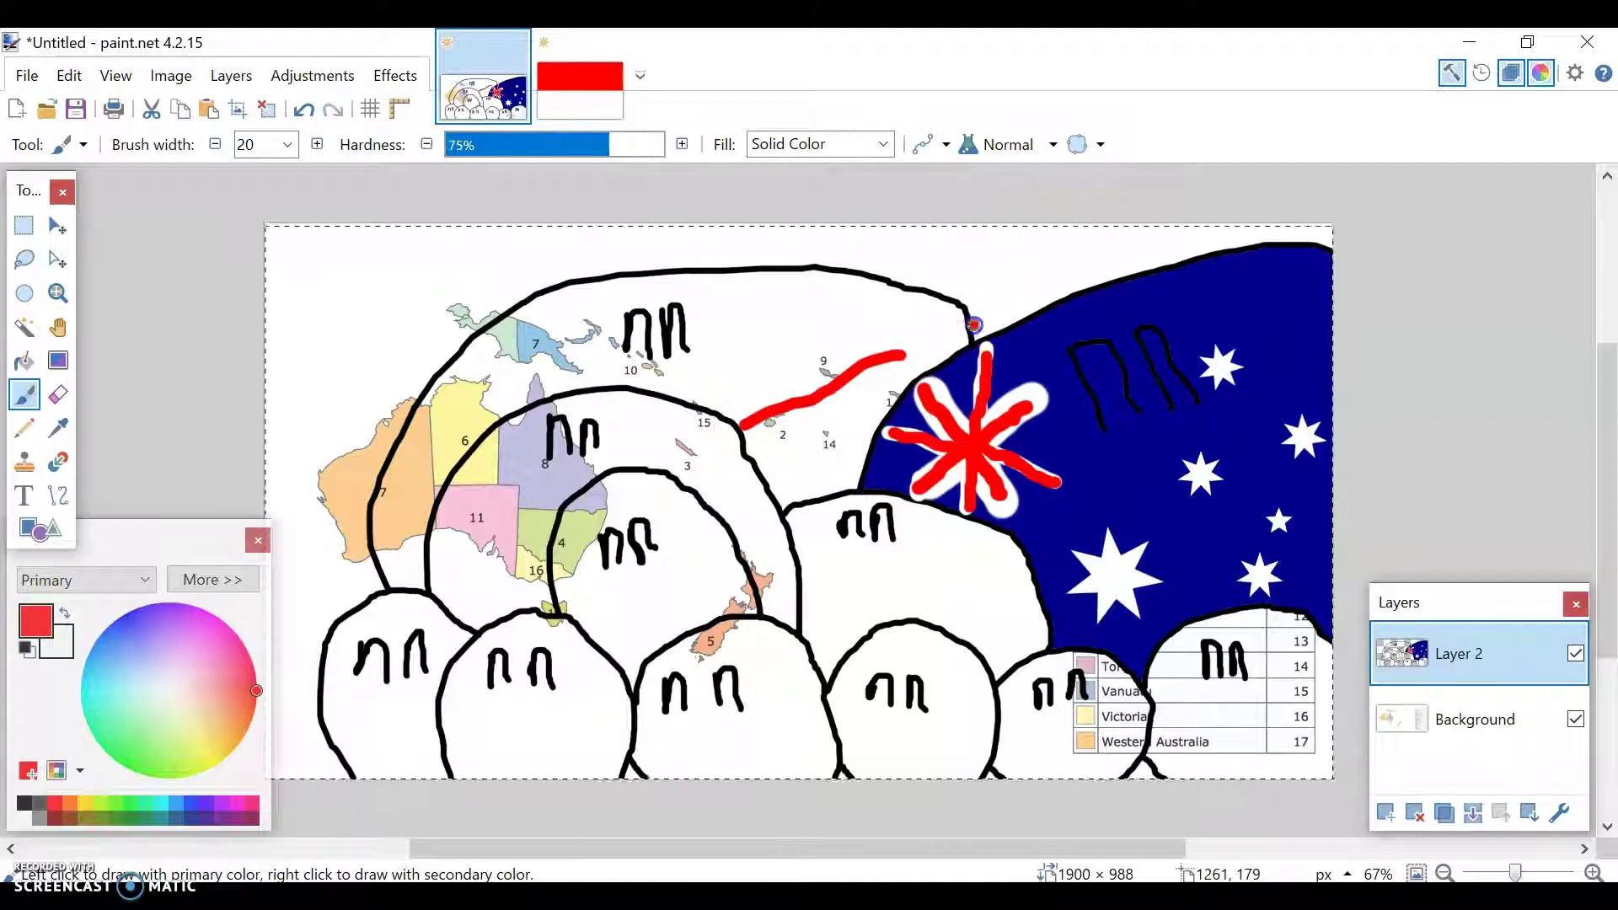
key(z)
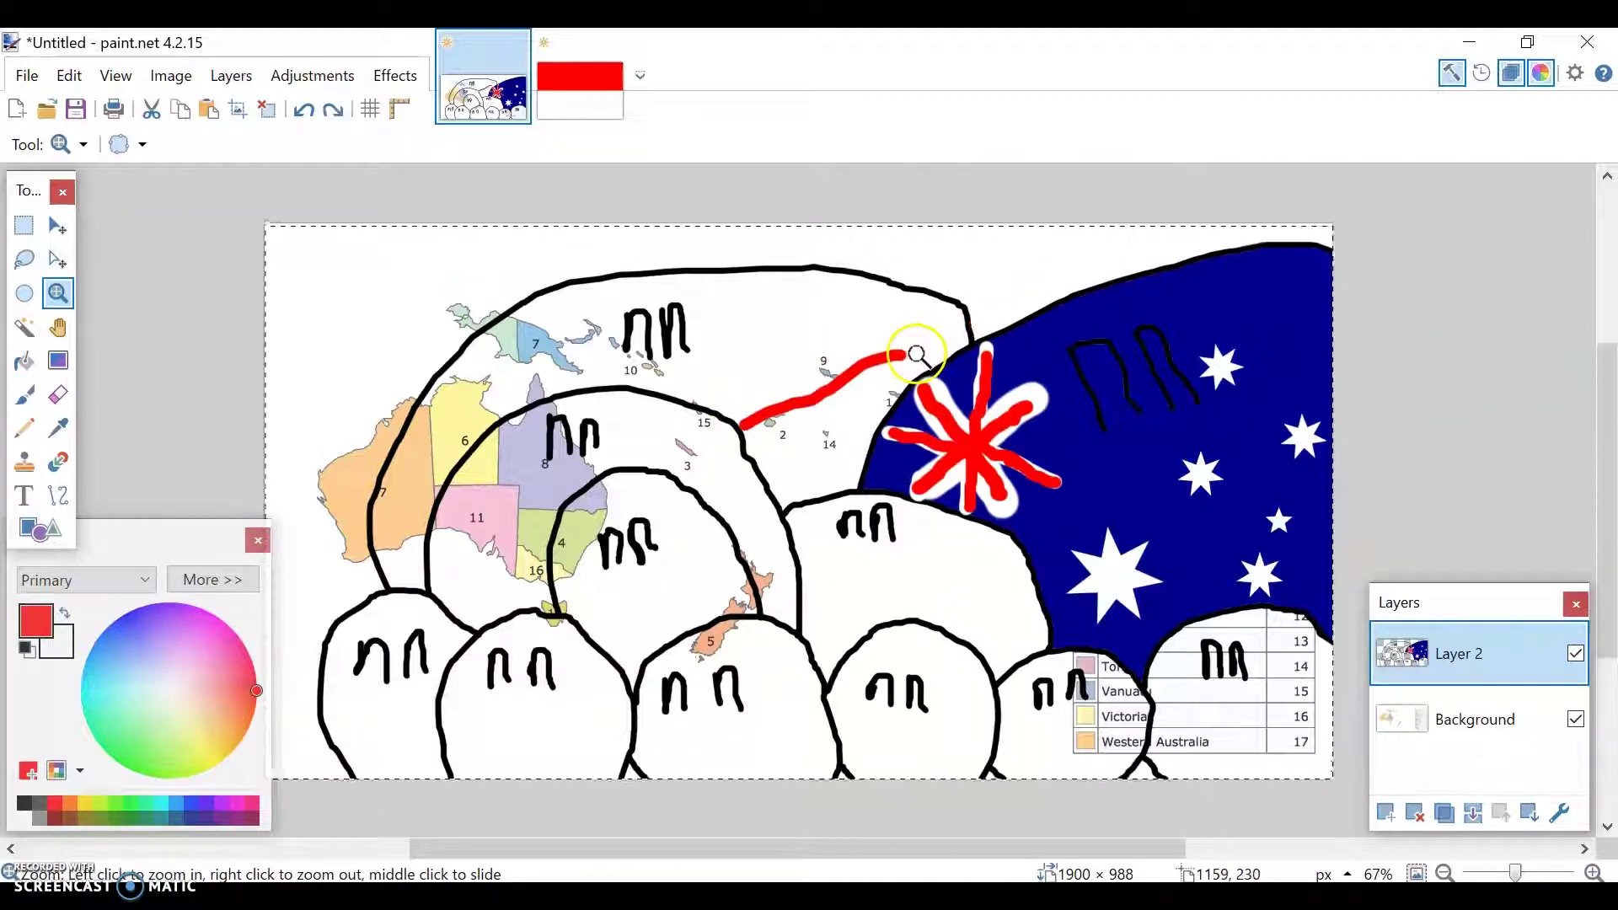
click(24, 395)
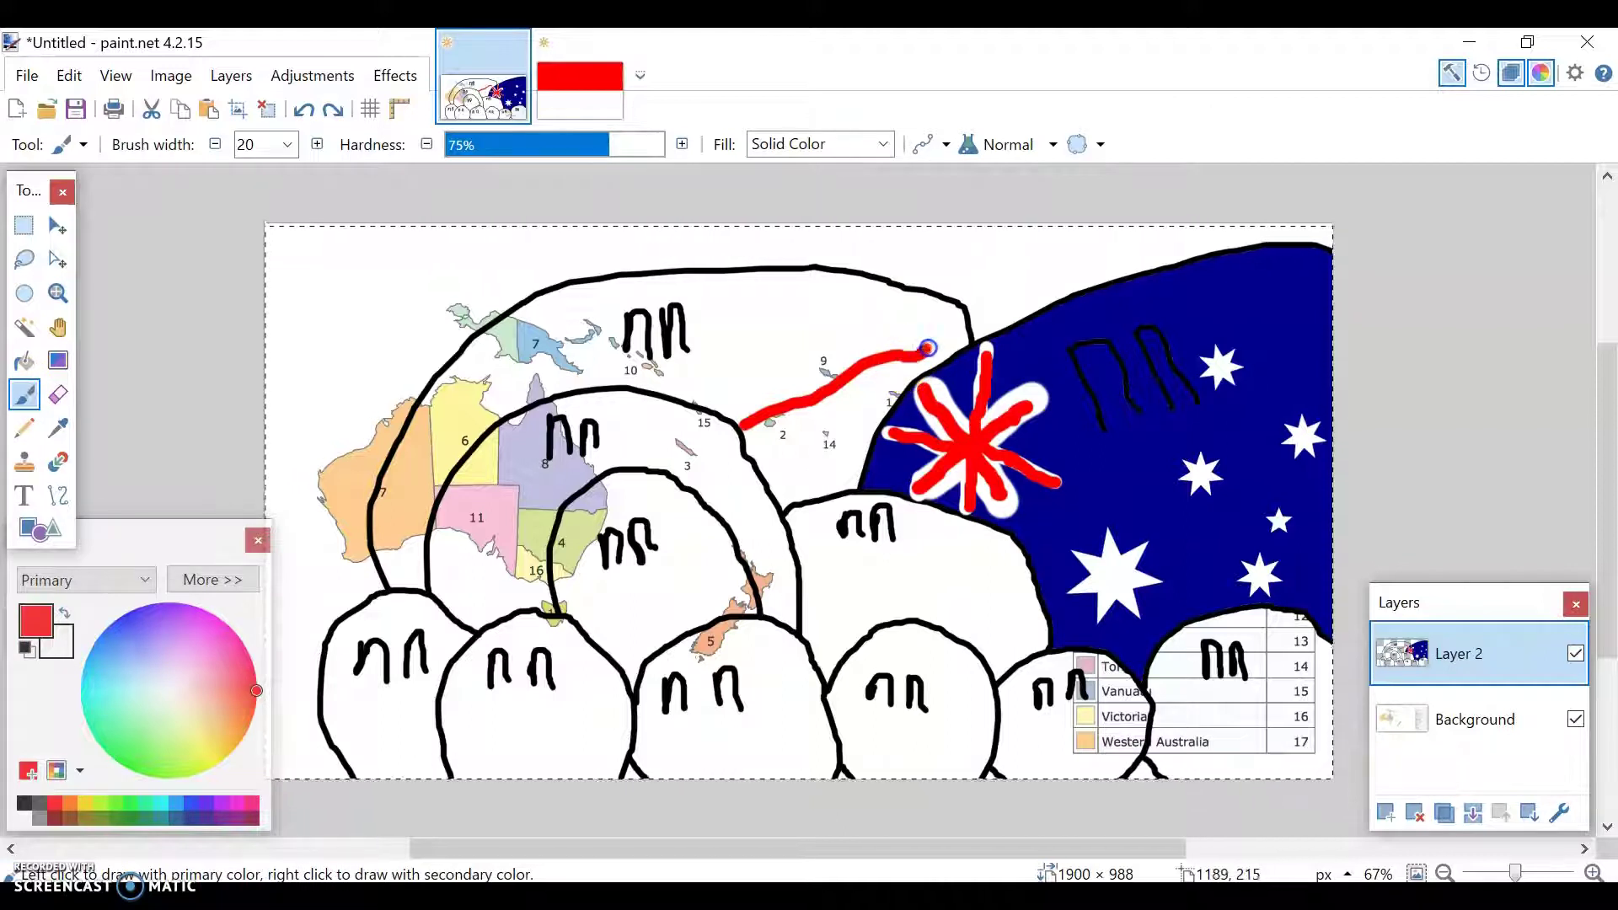
drag(961, 335, 746, 430)
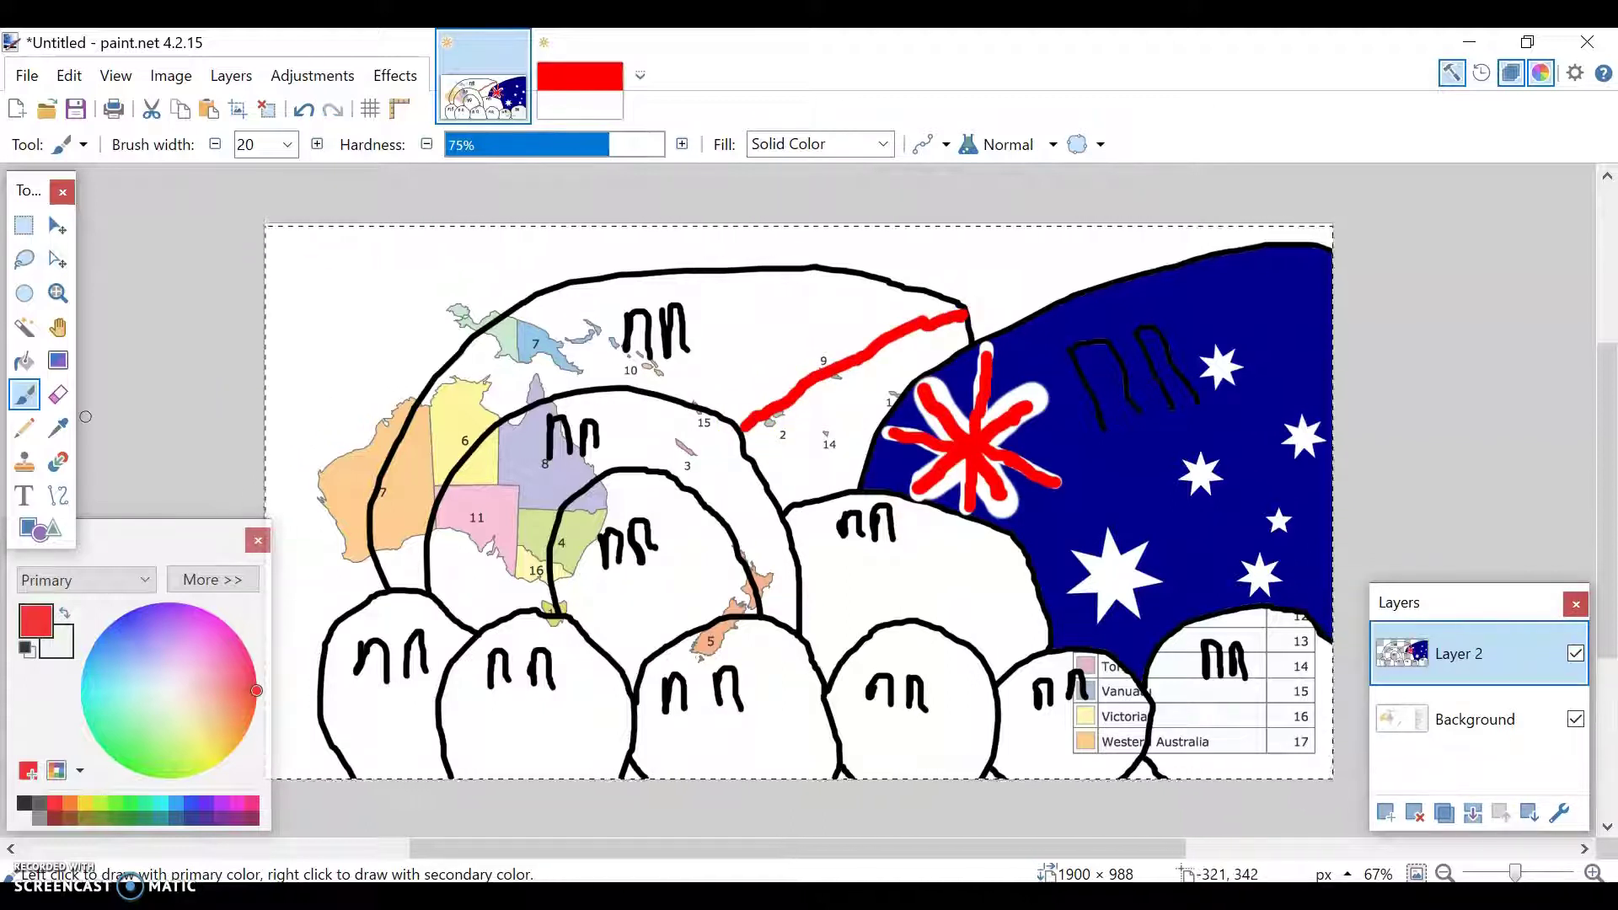
Fill the ball's top half red and fill the leftover white streaks.
click(25, 361)
click(780, 369)
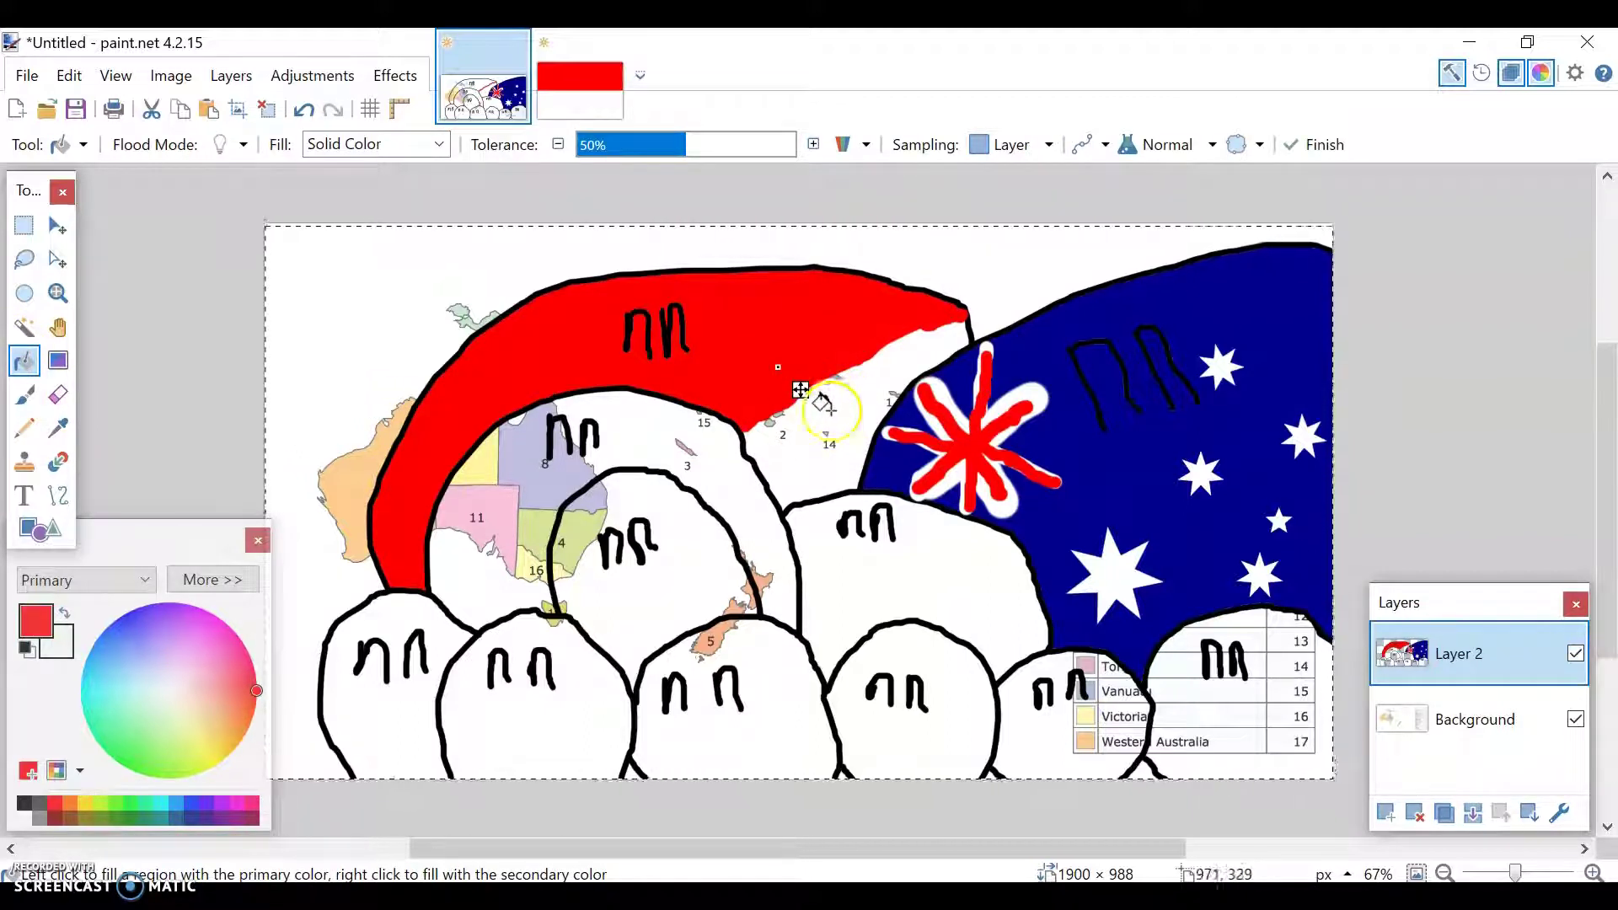
click(24, 395)
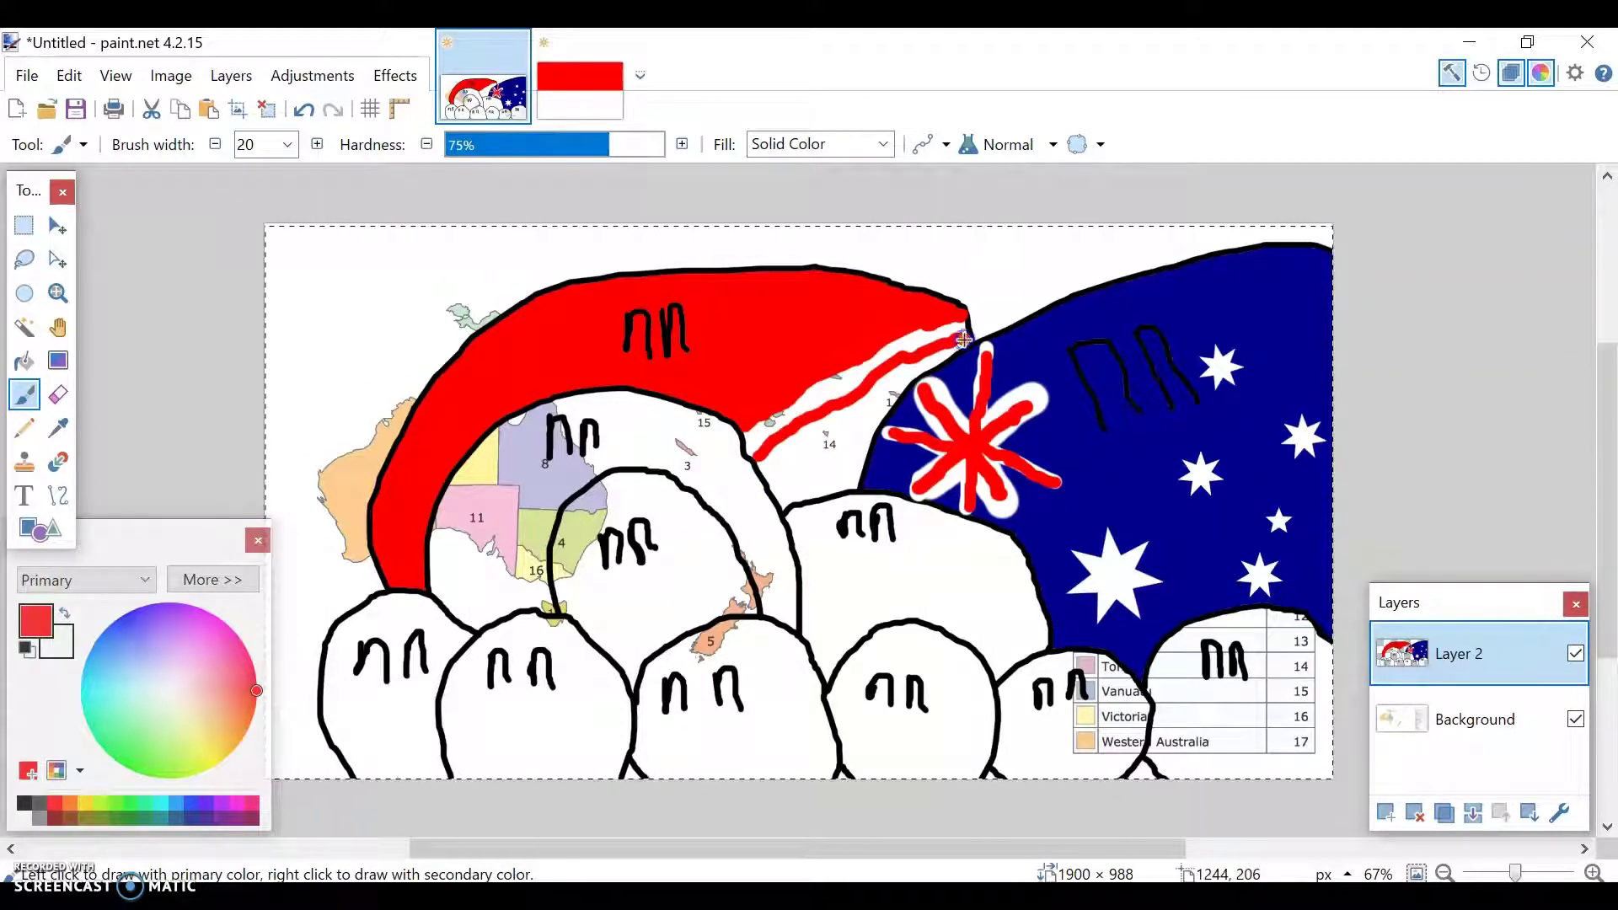
click(25, 362)
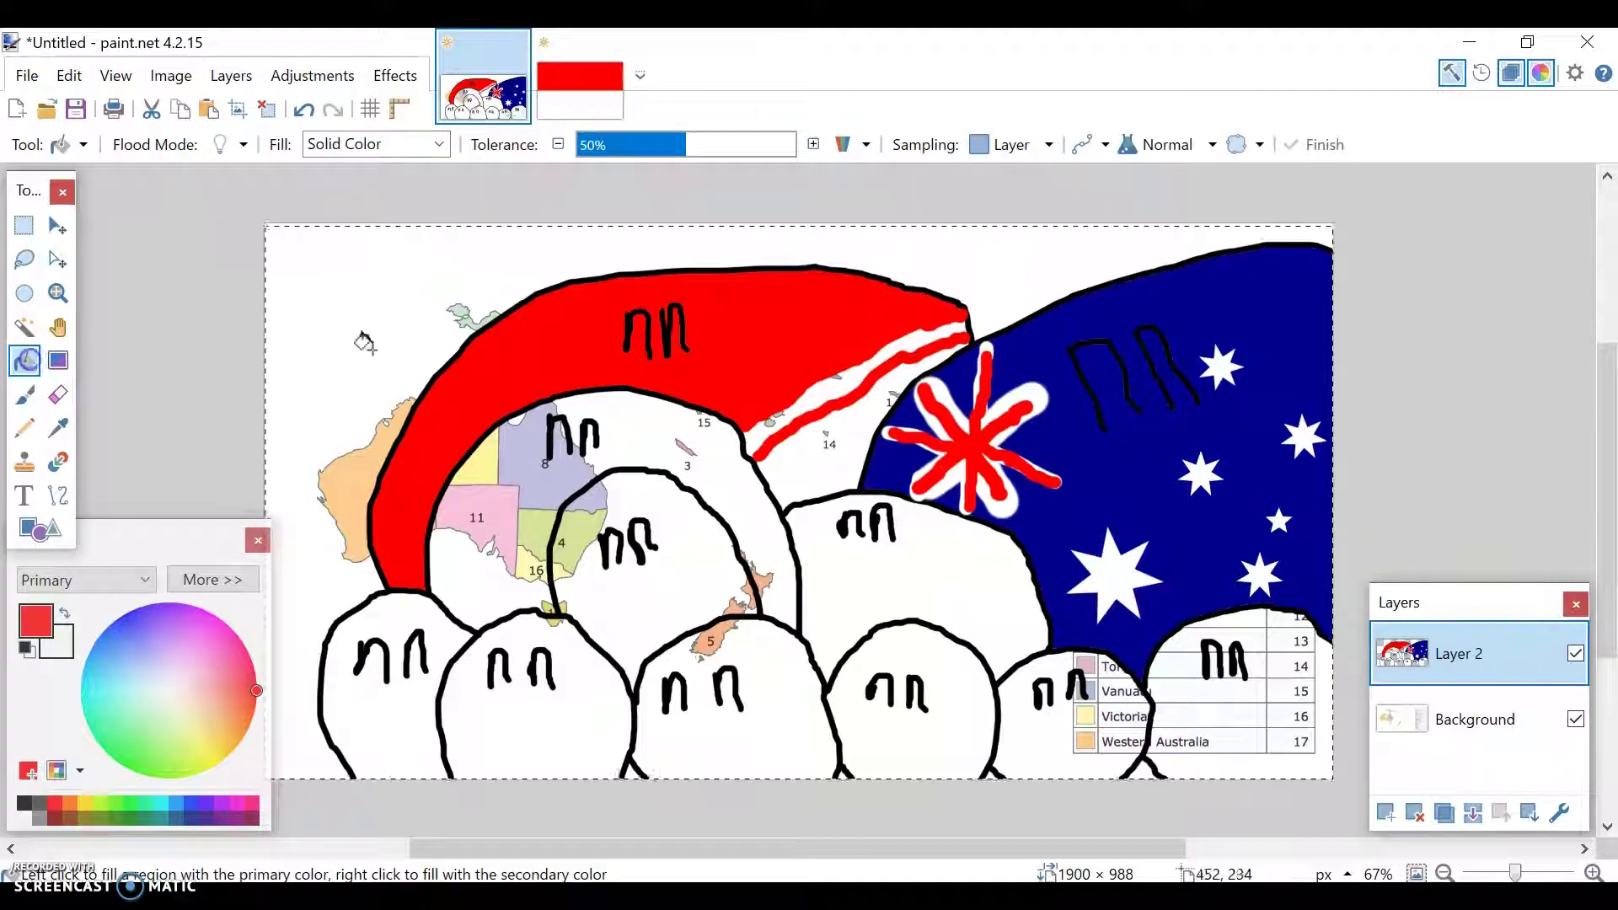
click(807, 402)
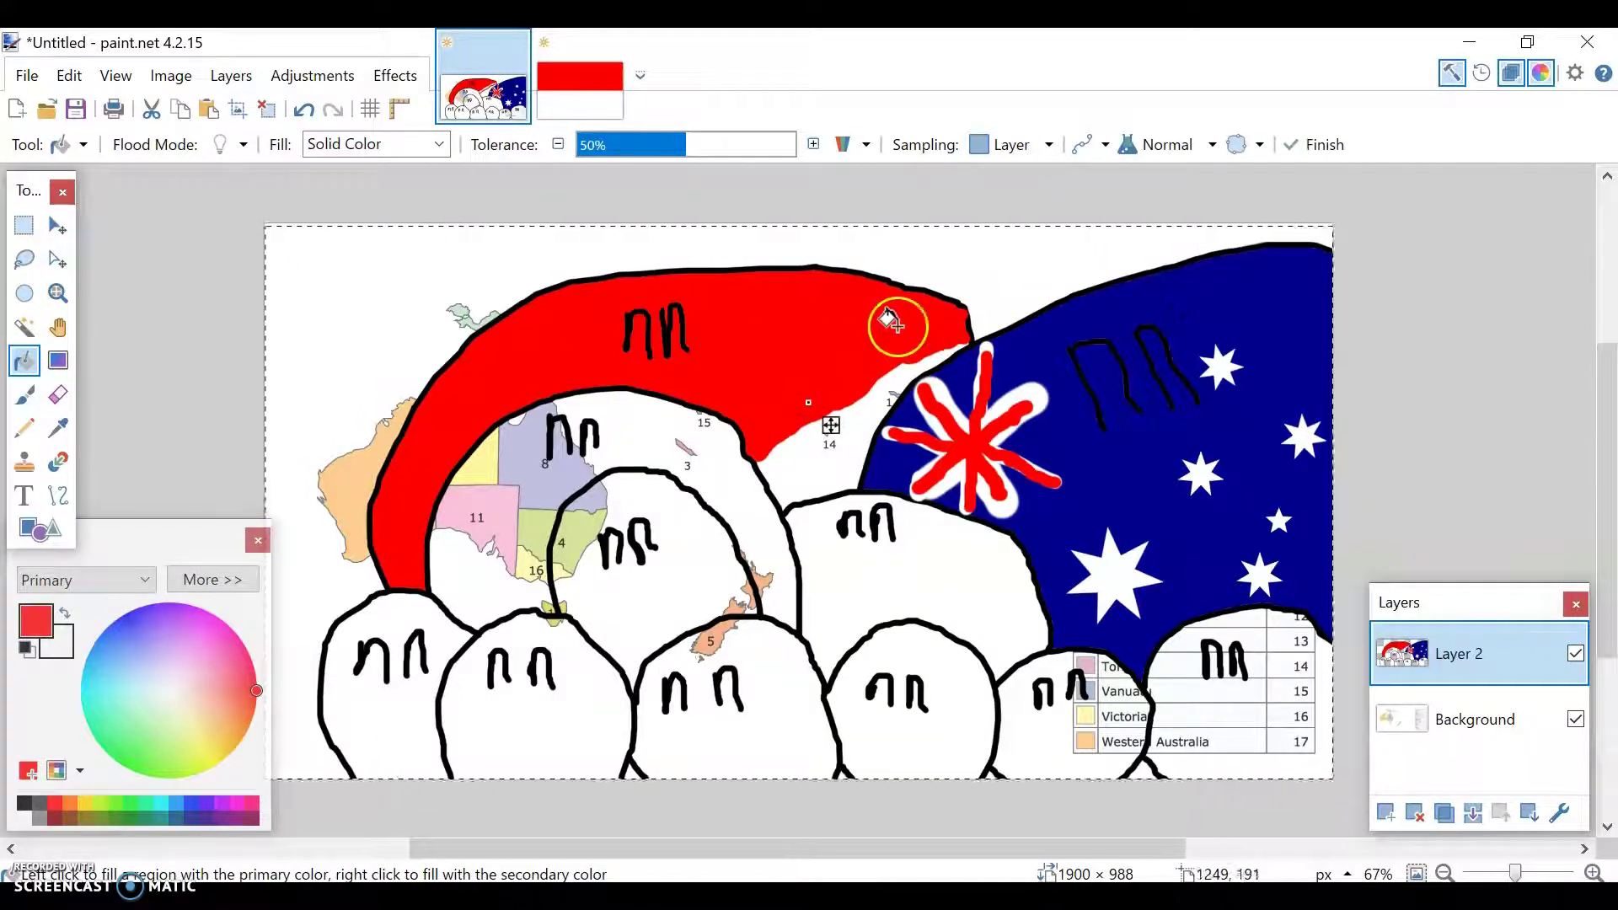
Close the Indonesia flag image without saving and make white the Paint Bucket colour.
click(612, 46)
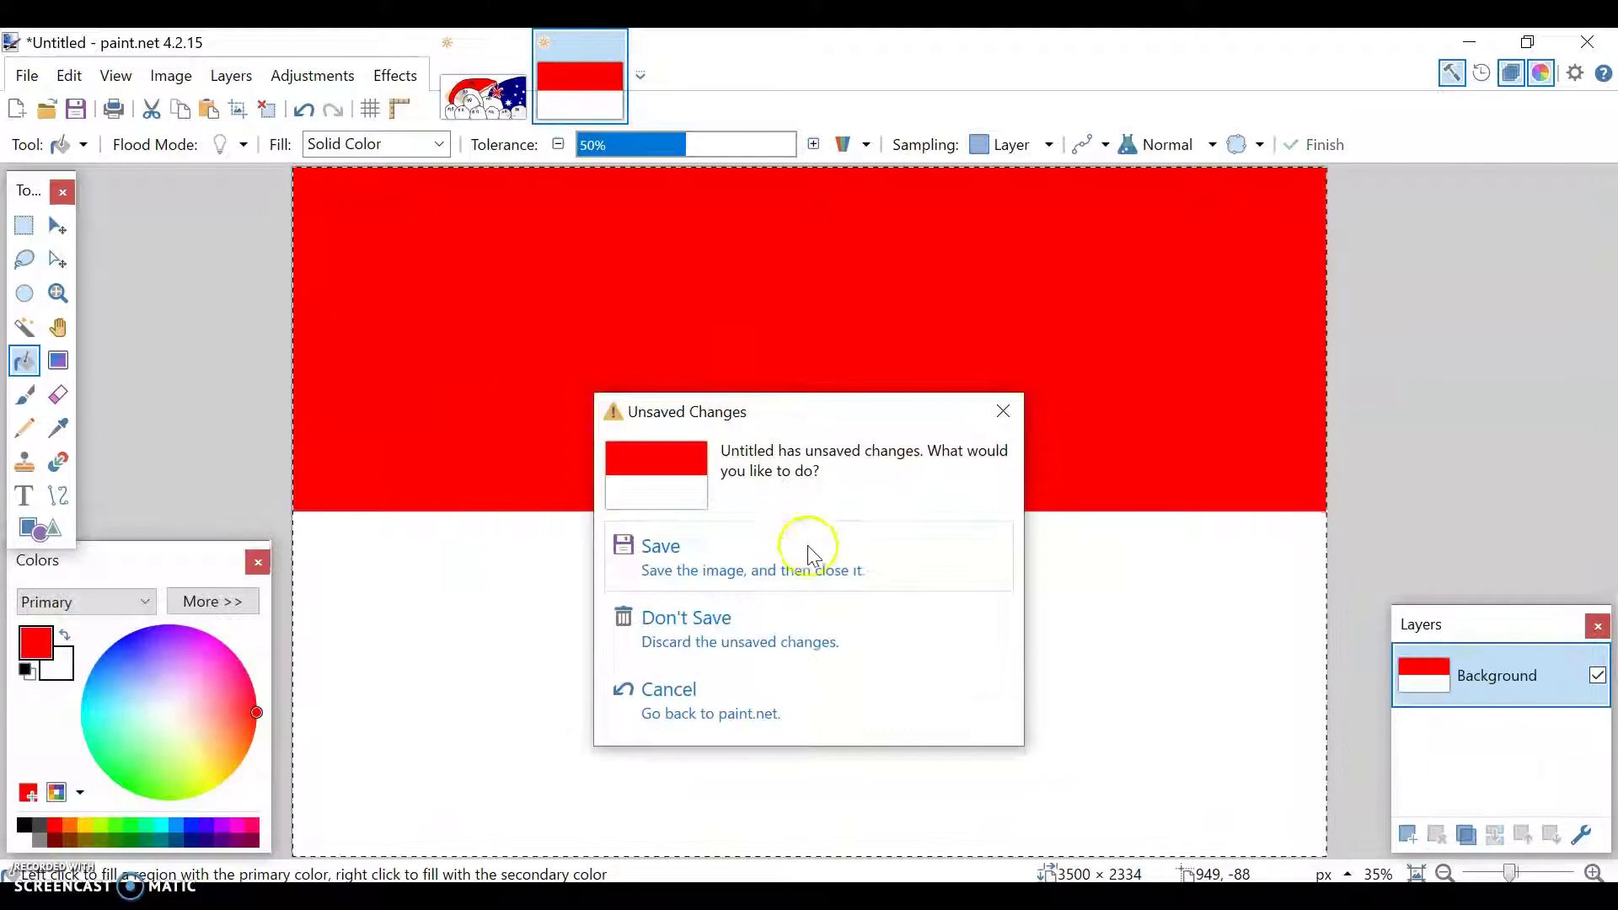
click(749, 615)
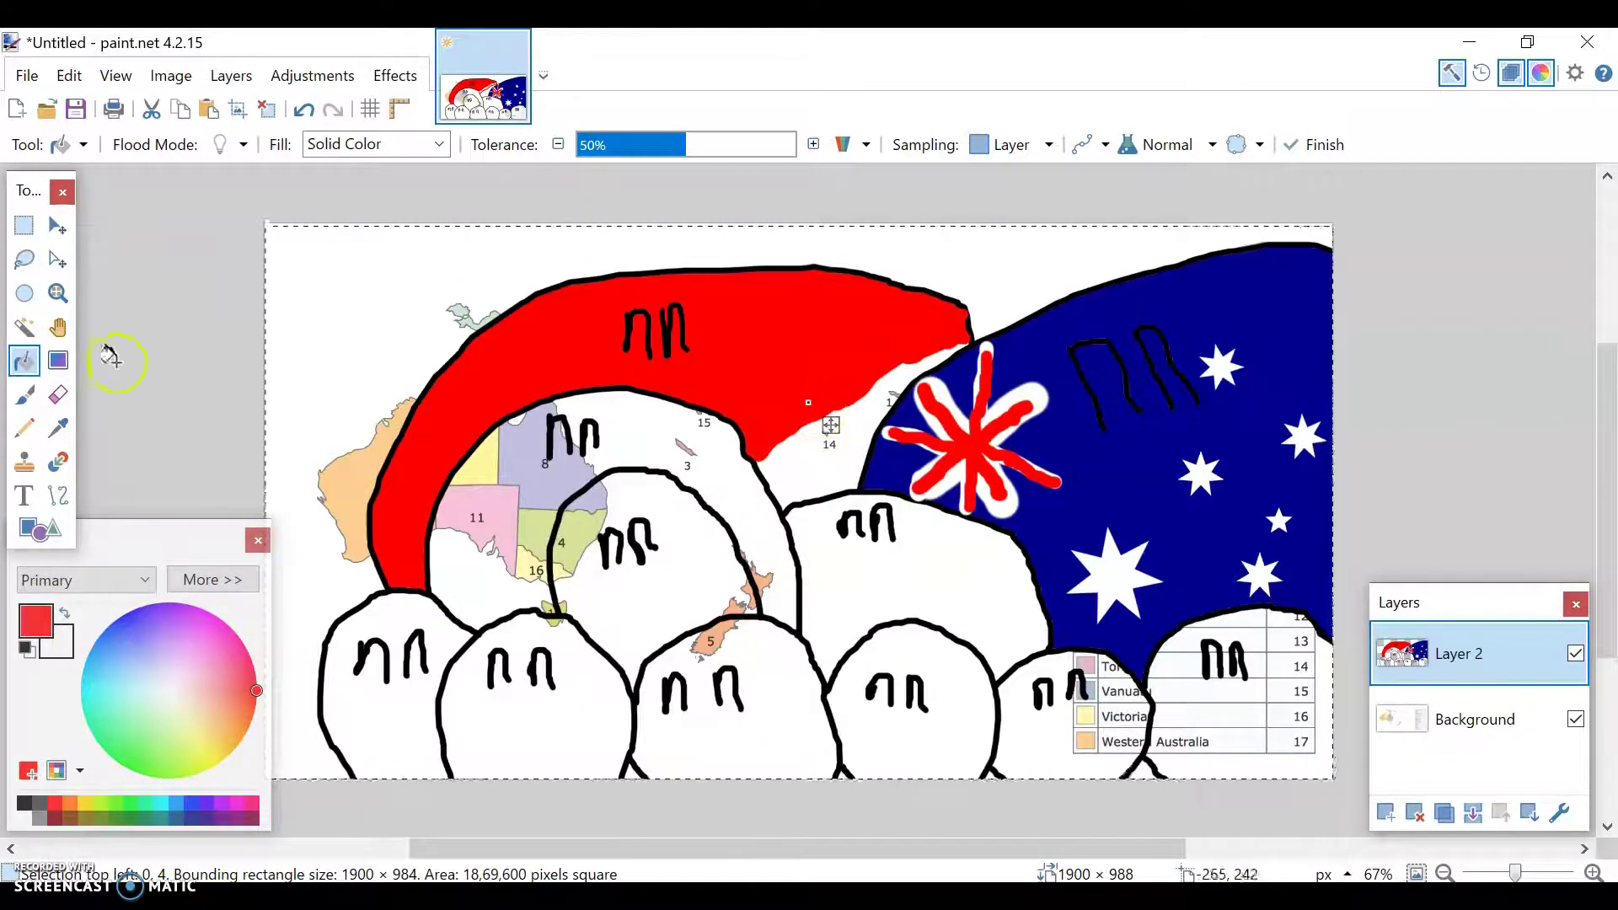
click(61, 427)
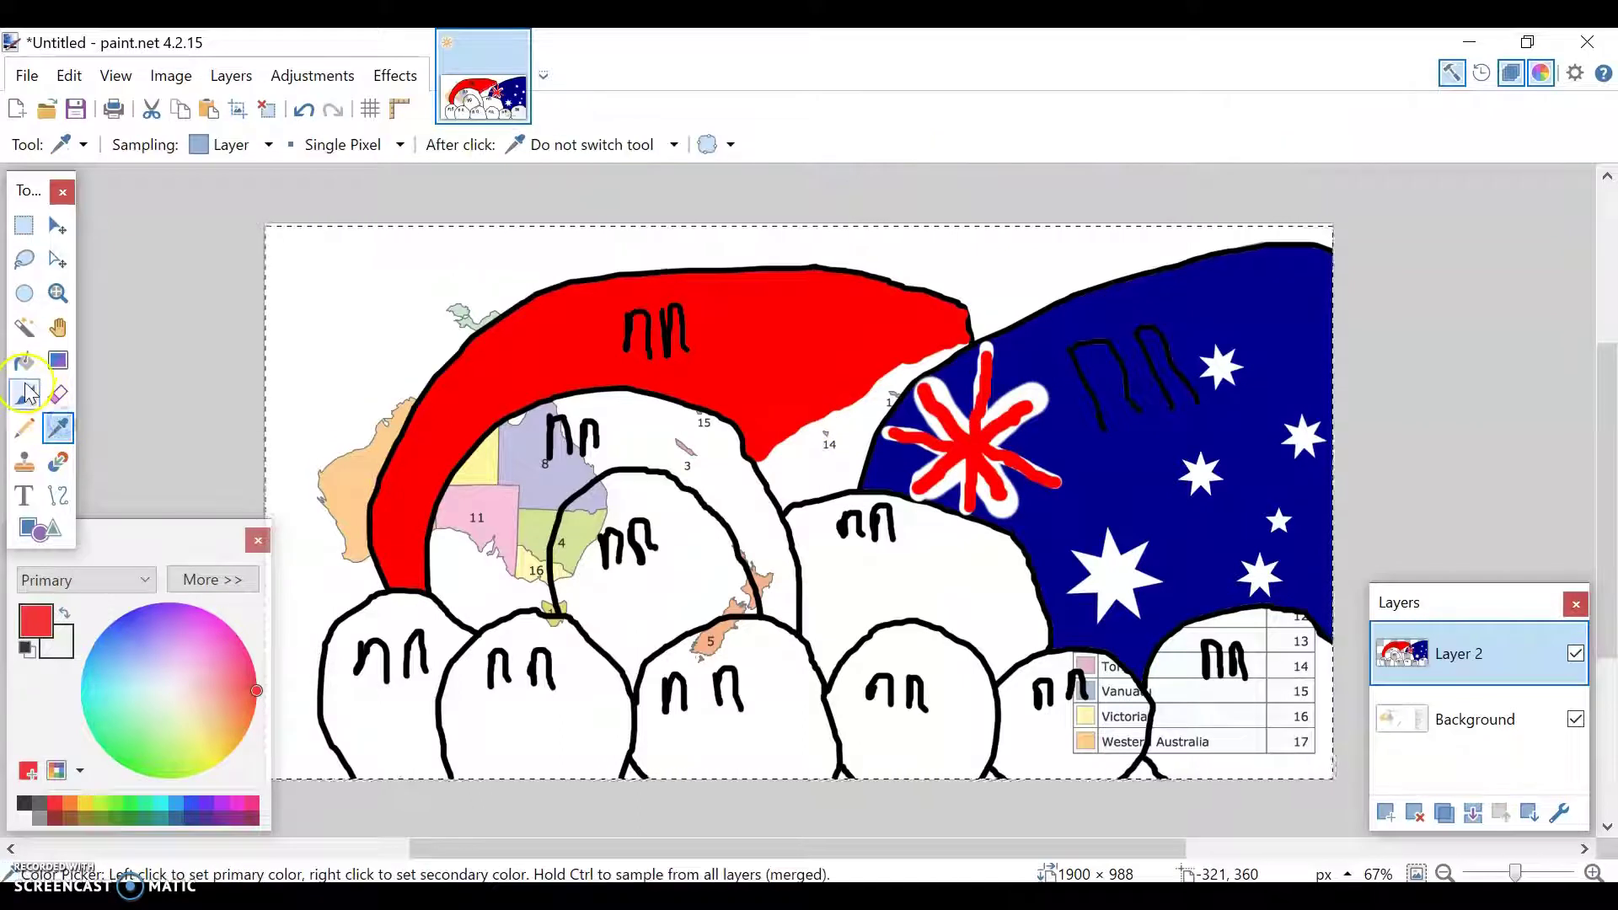
click(24, 359)
click(31, 804)
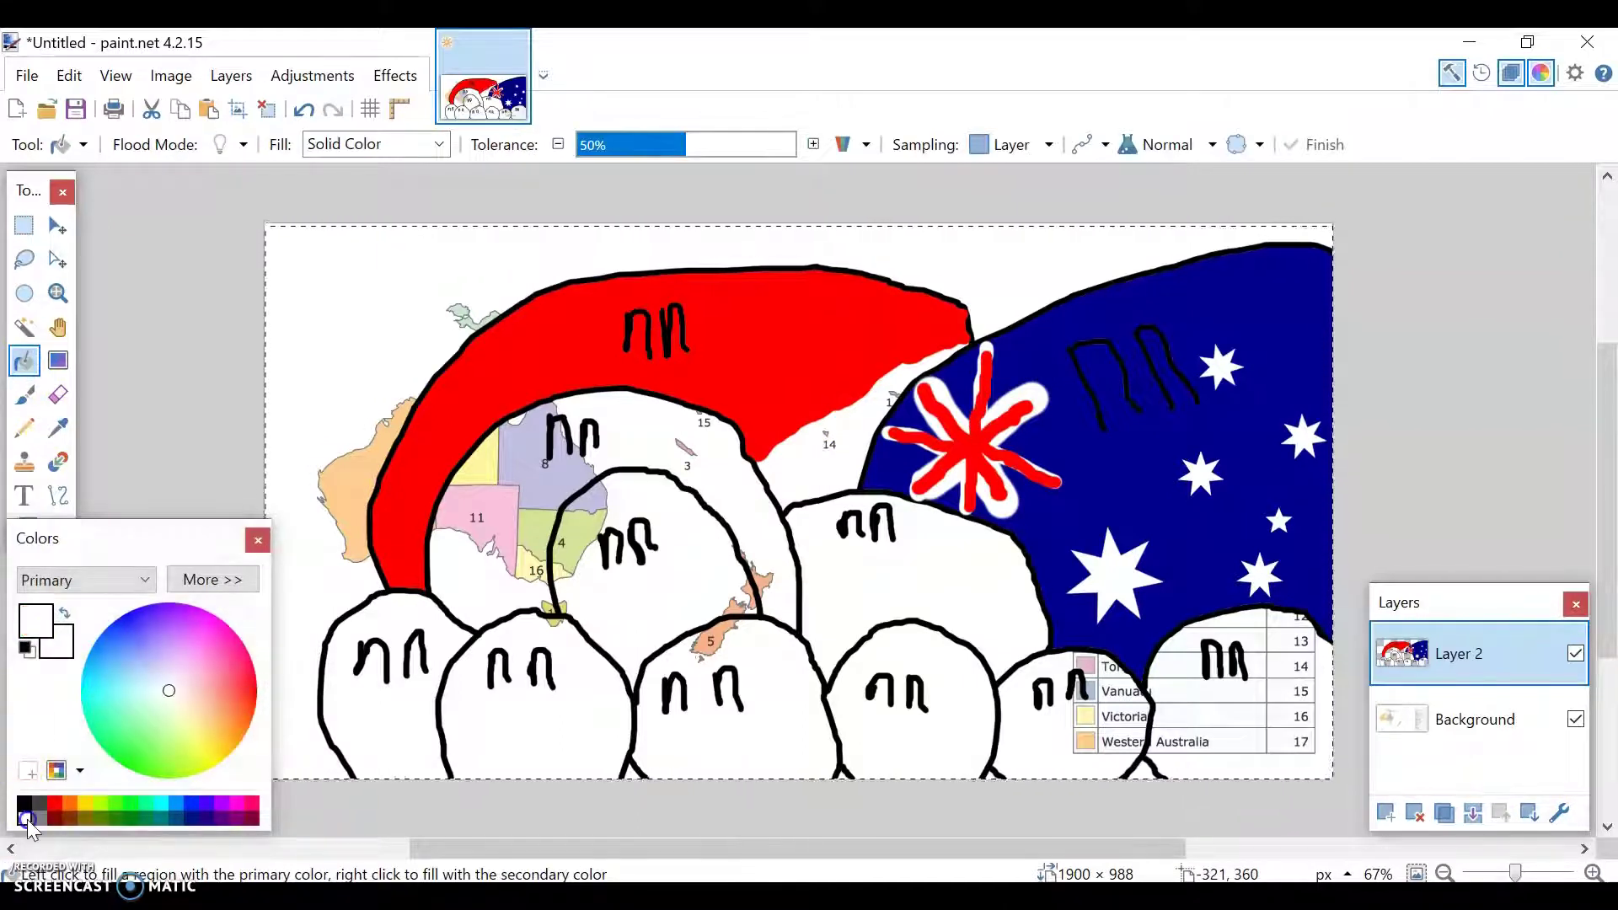